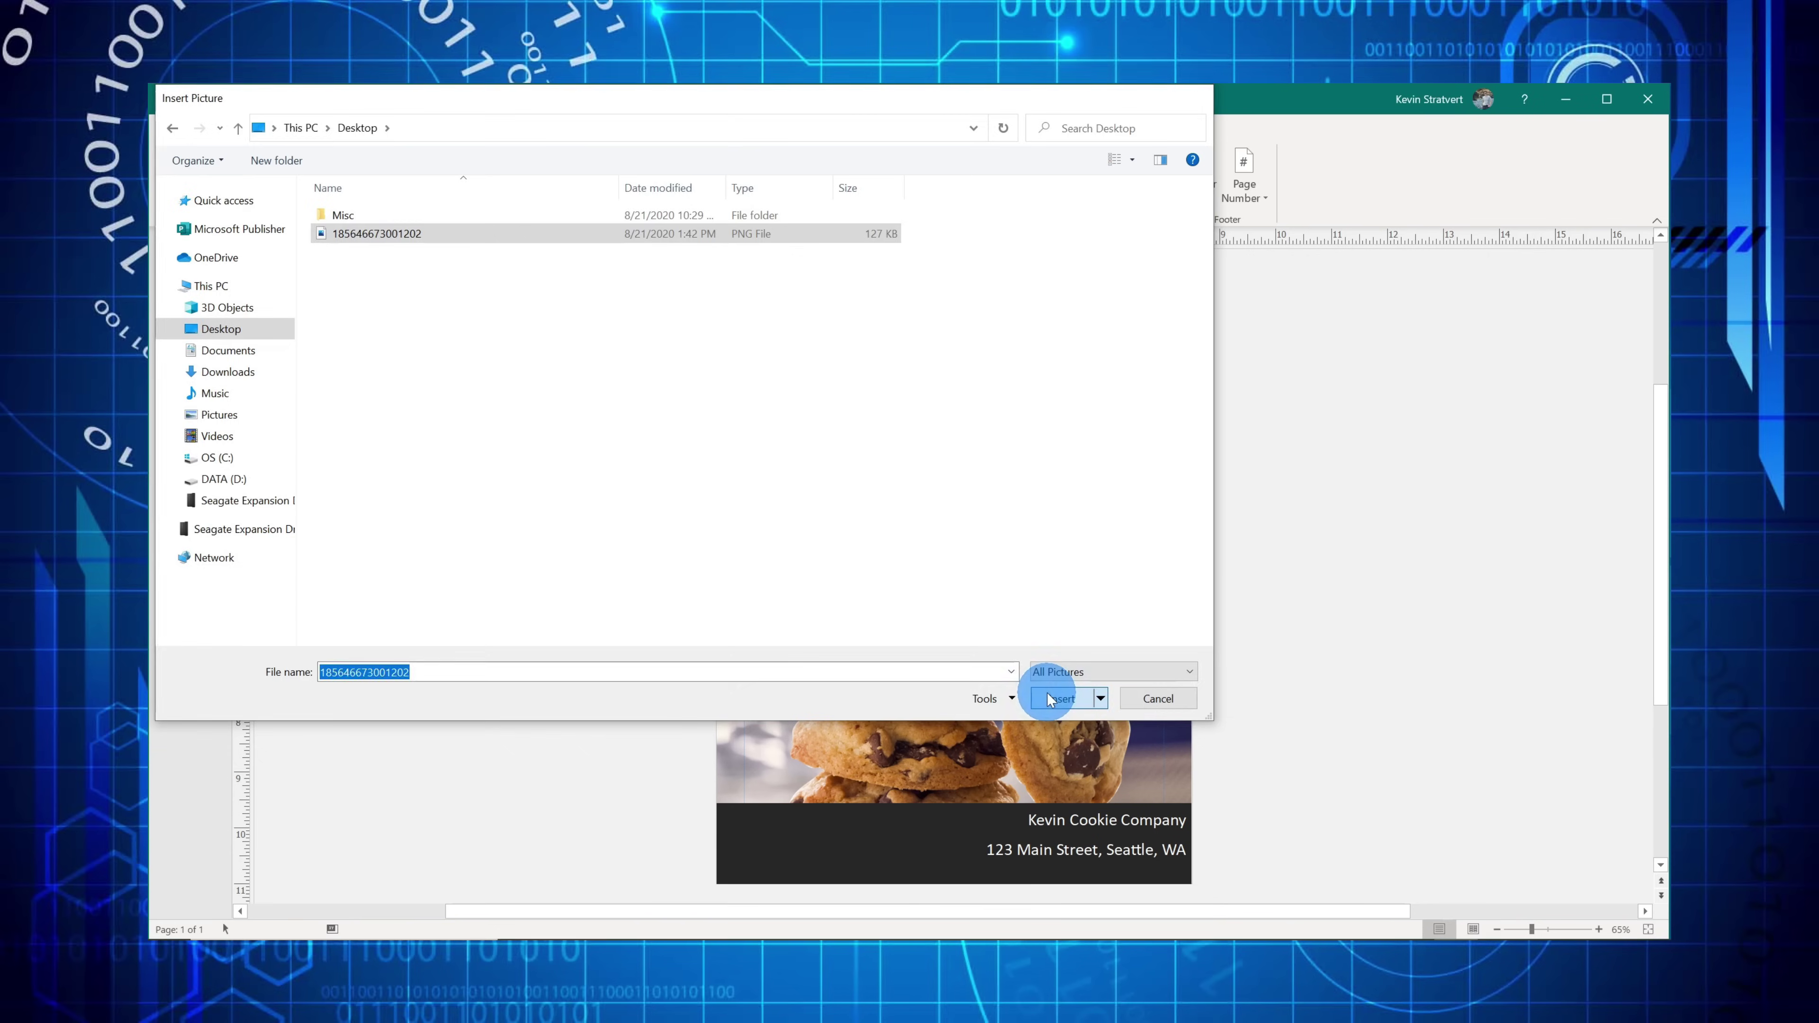
left_click(1047, 695)
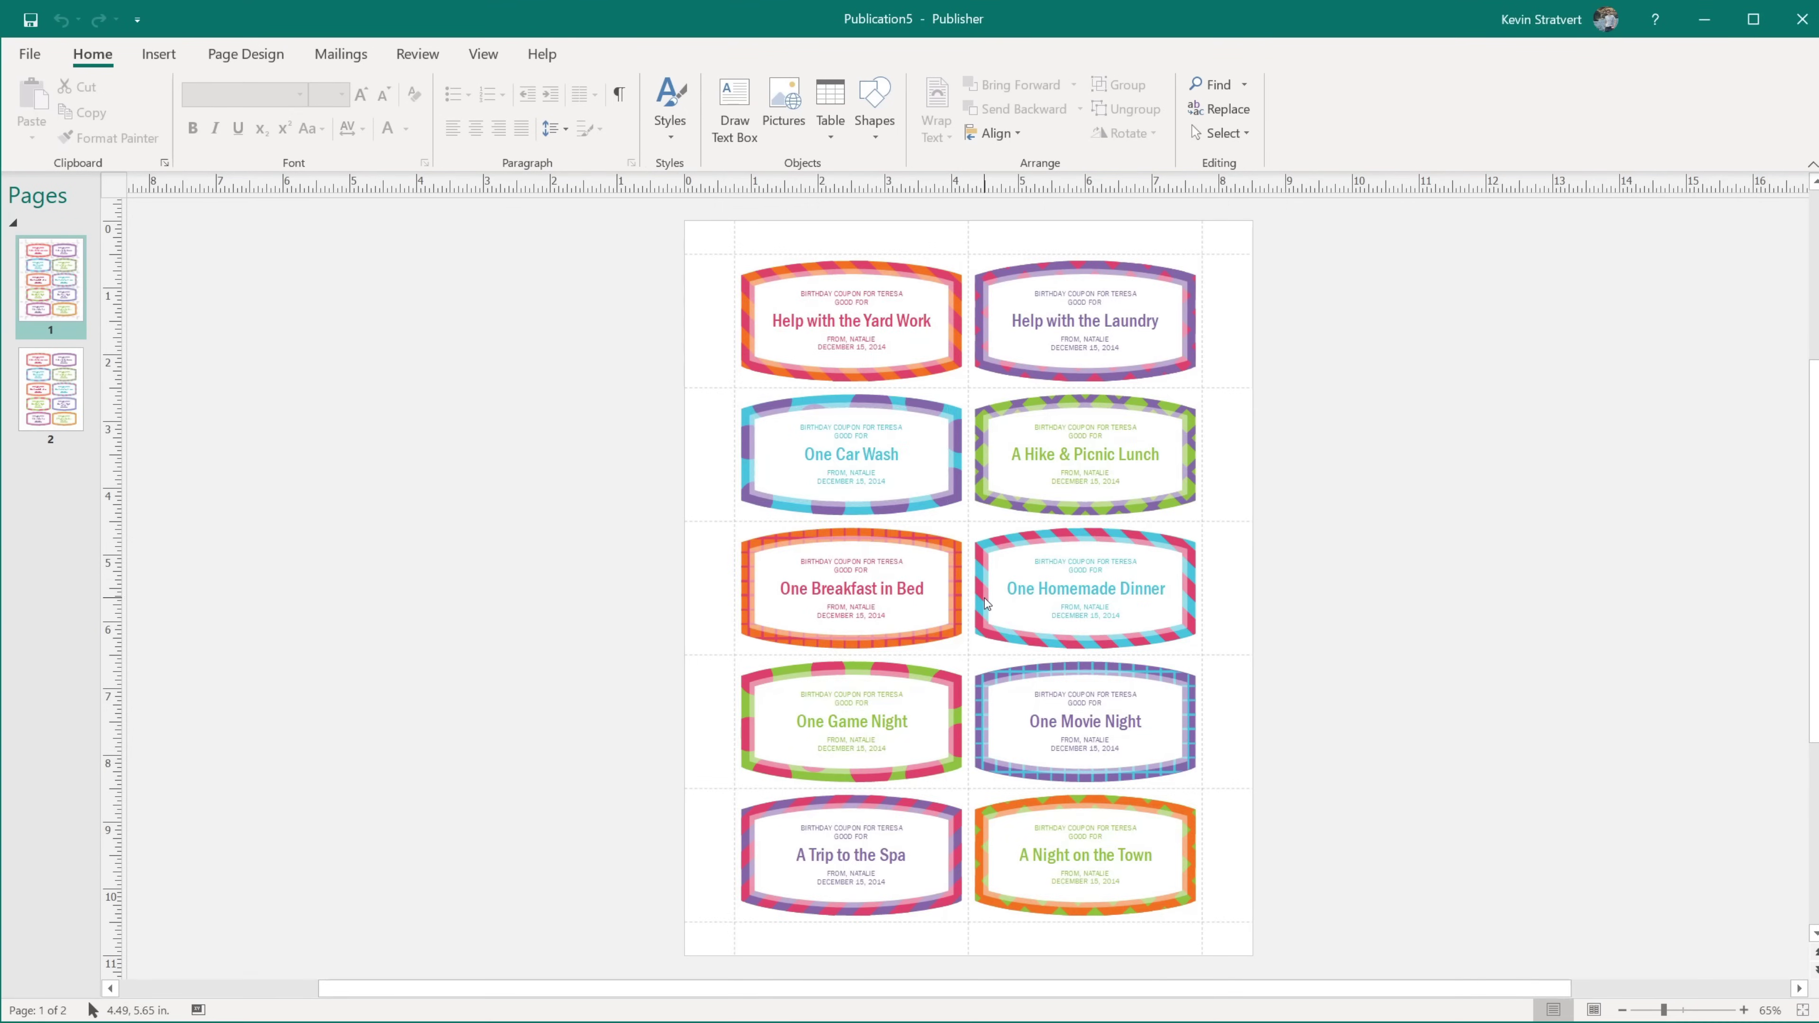
scroll(987, 604, "up", 4)
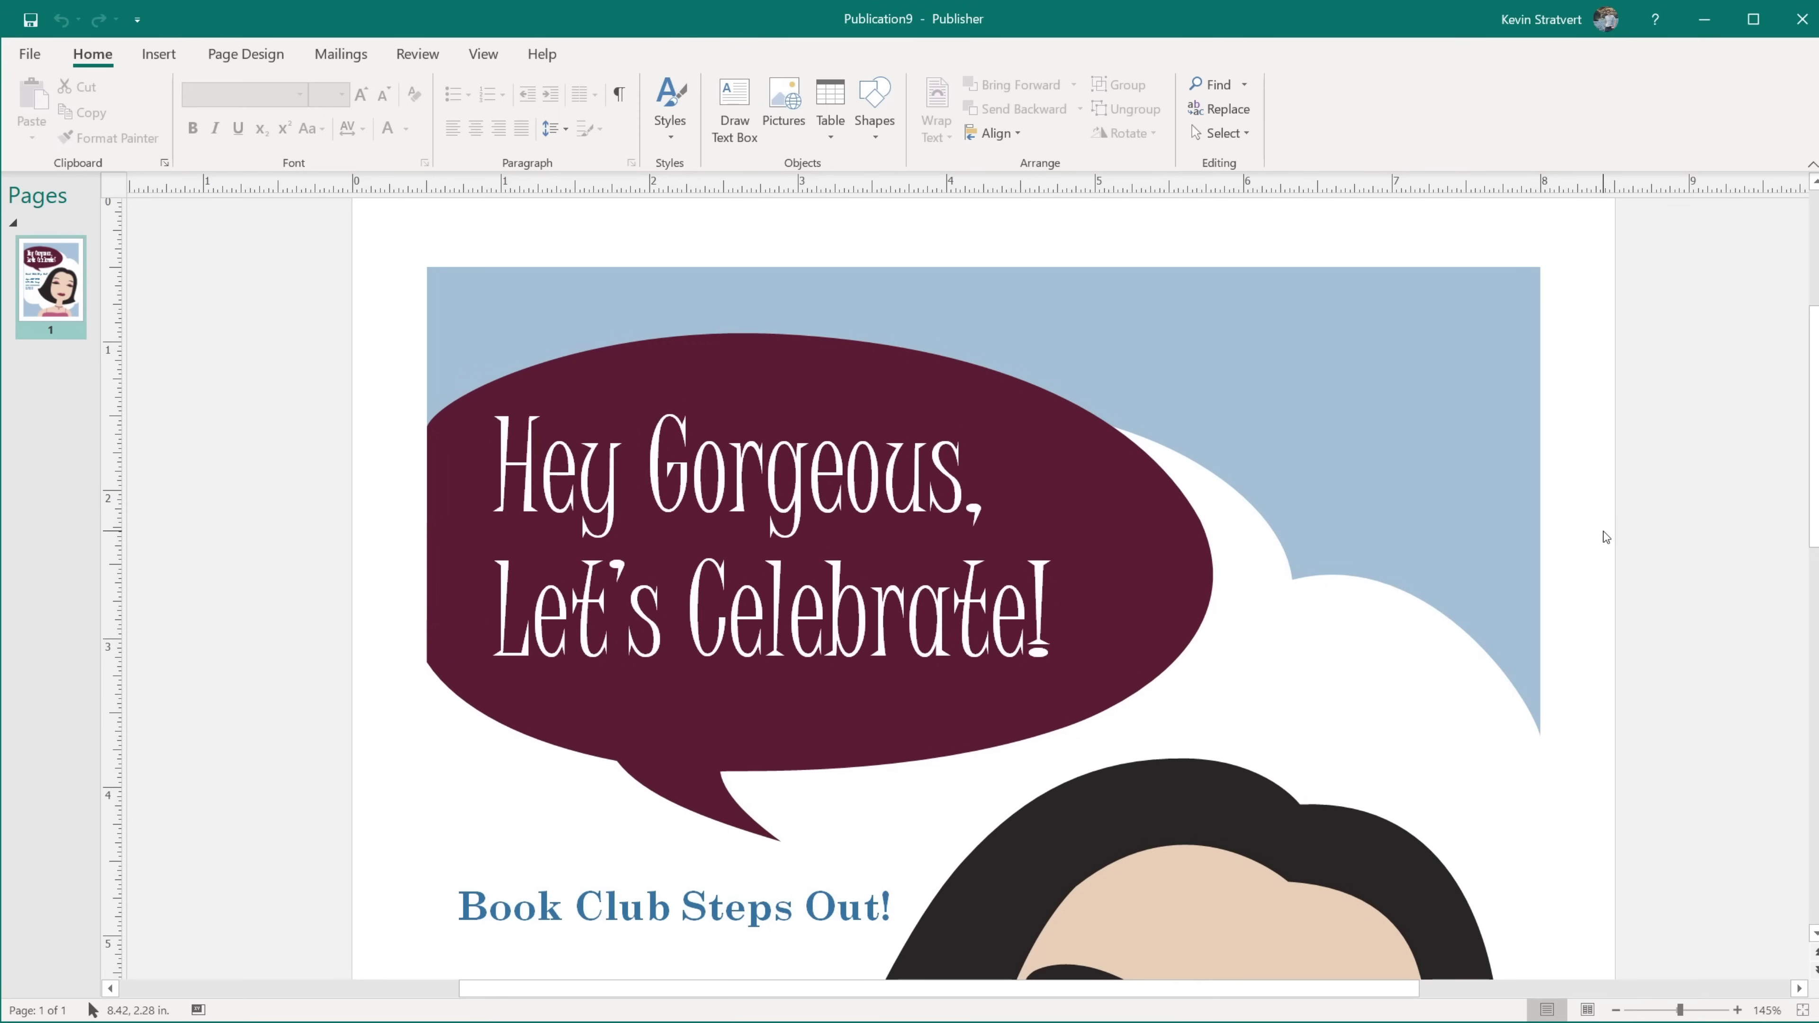
scroll(1599, 534, "down", 4)
scroll(1599, 531, "down", 4)
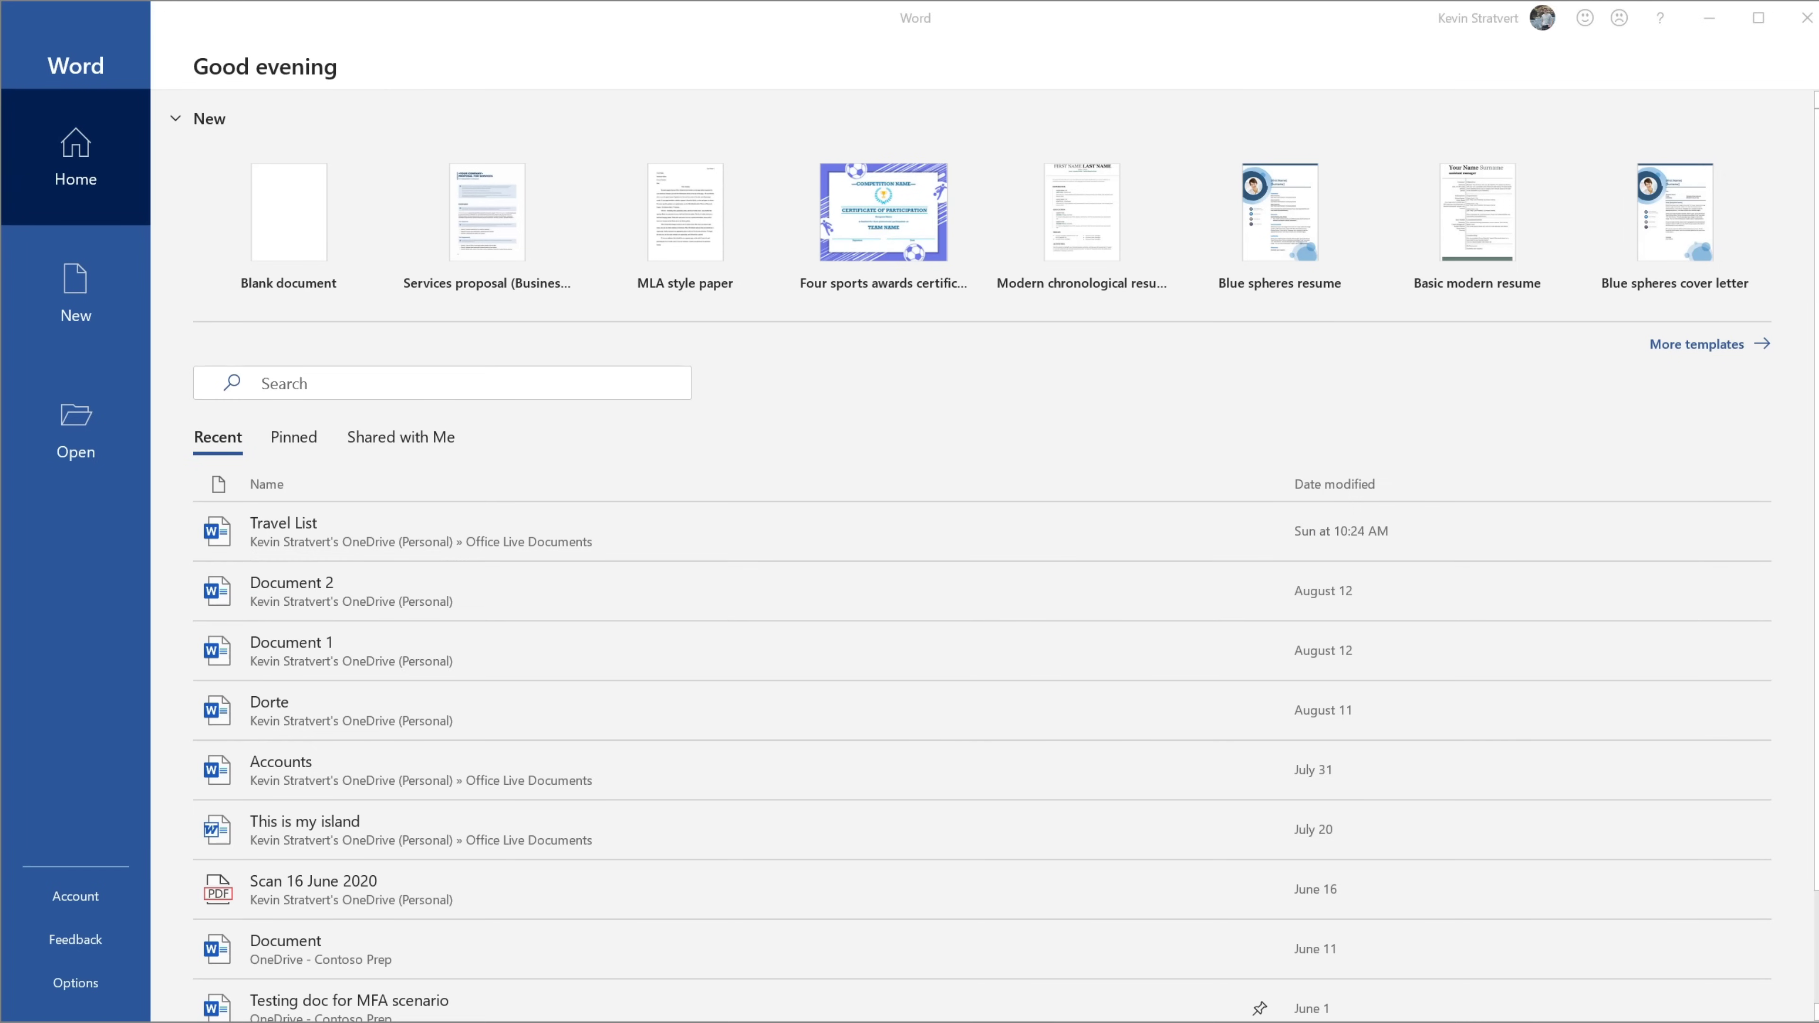
left_click(292, 240)
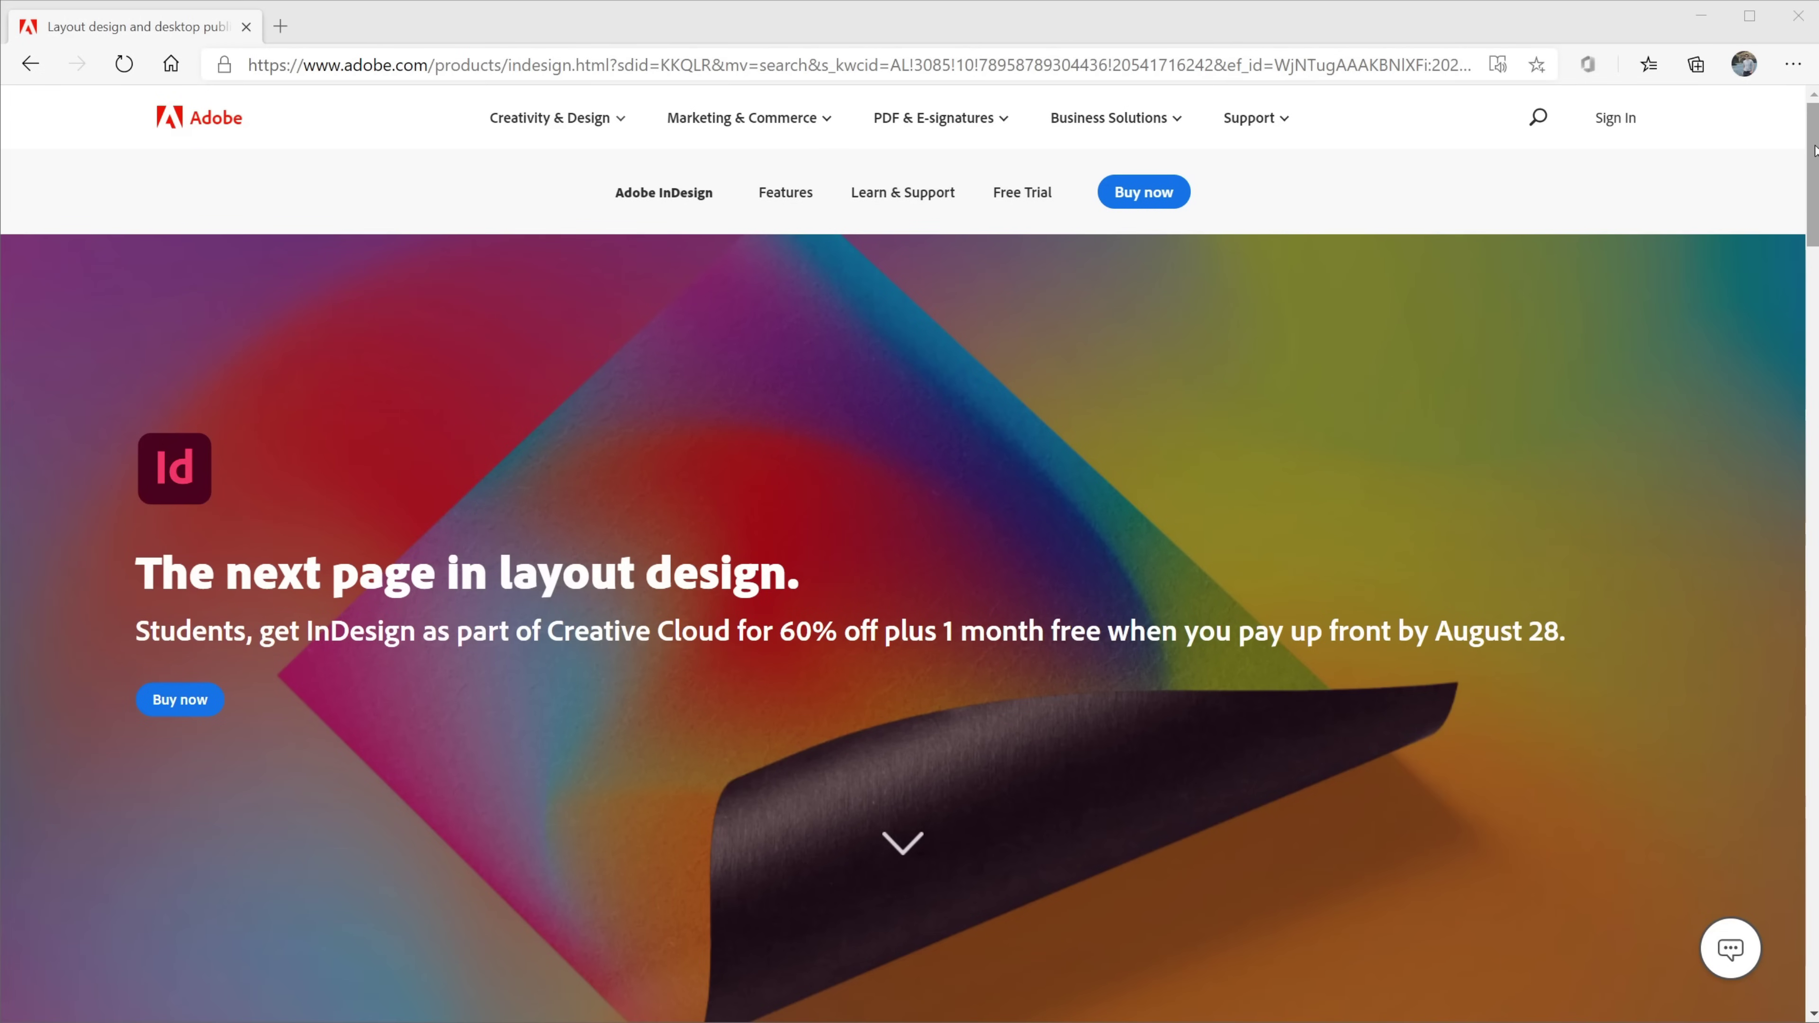
left_click_drag(1813, 151, 1813, 255)
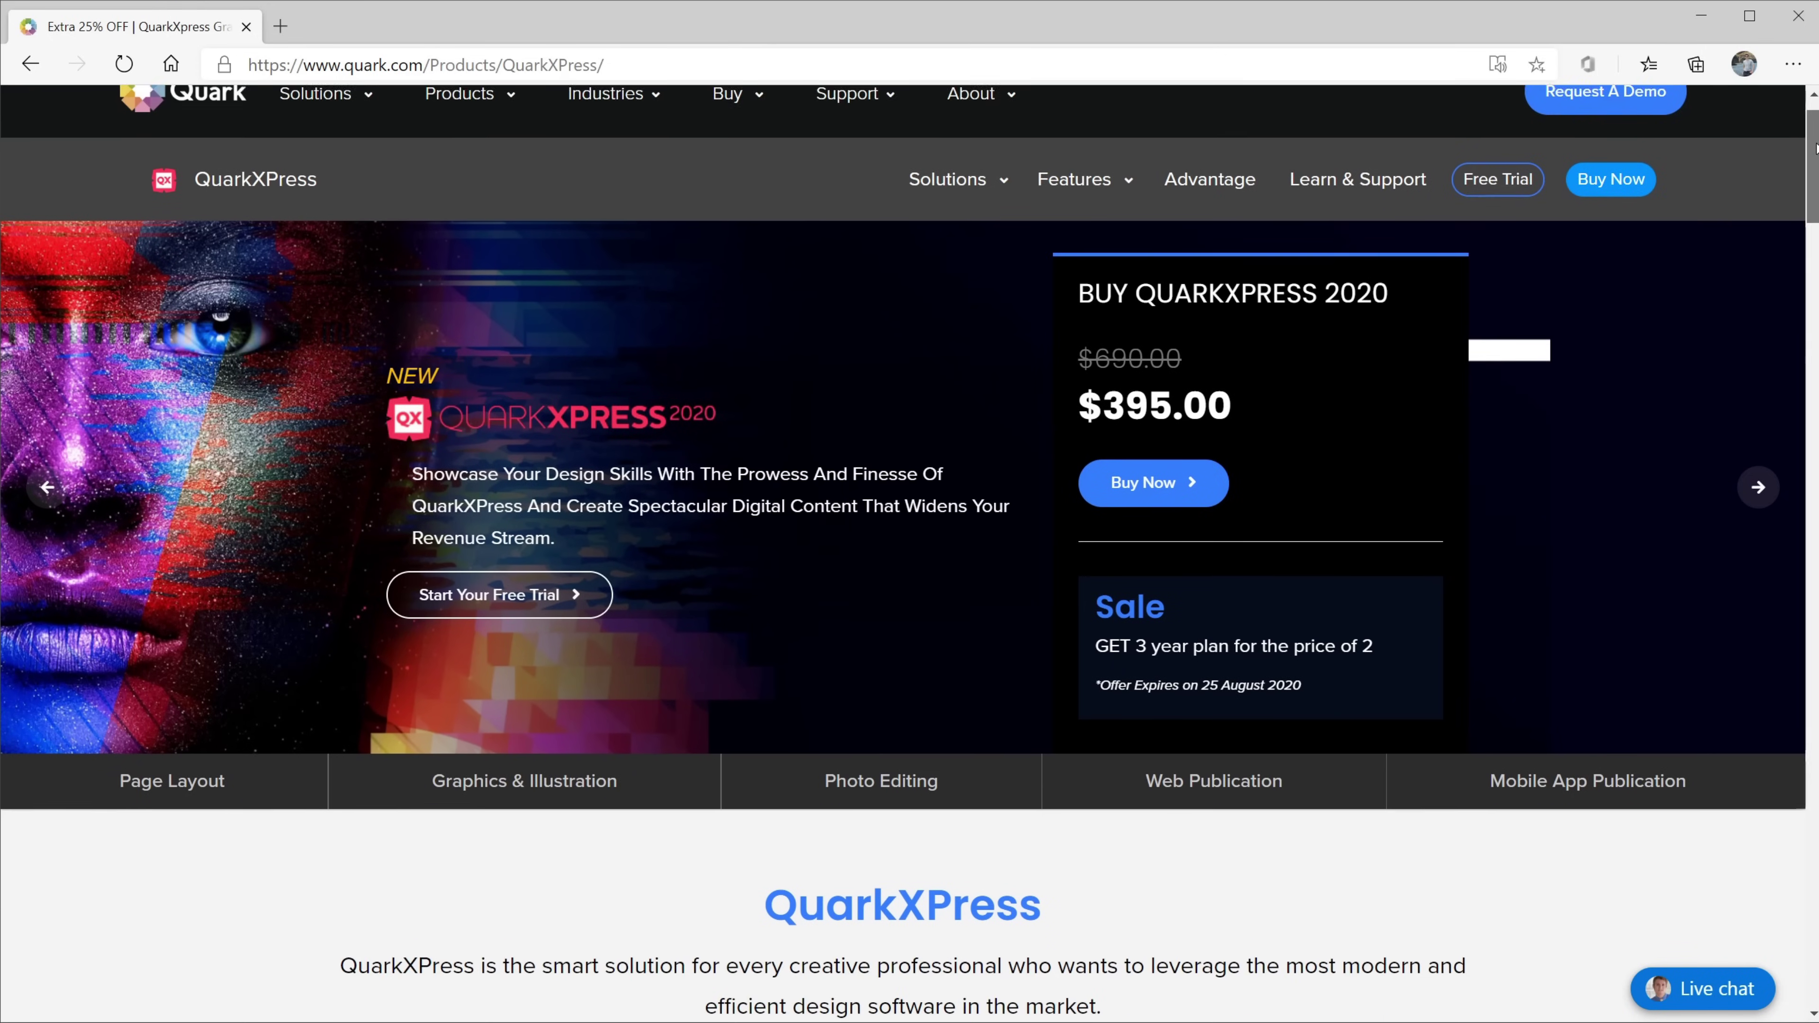
scroll(909, 552, "down", 5)
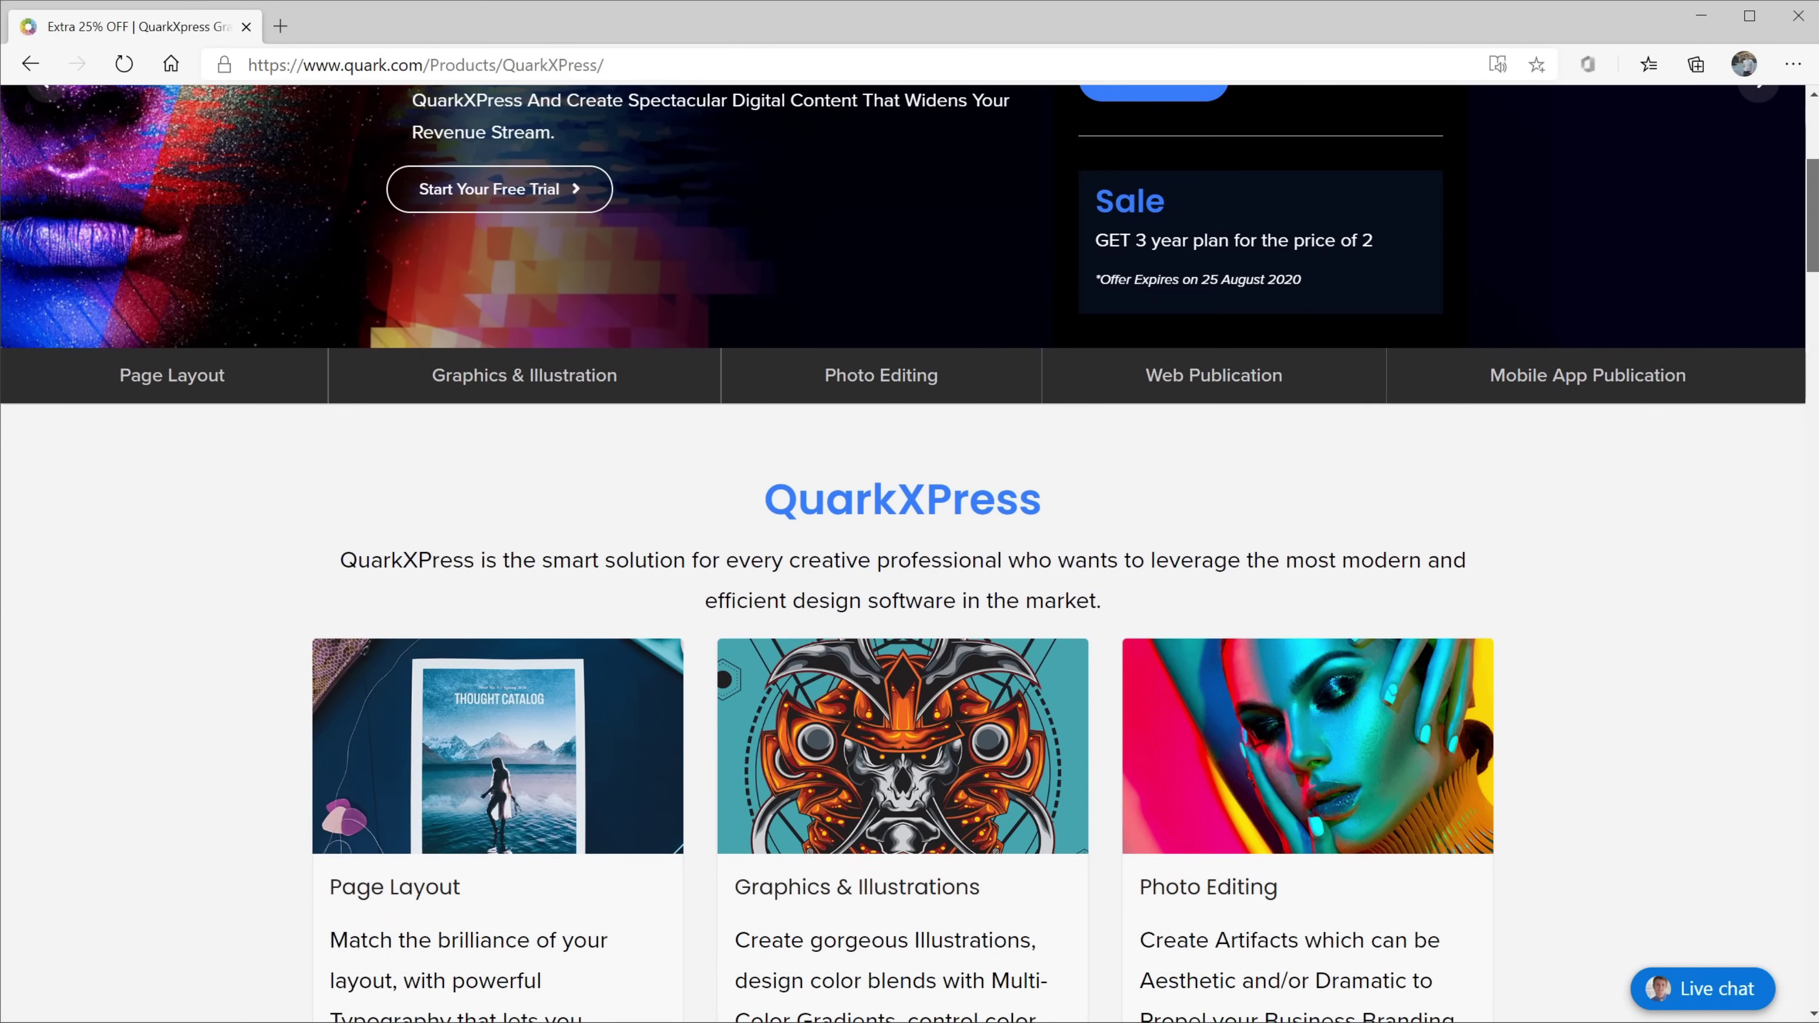
scroll(909, 552, "up", 4)
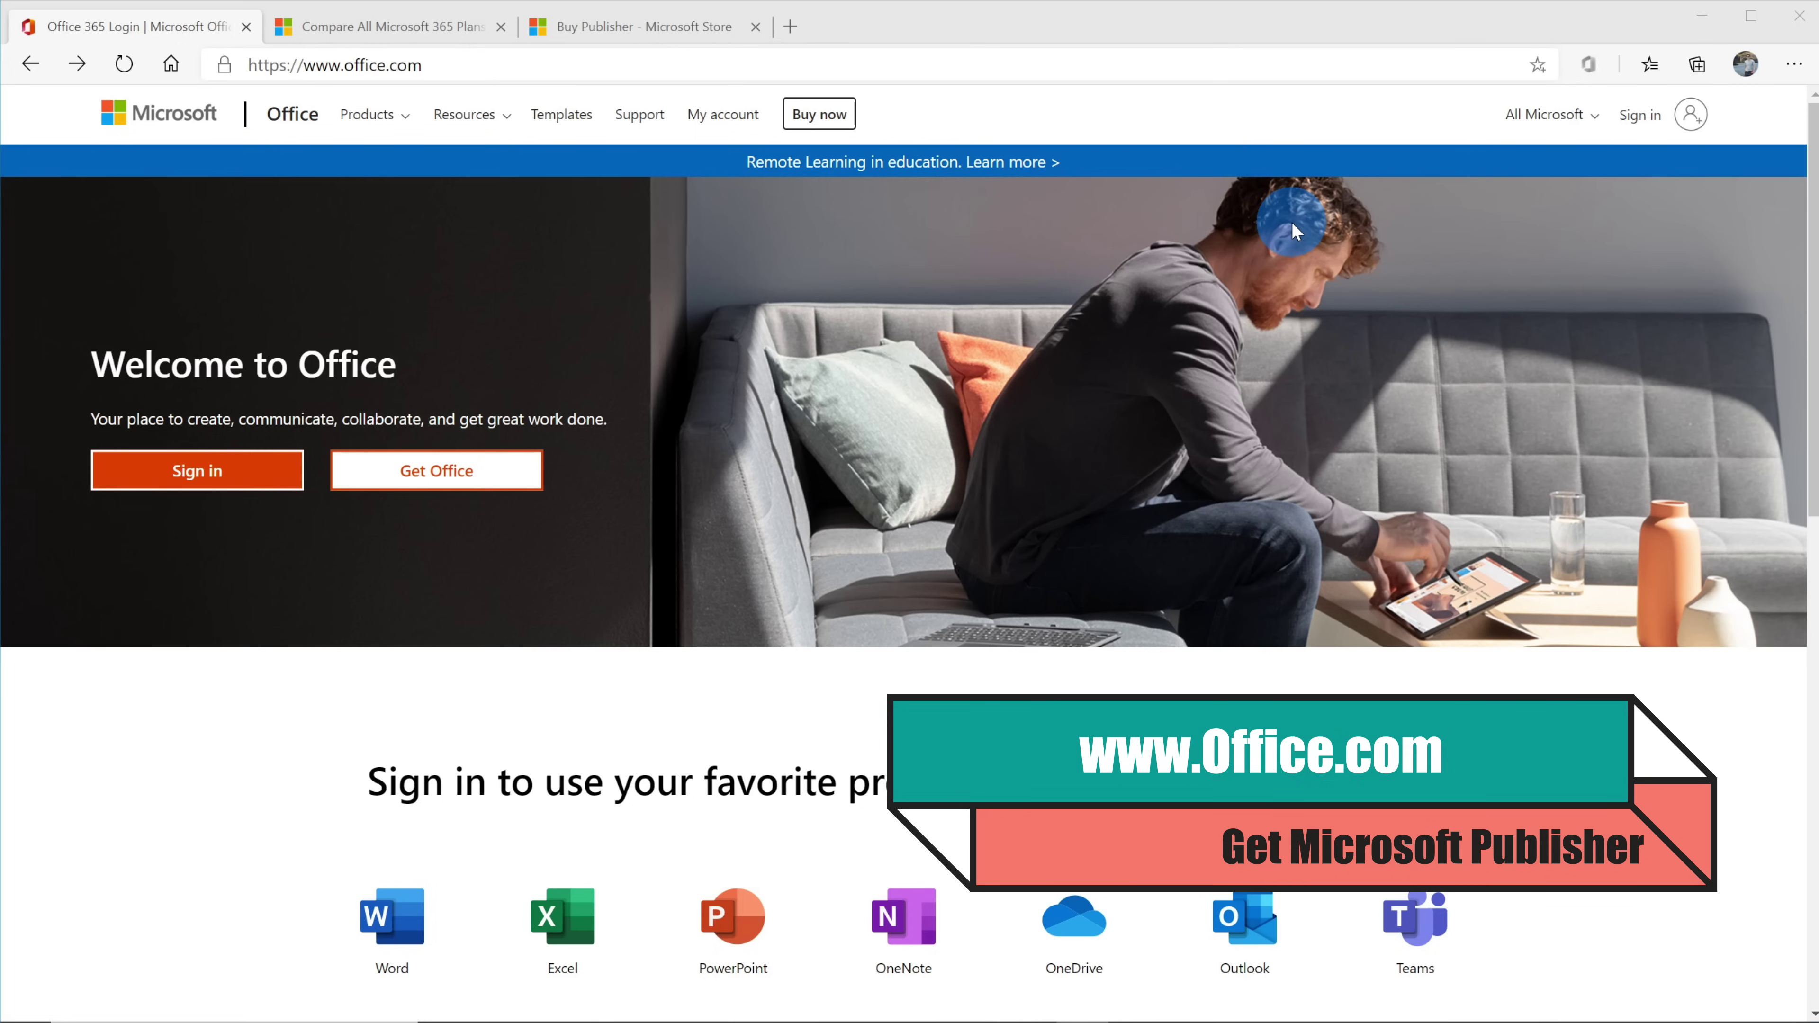
Step: Examine the Microsoft 365 home plans for included apps, and view the store page for buying Publisher
left_click(506, 479)
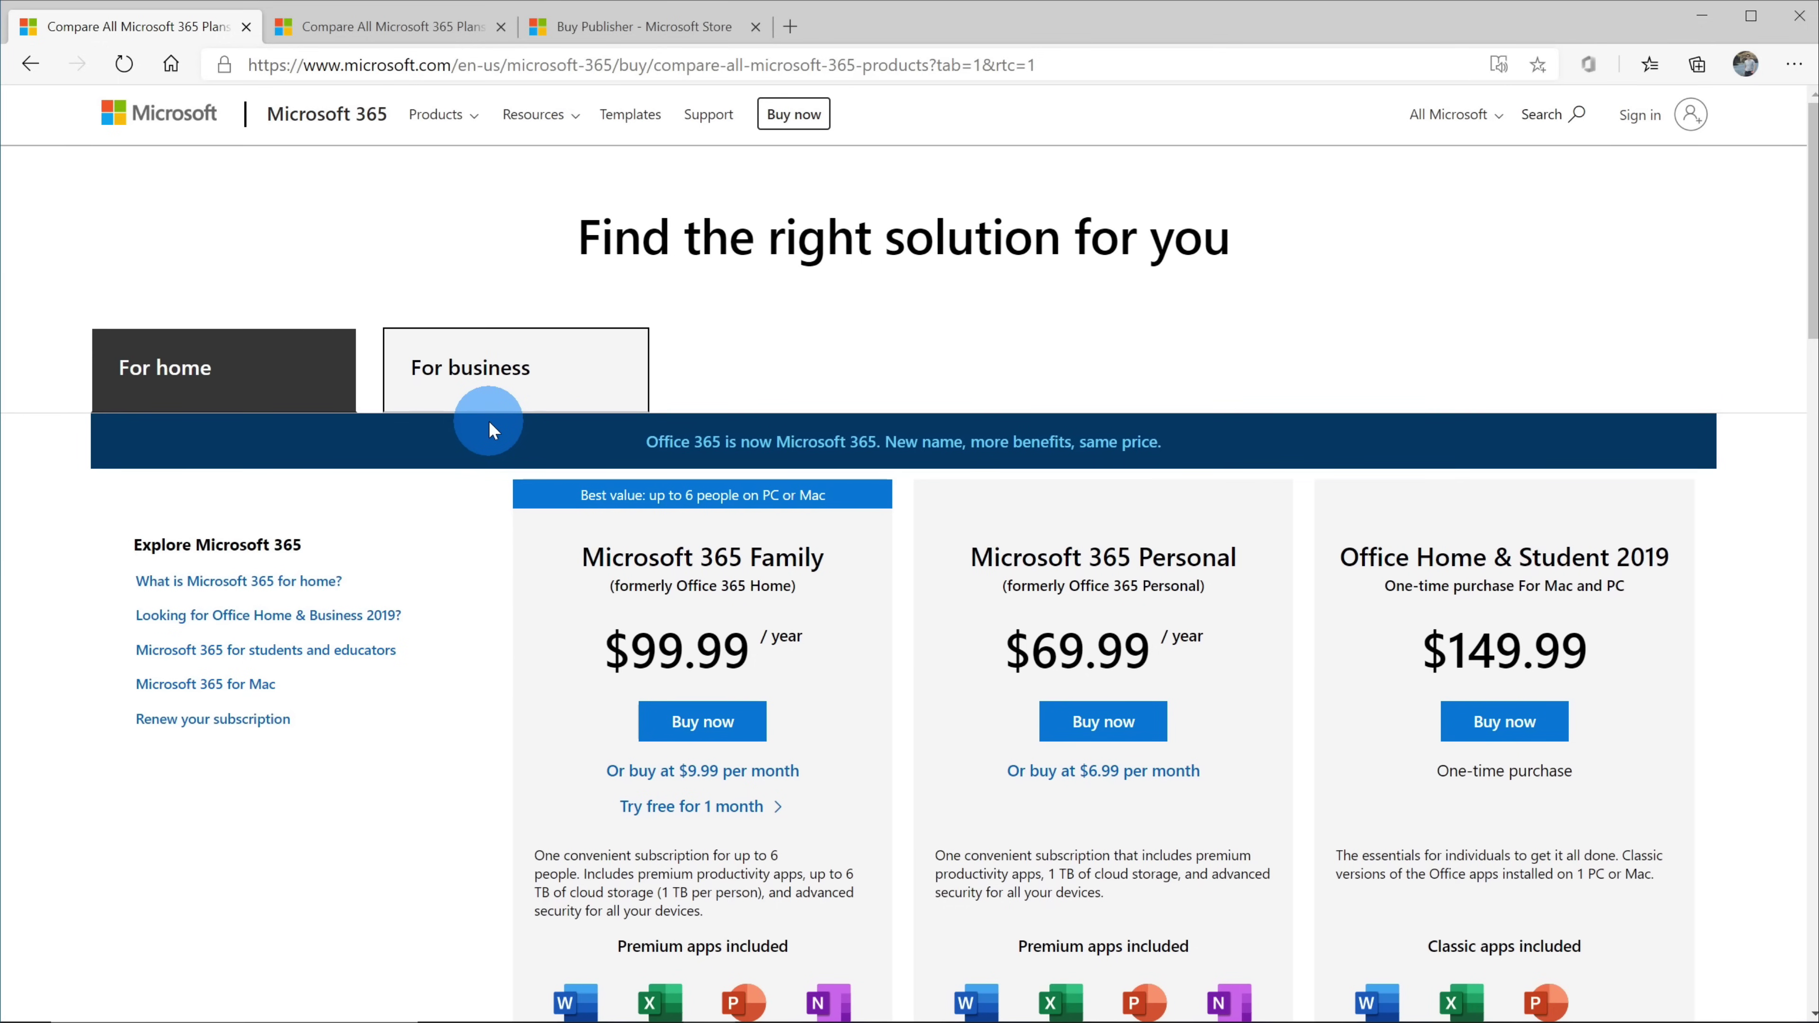
scroll(489, 420, "down", 3)
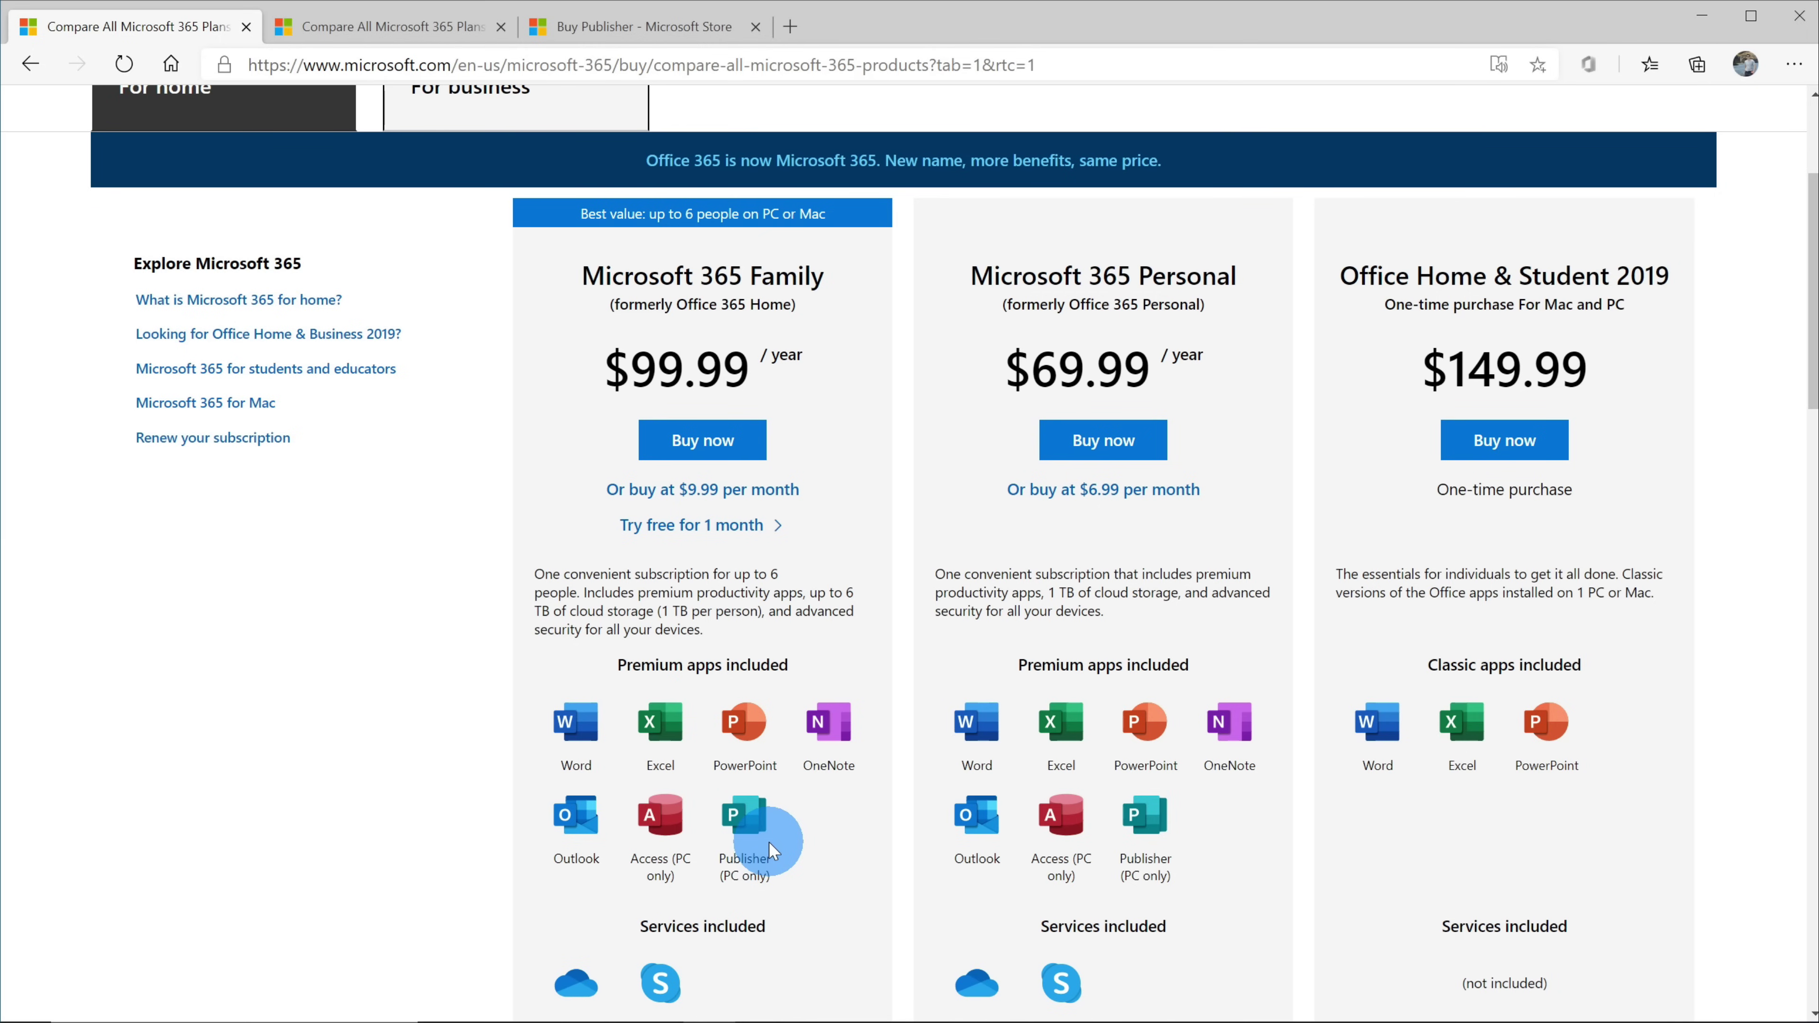
left_click(655, 32)
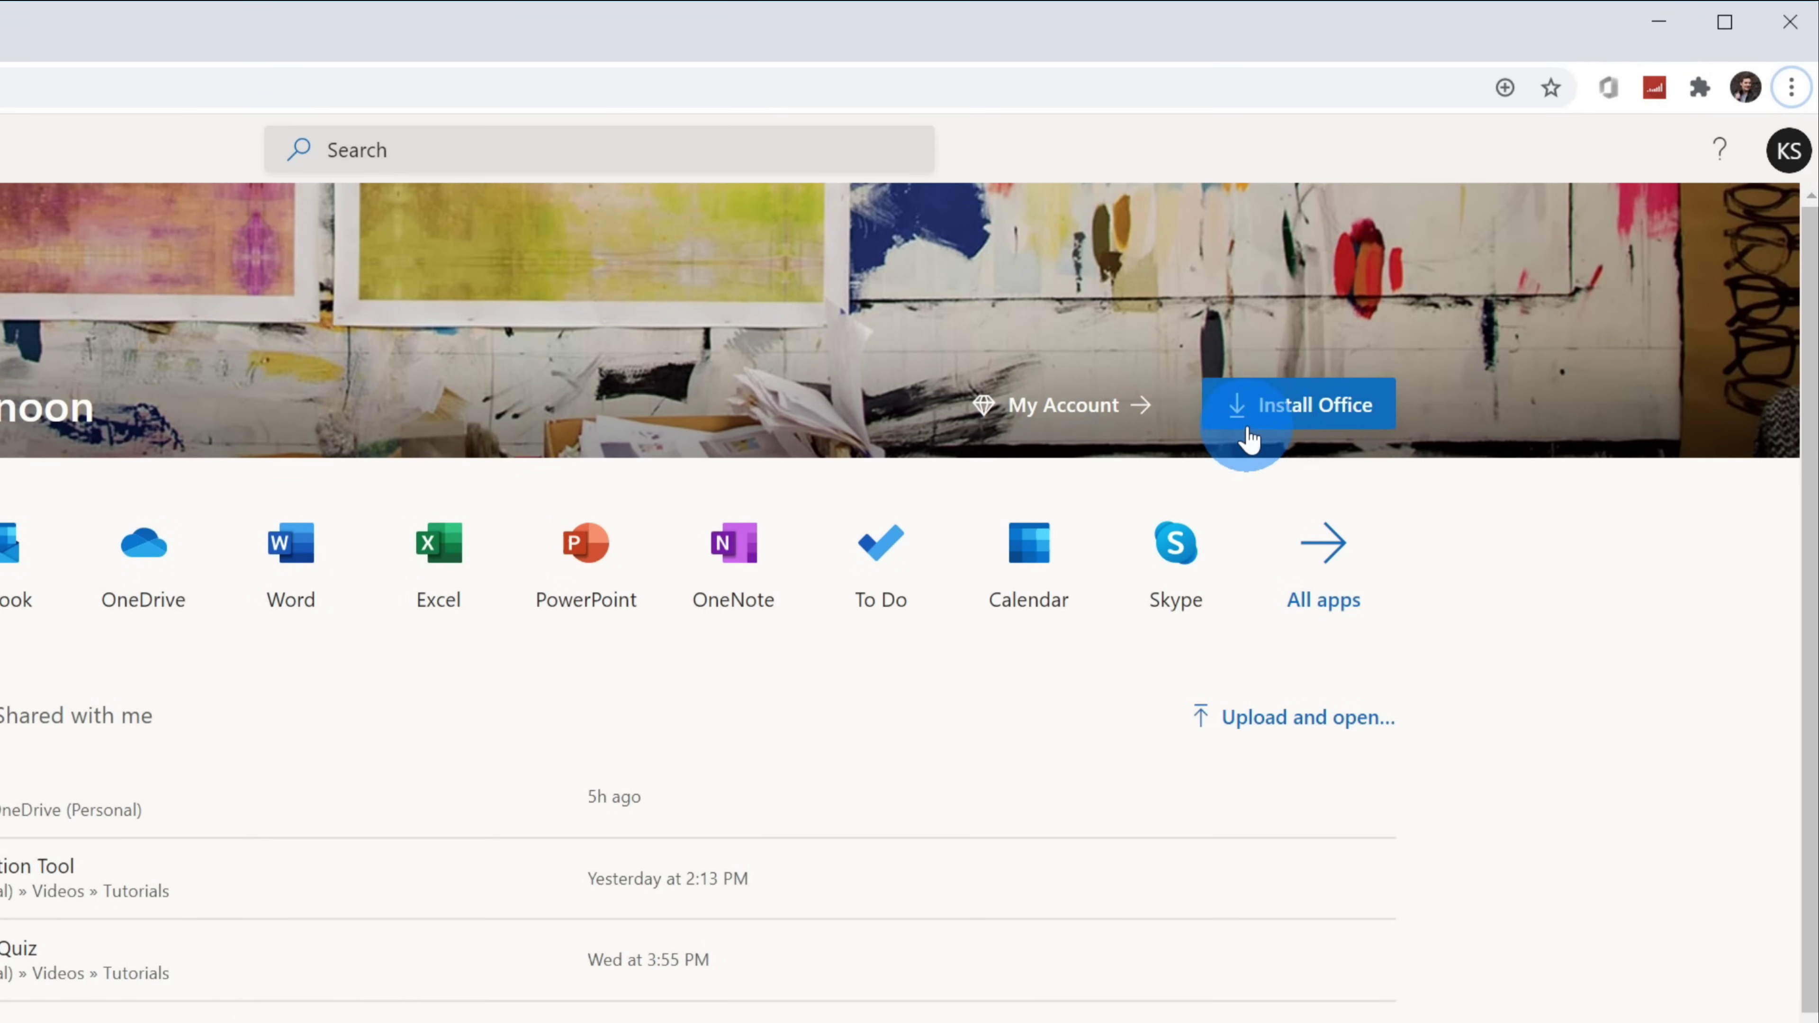
Step: Start the Office installation from the signed-in Office home page
left_click(1303, 429)
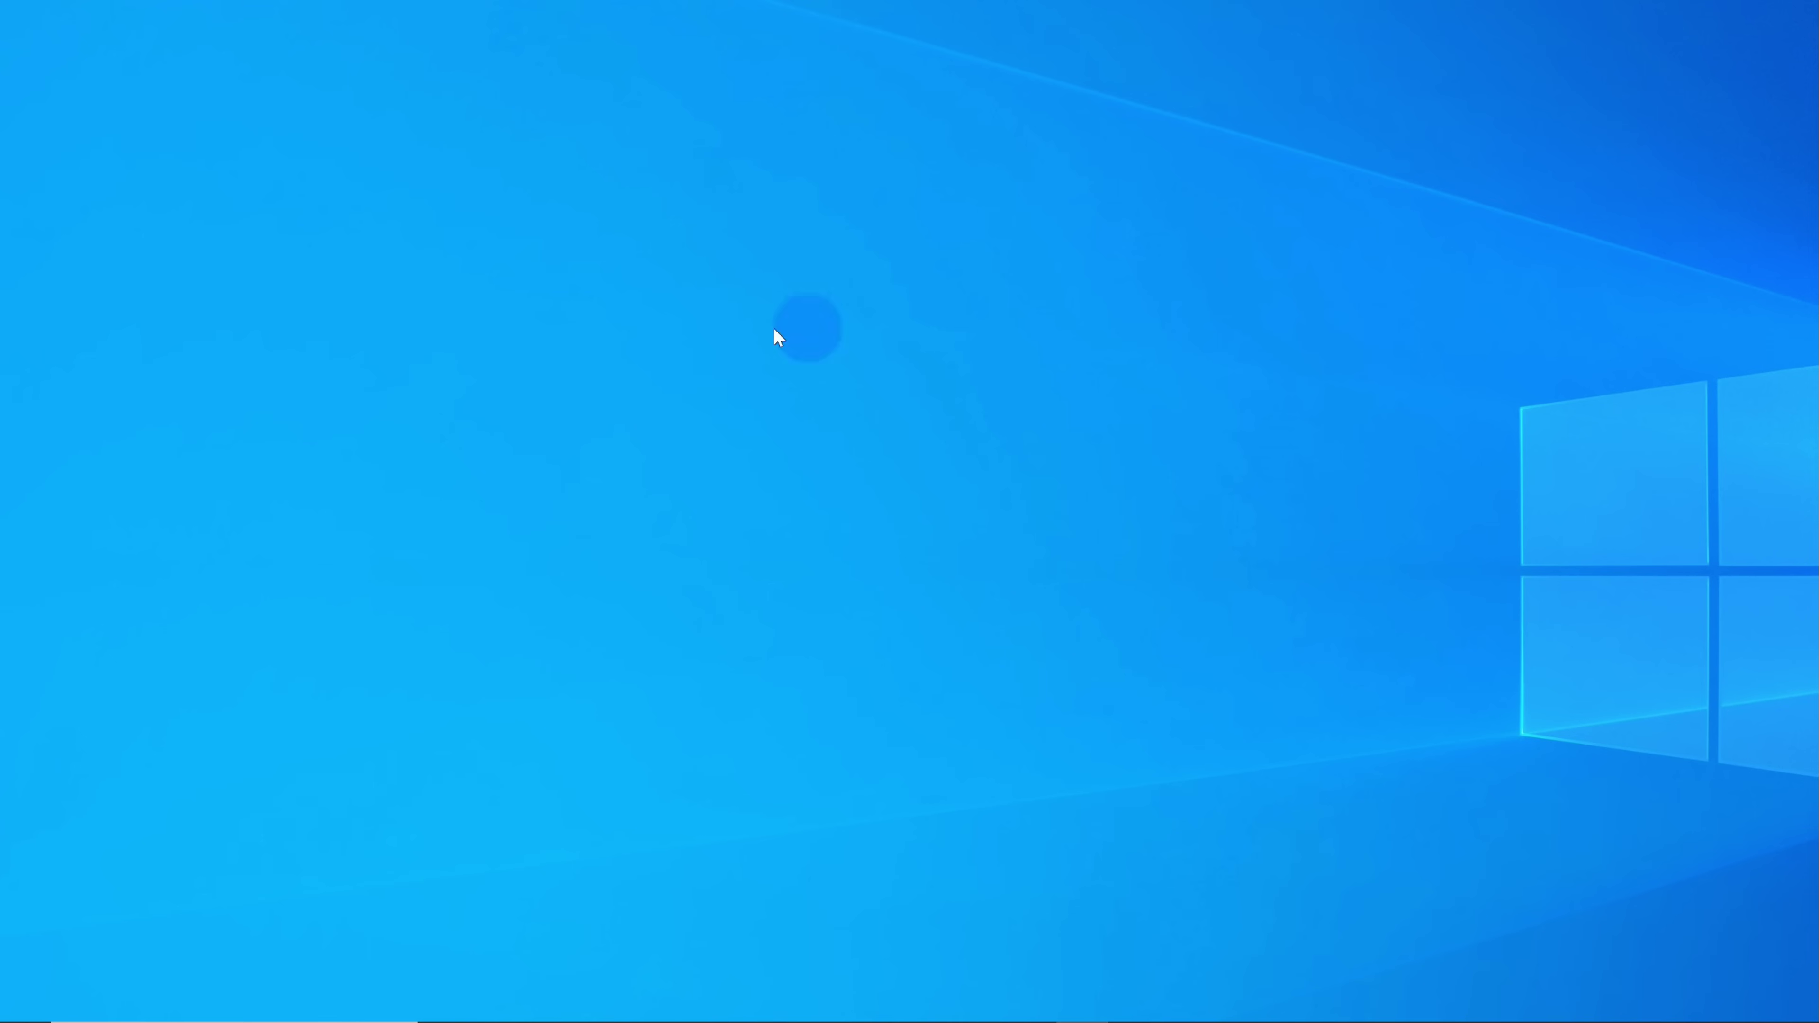
Step: Search Windows for "publisher" and launch the Publisher app
mouse_move(422, 1010)
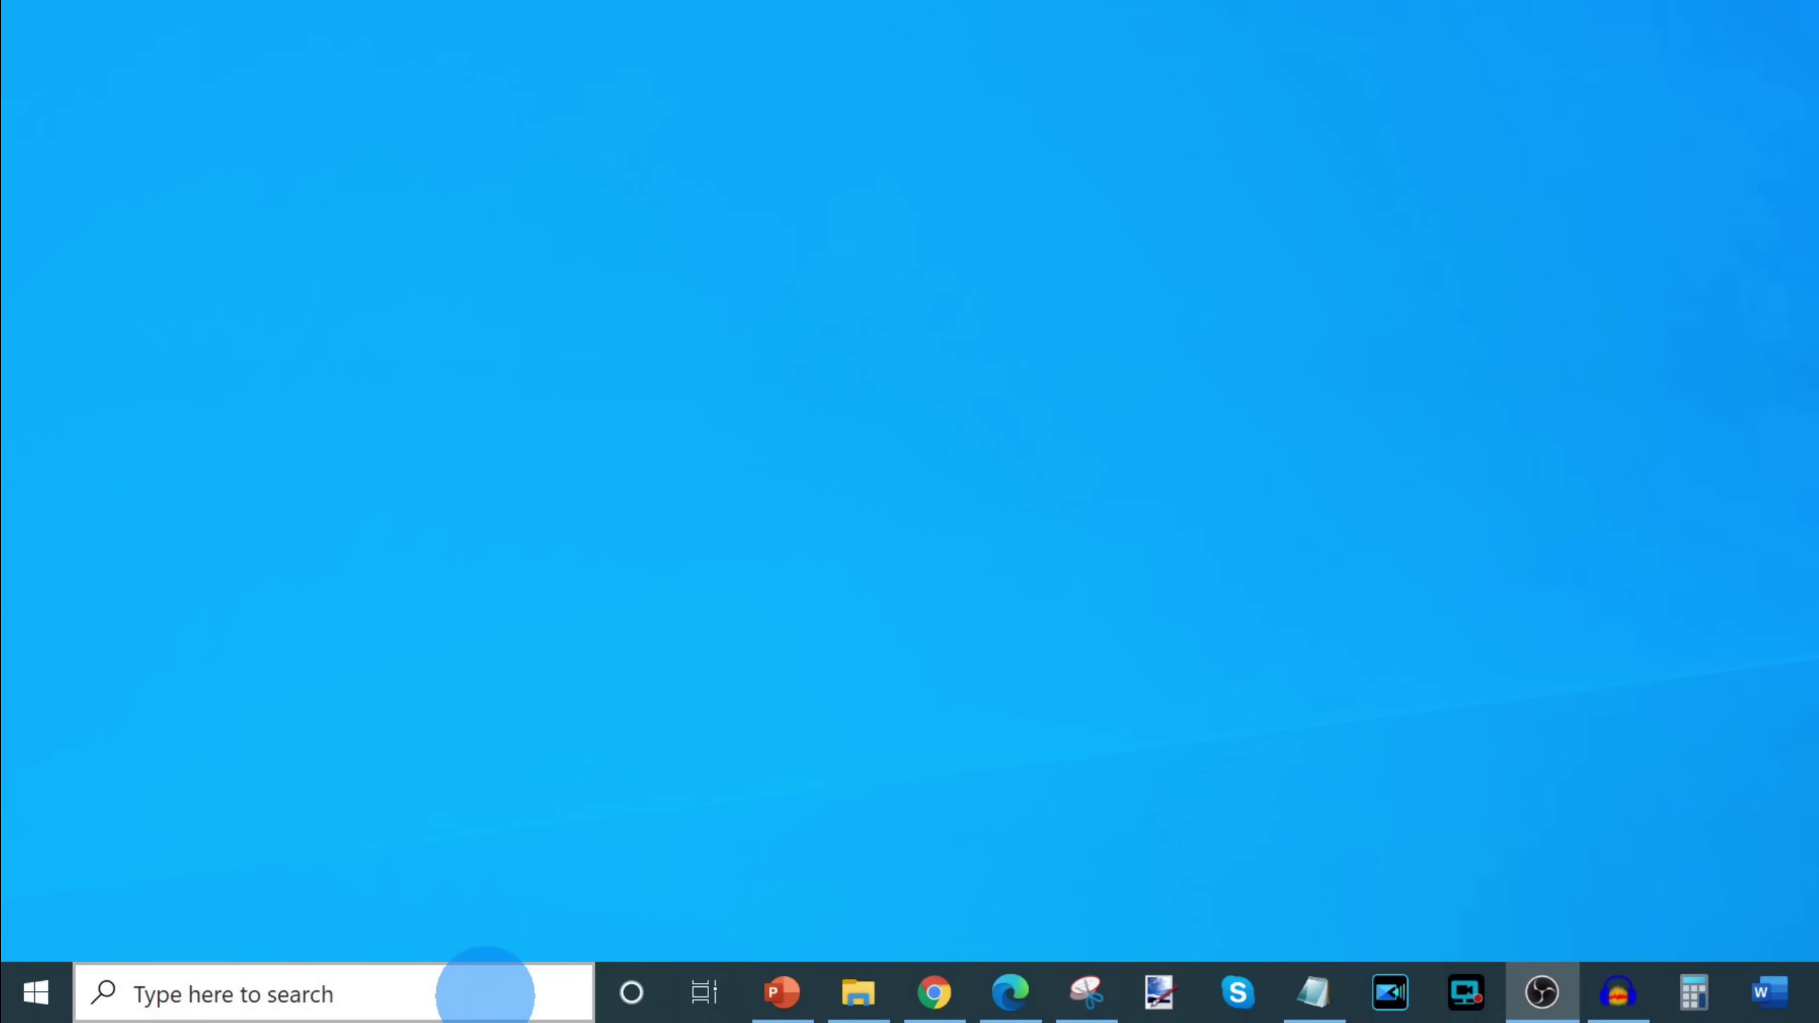
left_click(484, 993)
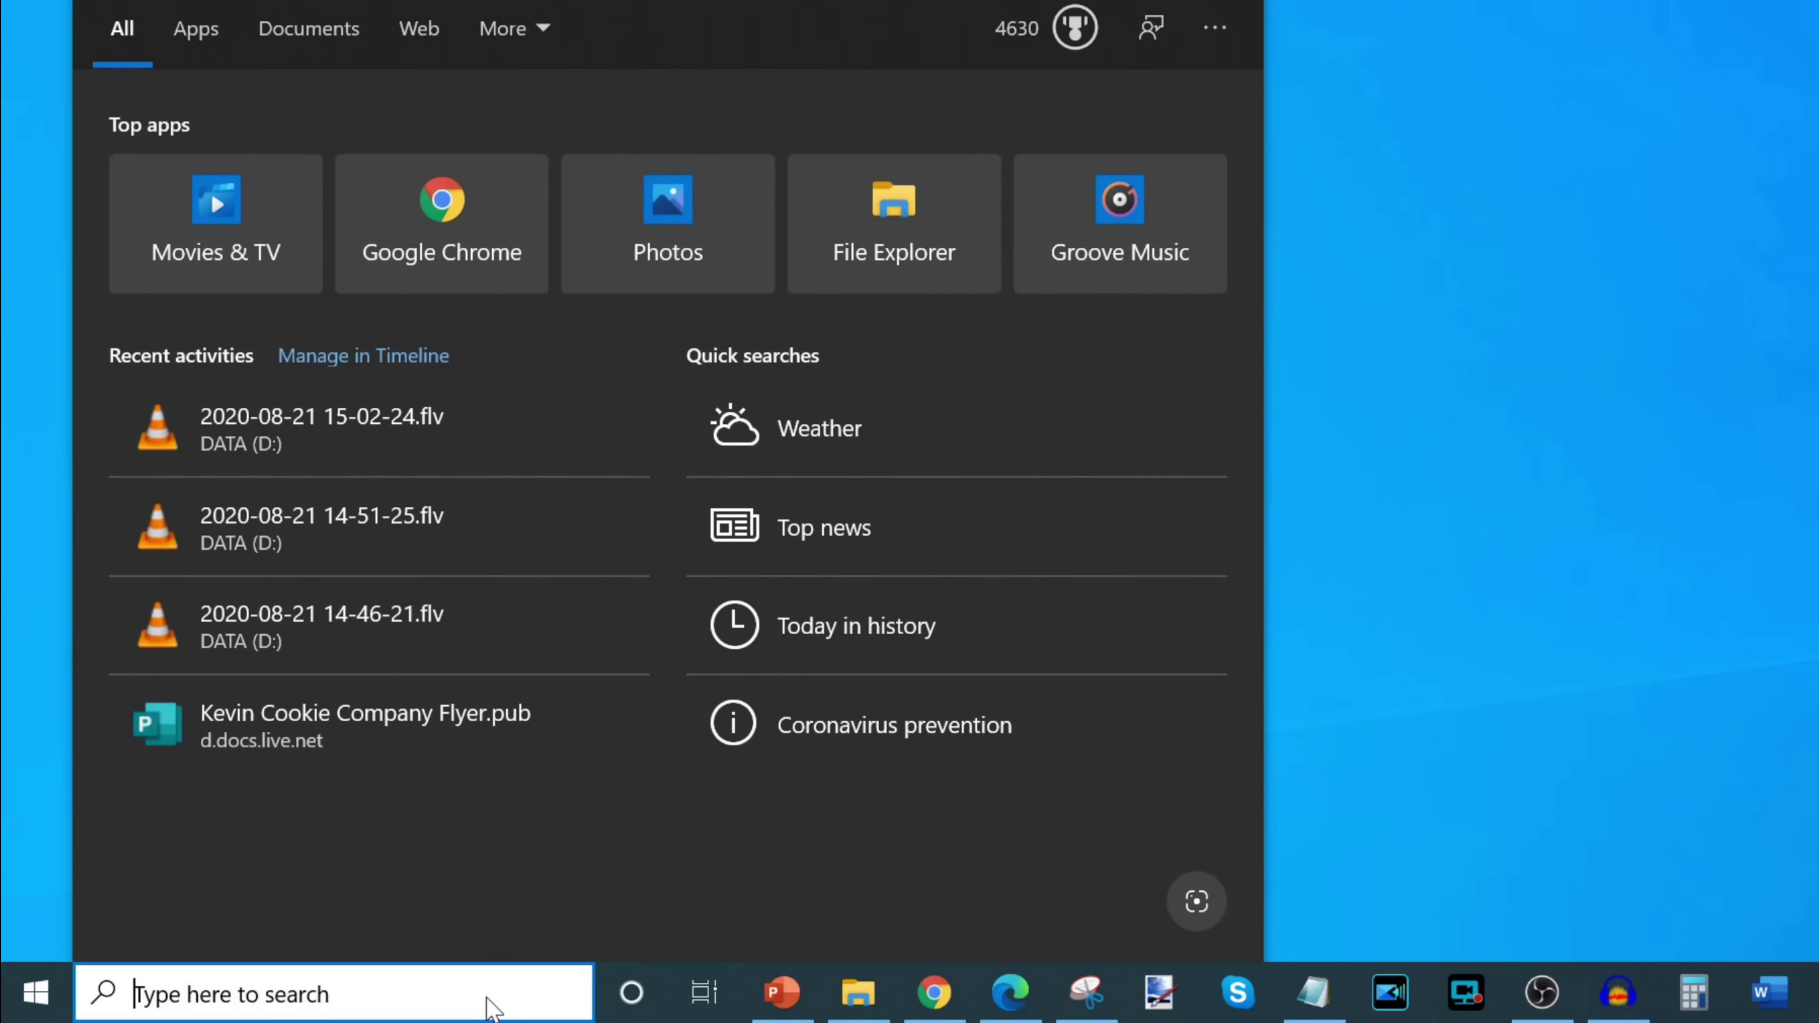
type("publisher")
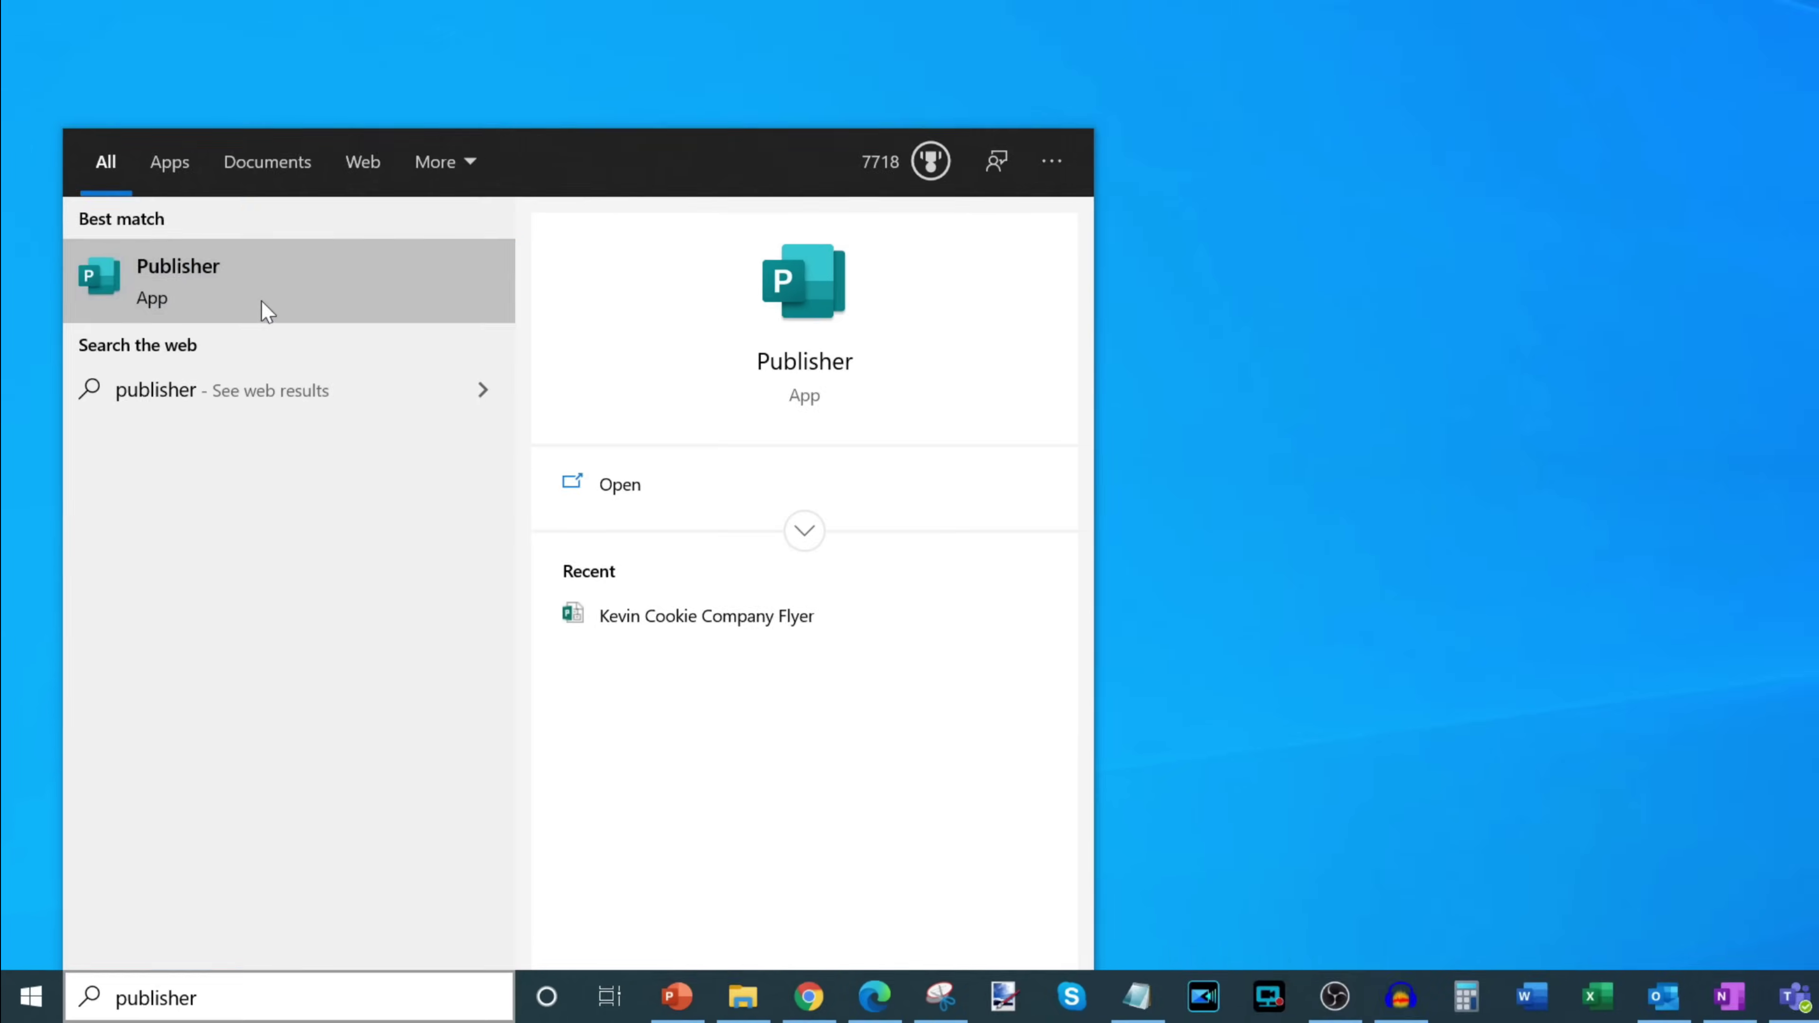
left_click(308, 201)
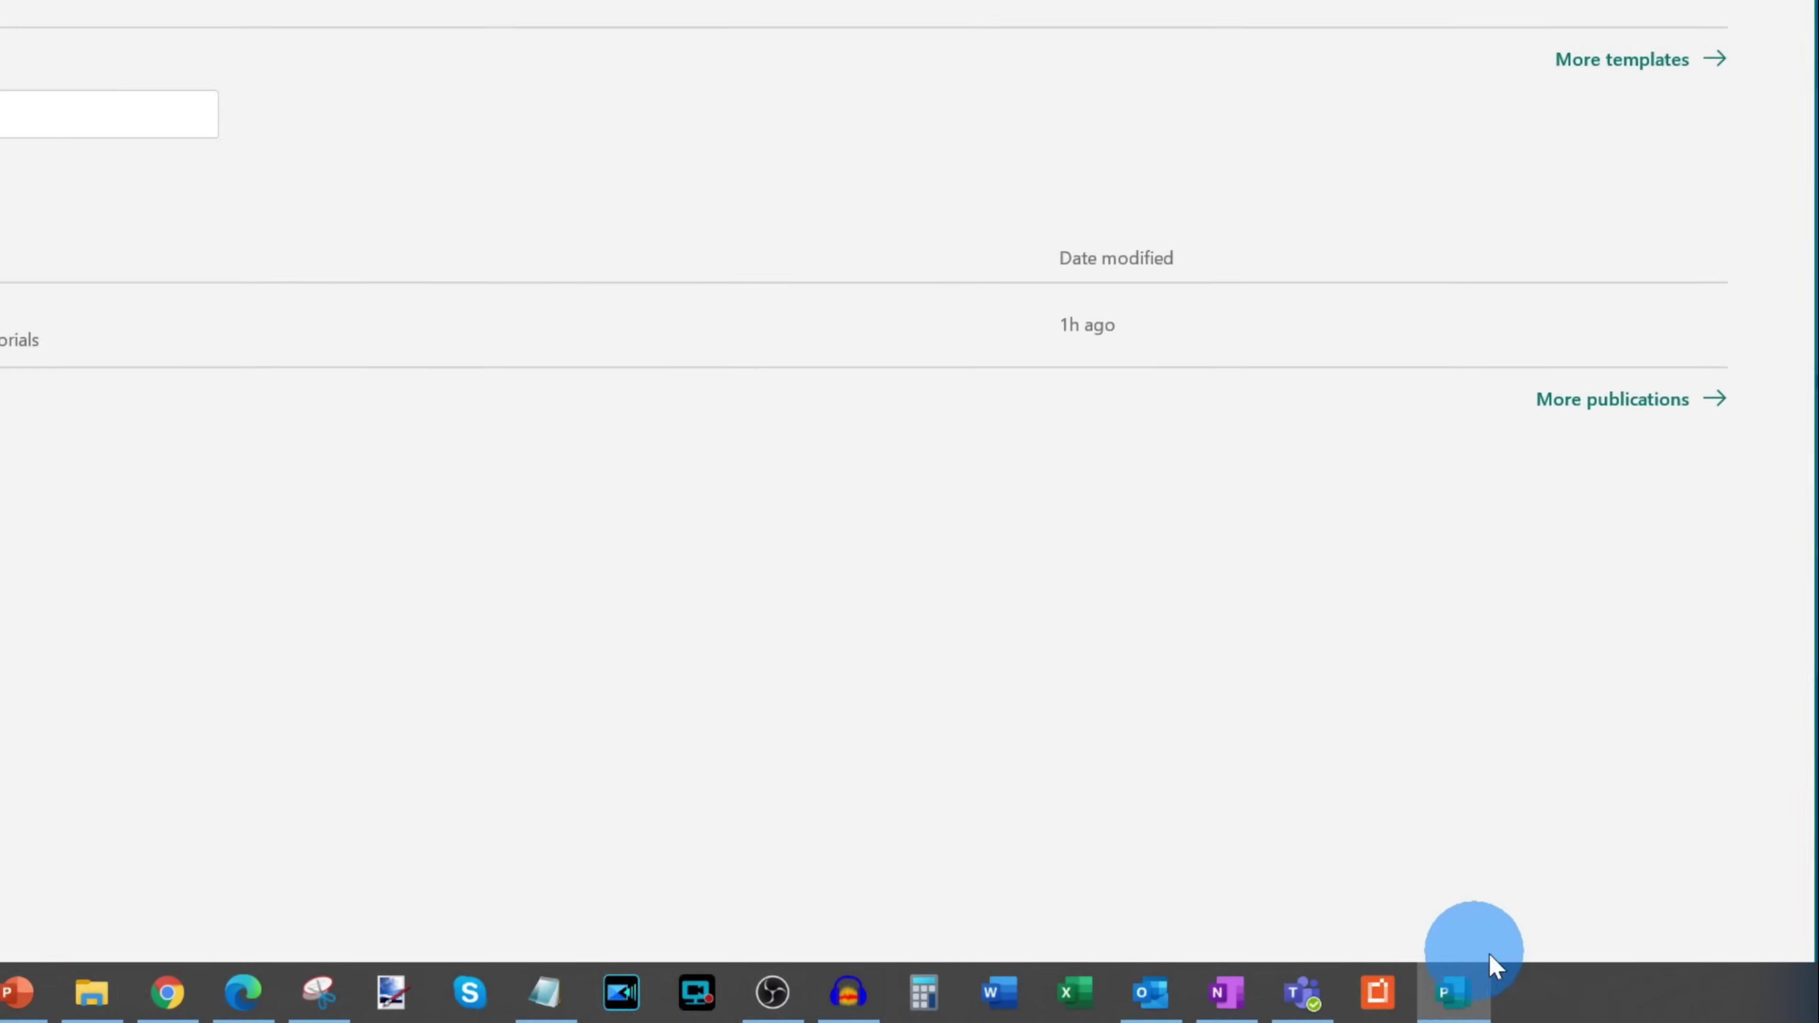
Step: Pin the running Publisher app to the Windows taskbar
right_click(1491, 960)
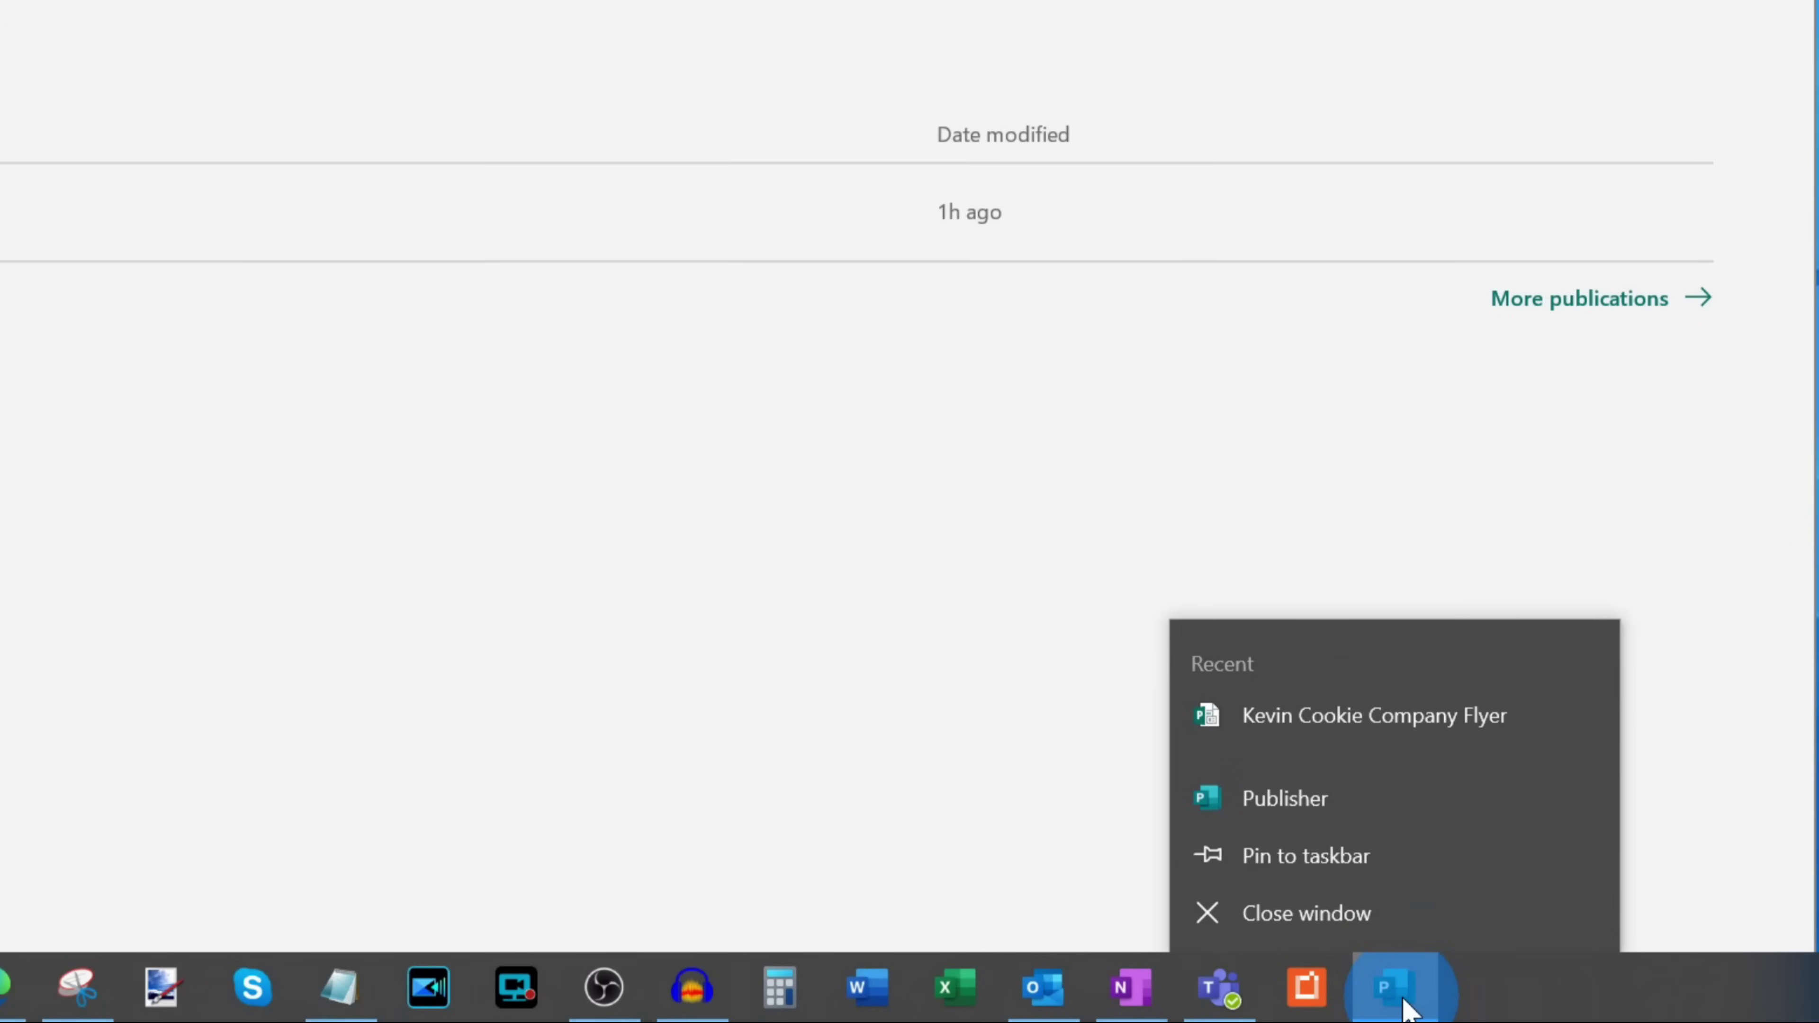
left_click(1373, 866)
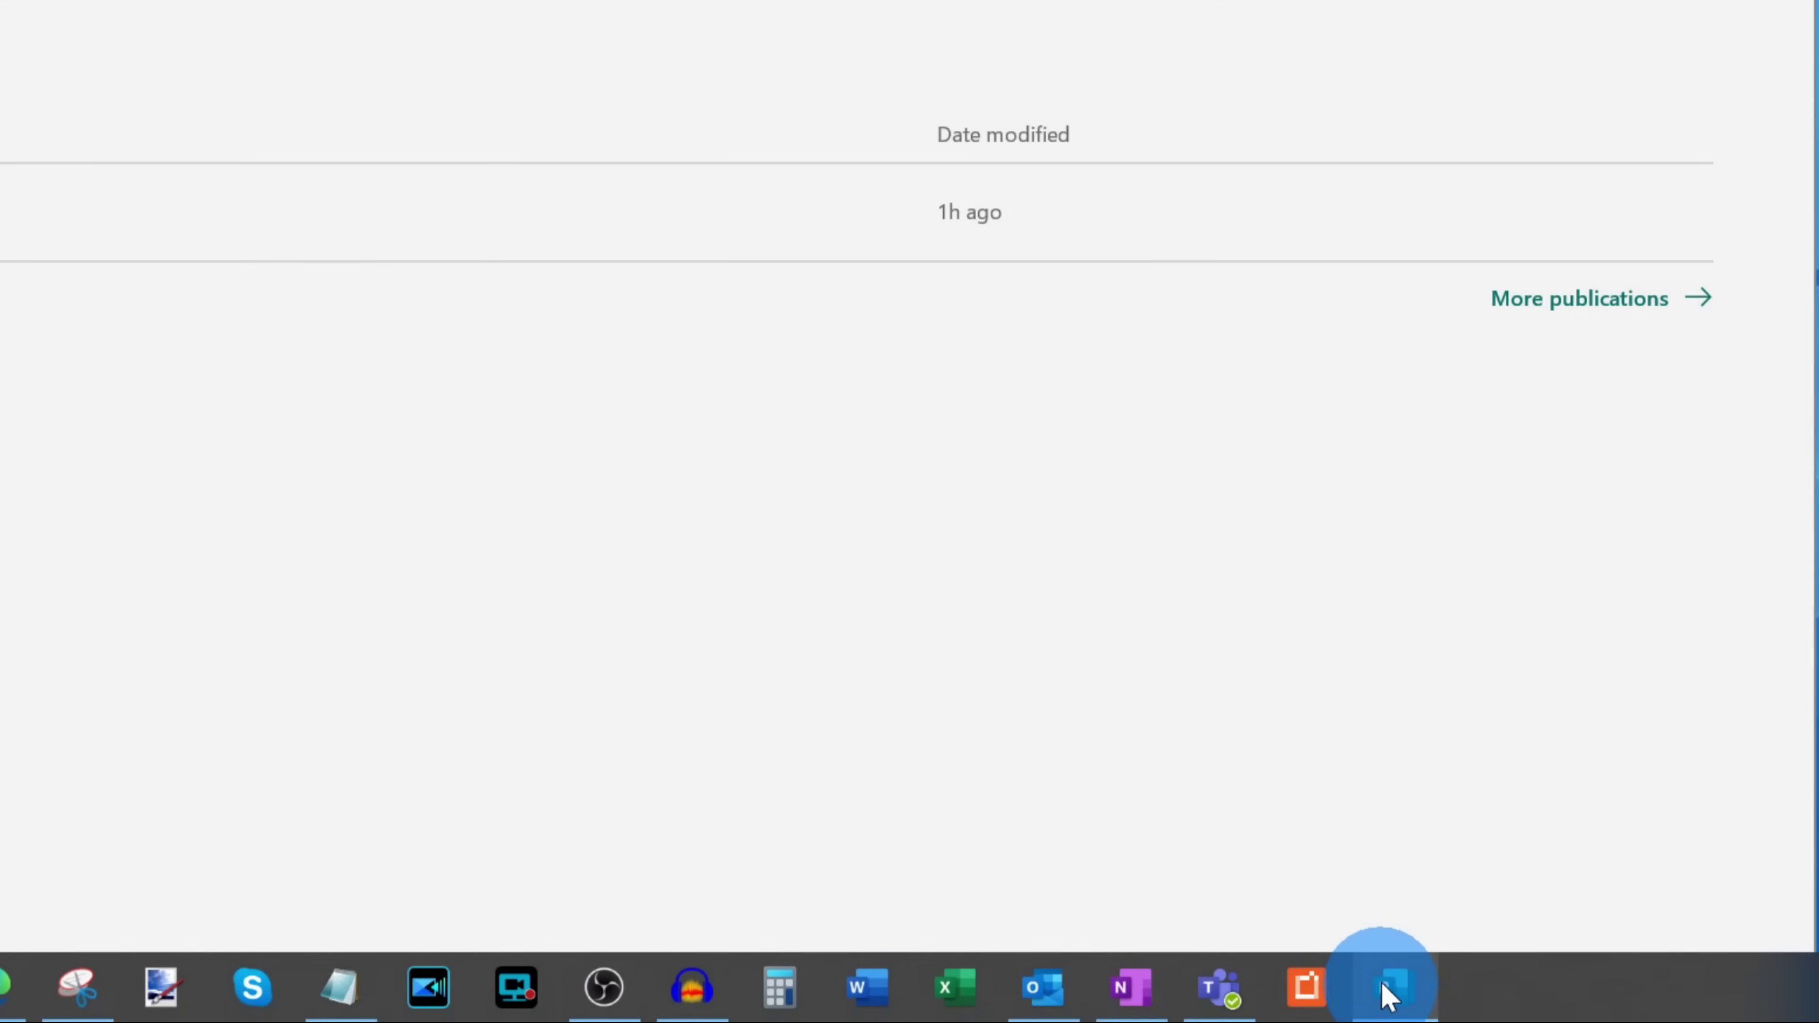
mouse_move(1394, 989)
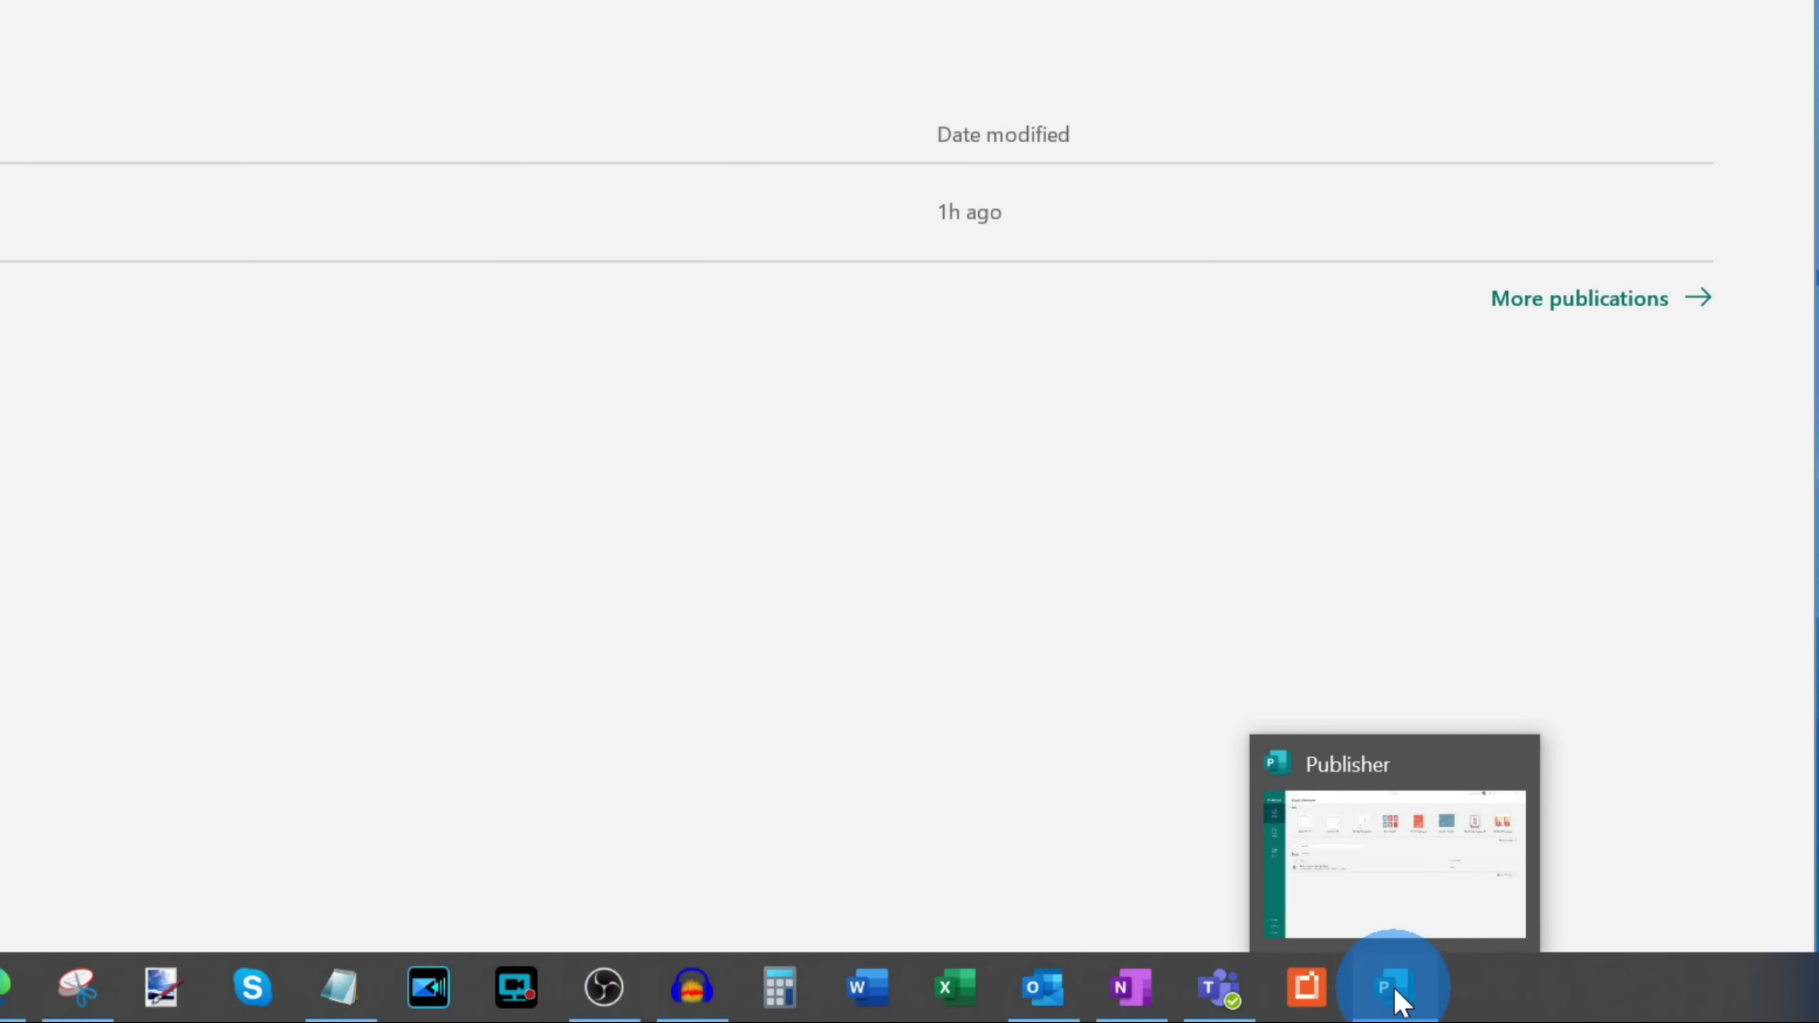
left_click(1392, 987)
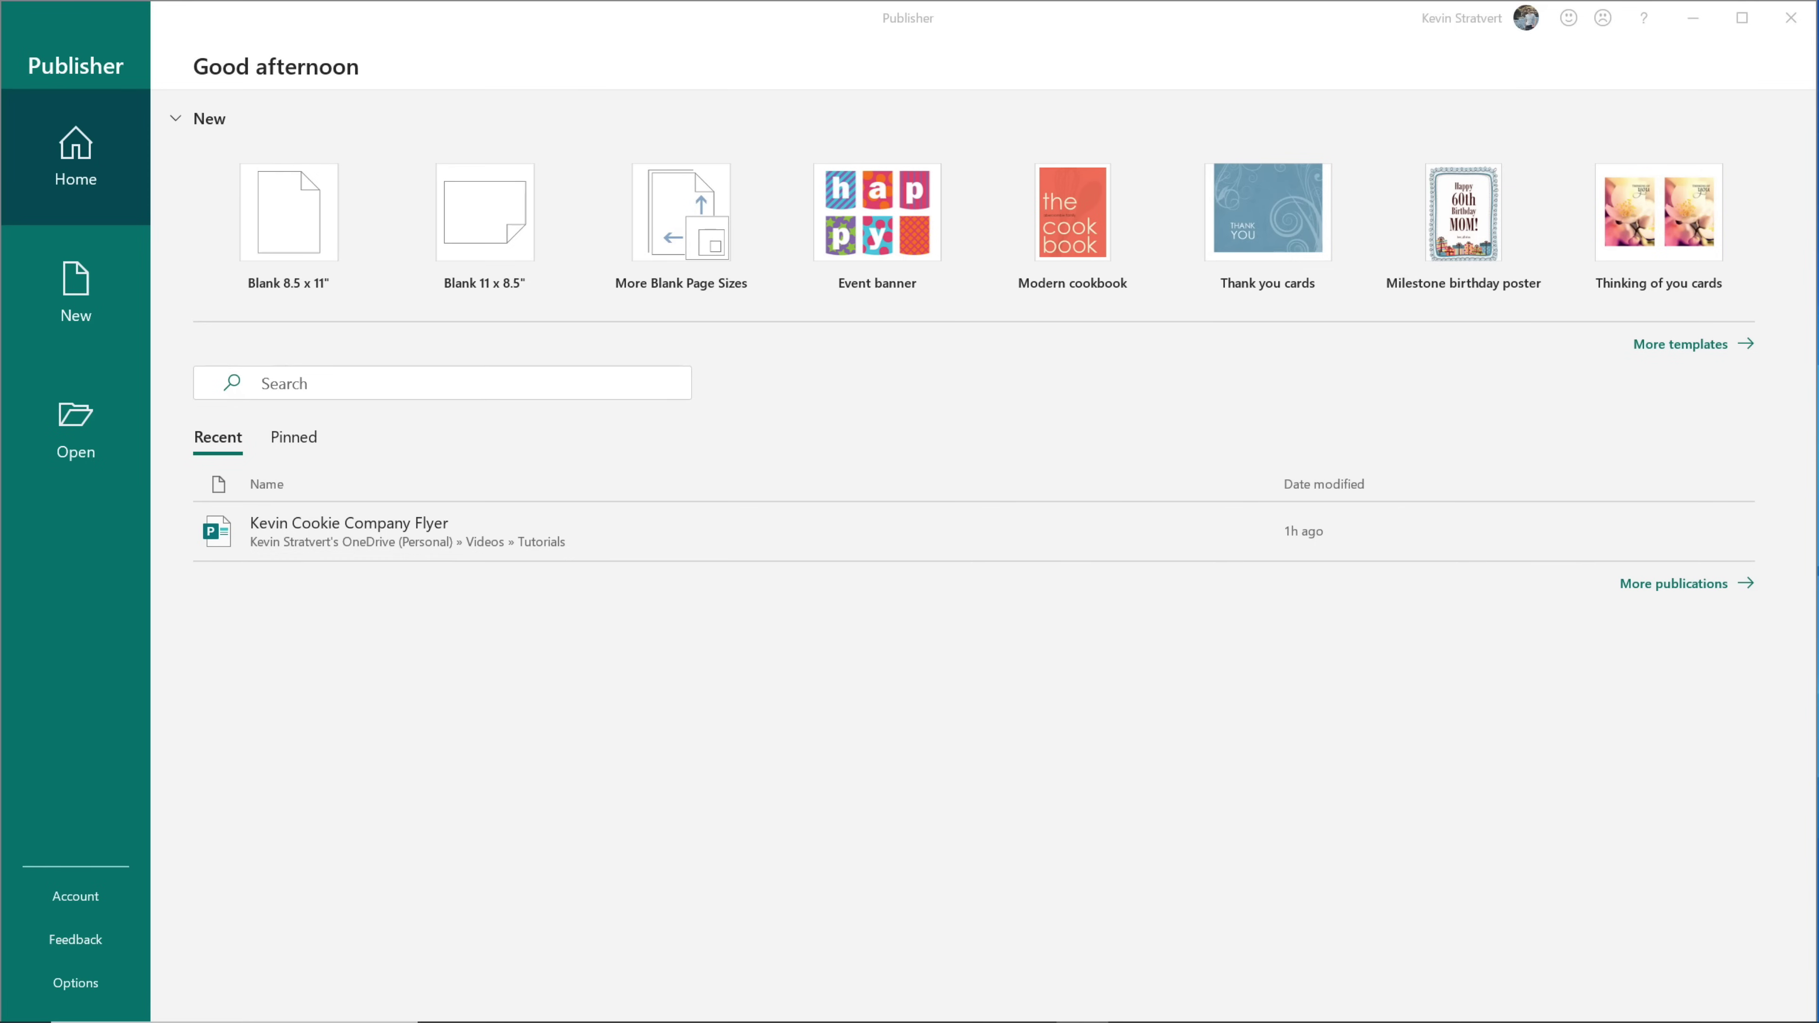
Step: Examine the available templates for new publications and the recent files and storage locations for opening existing ones
left_click(98, 482)
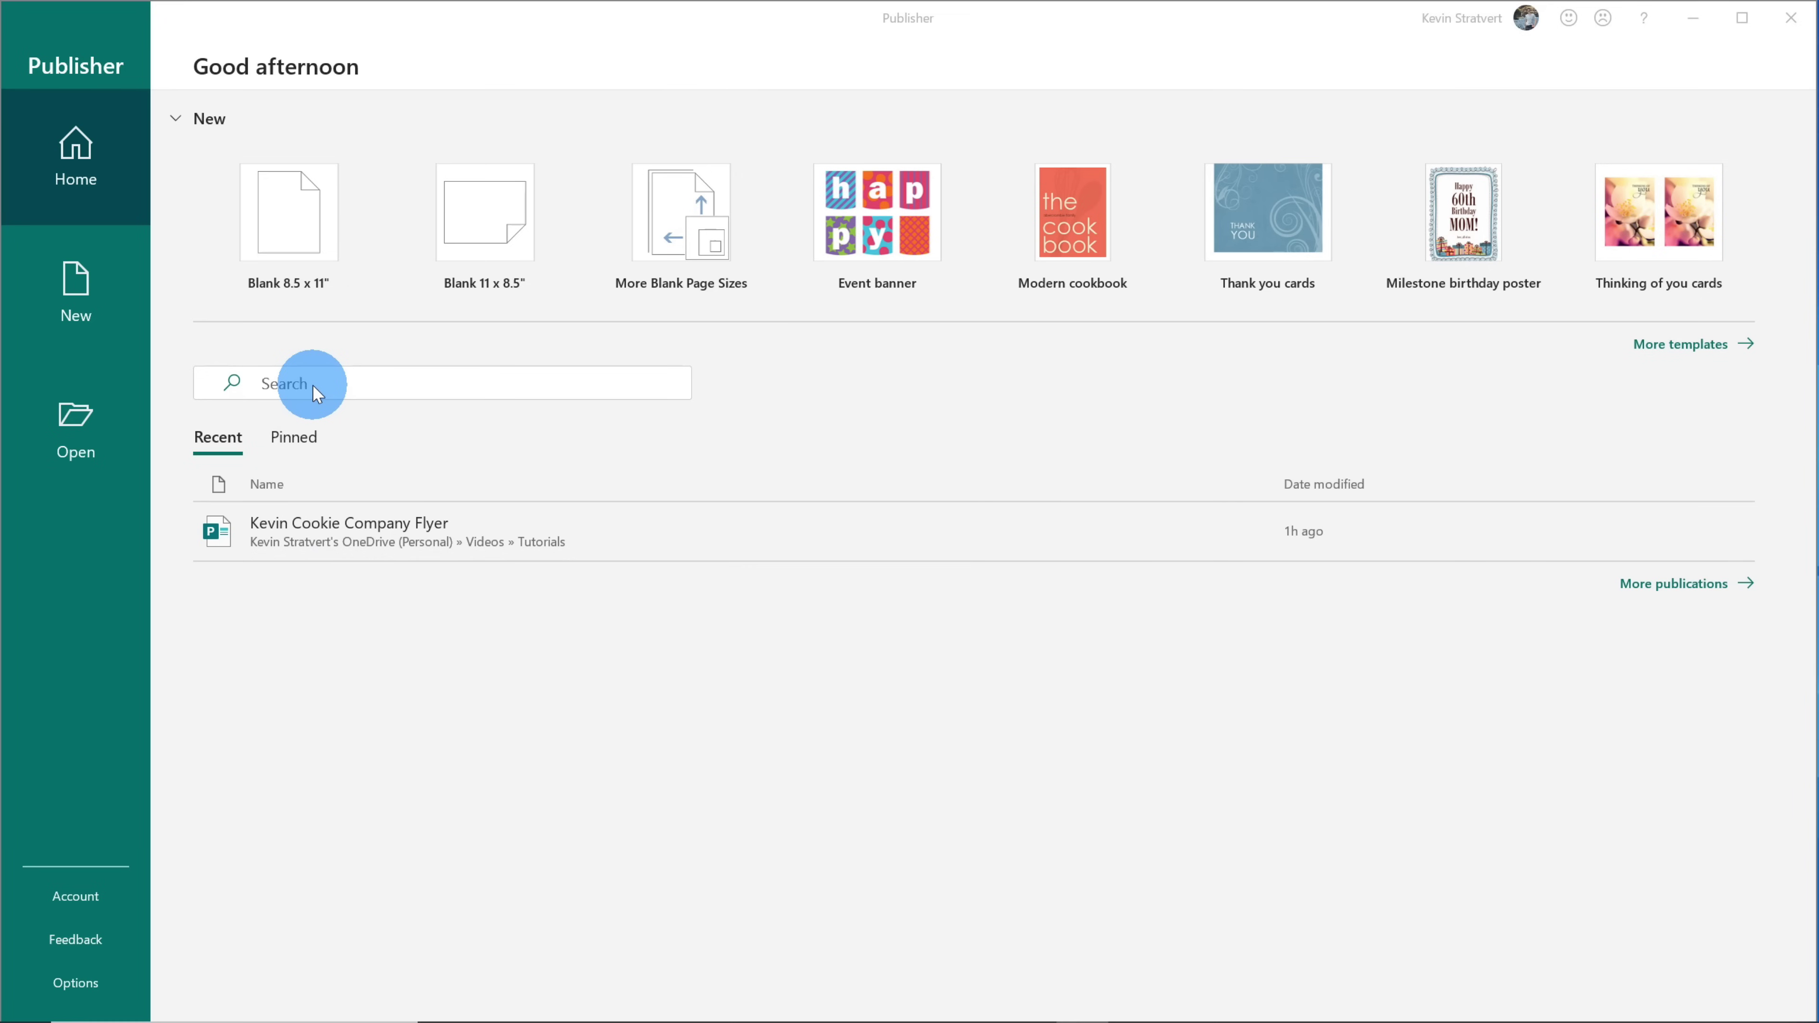
left_click(111, 284)
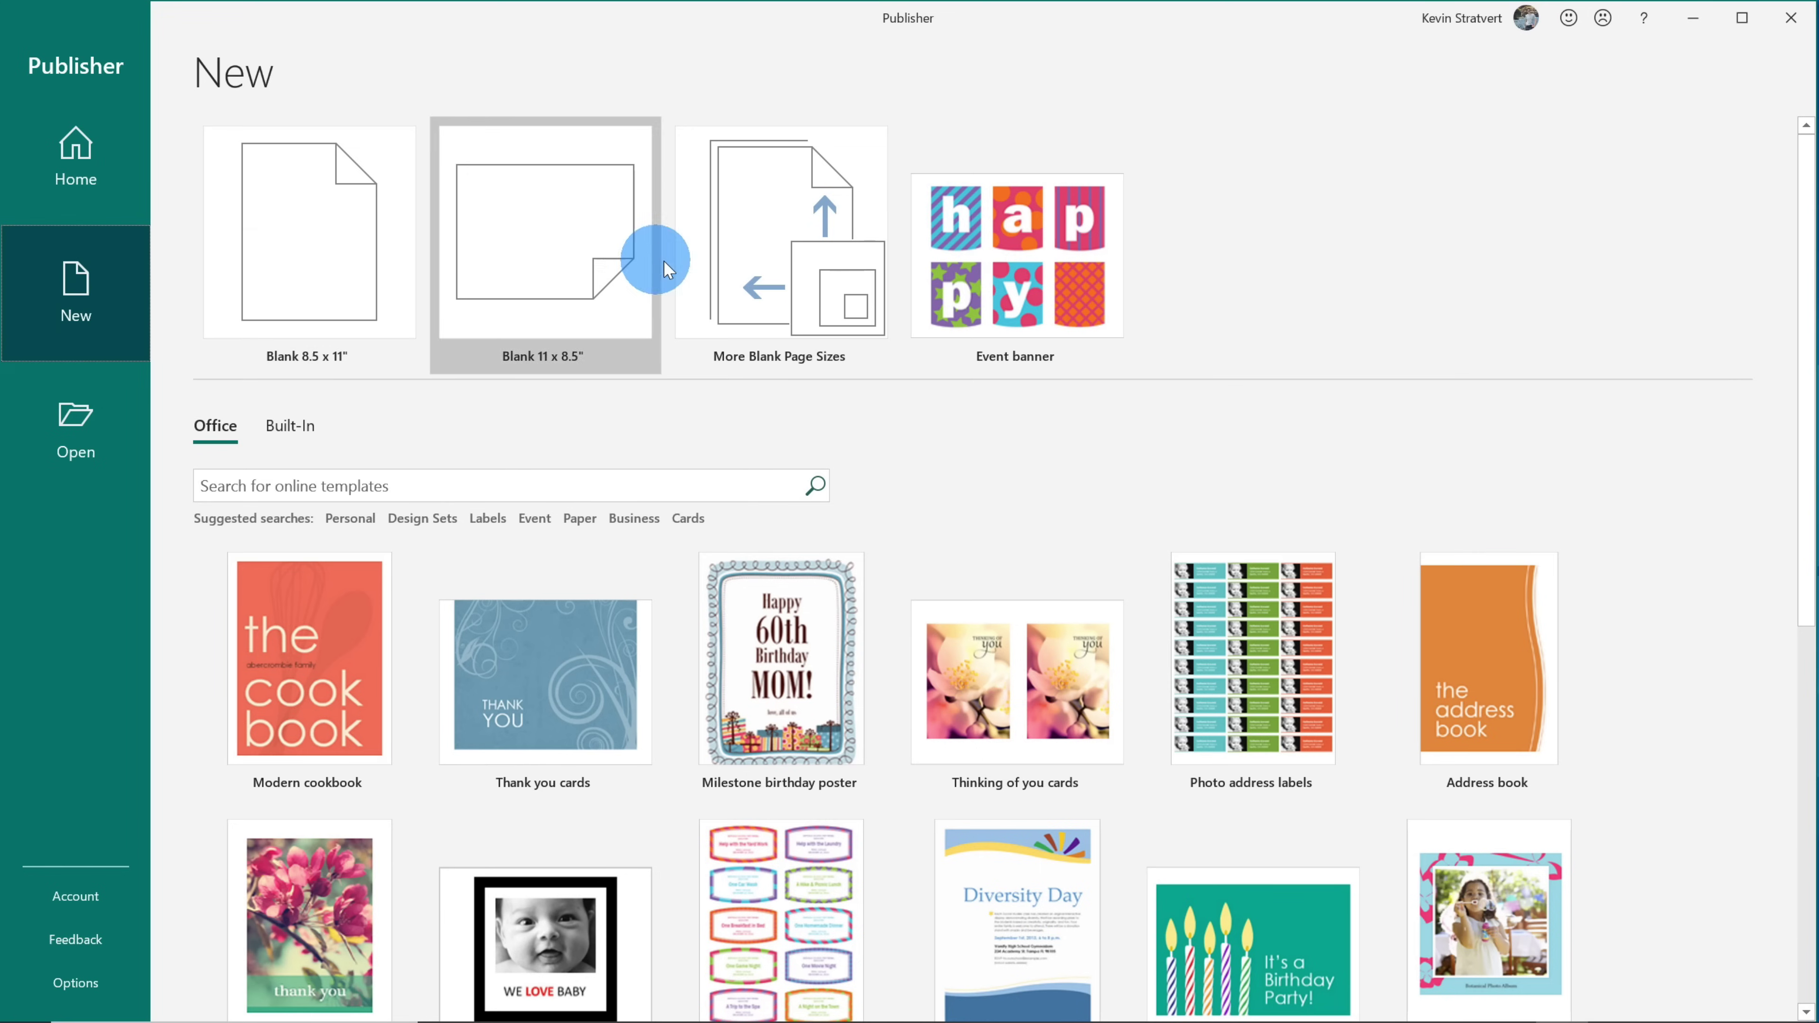
scroll(1686, 422, "down", 10)
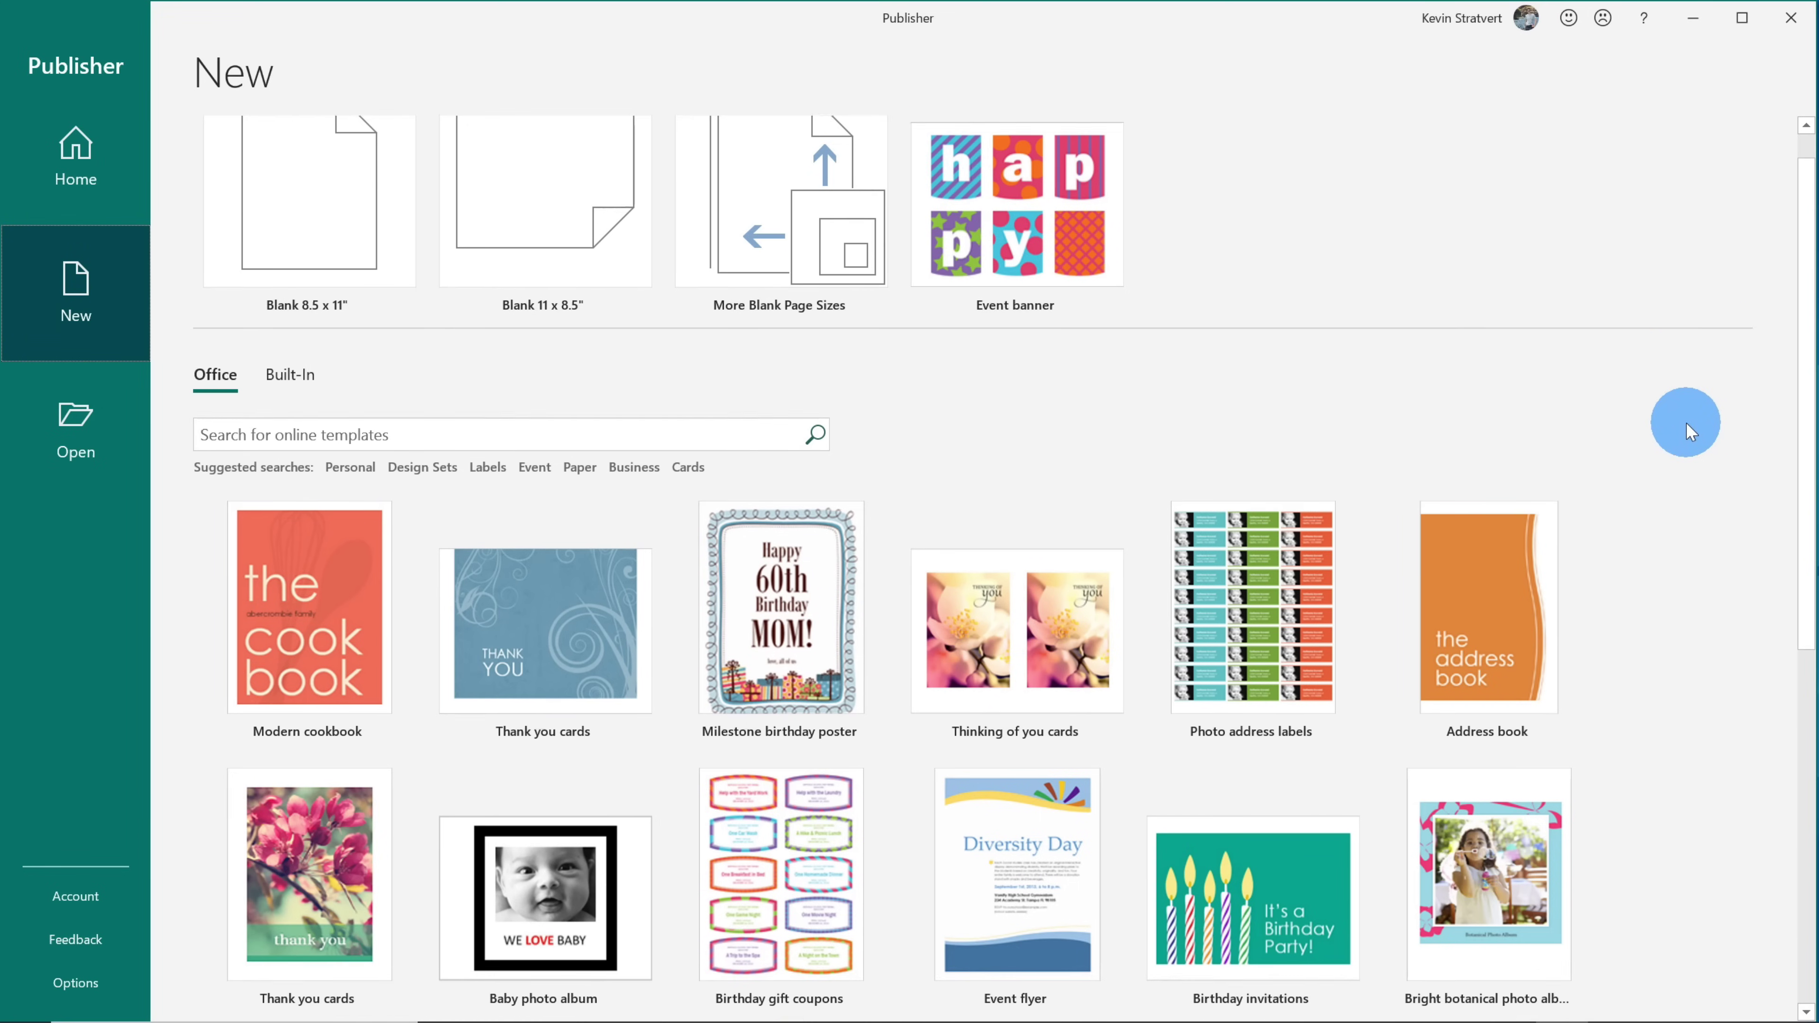
scroll(1683, 422, "up", 8)
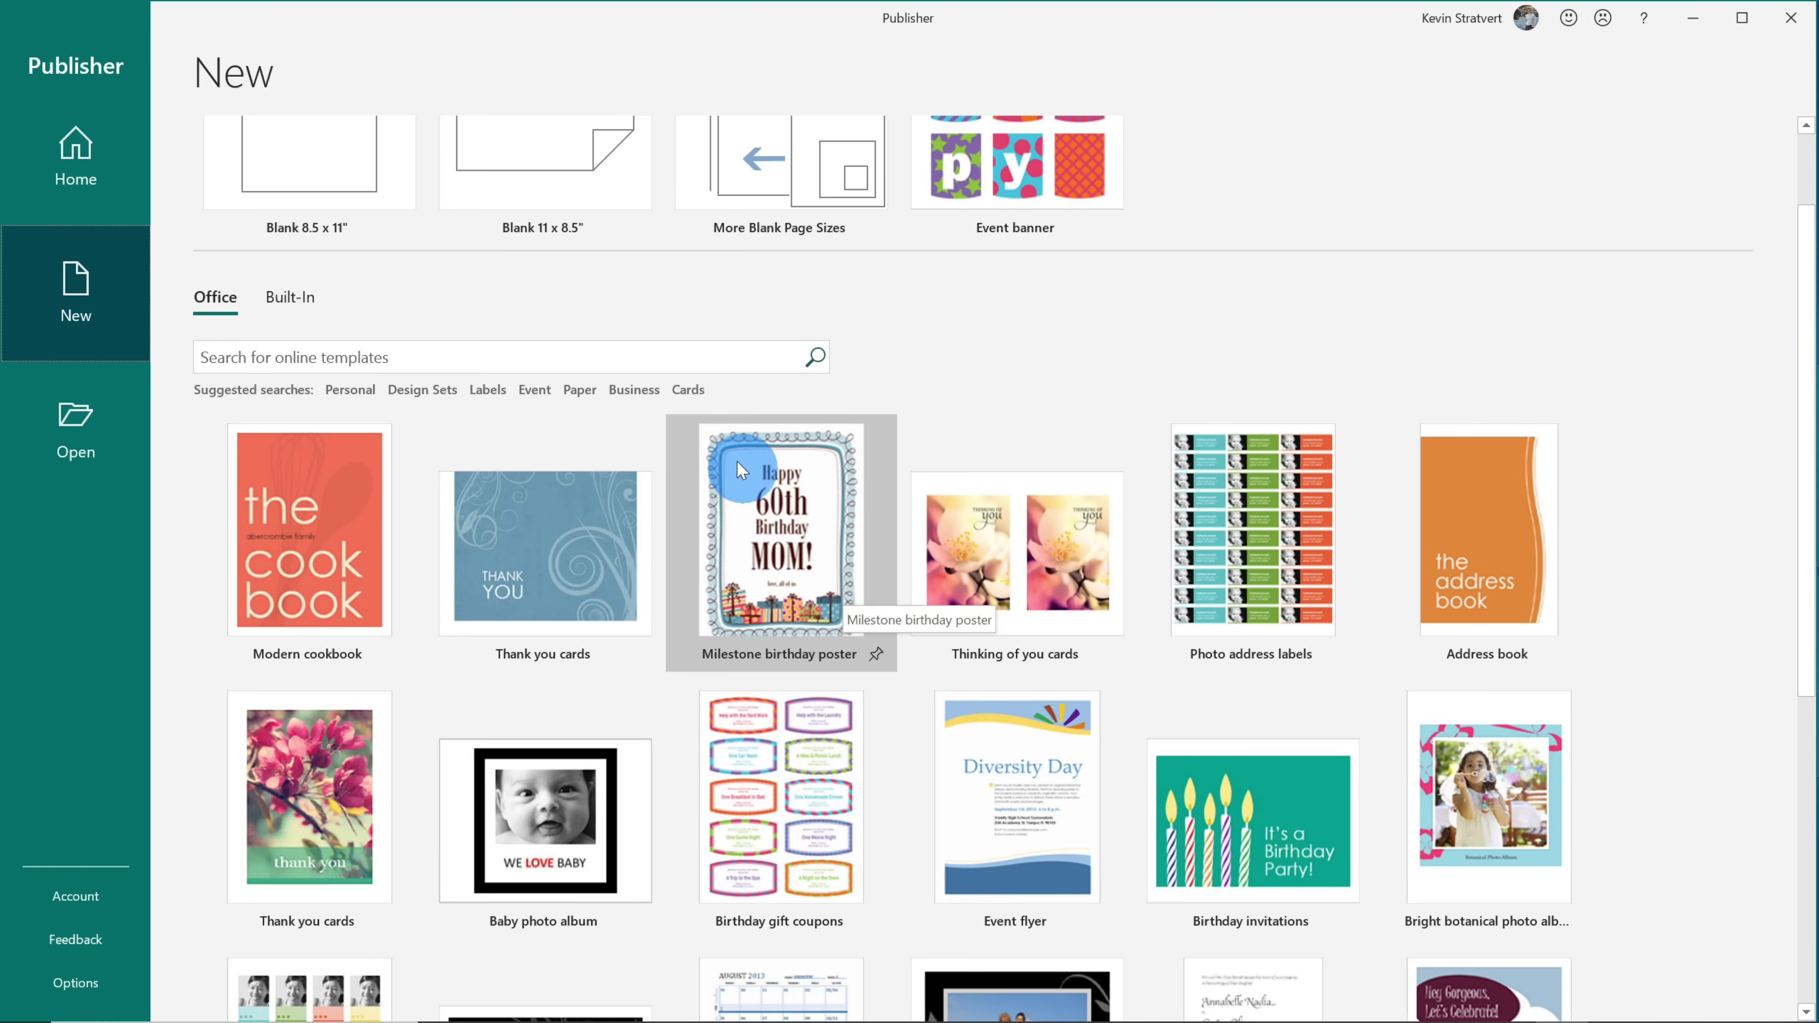
left_click(108, 431)
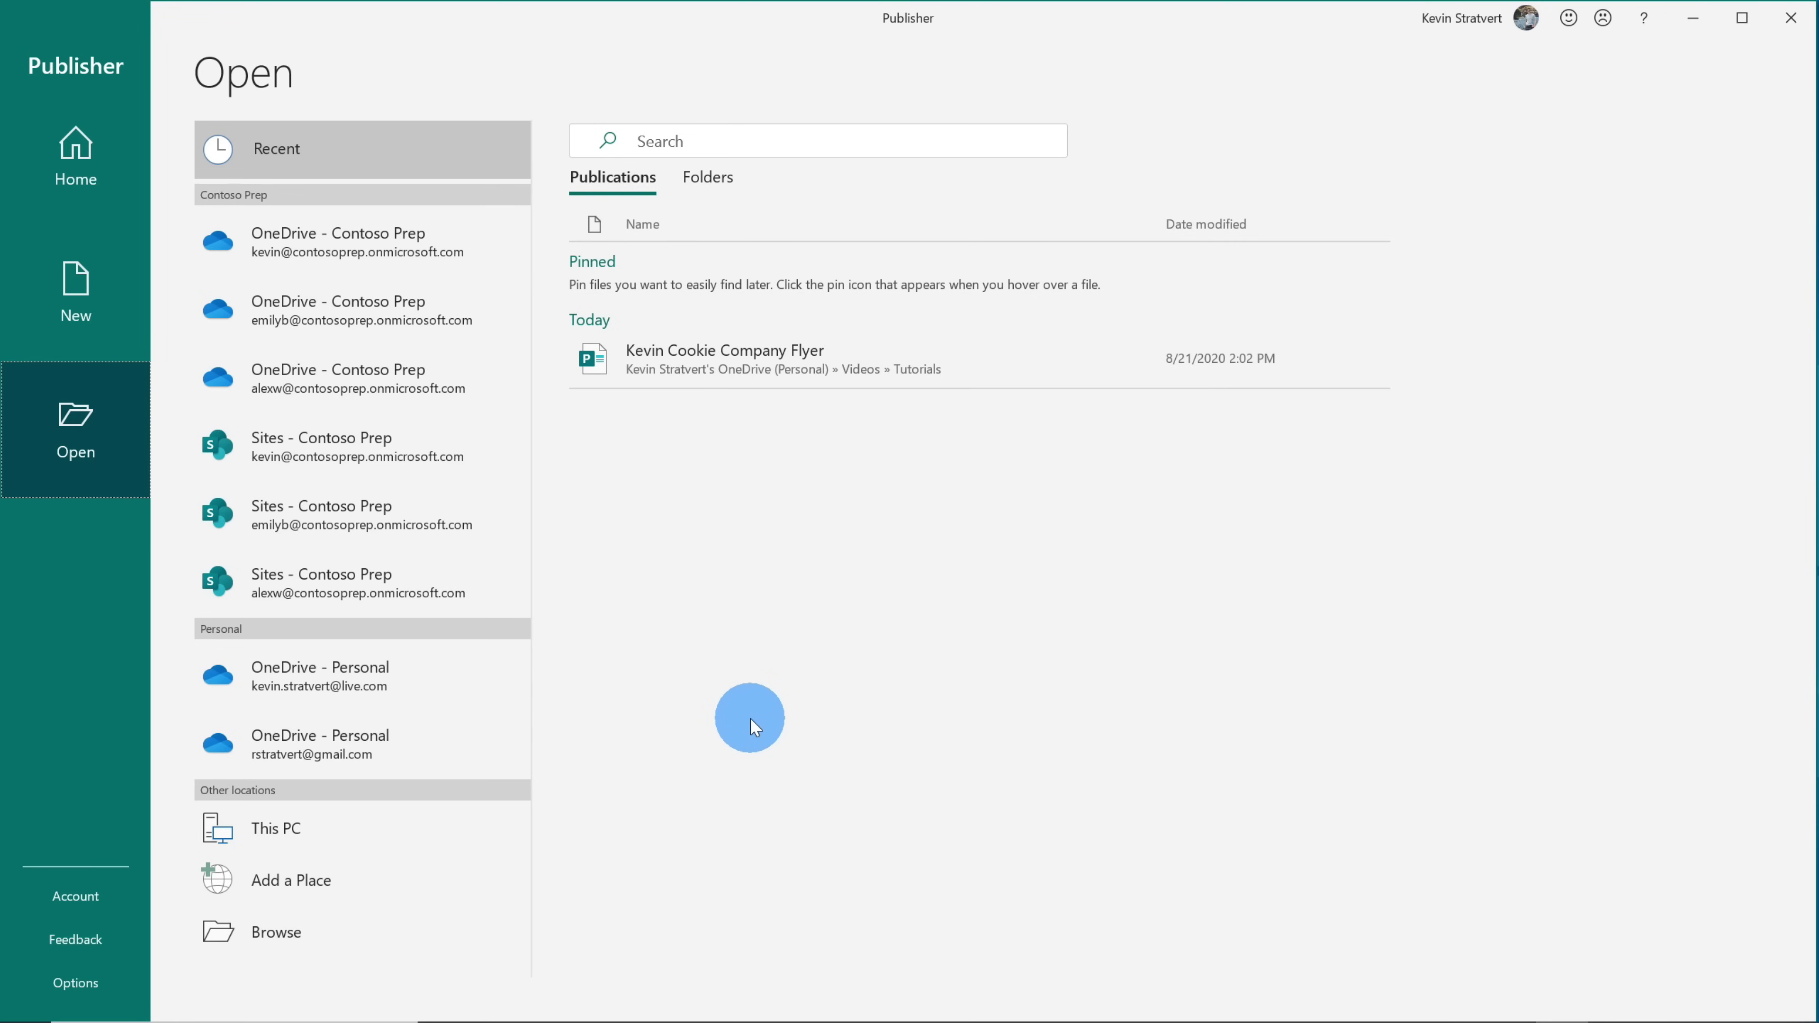
Step: Return to the start page and create a blank 8.5 x 11" publication
left_click(115, 172)
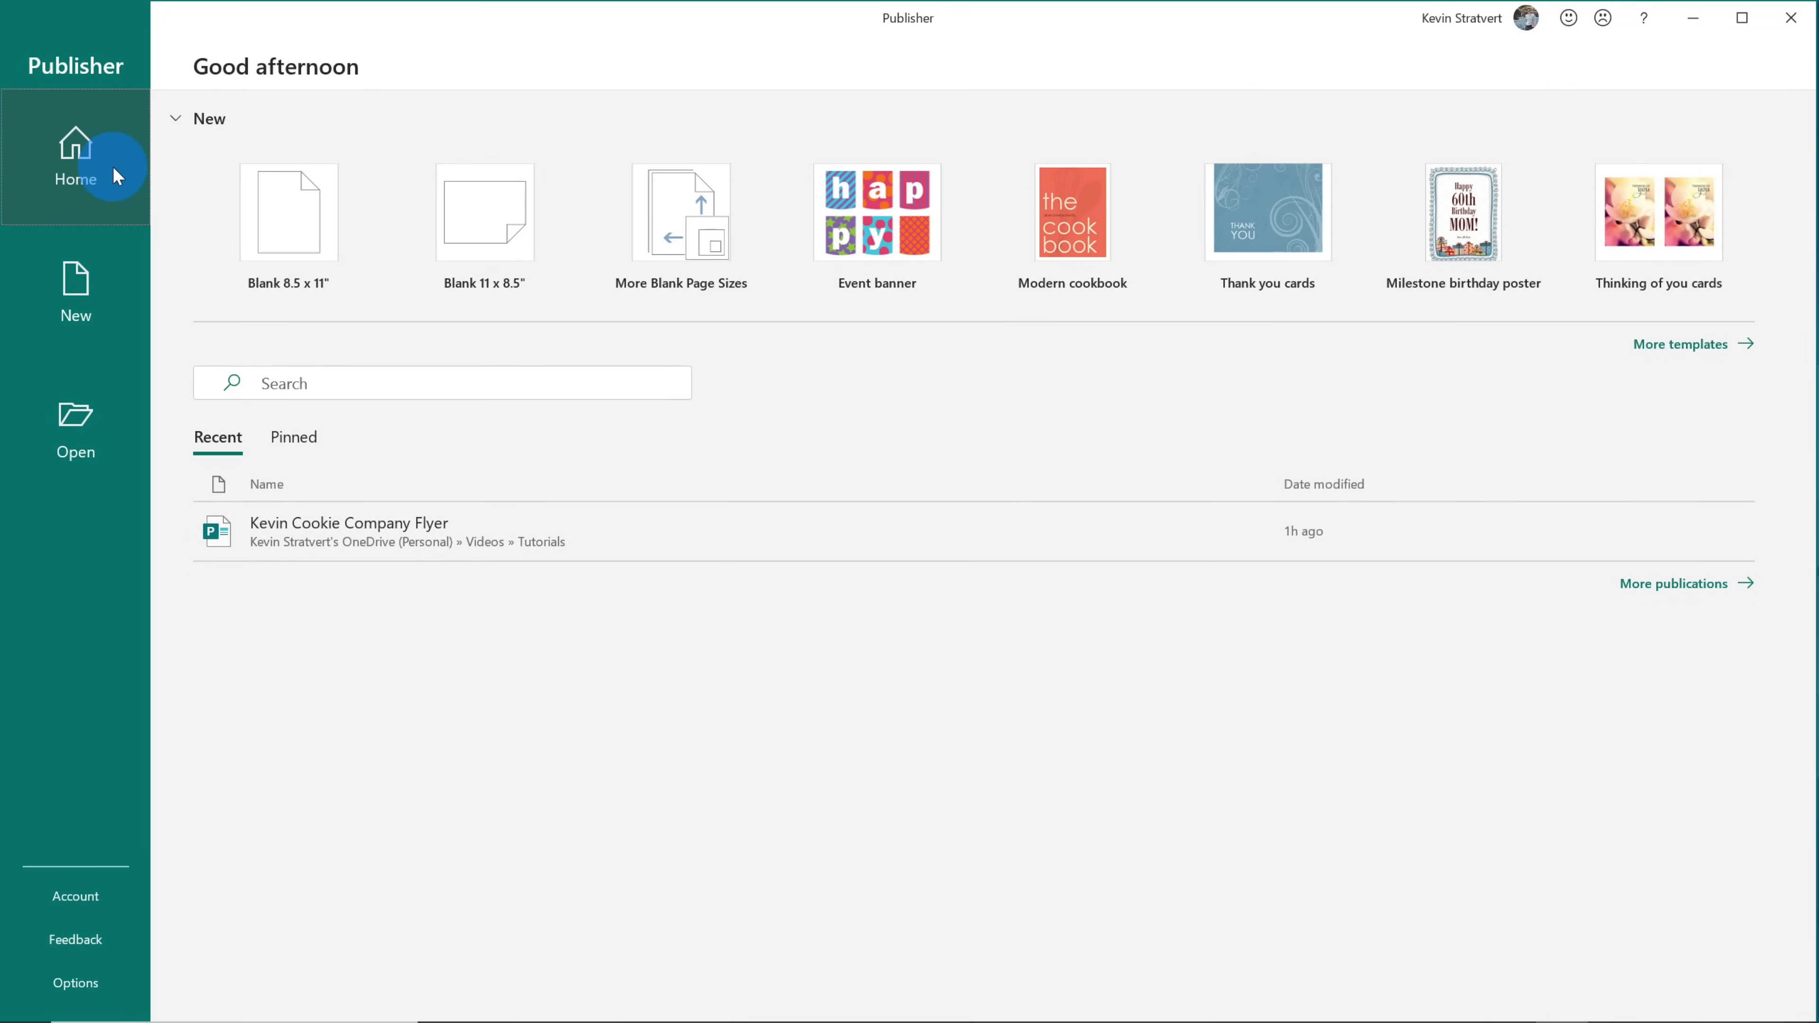
left_click(301, 238)
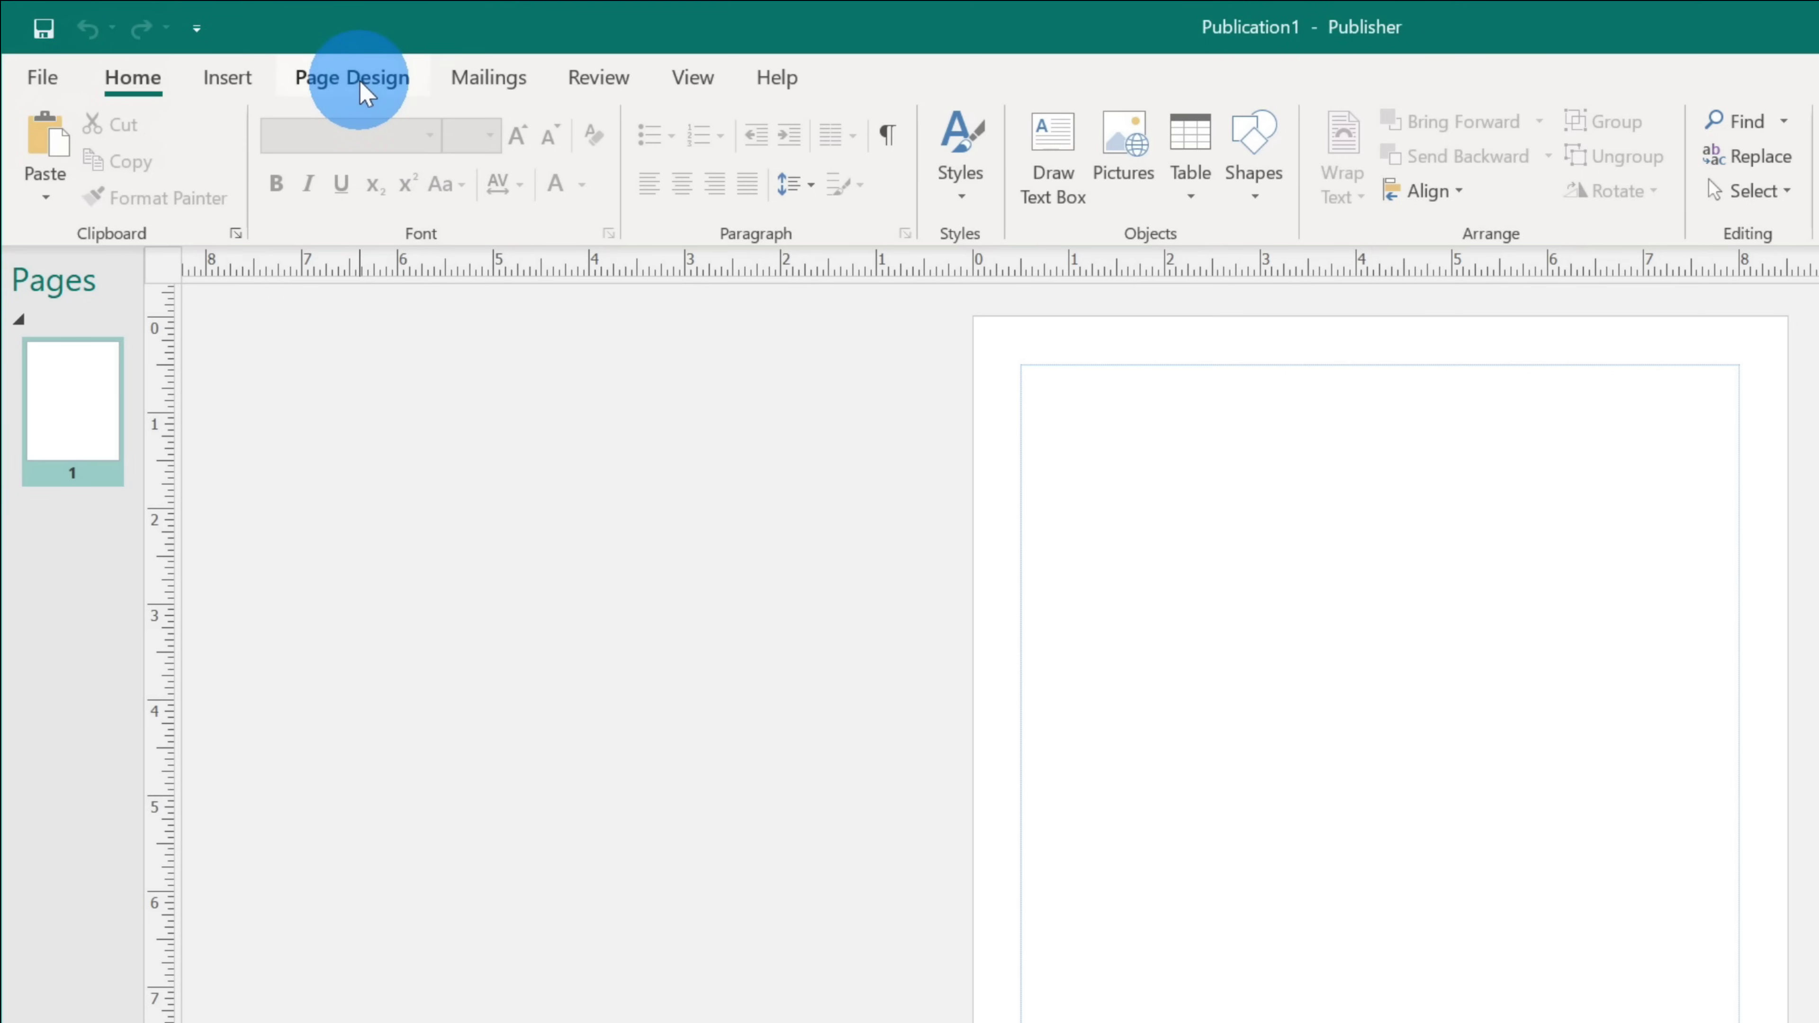
Step: Open the full background formatting options for the blank page and choose Picture or texture fill
left_click(358, 80)
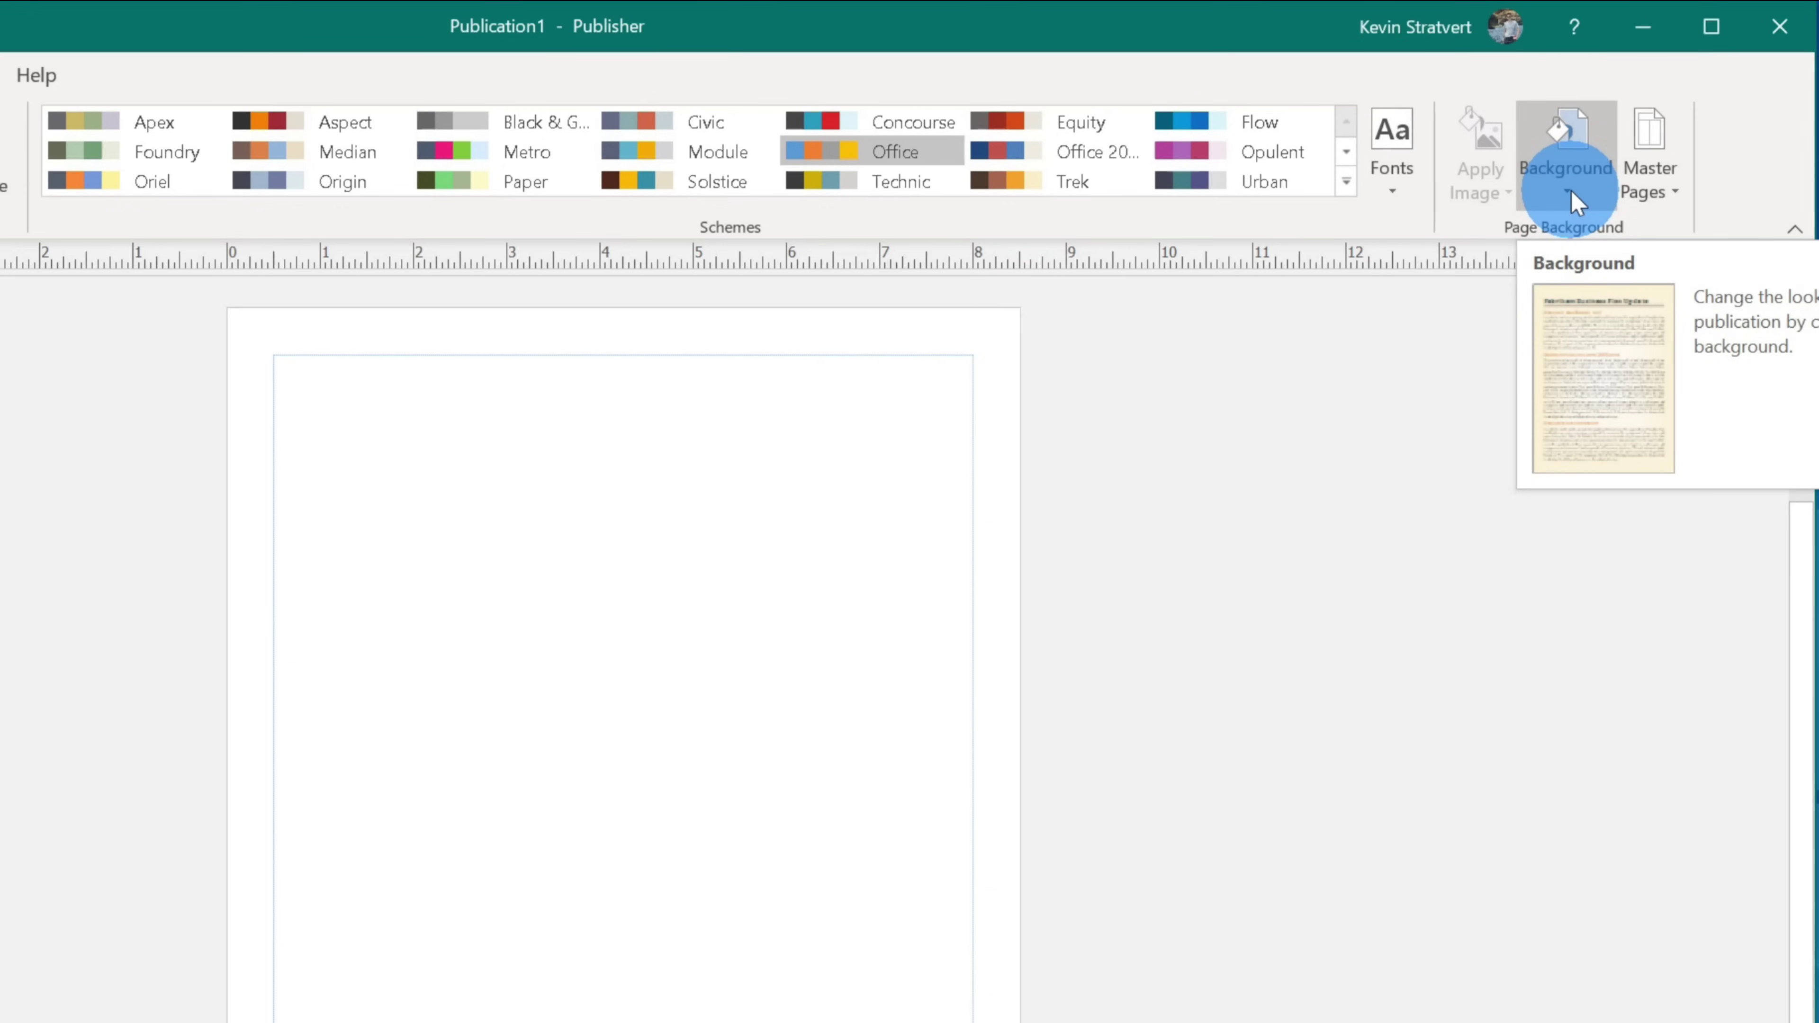
left_click(1570, 191)
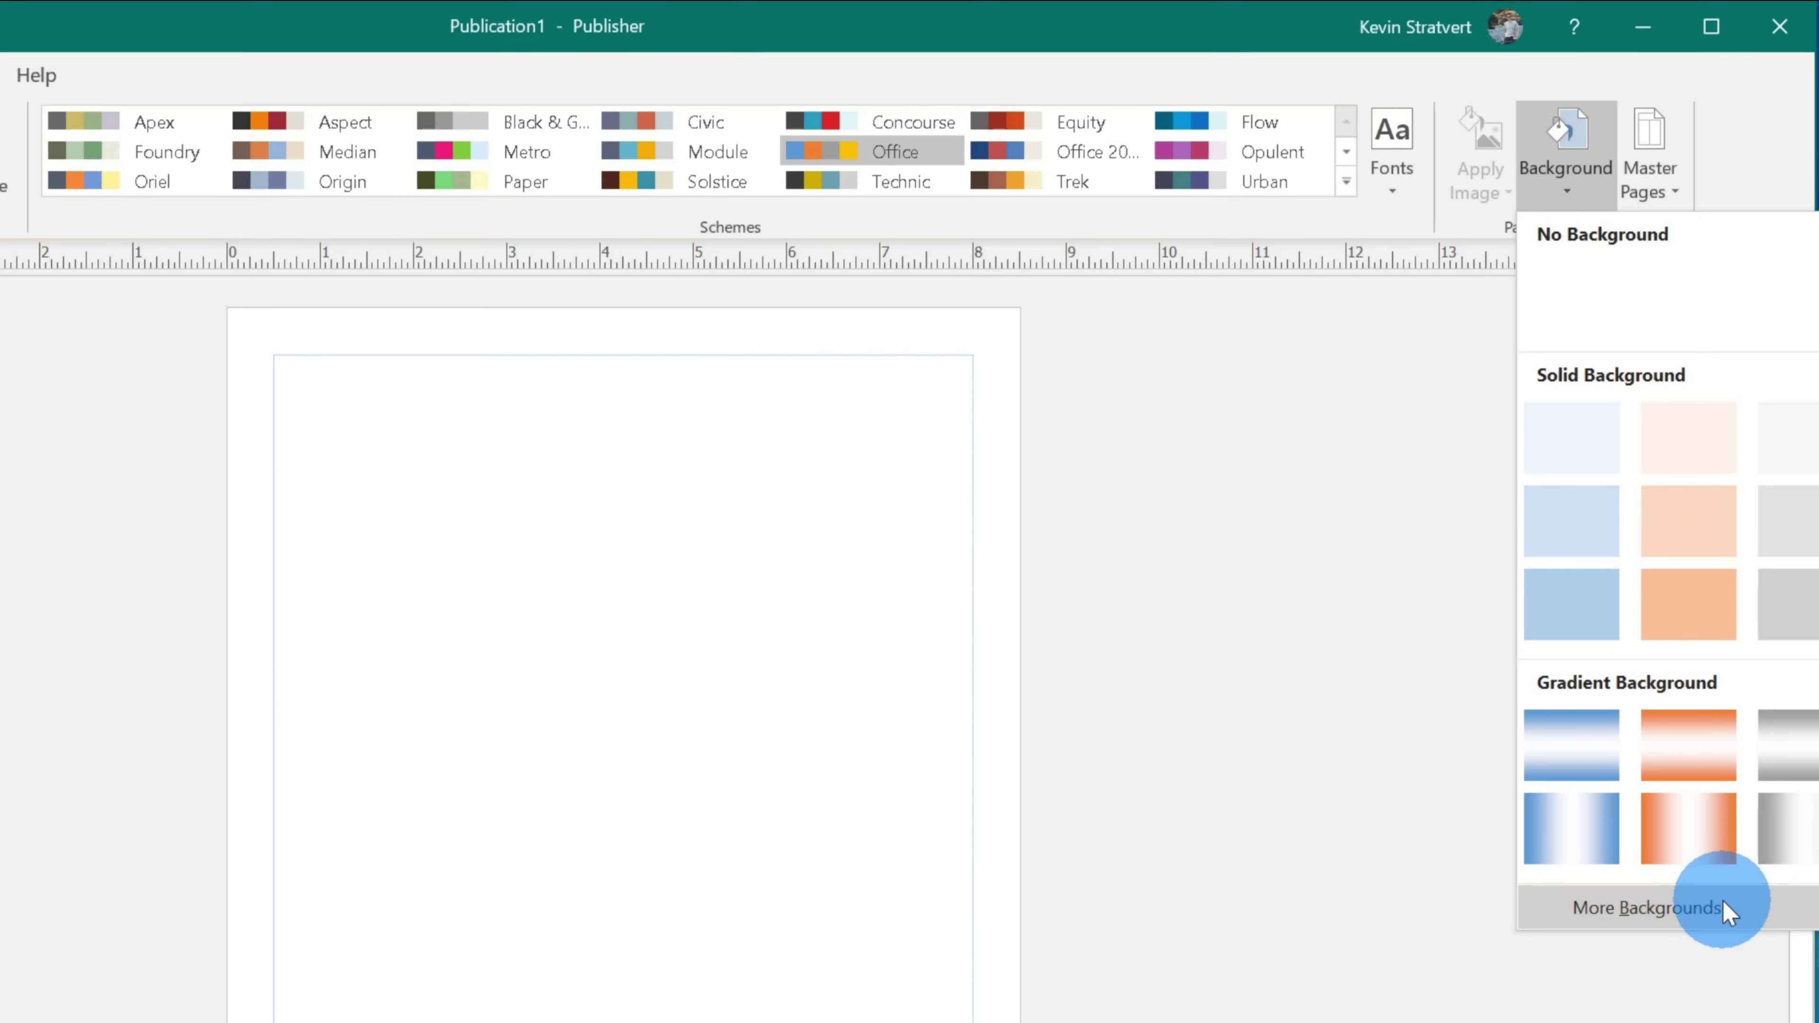
left_click(1647, 907)
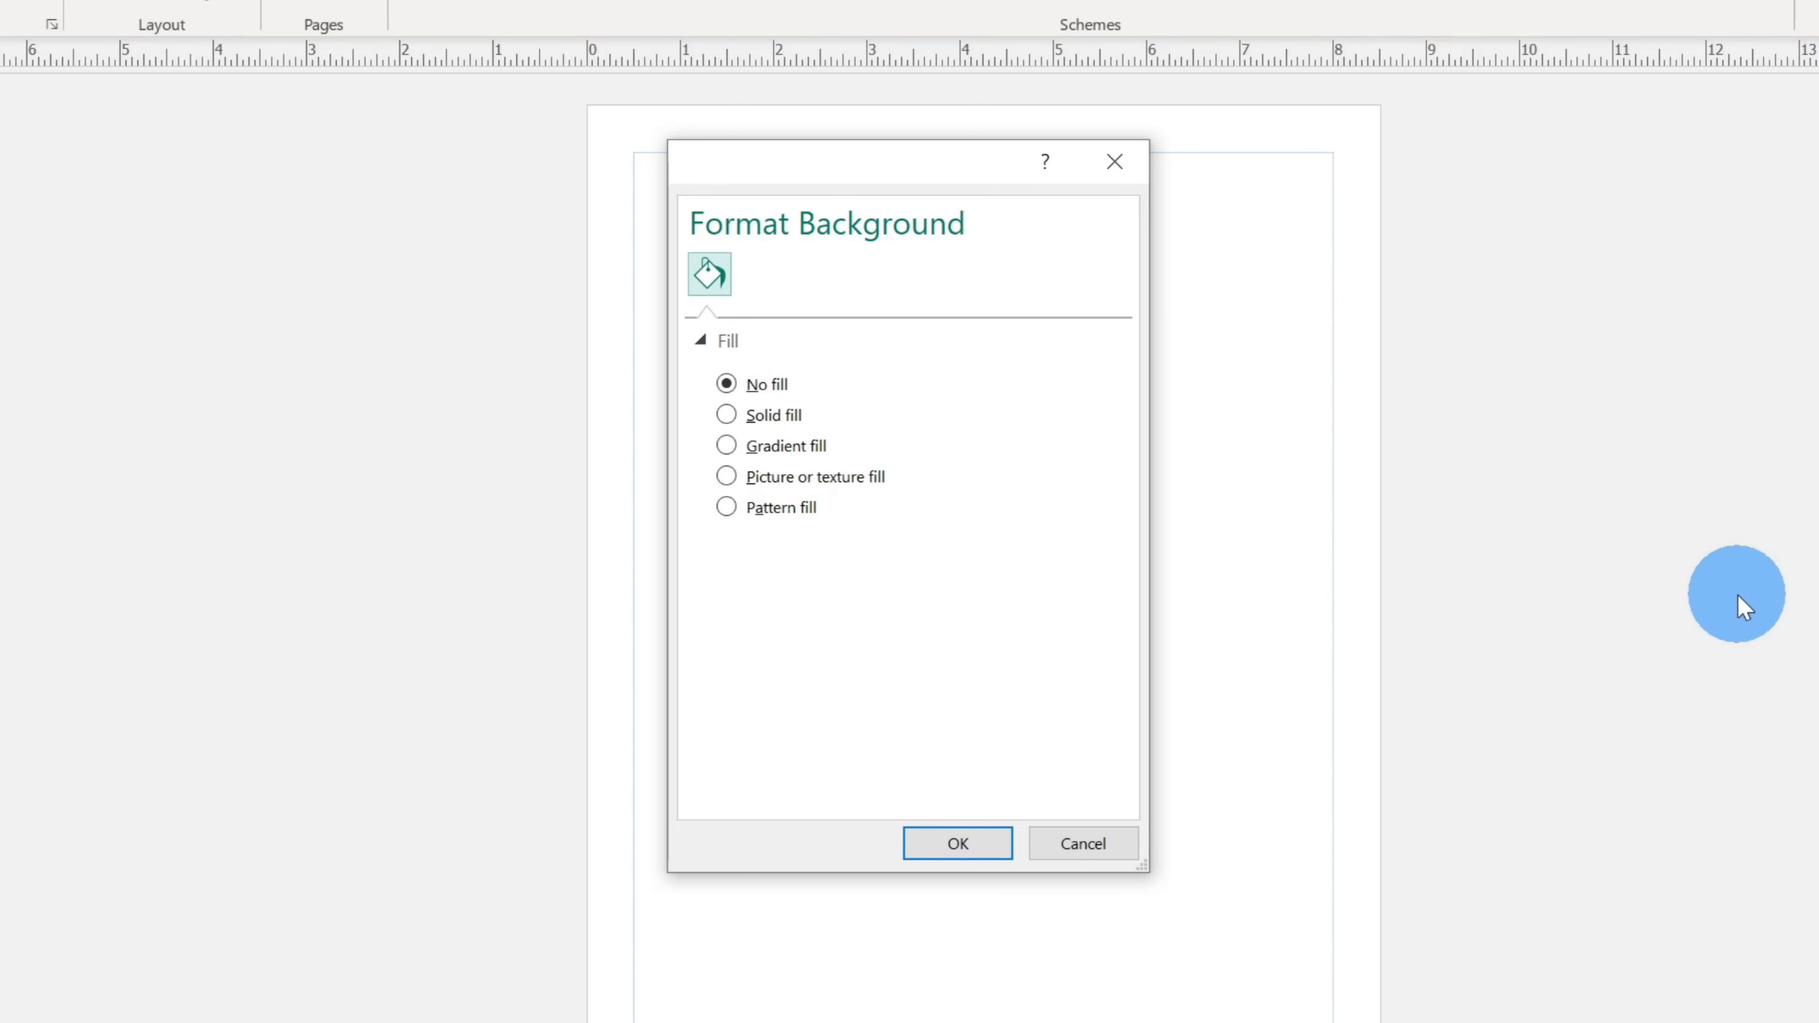
left_click(785, 393)
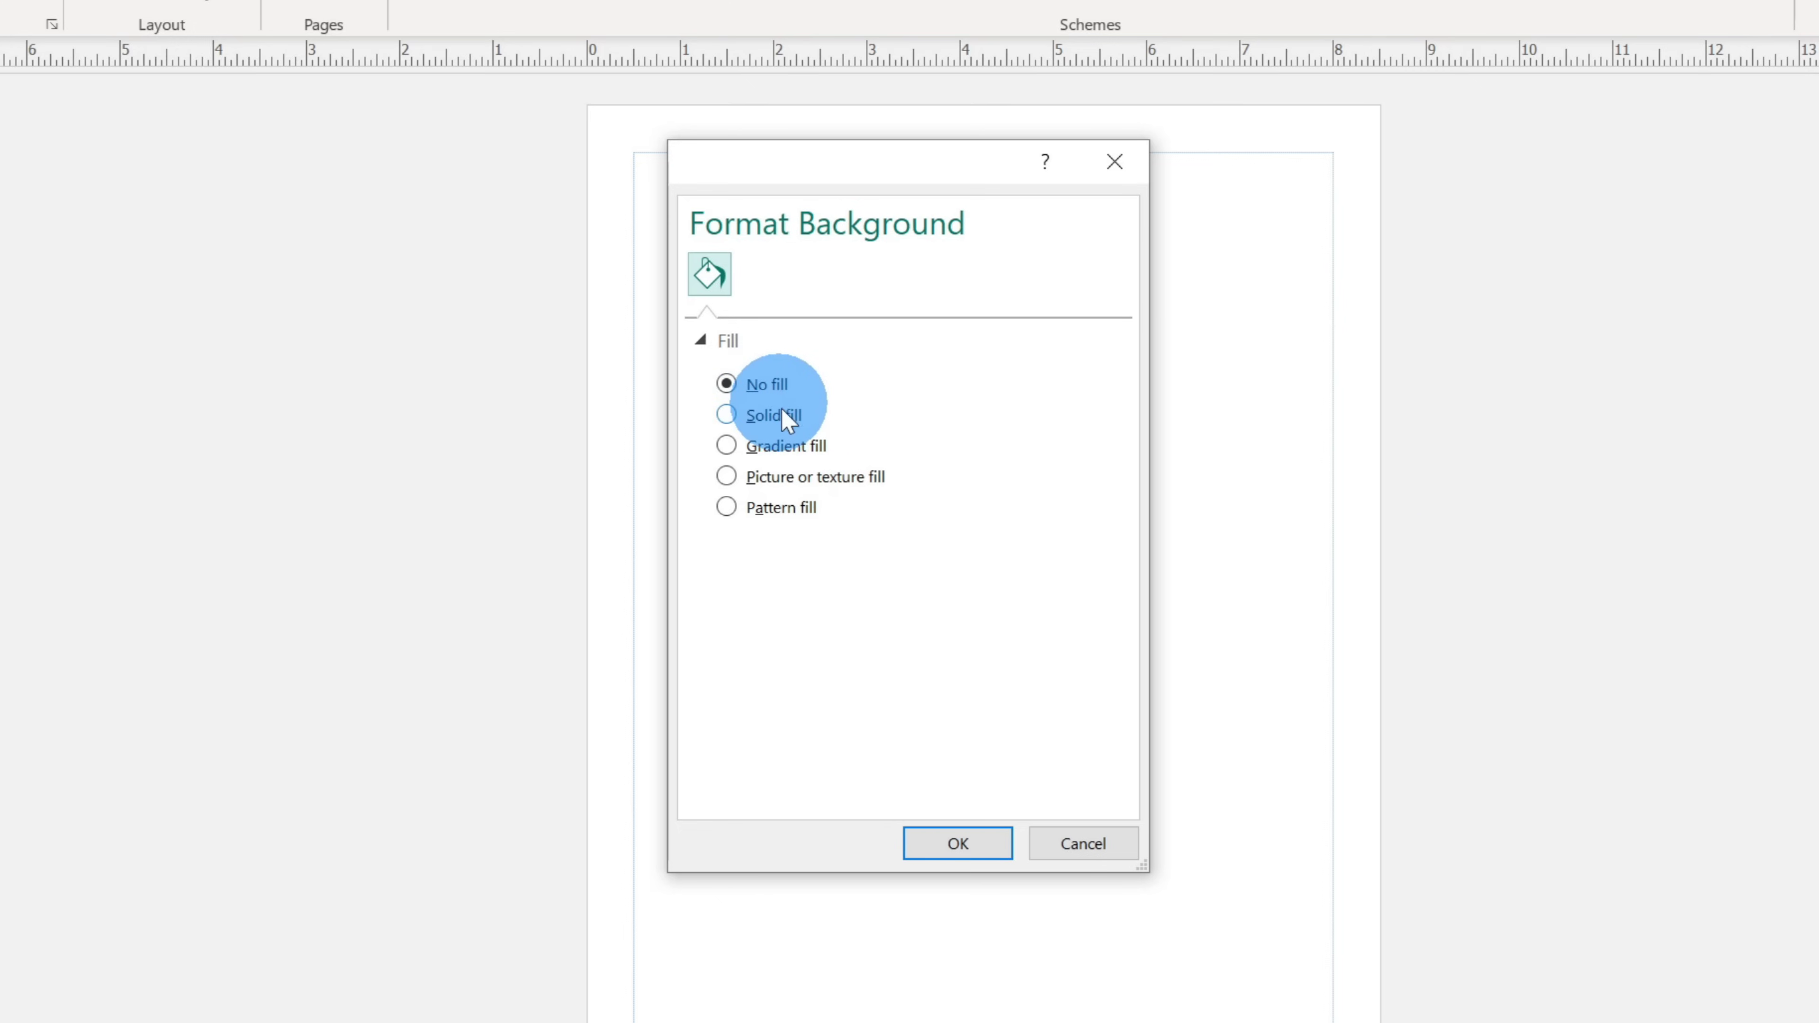
left_click(799, 479)
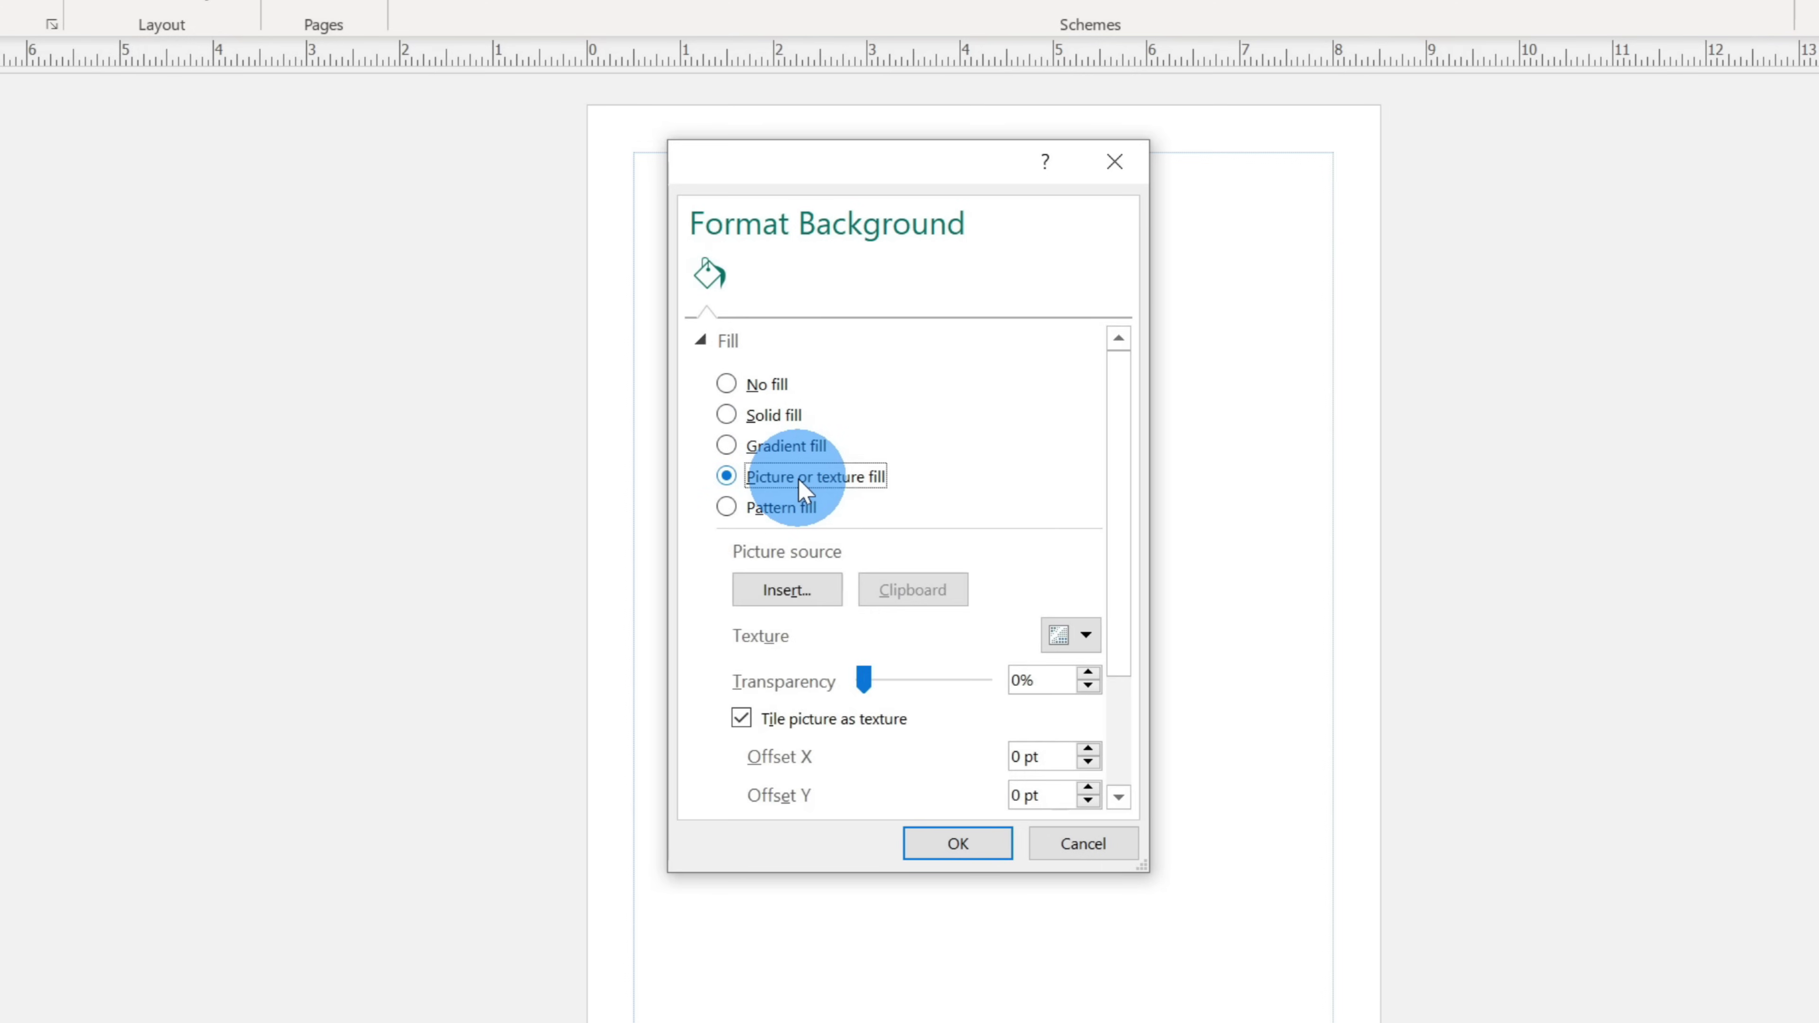
scroll(1002, 502, "down", 3)
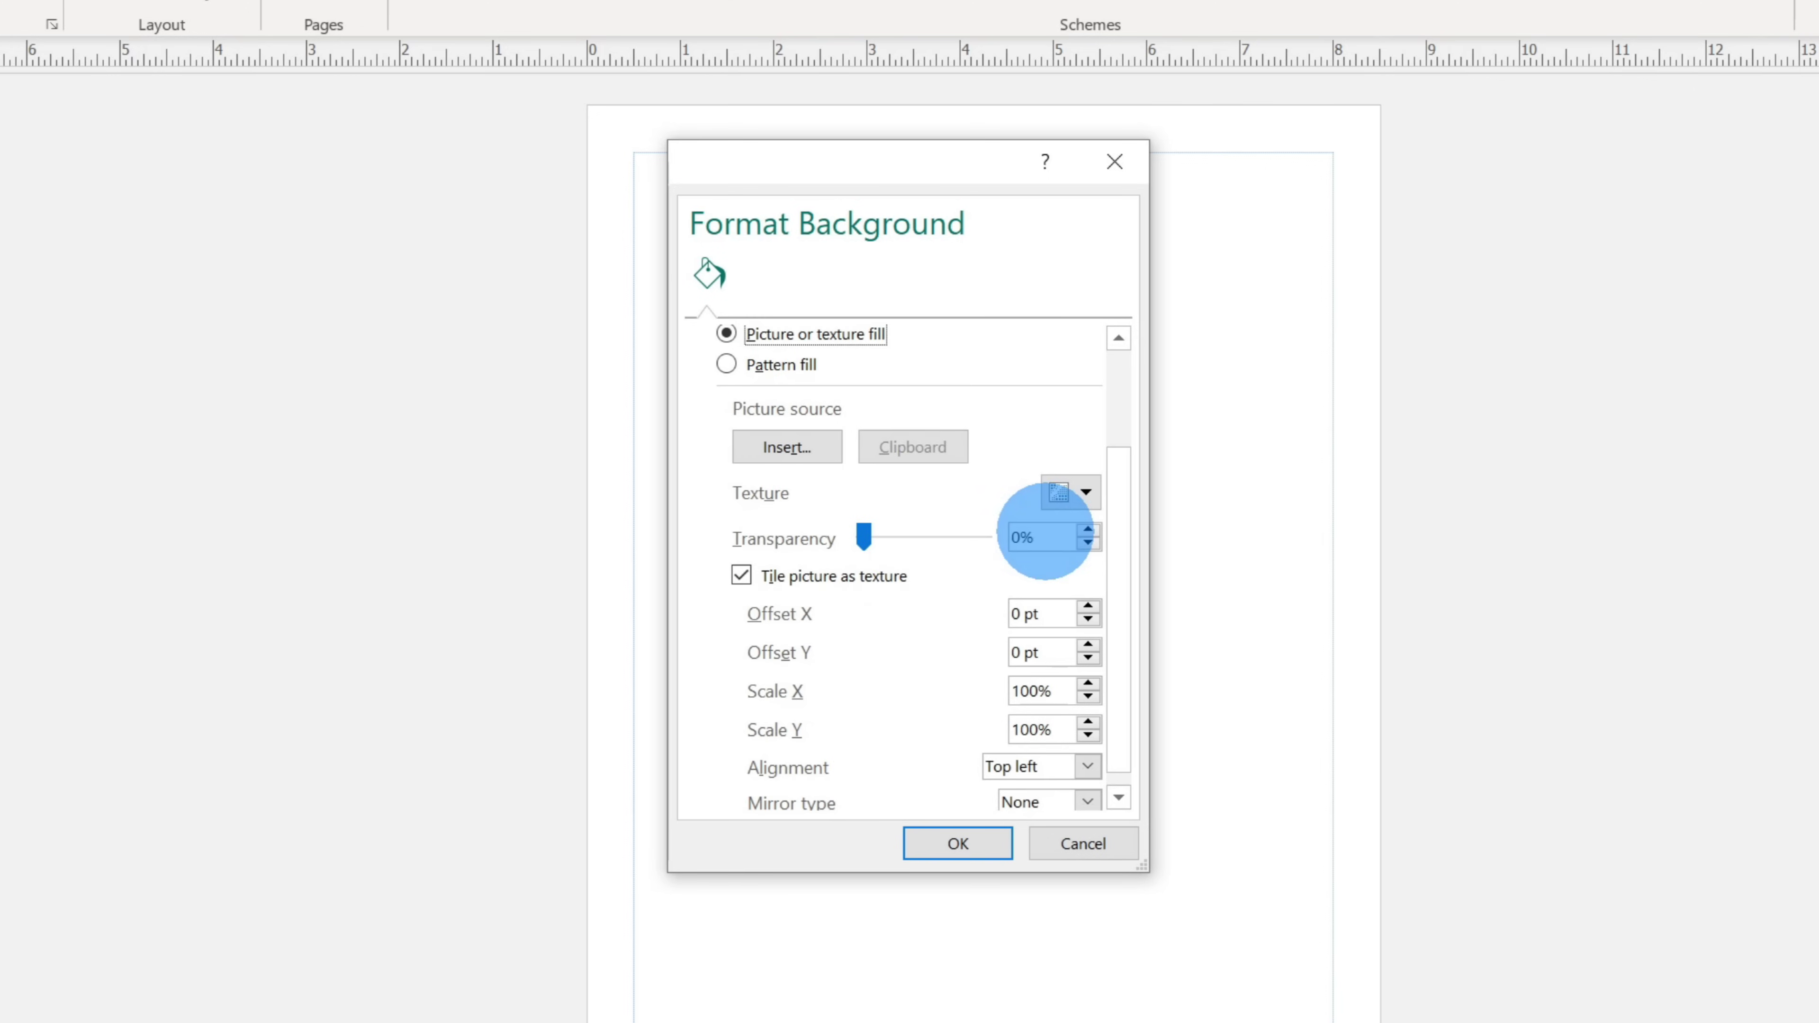
Step: Search the stock images for "cookie" and apply the picture of hands rolling out dough as the page background
left_click(778, 450)
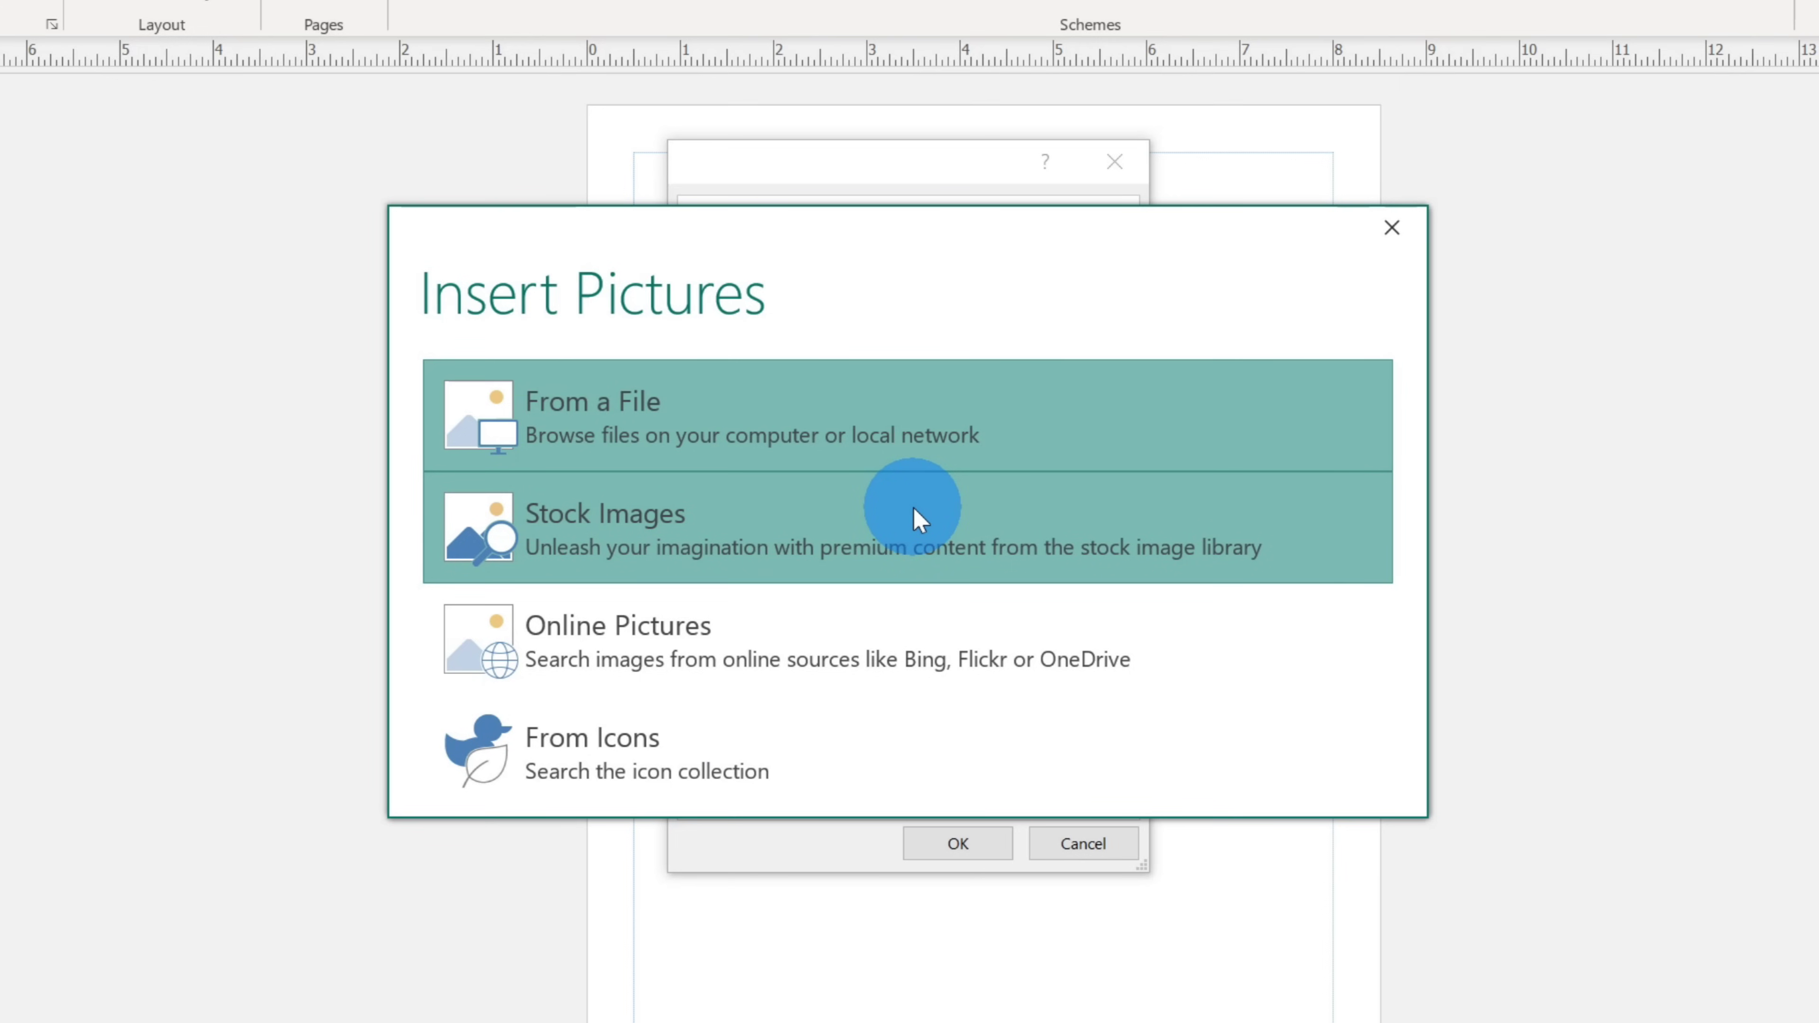
left_click(919, 519)
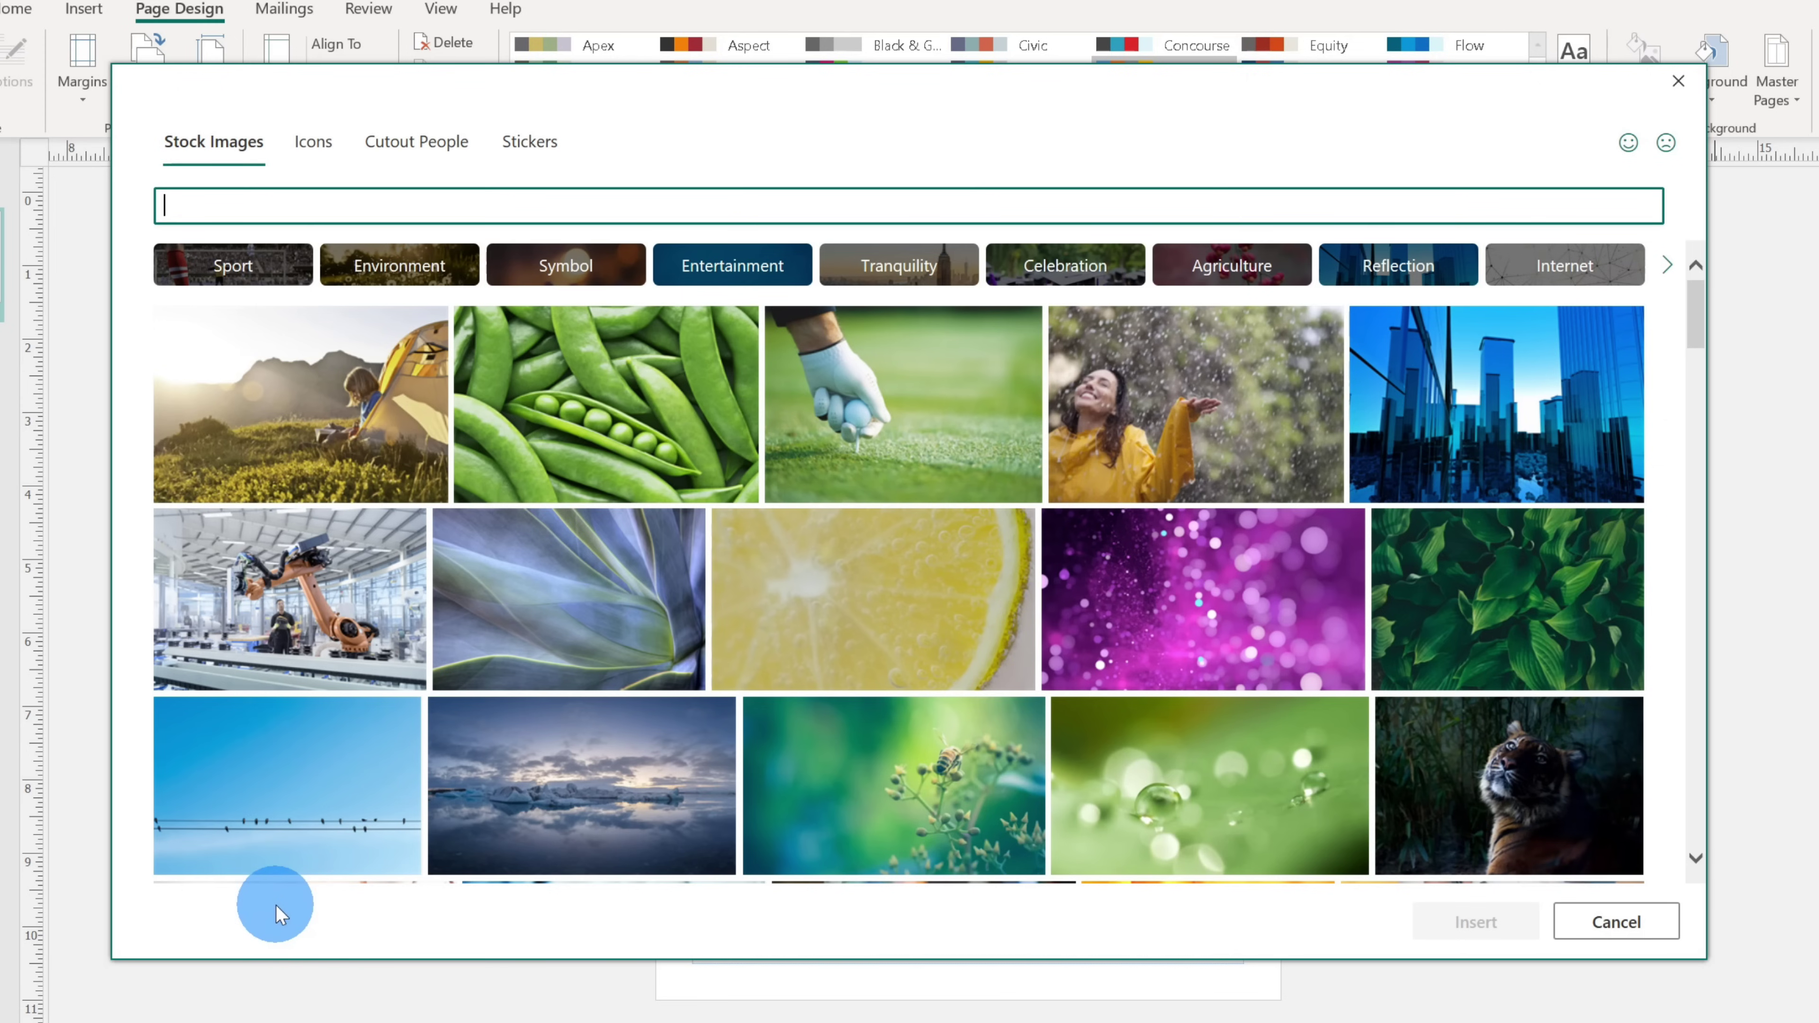
left_click(262, 211)
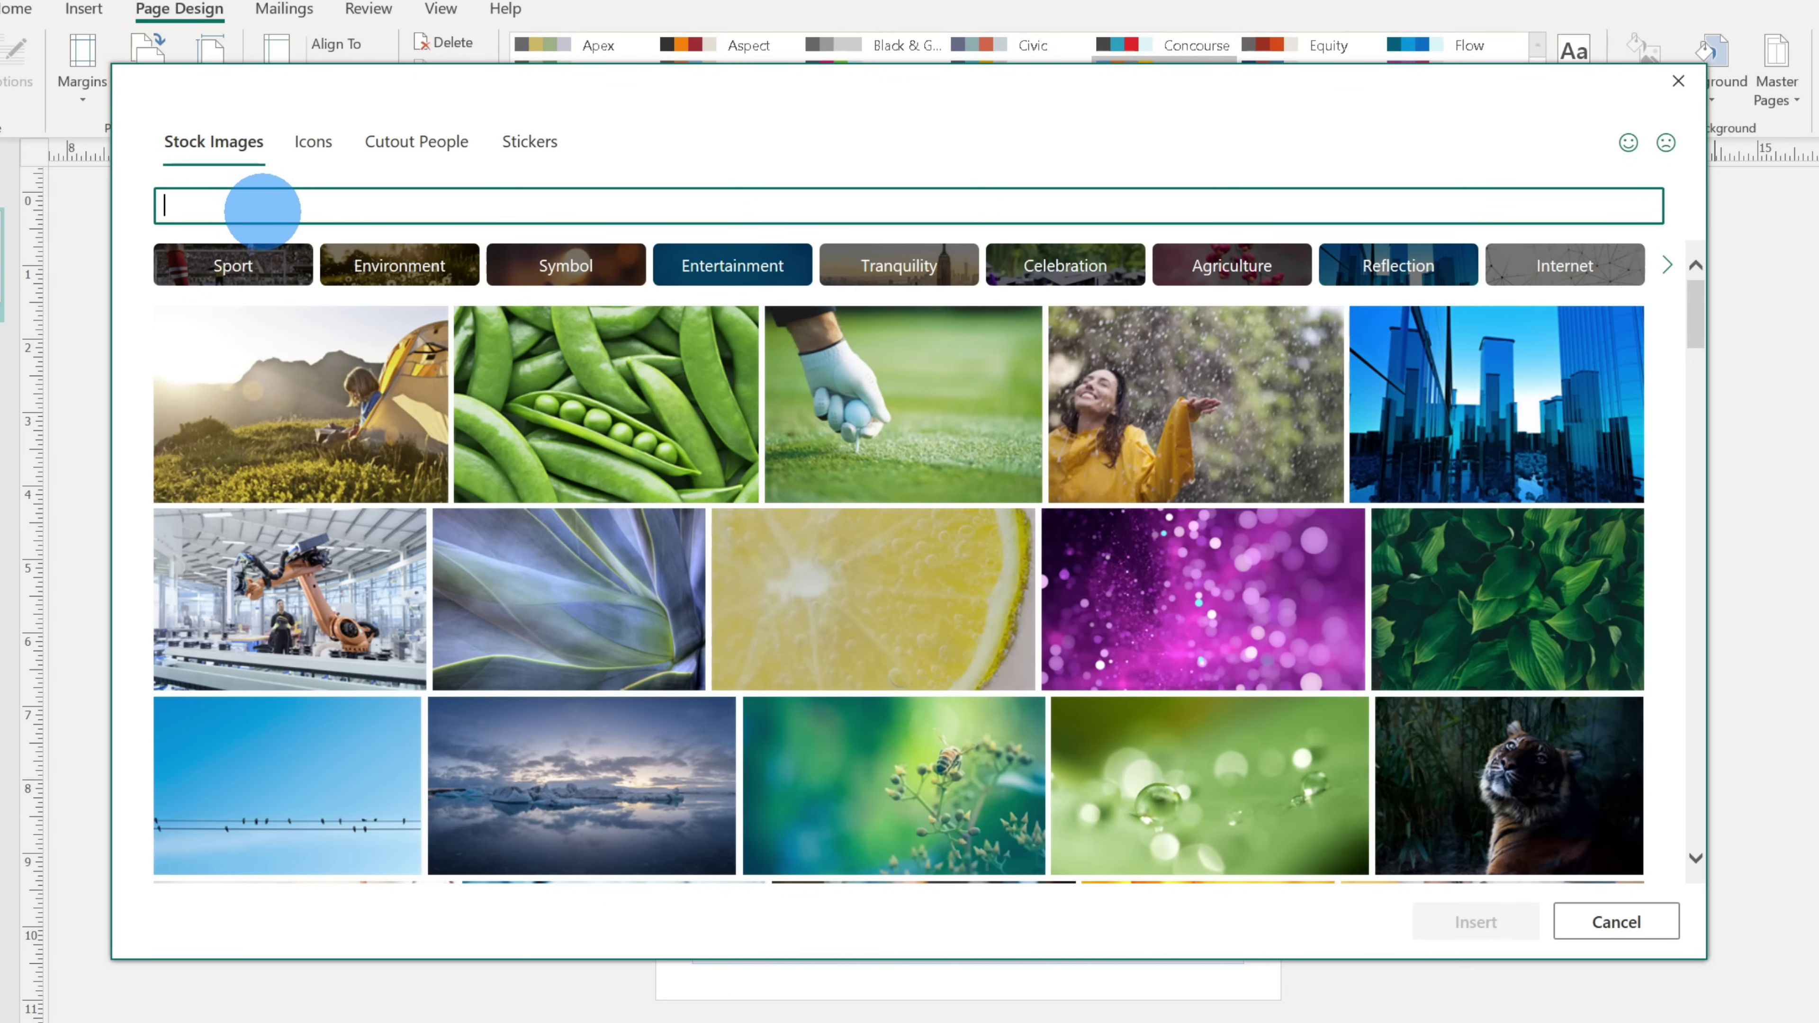
type("cookie")
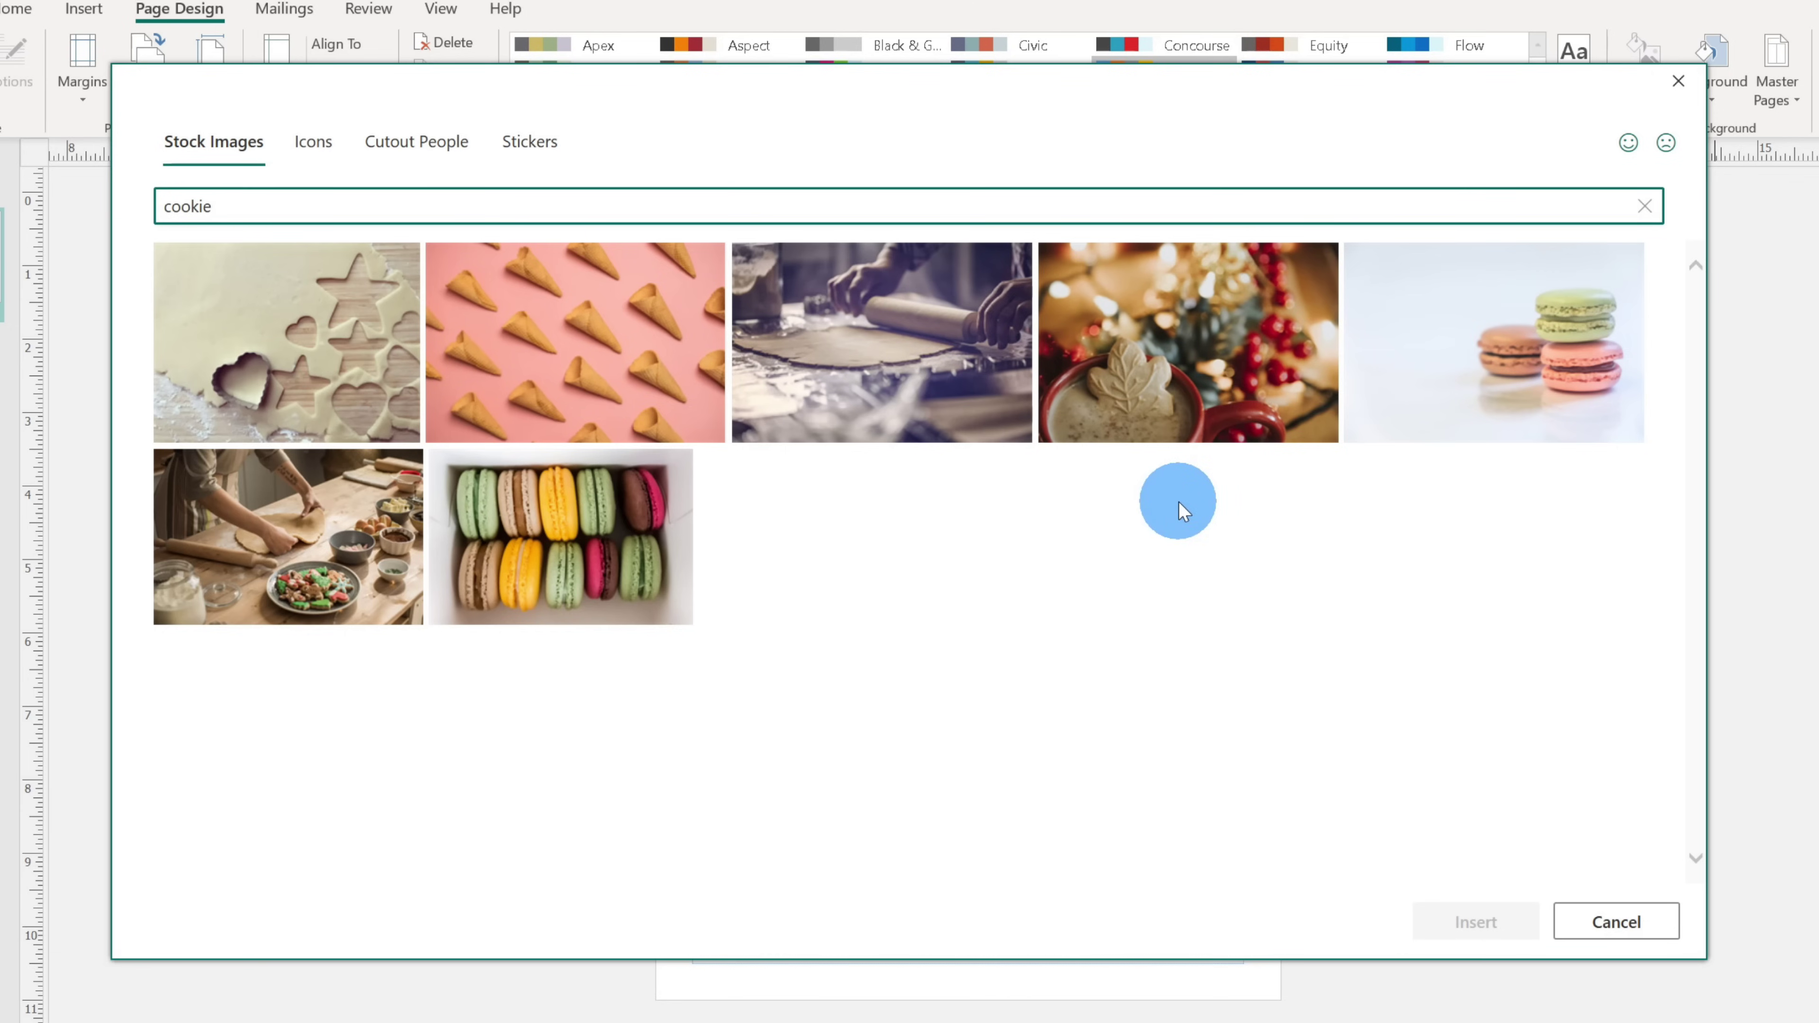
left_click(919, 416)
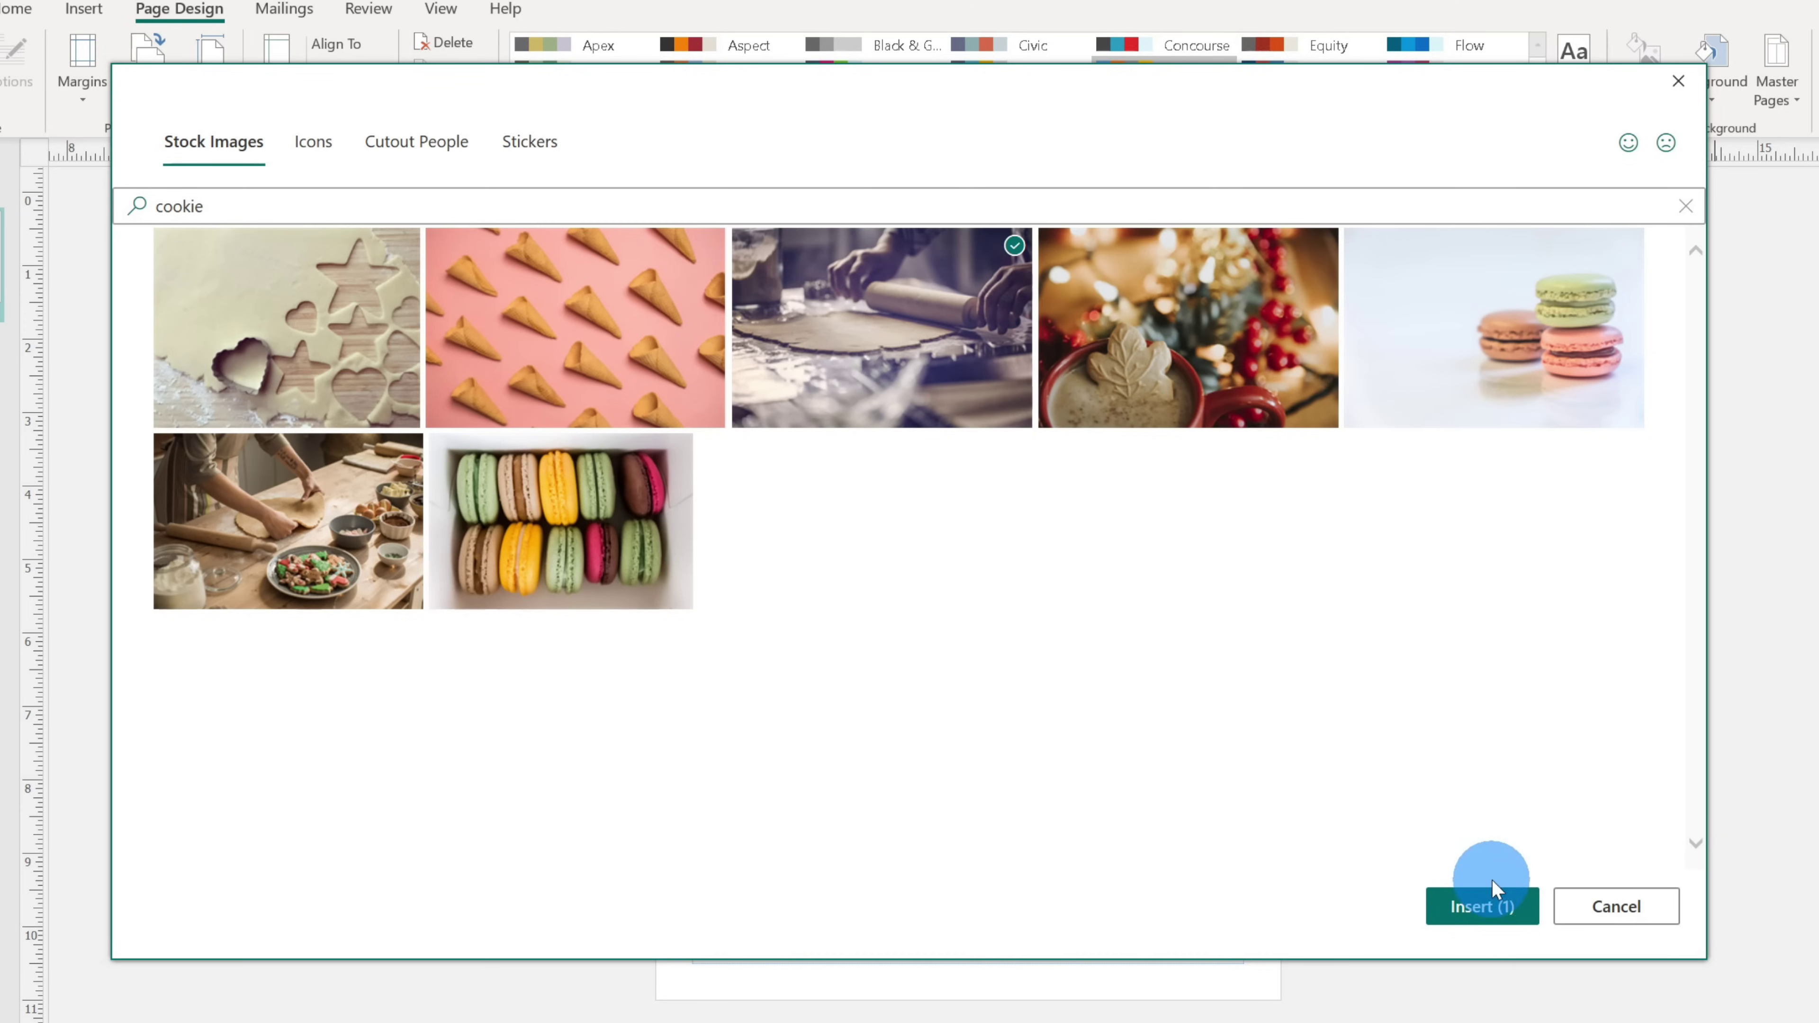
left_click(1482, 907)
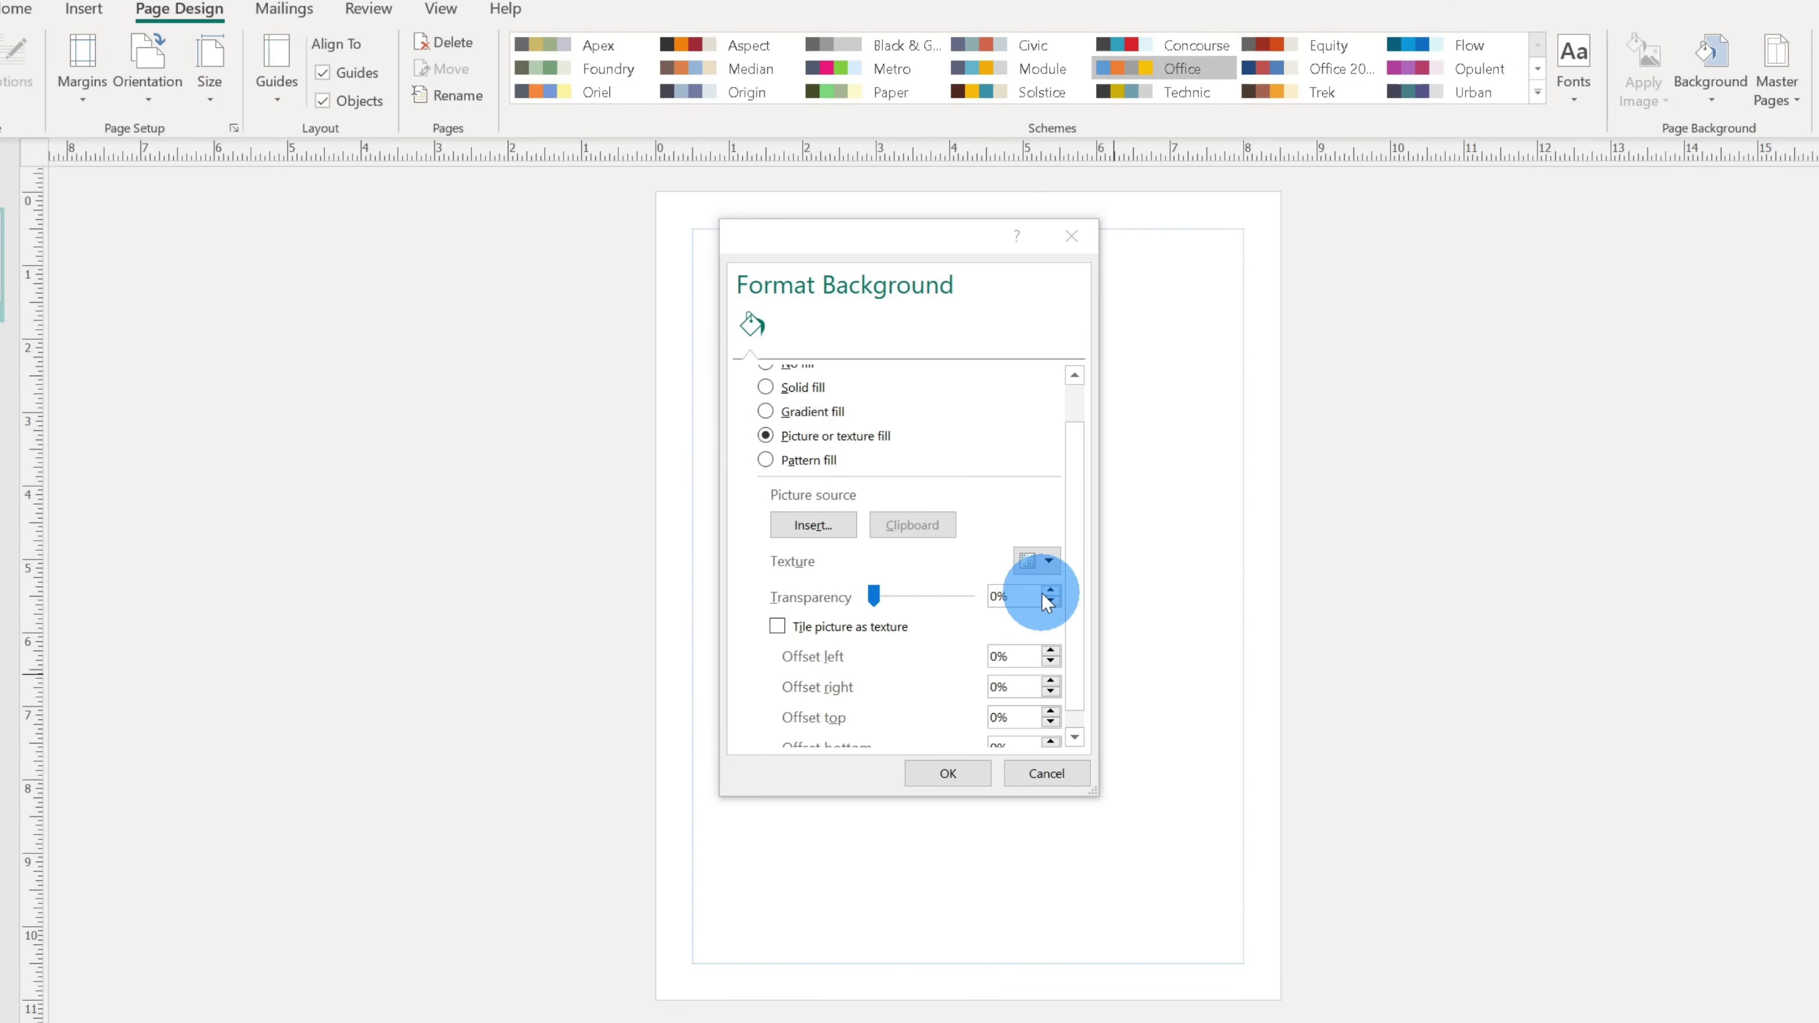
scroll(1047, 601, "up", 1)
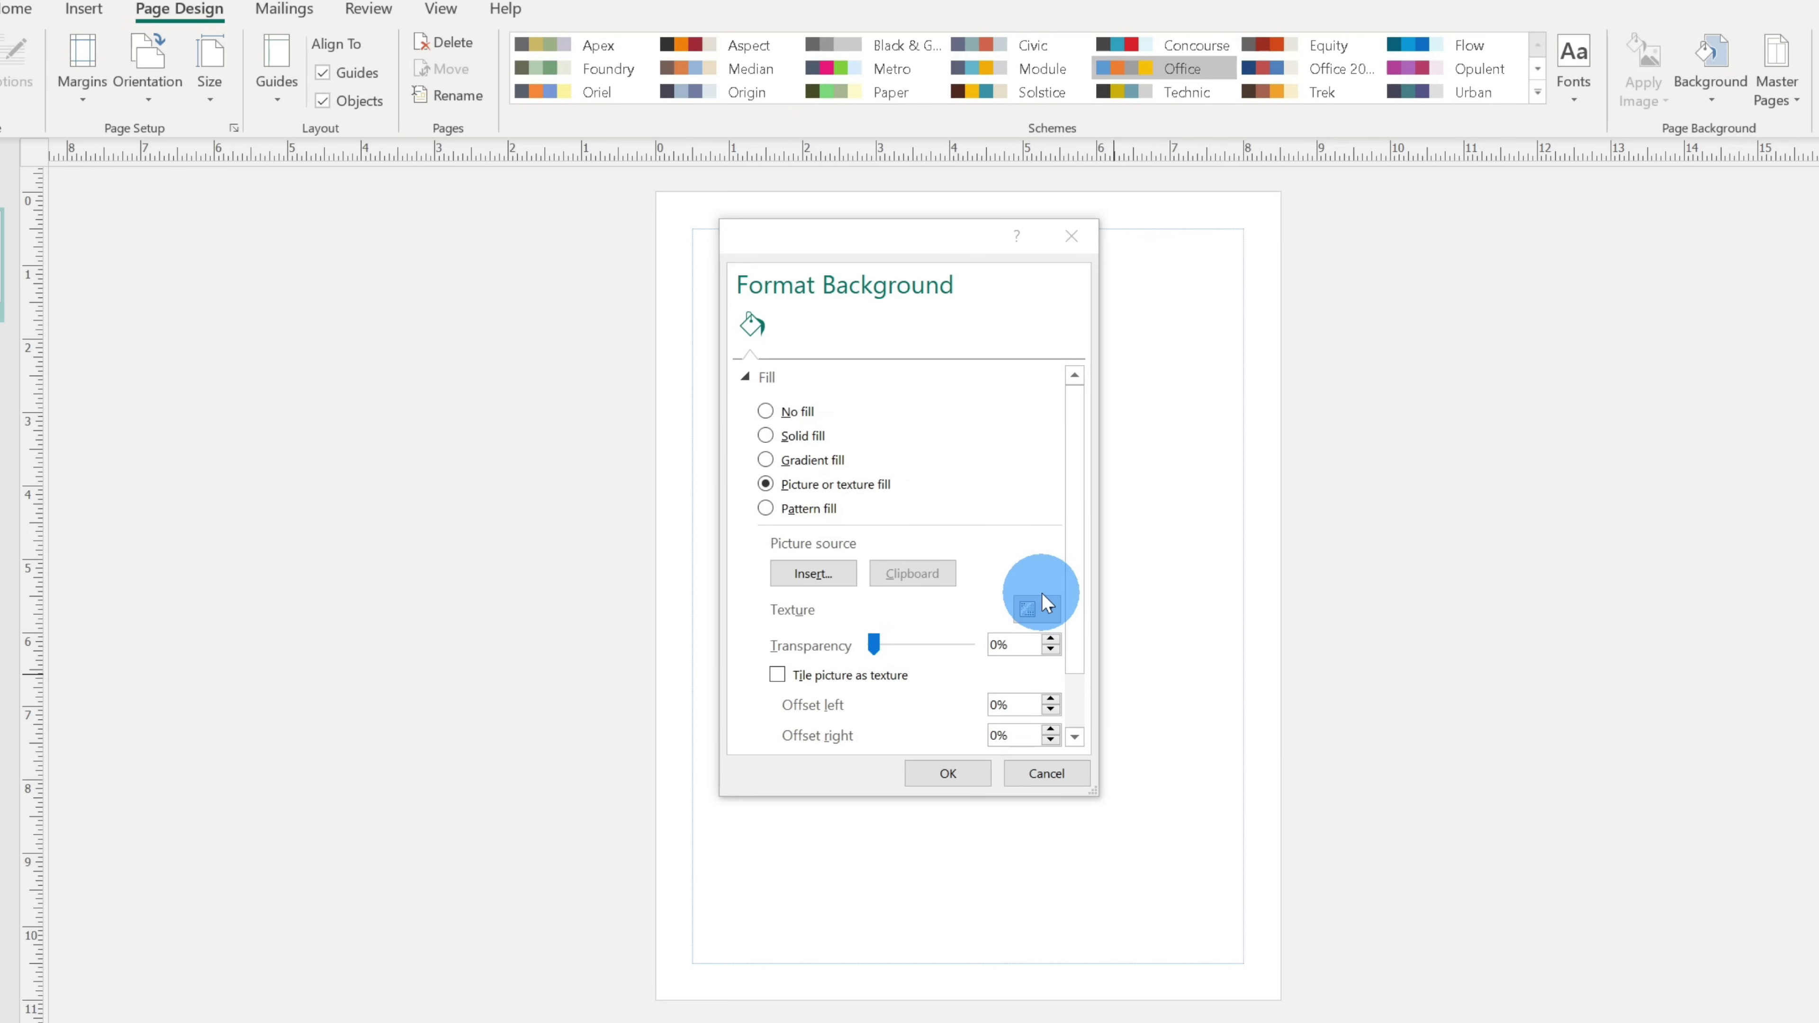
left_click(948, 773)
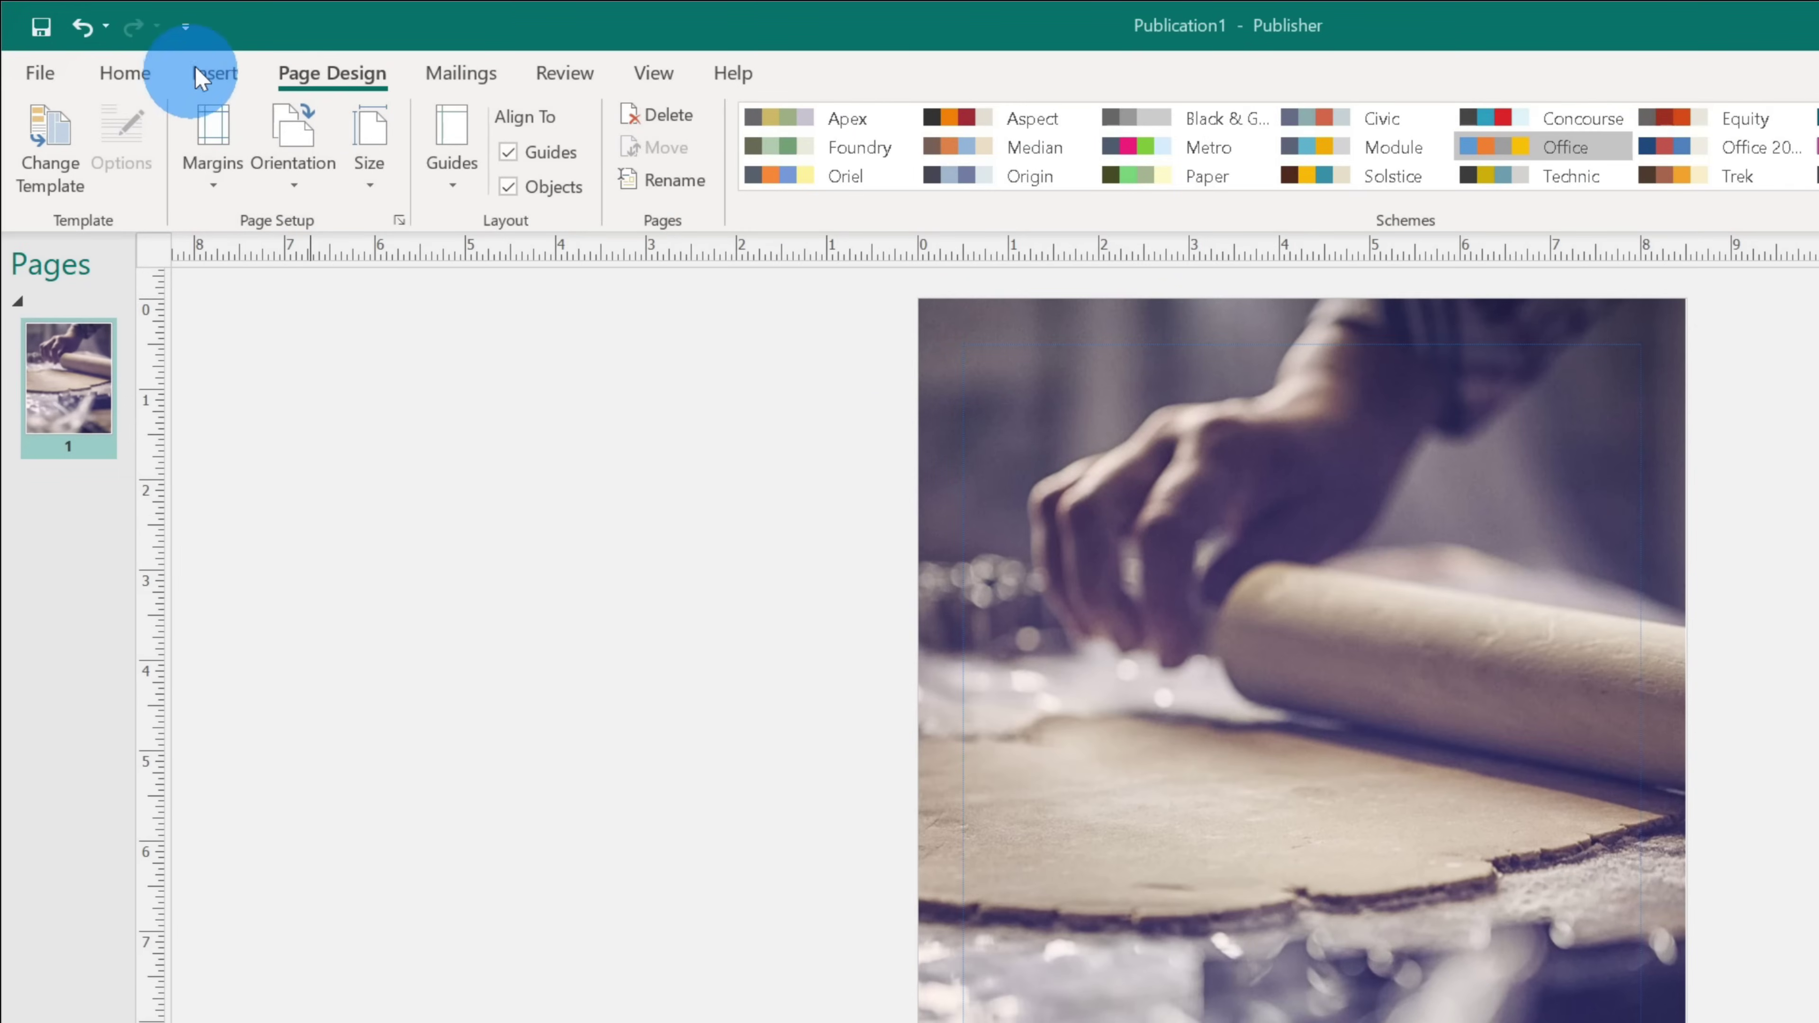
Step: Examine the insertable building blocks: page parts, calendars, borders and accents, and advertisements
left_click(212, 74)
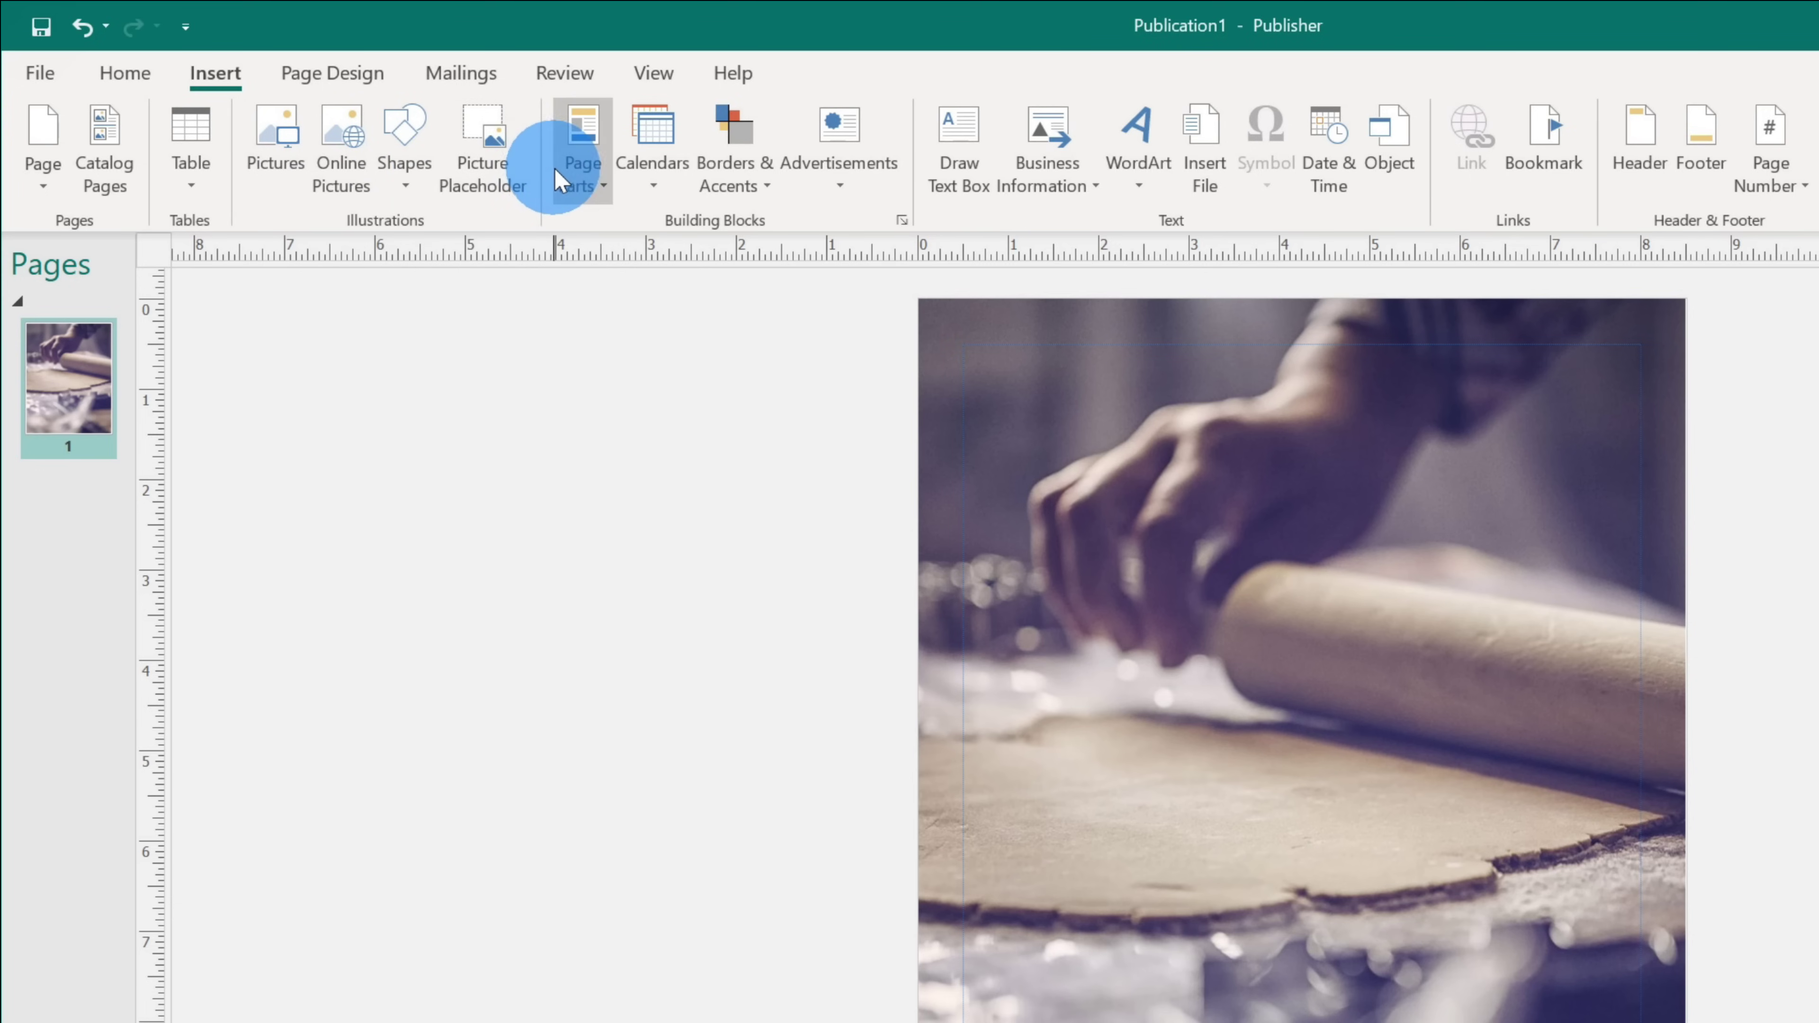
left_click(578, 188)
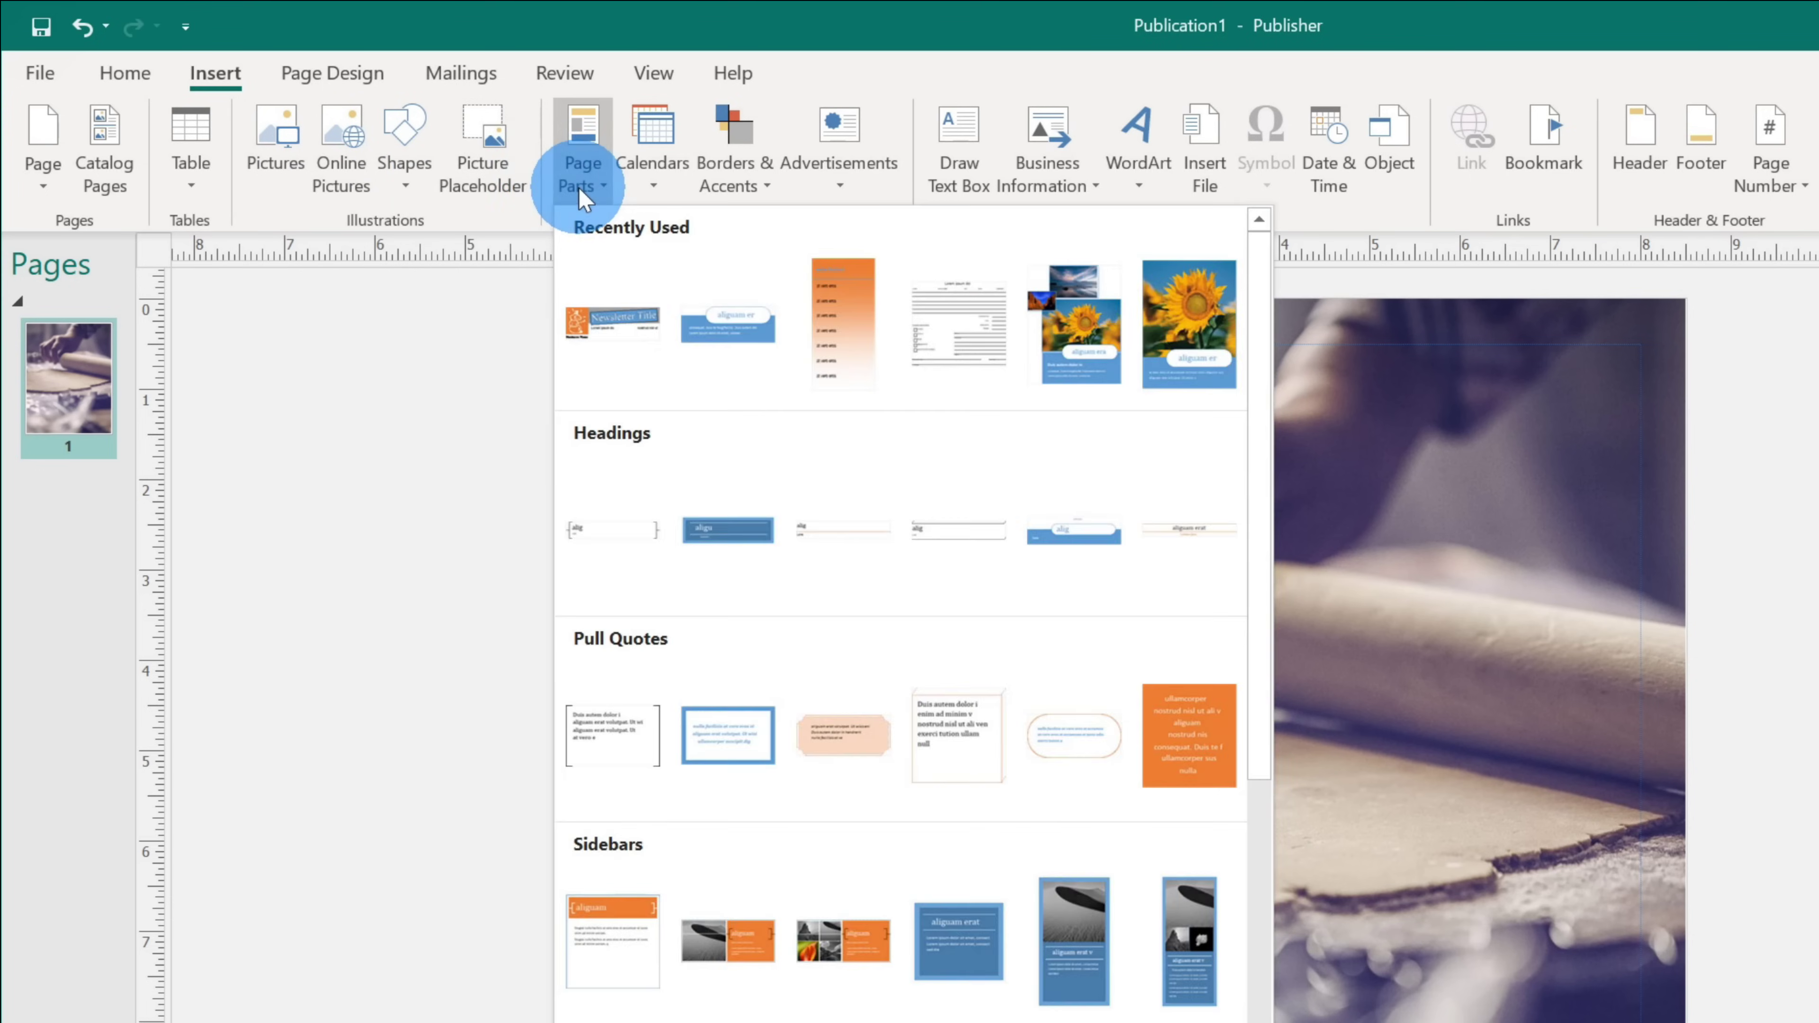
left_click(648, 179)
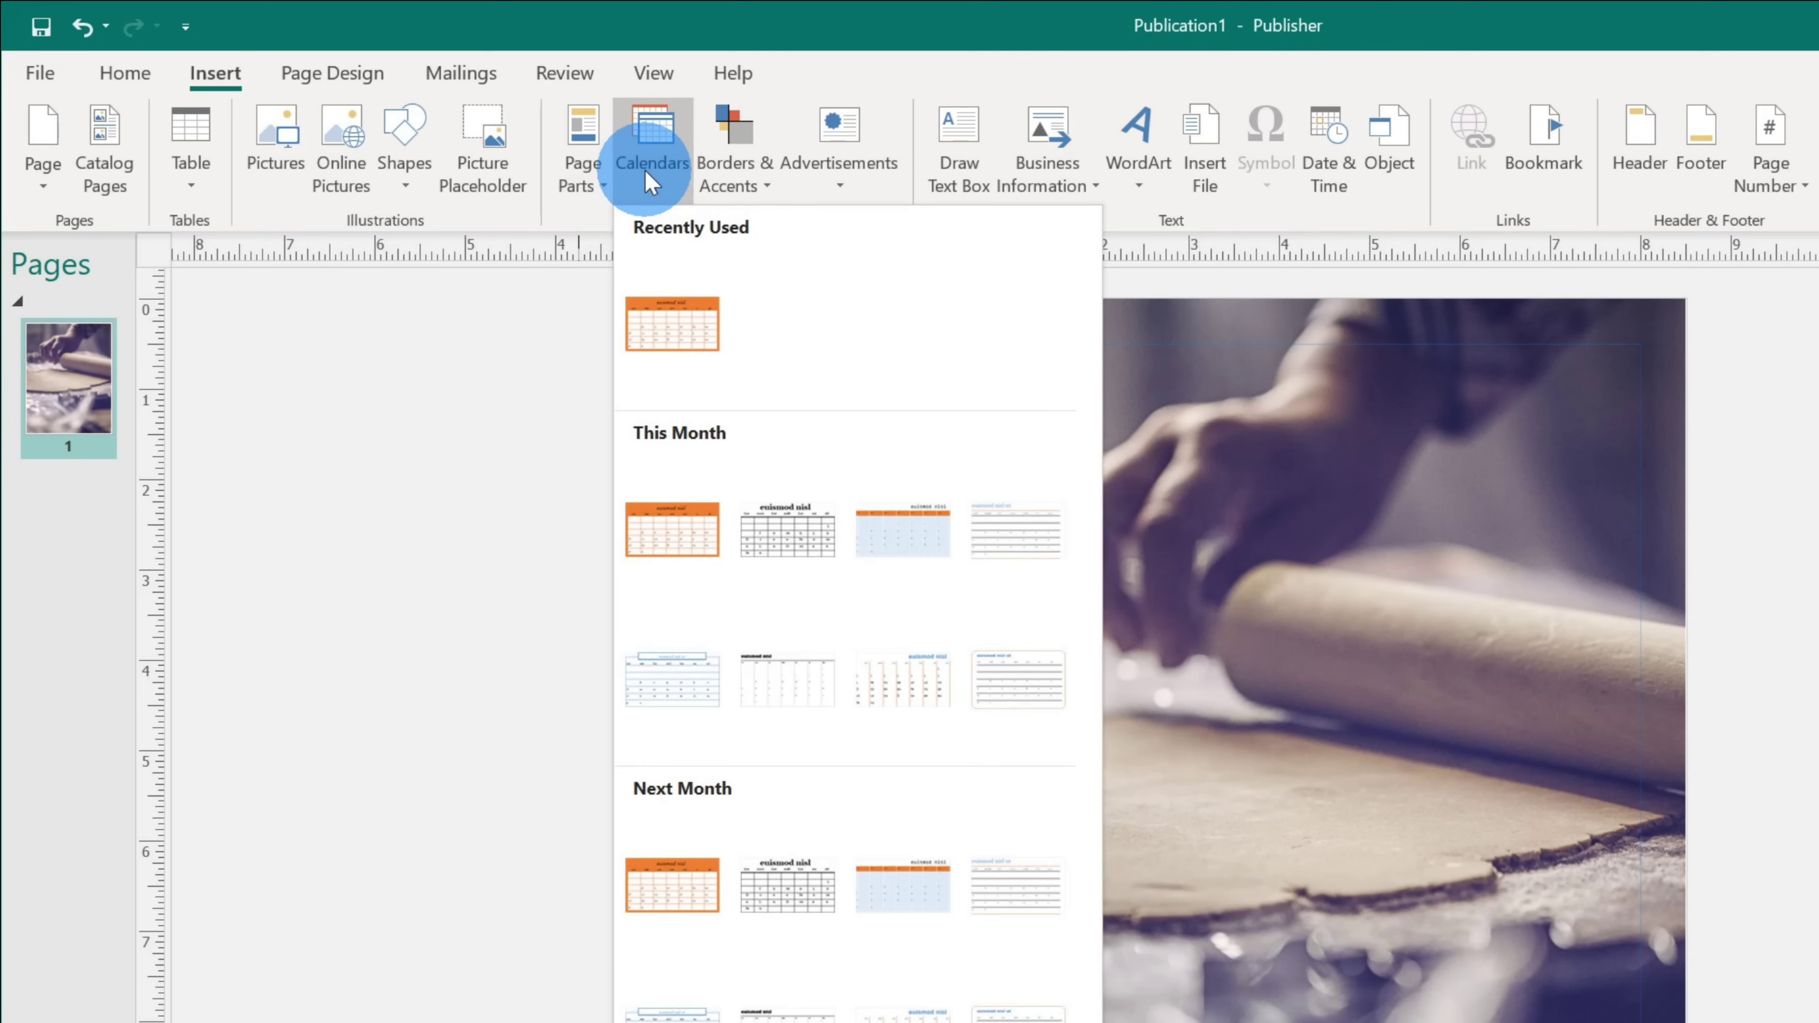
left_click(726, 168)
left_click(815, 164)
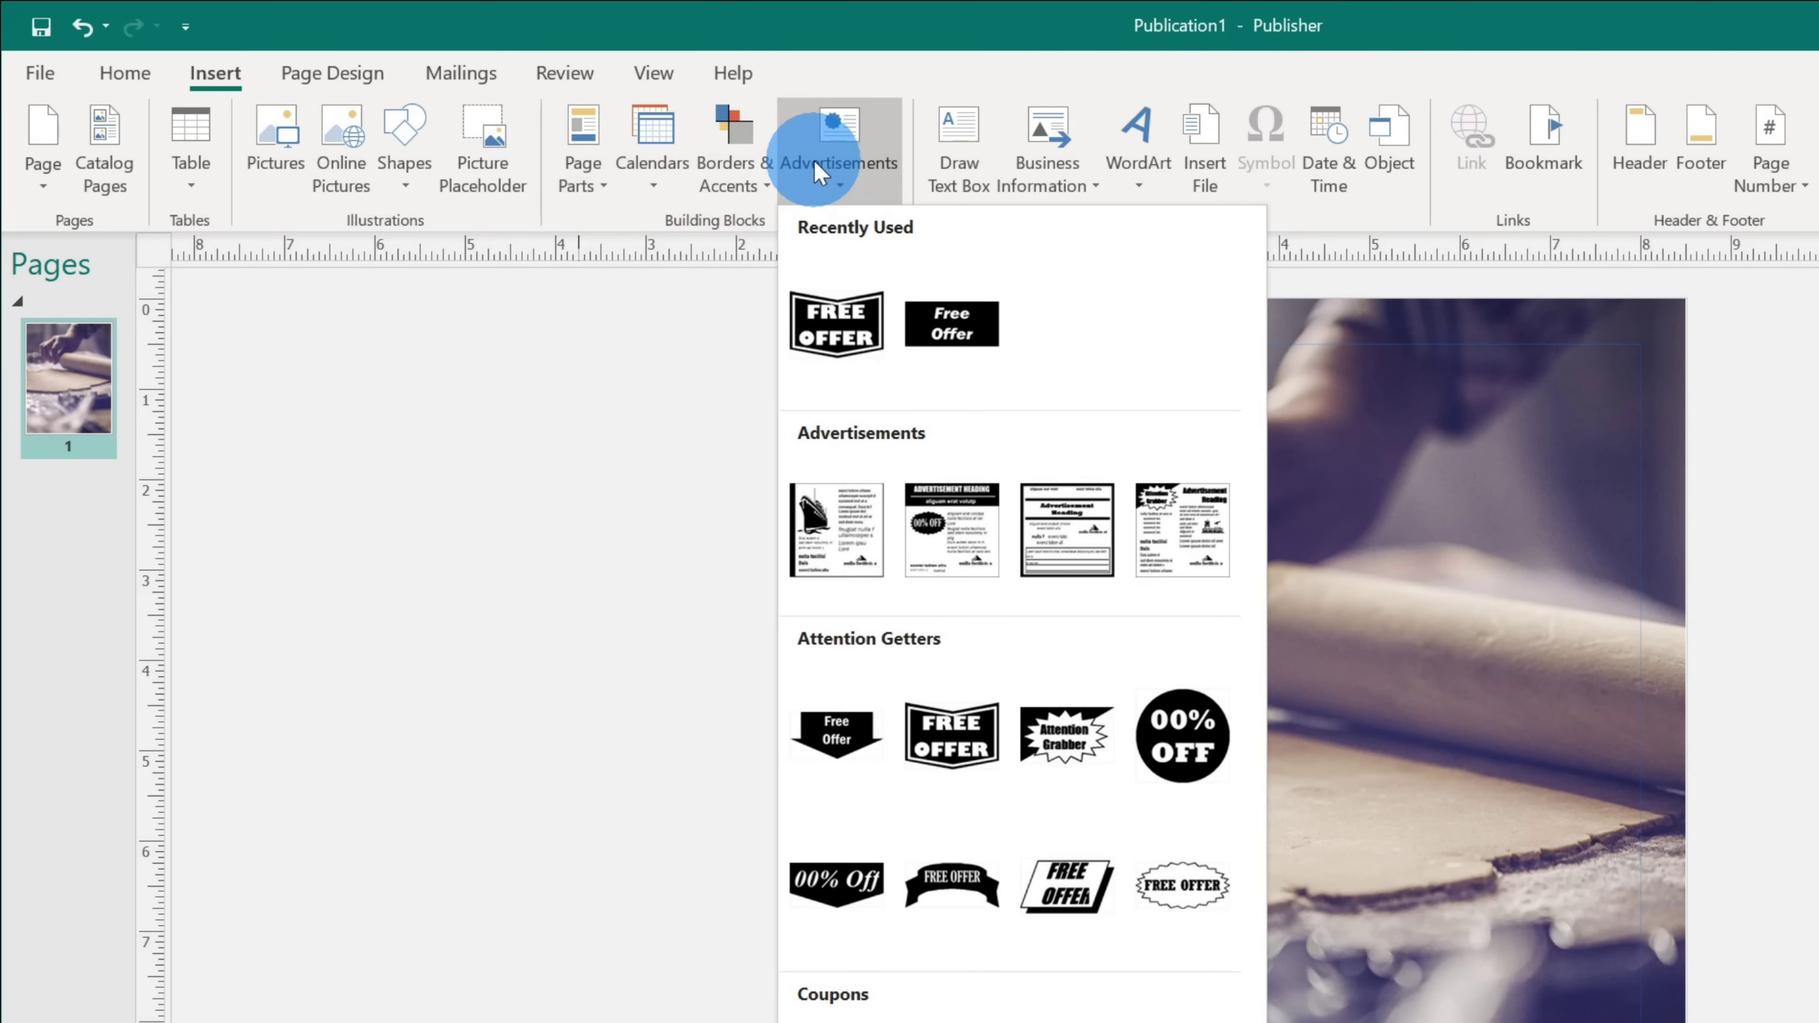
left_click(953, 41)
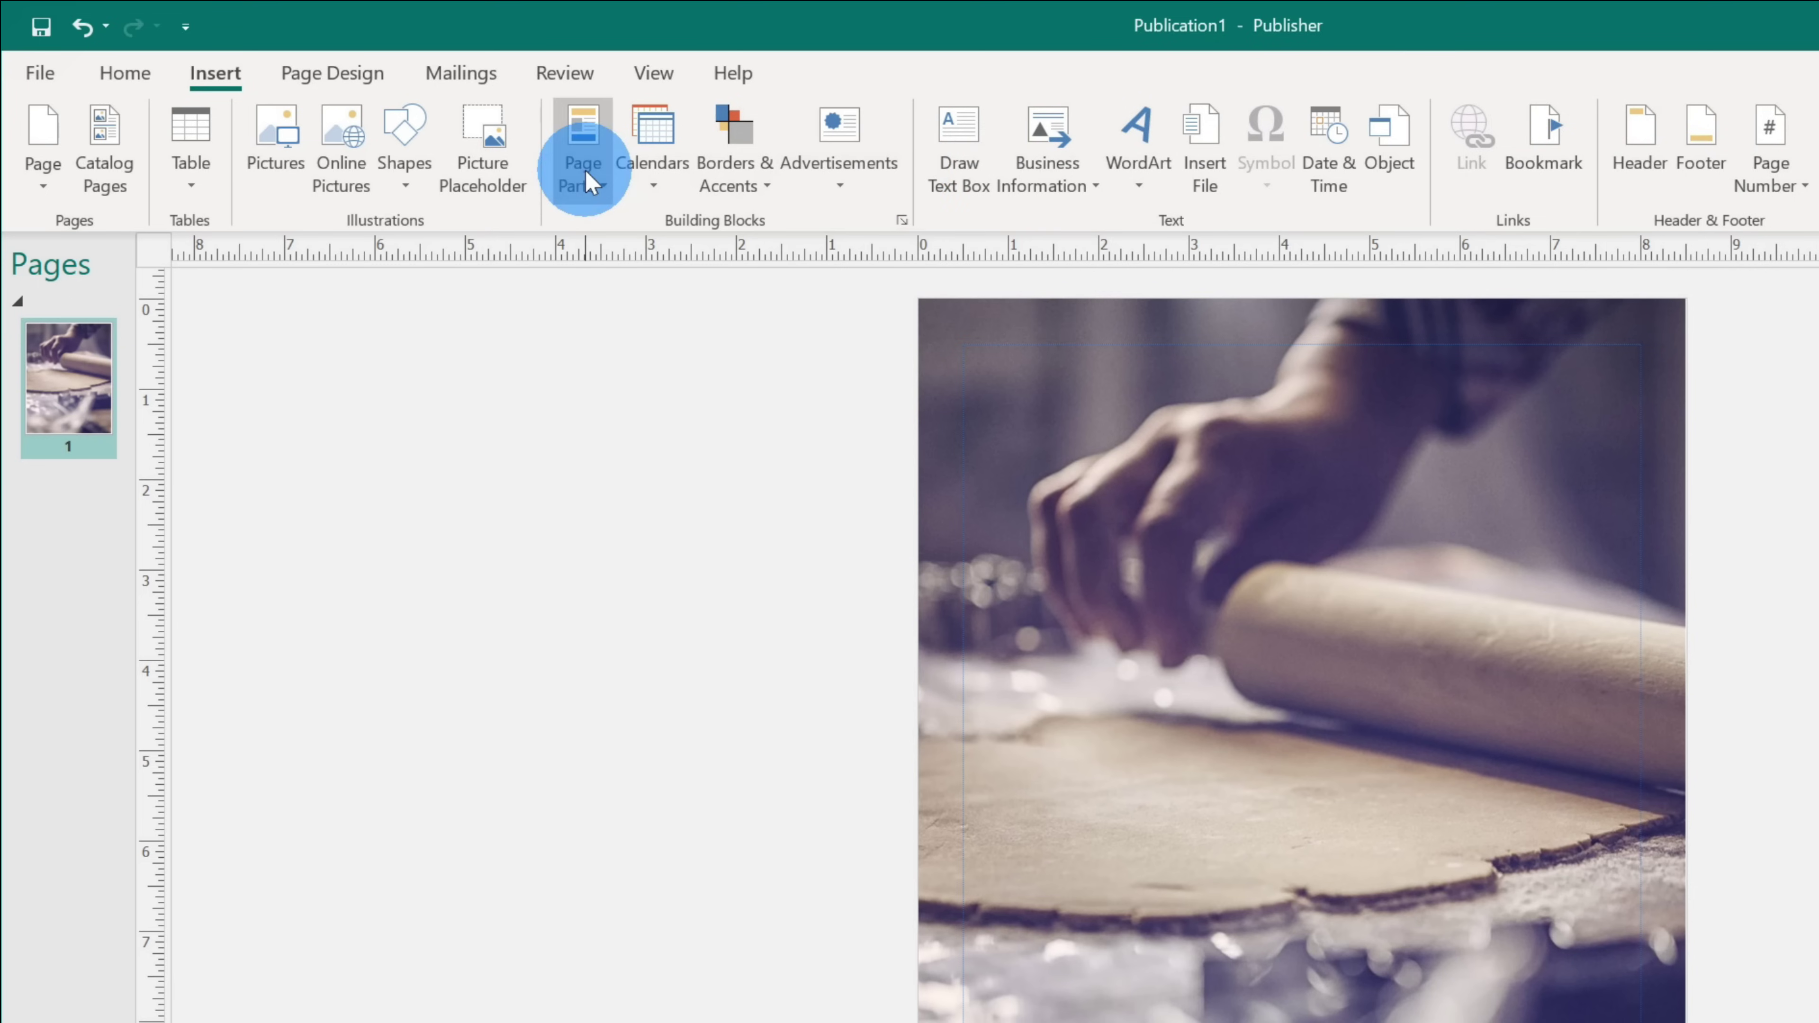
Step: Search online pictures for "cookie transparent" and insert the tall cookie stack with one cookie leaning against it
left_click(347, 185)
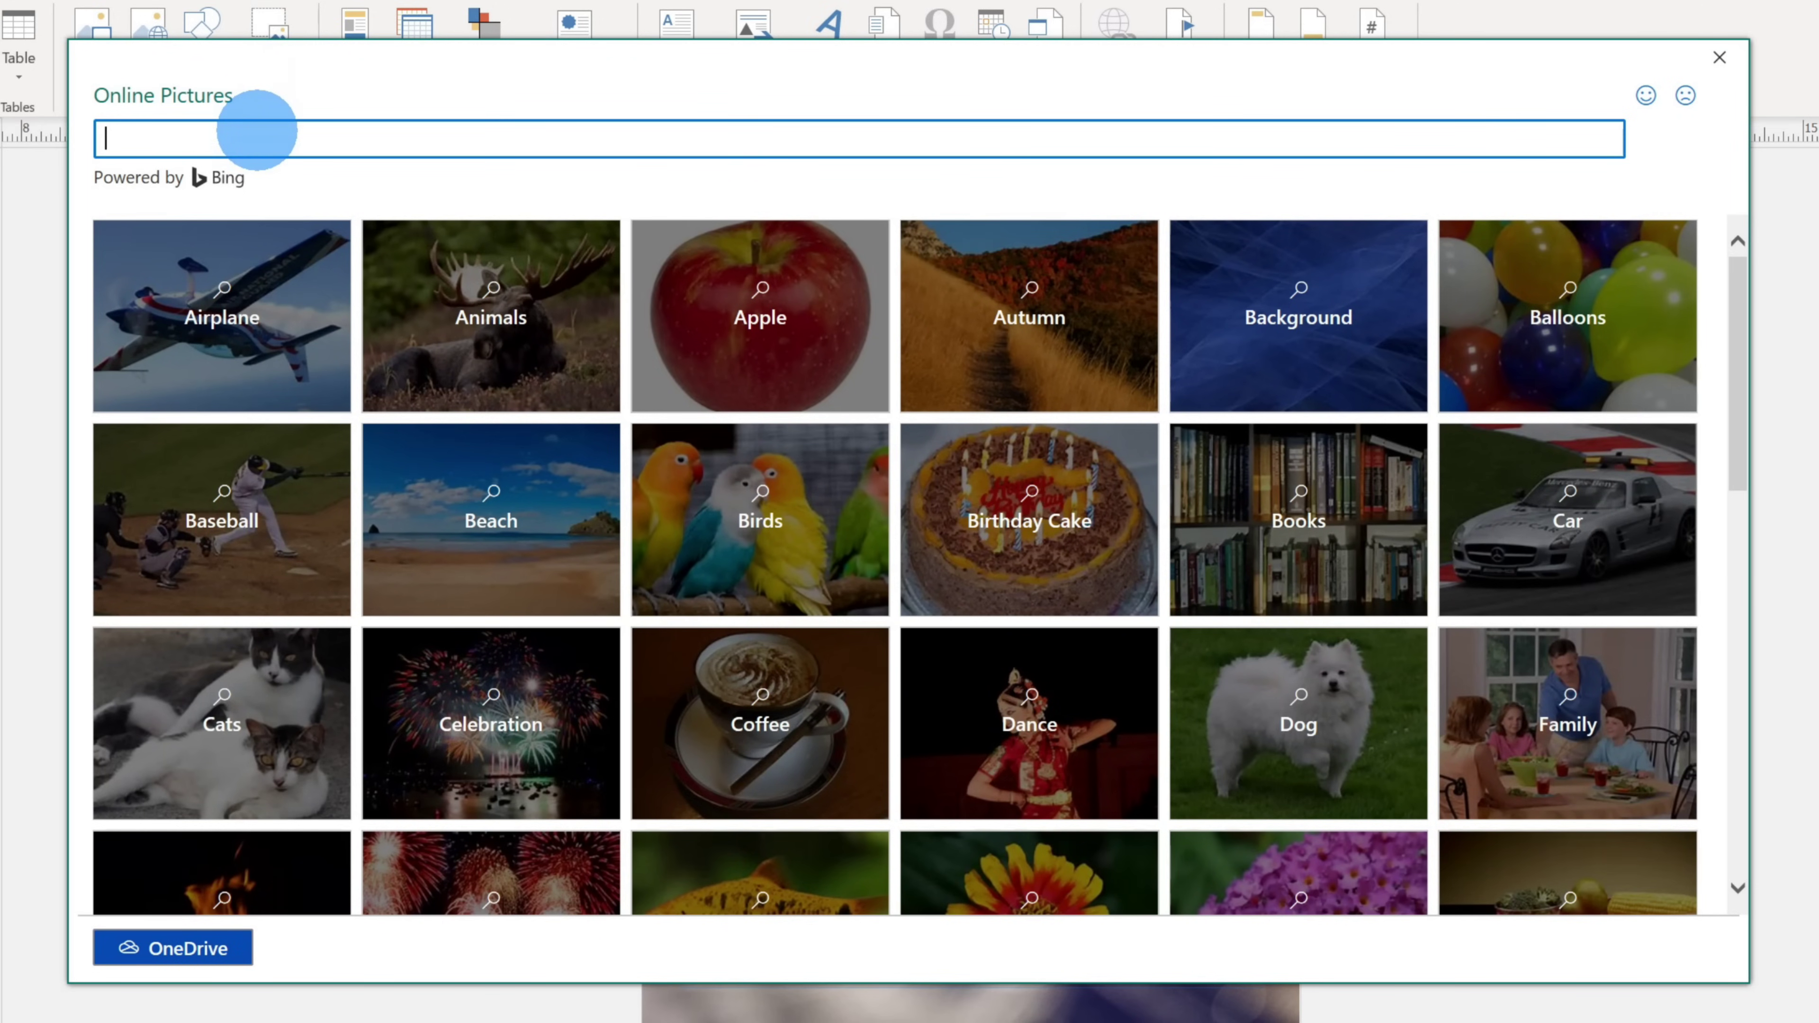
type("cookie transparent")
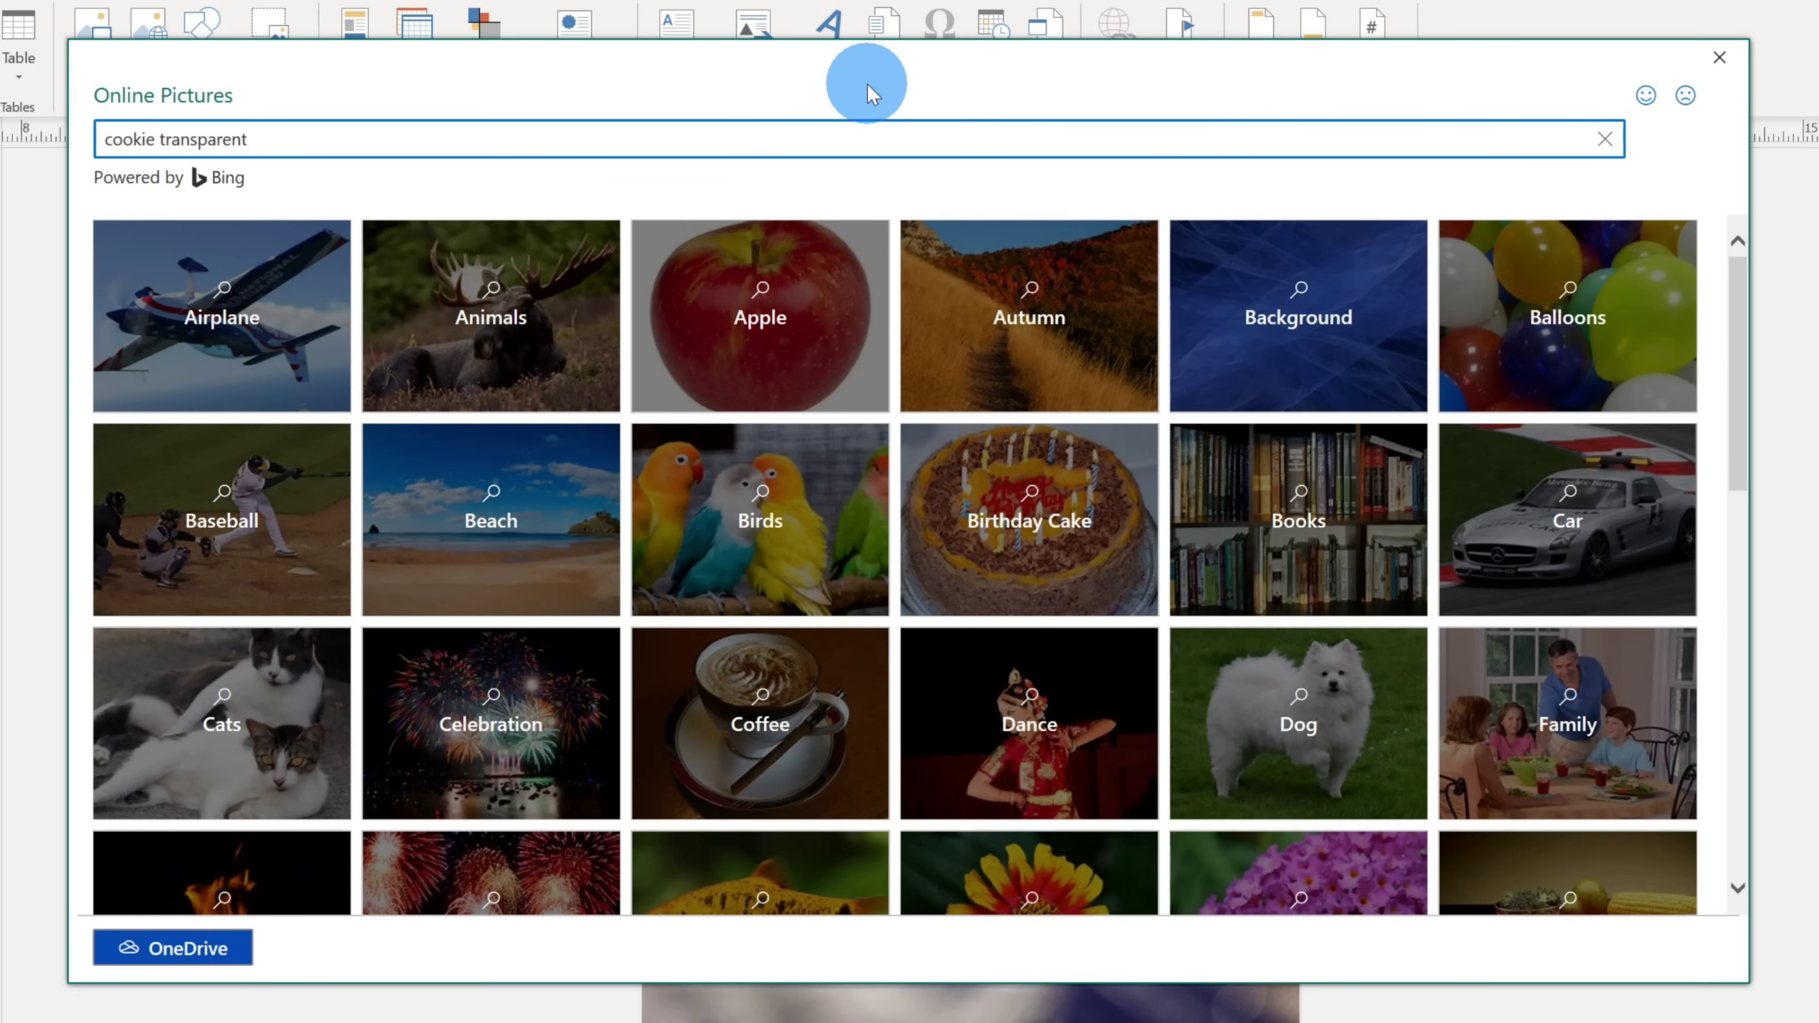
key("Return")
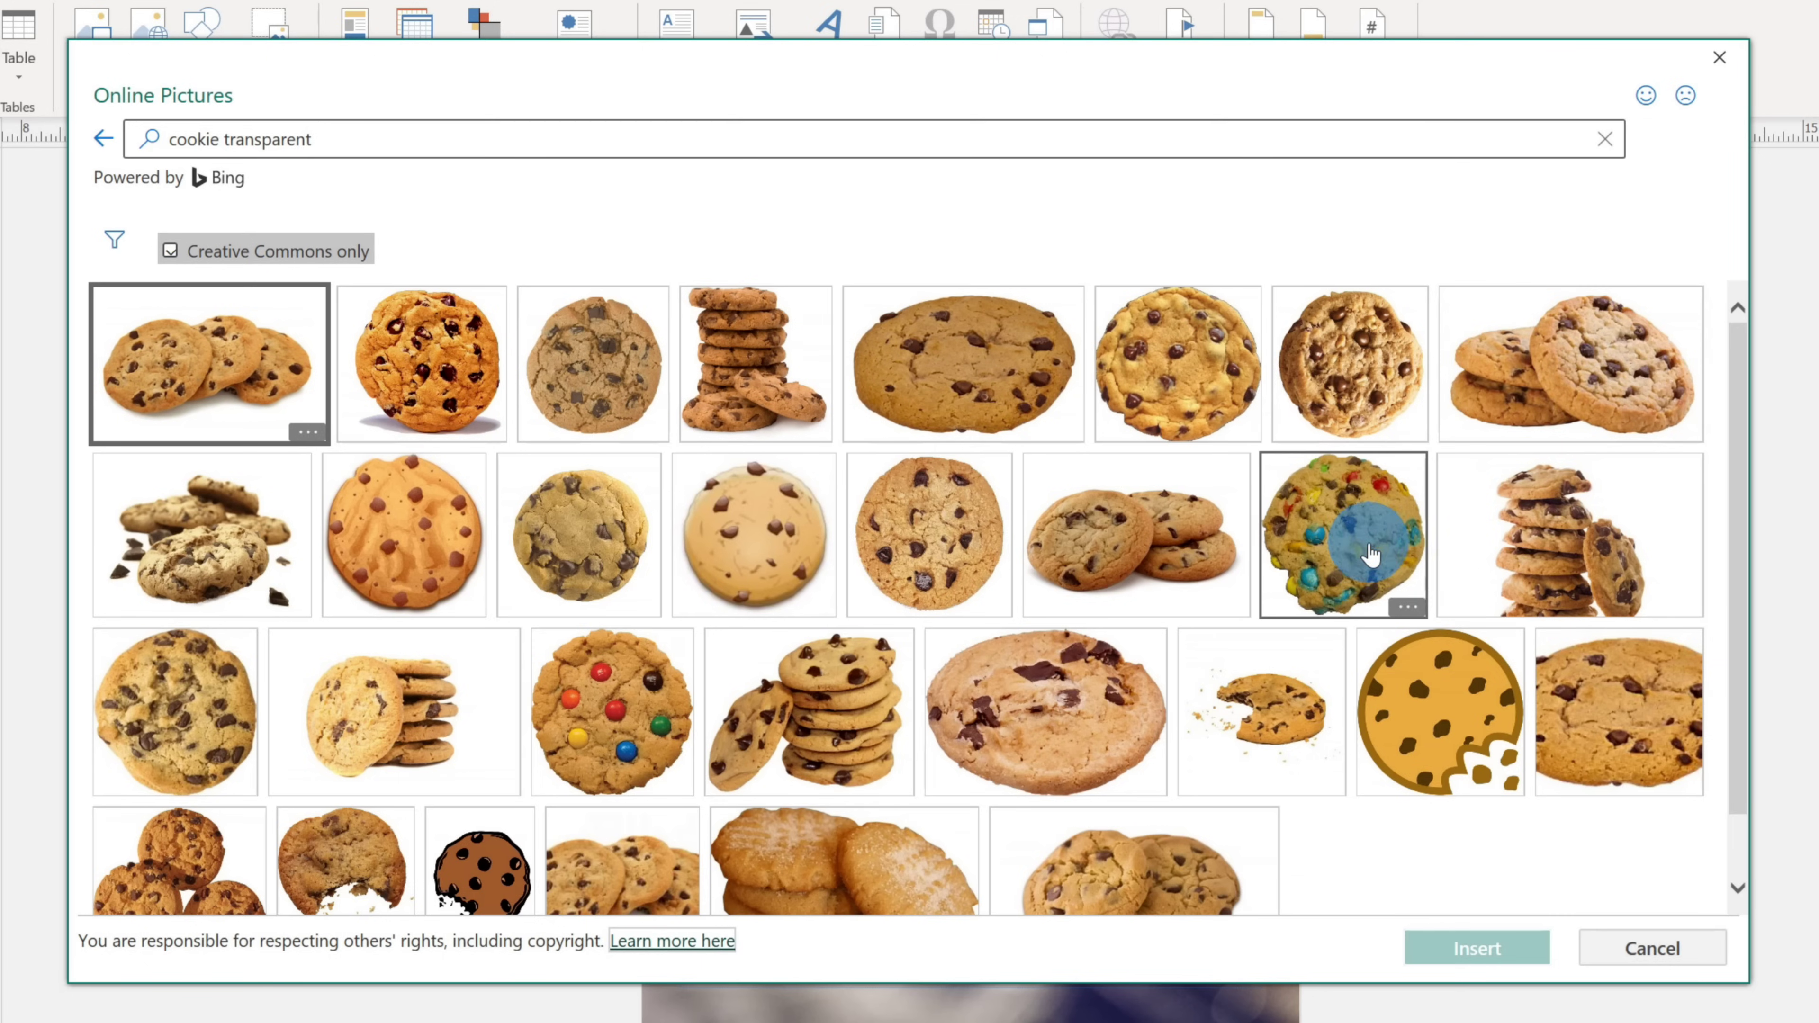
left_click(1645, 517)
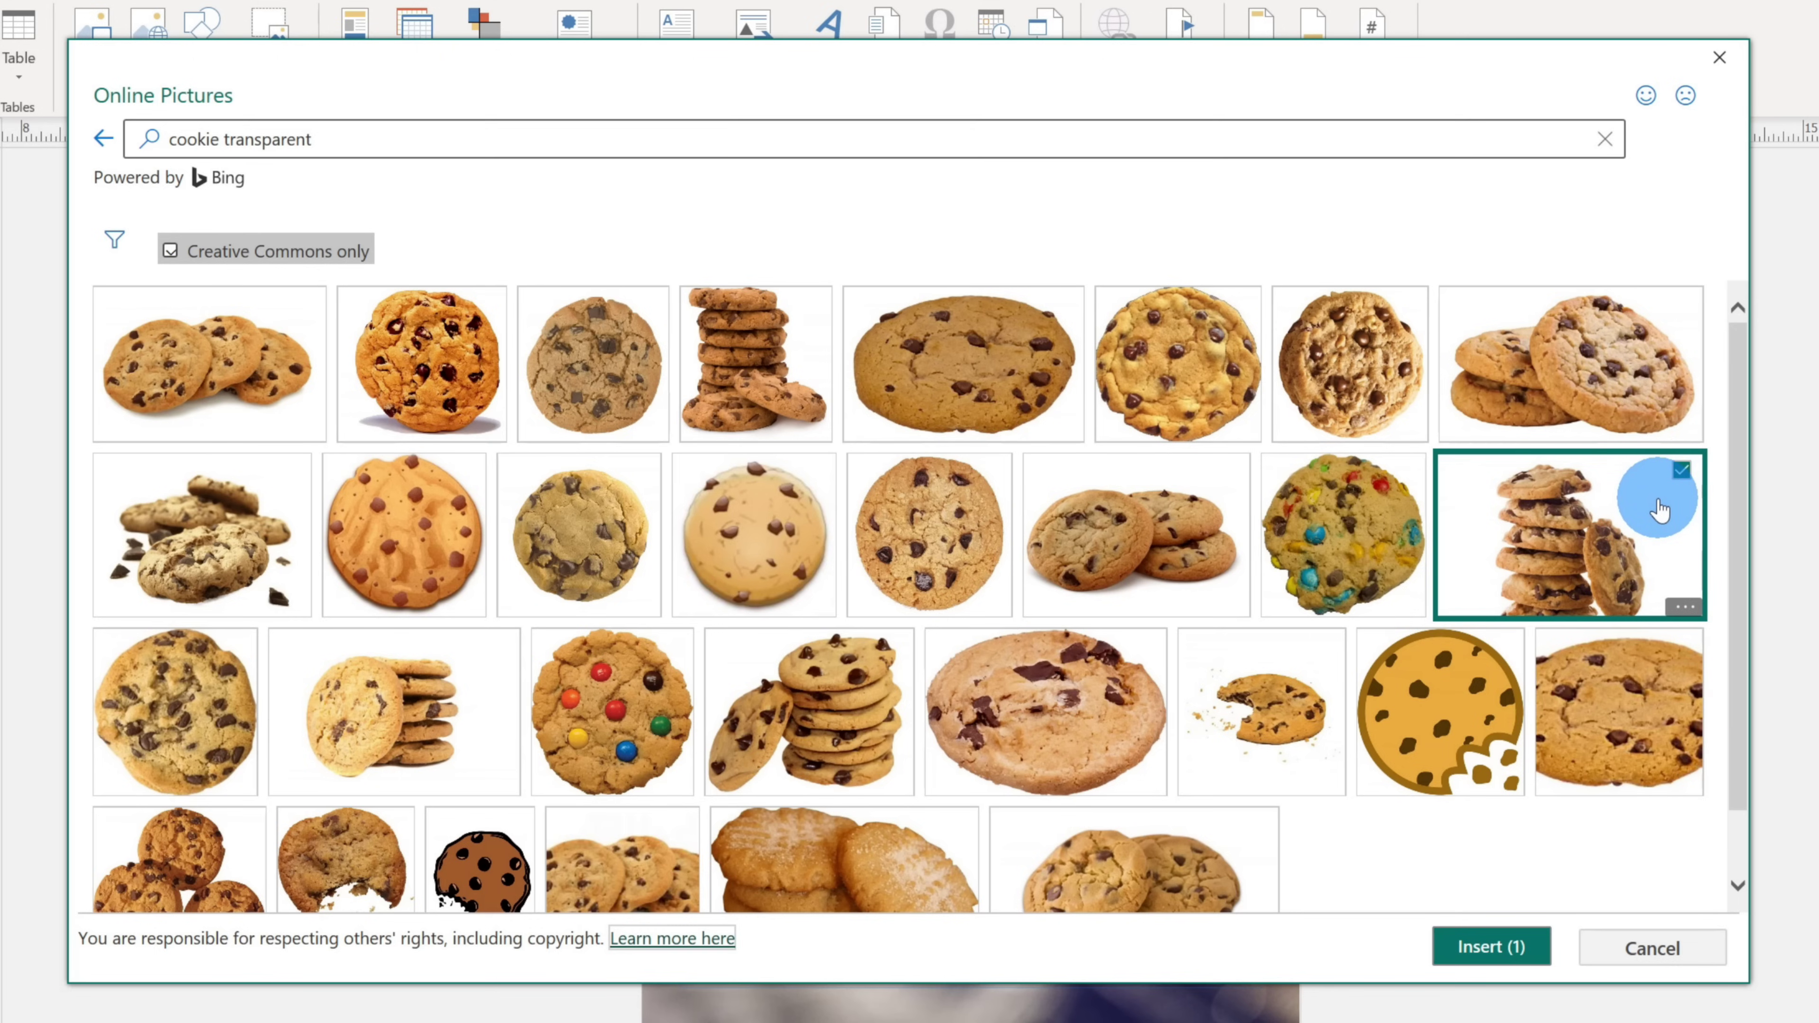
left_click(1490, 949)
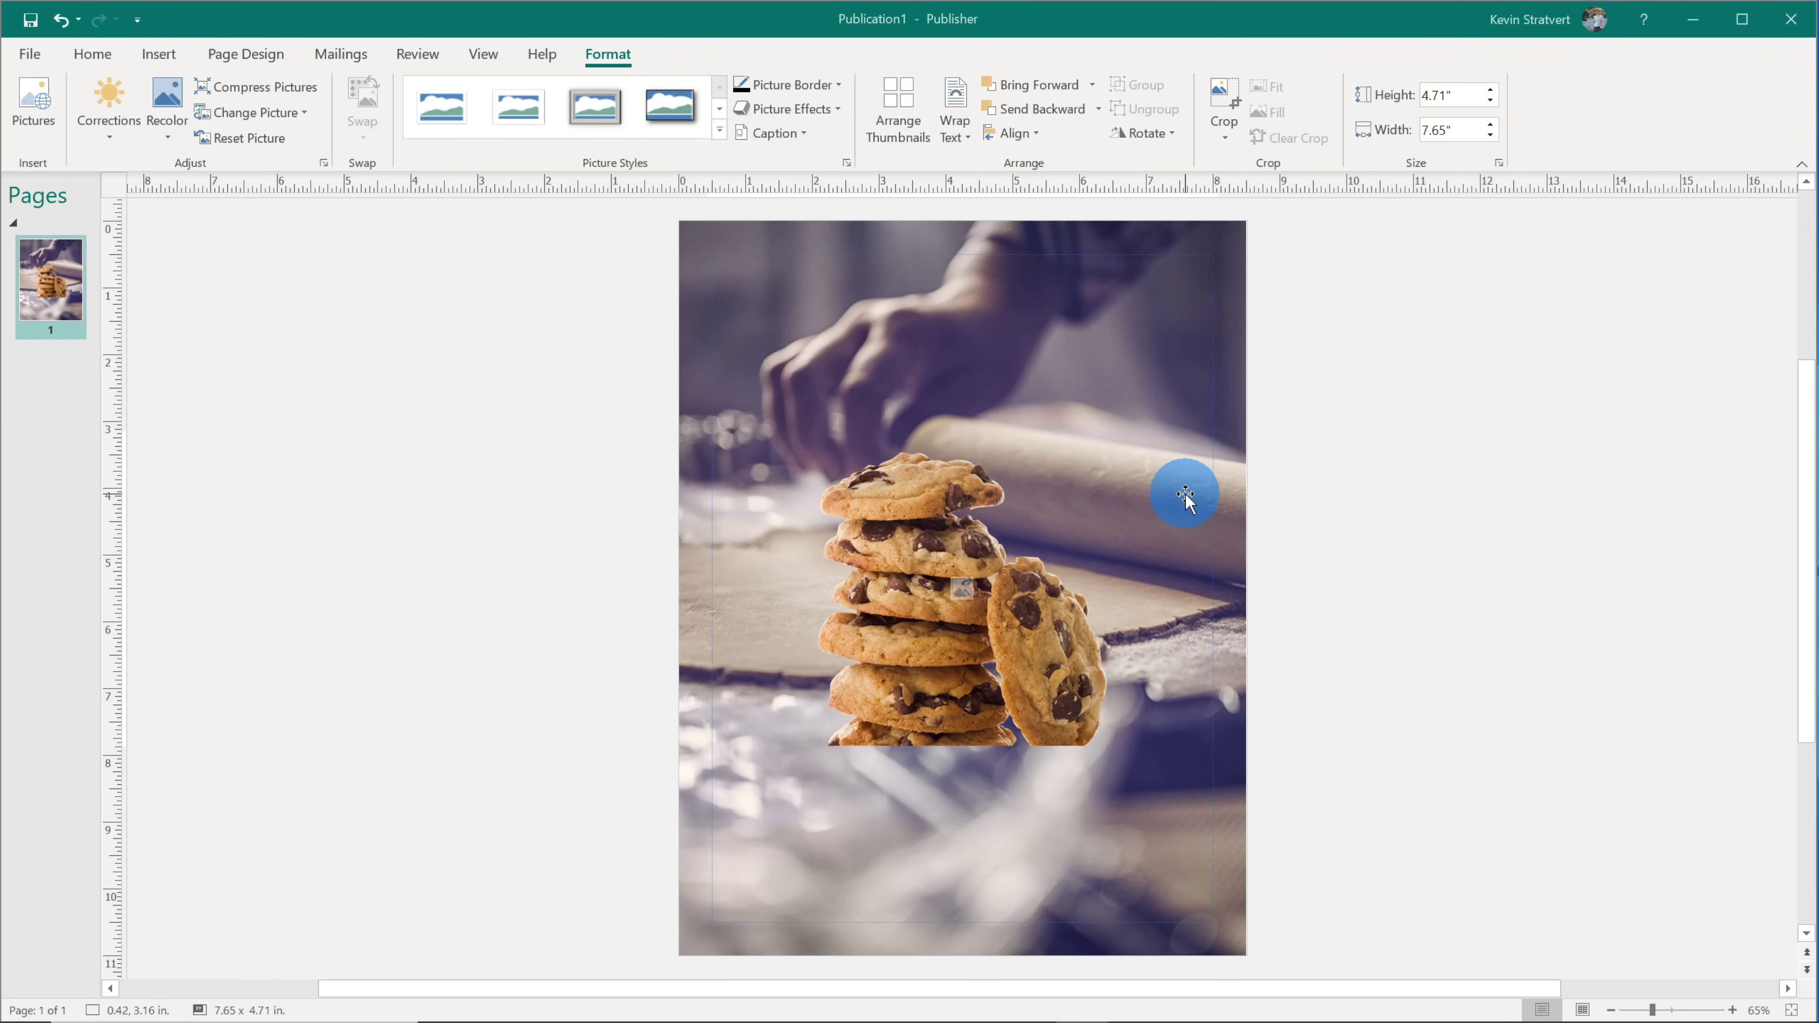
Step: Enlarge the cookie picture to about 11.17 x 6.87 in and position it over the middle and lower part of the page
left_click(905, 650)
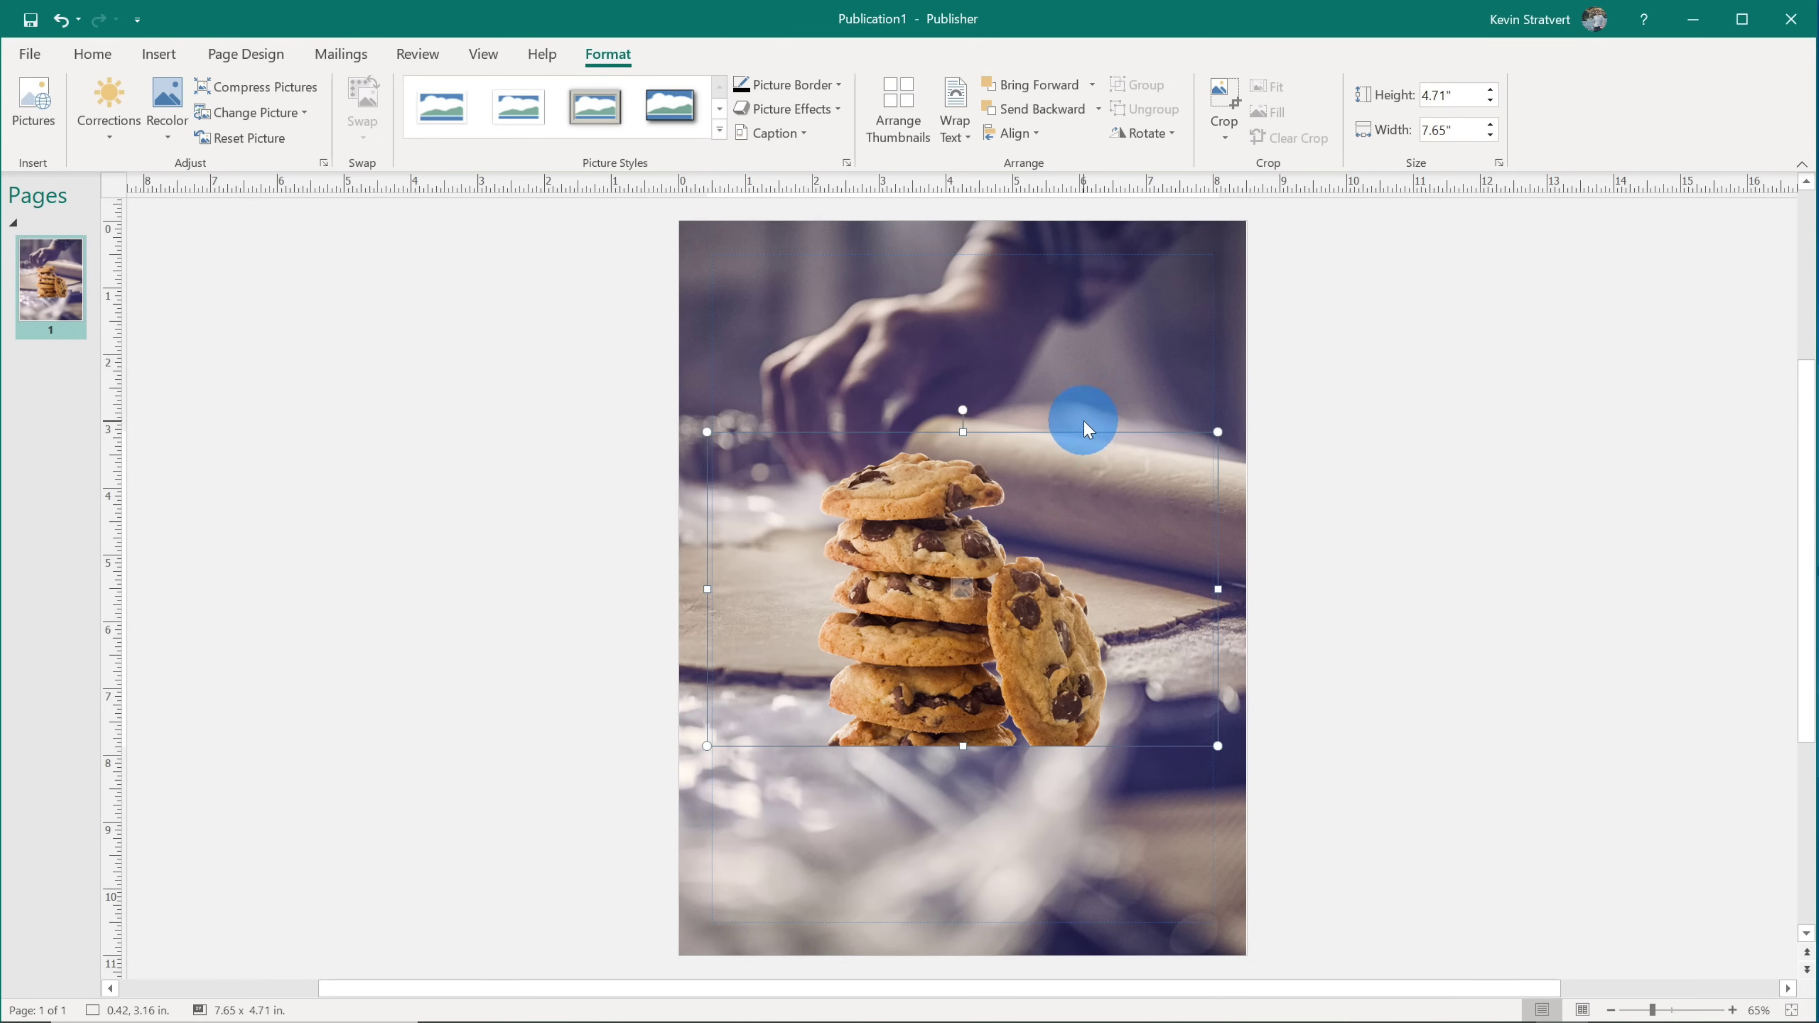
left_click_drag(706, 746, 555, 852)
left_click_drag(1216, 851, 1363, 945)
left_click_drag(949, 715, 985, 617)
left_click_drag(1400, 345, 1311, 398)
left_click_drag(941, 541, 980, 547)
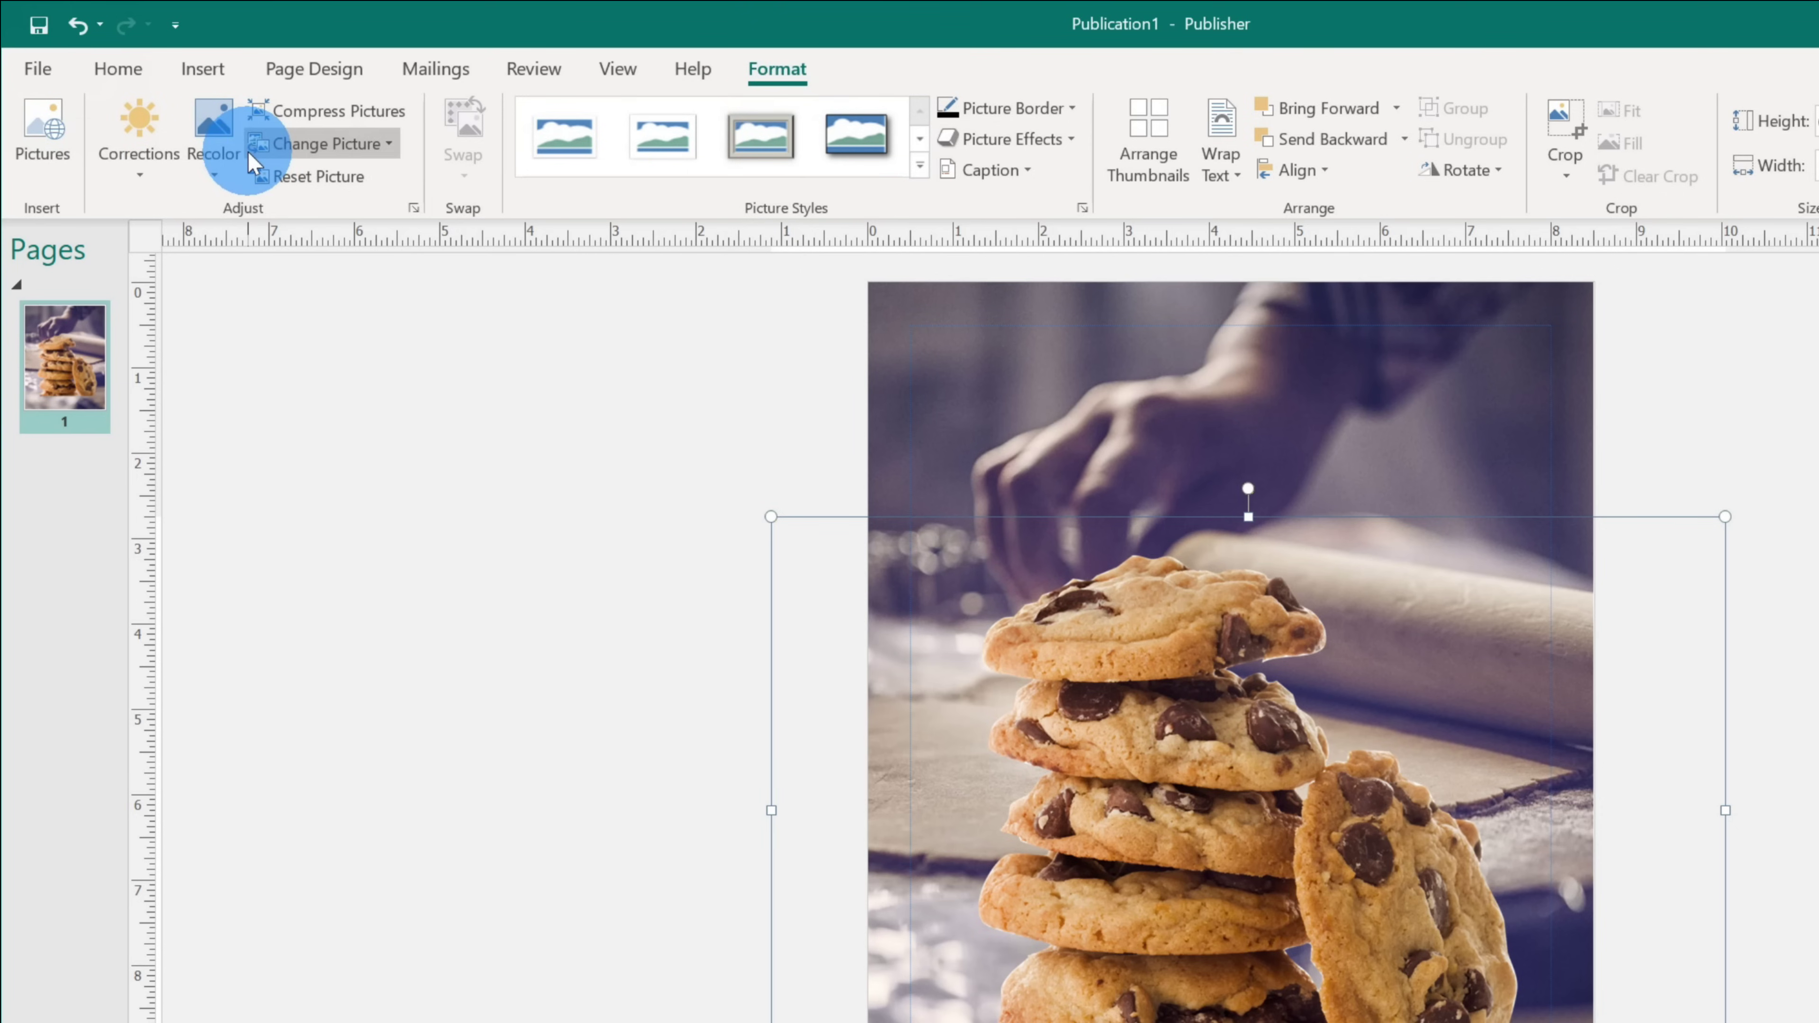
Step: Examine the correction and recolor options for the cookie picture
left_click(143, 152)
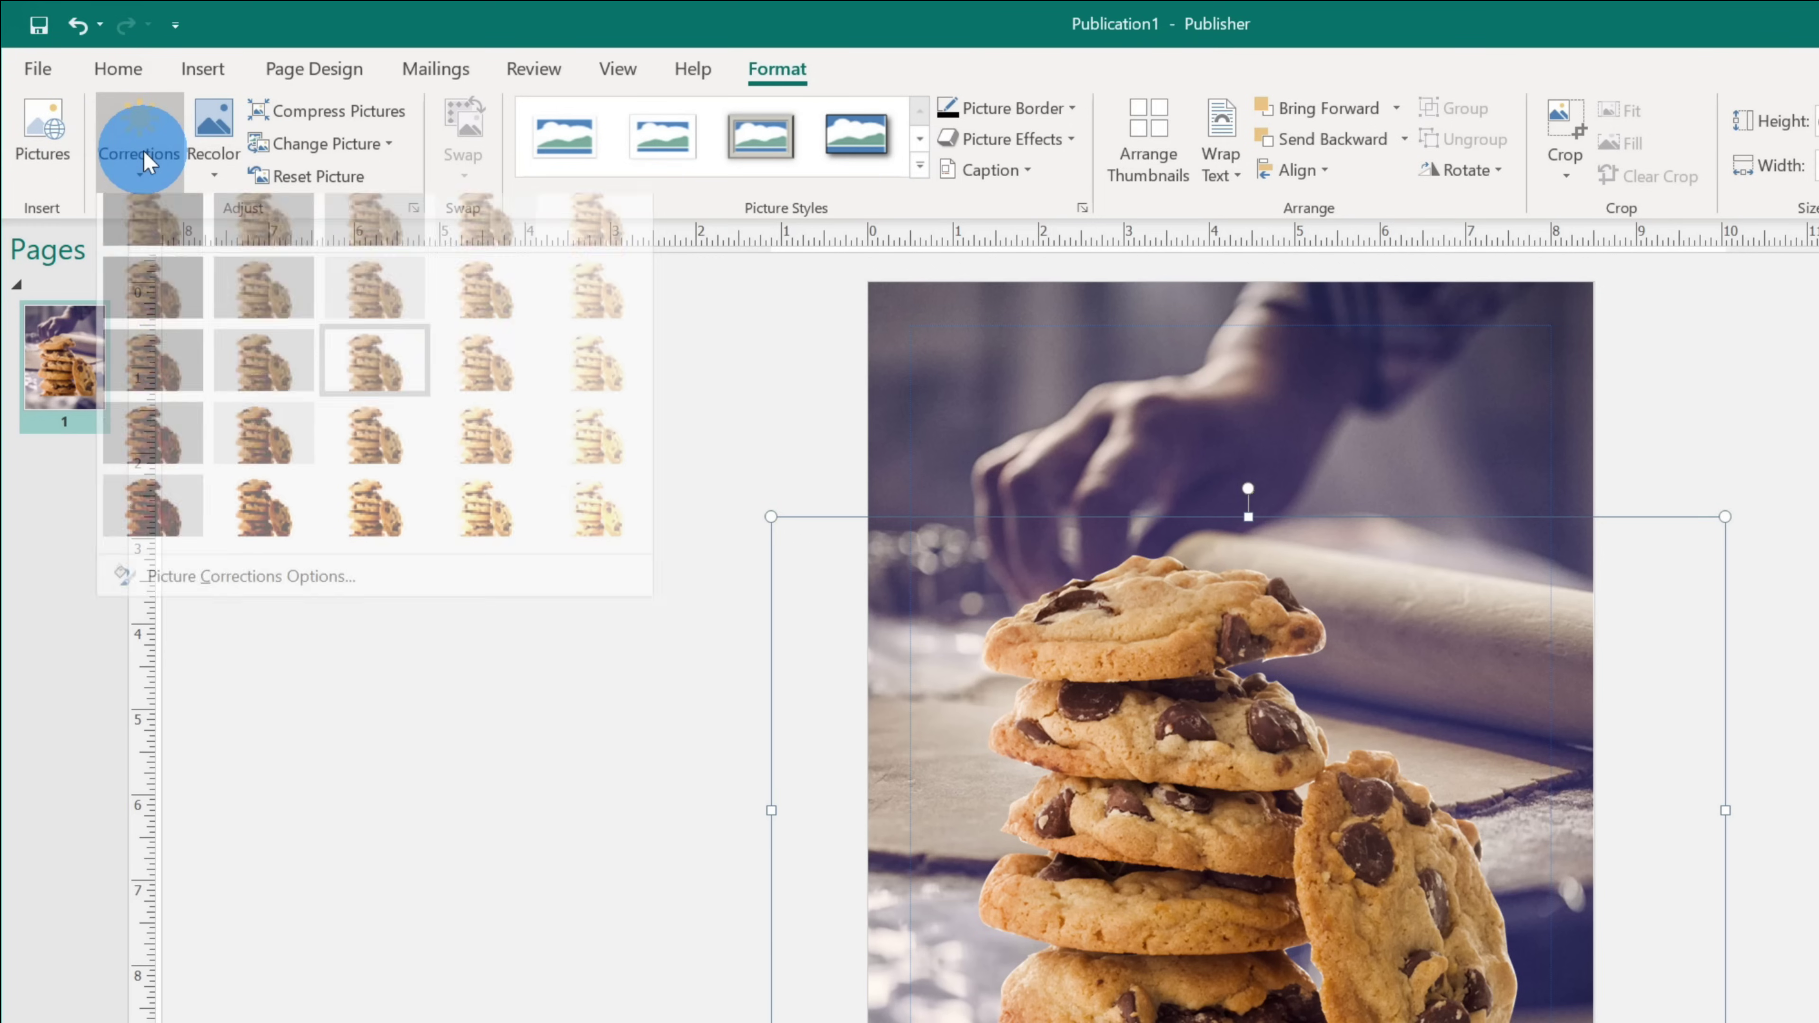
left_click(213, 159)
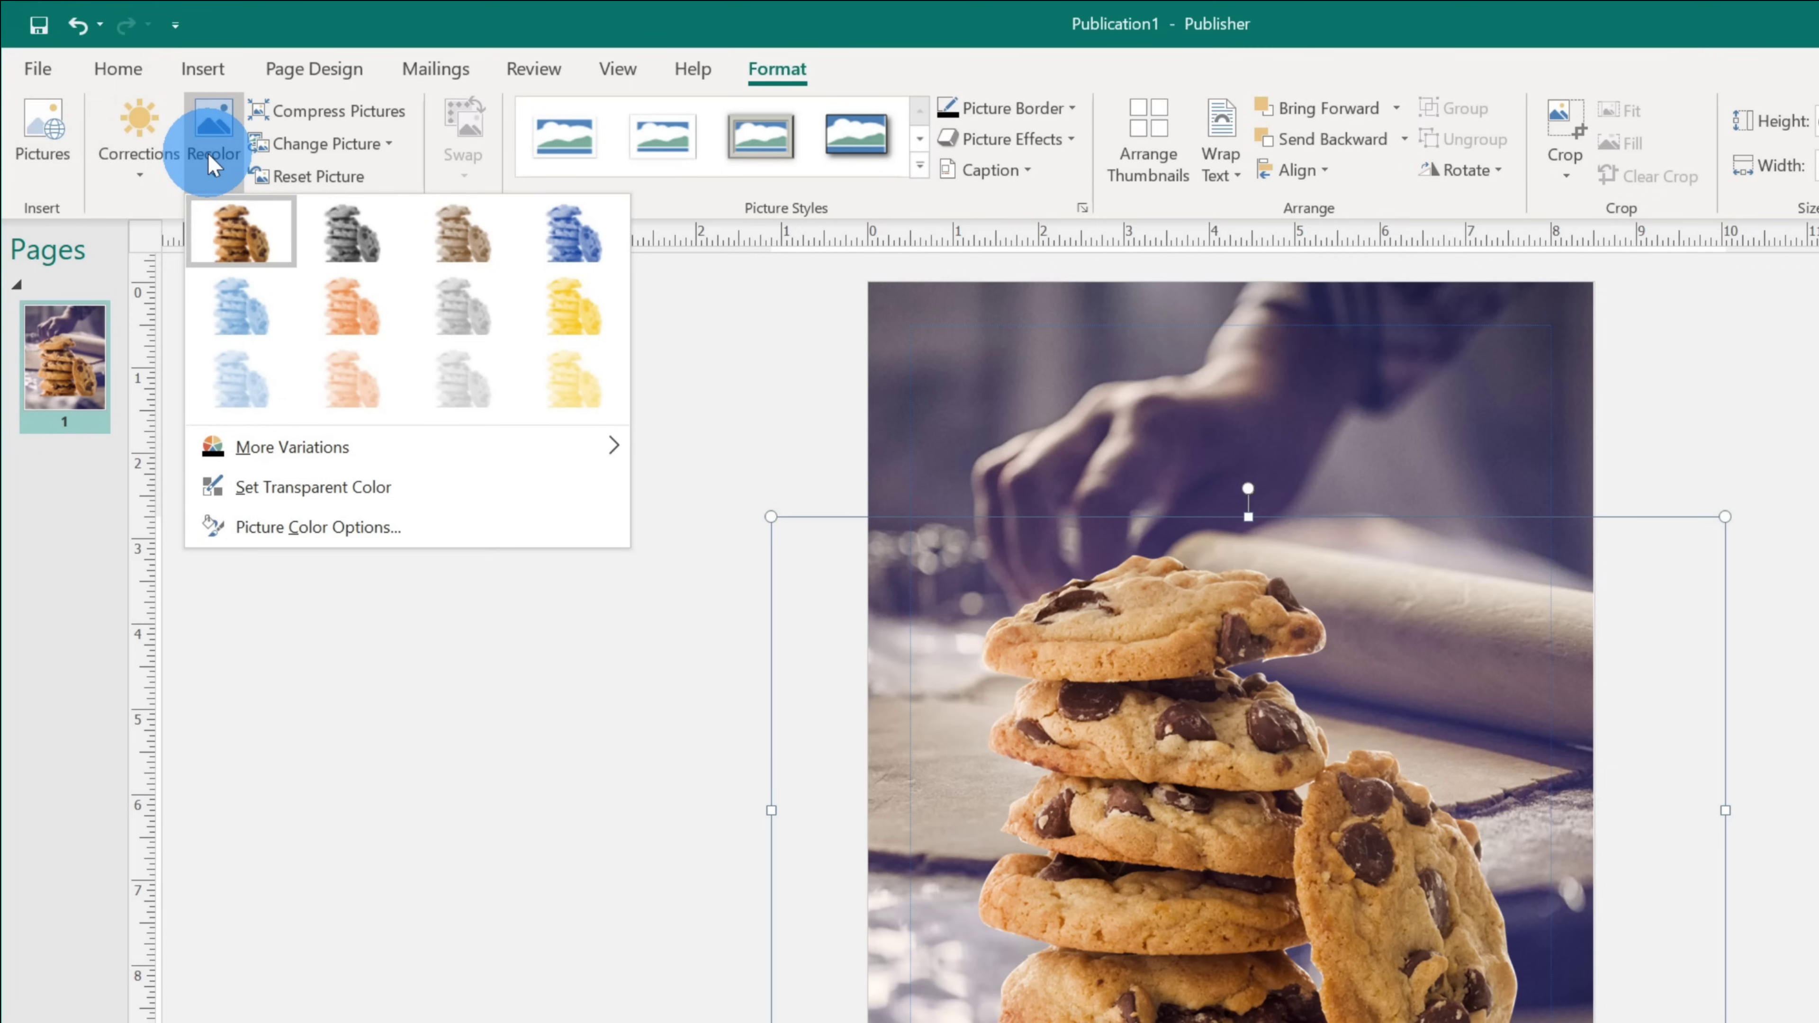
left_click(662, 143)
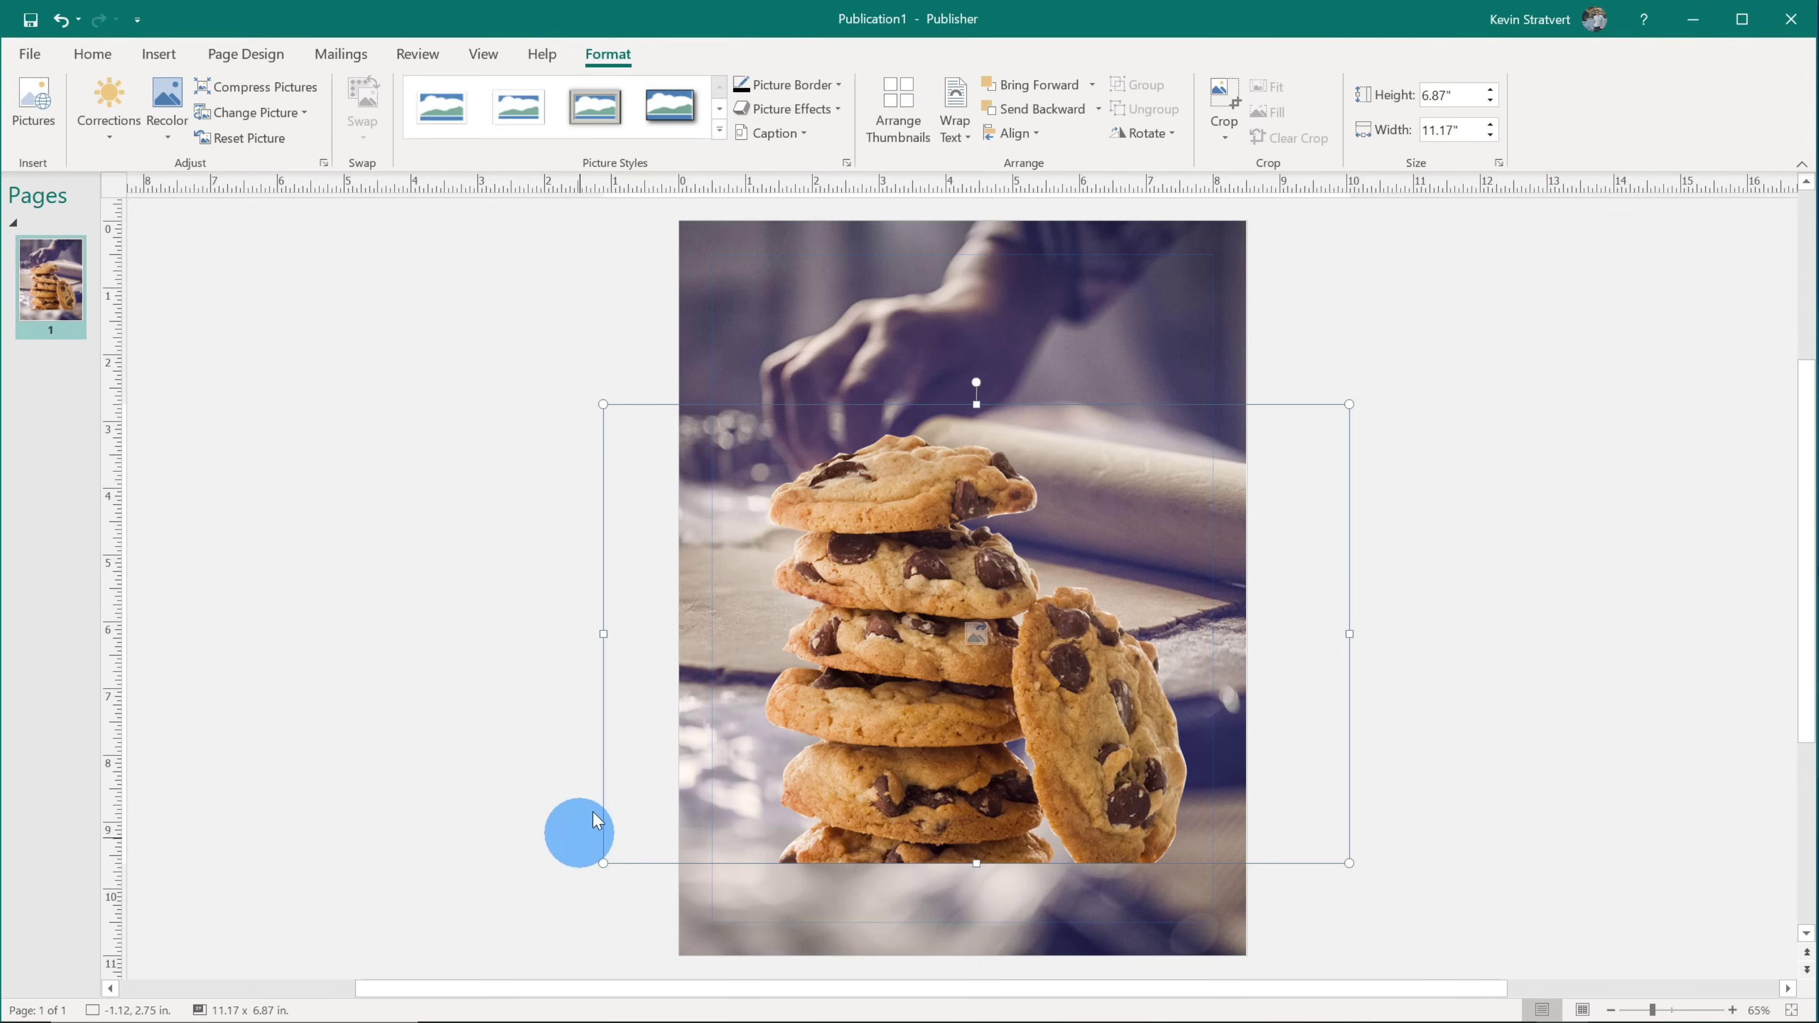
Step: Crop the empty areas on both sides of the cookie picture, leaving it about 6.9 in wide
left_click(1227, 106)
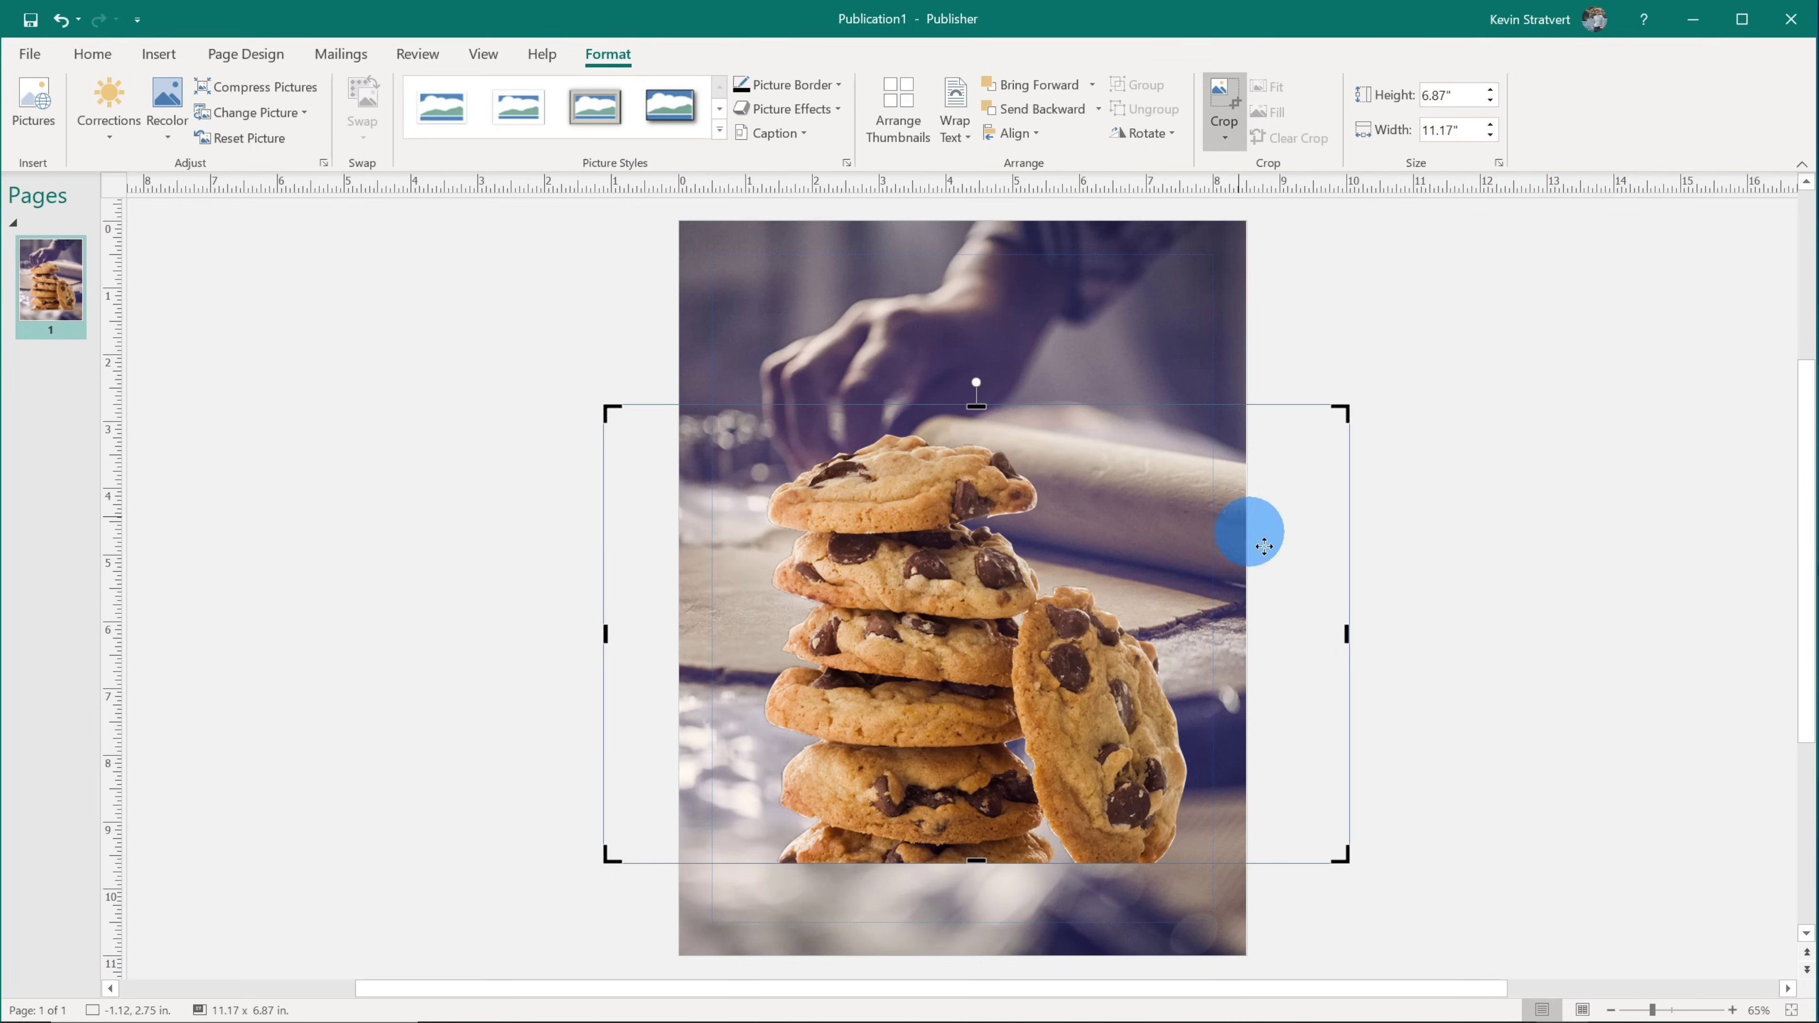
left_click_drag(1346, 631, 1199, 627)
left_click_drag(608, 630, 746, 630)
left_click(951, 563)
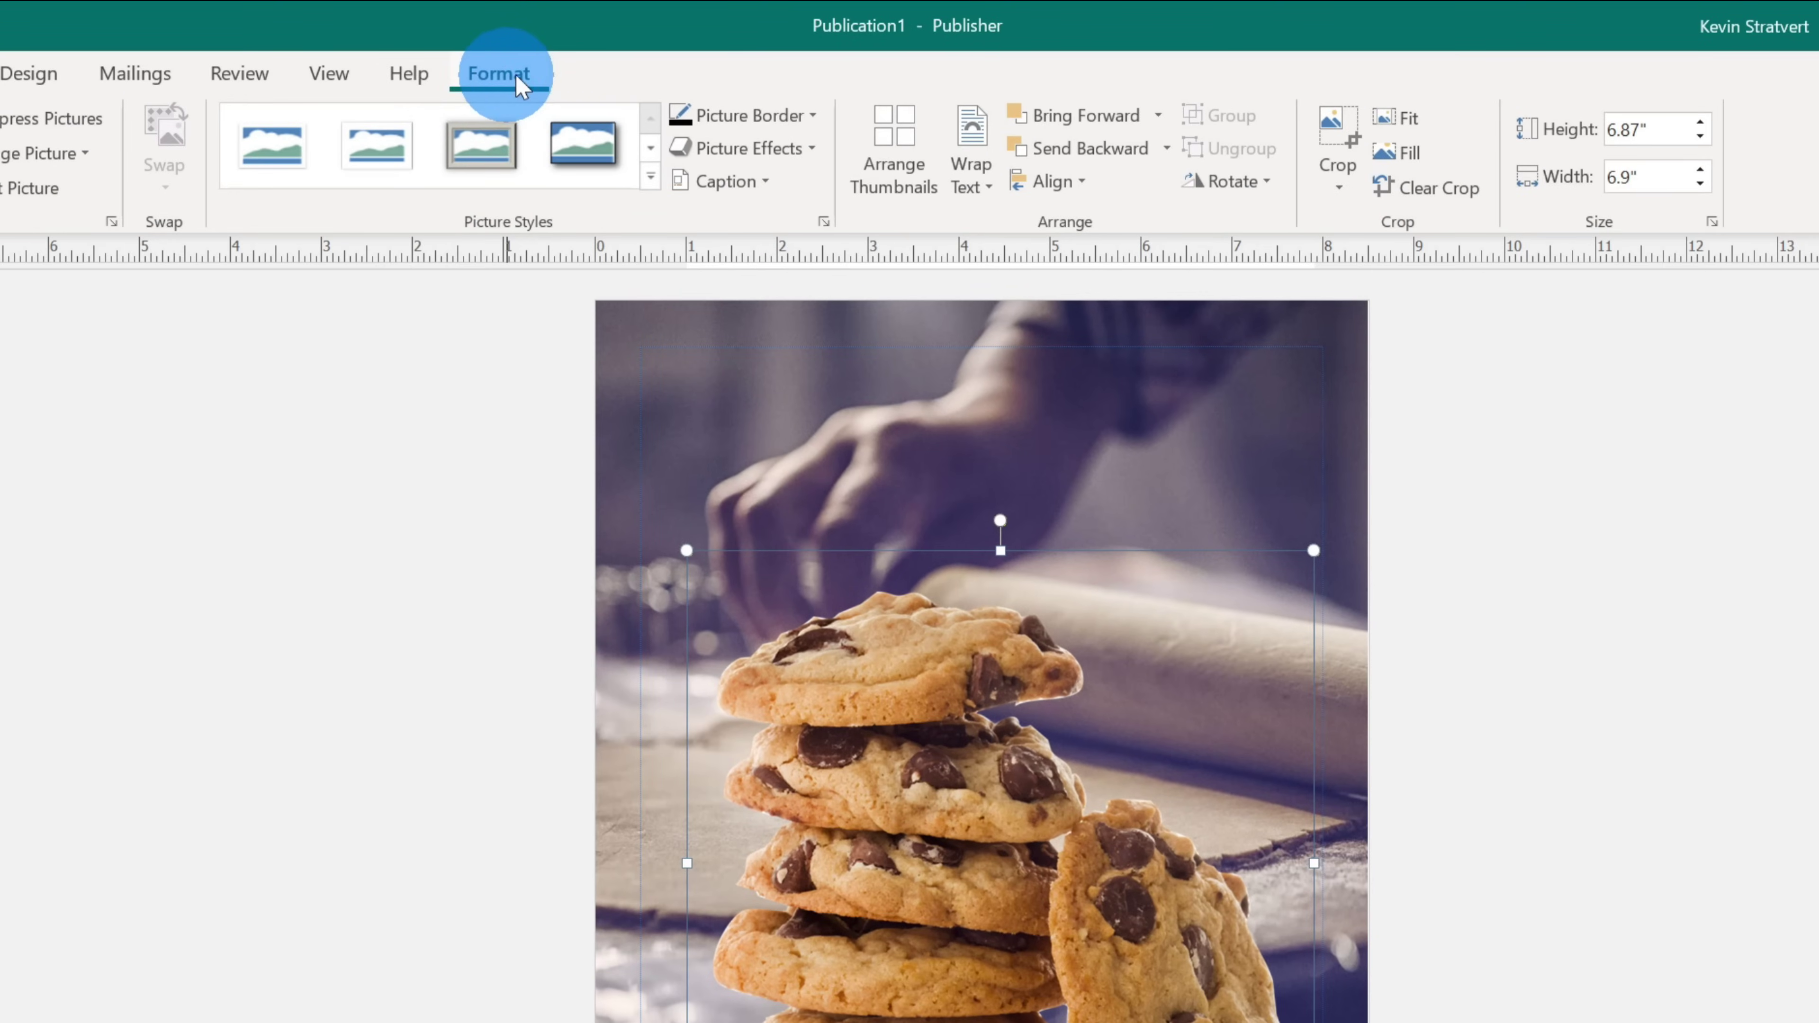
Step: Align the cookie picture to the center relative to the margin guides and deselect it
left_click(1071, 188)
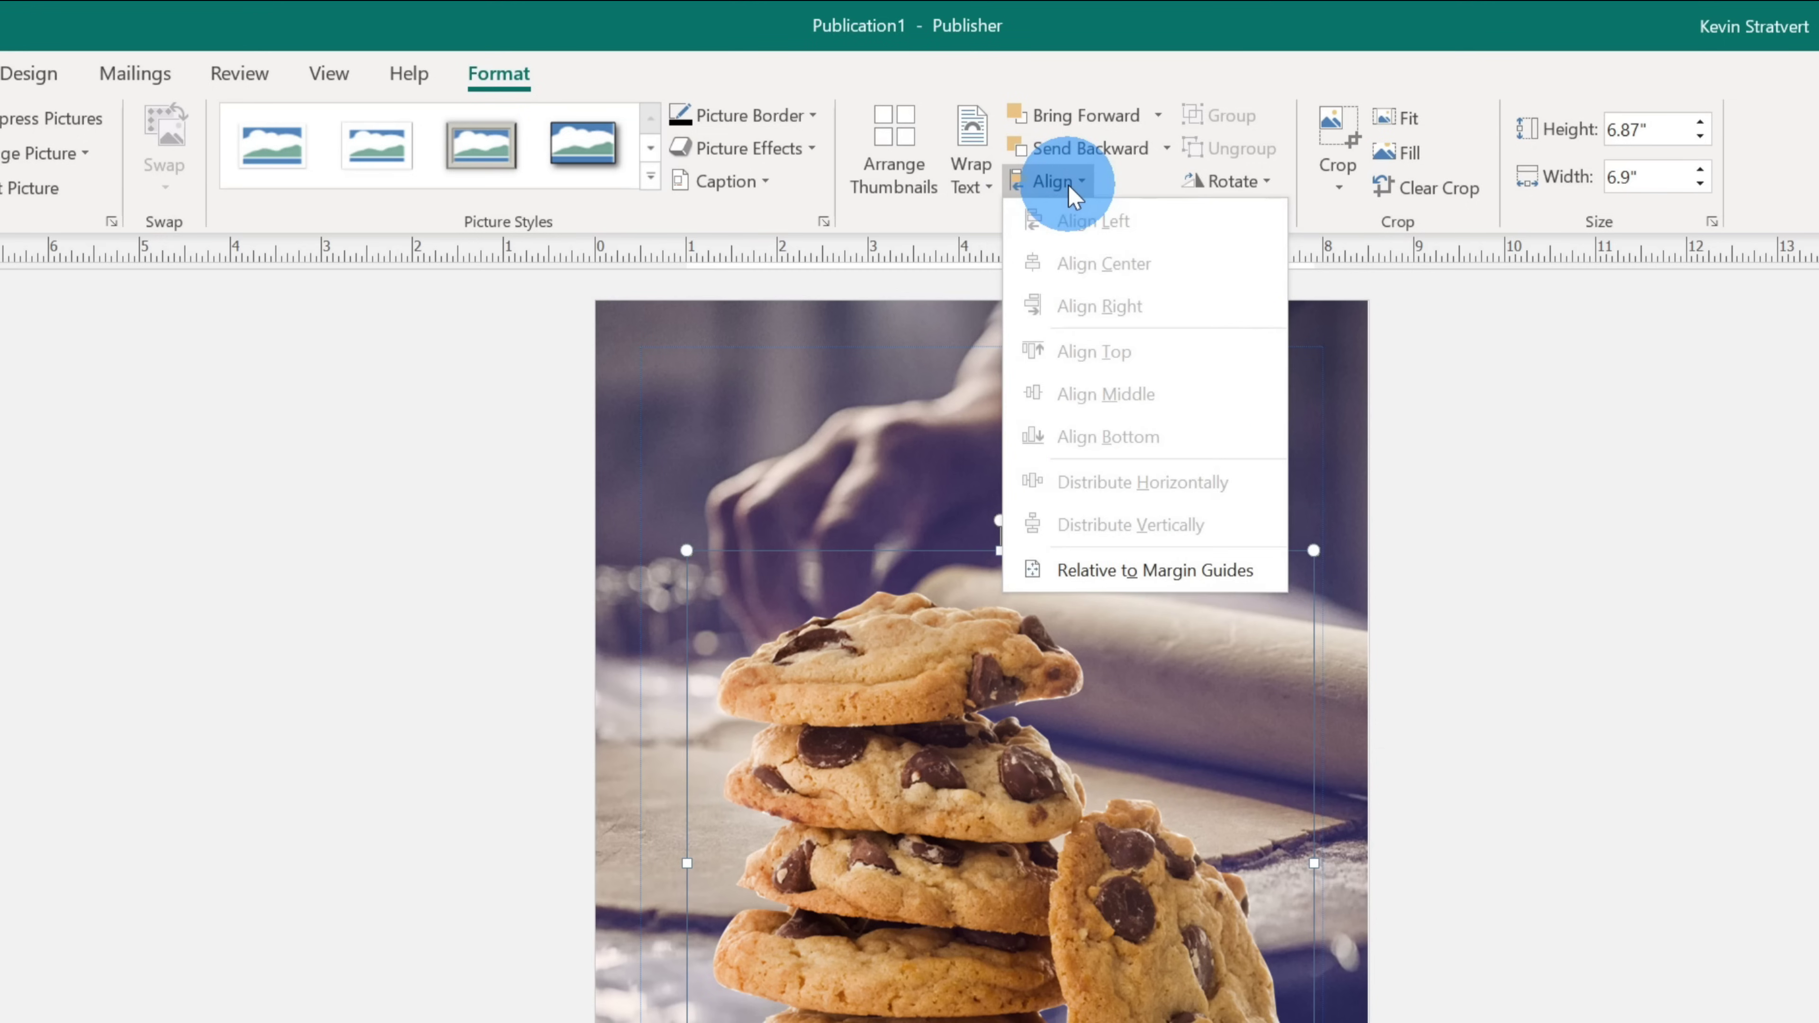
left_click(1147, 570)
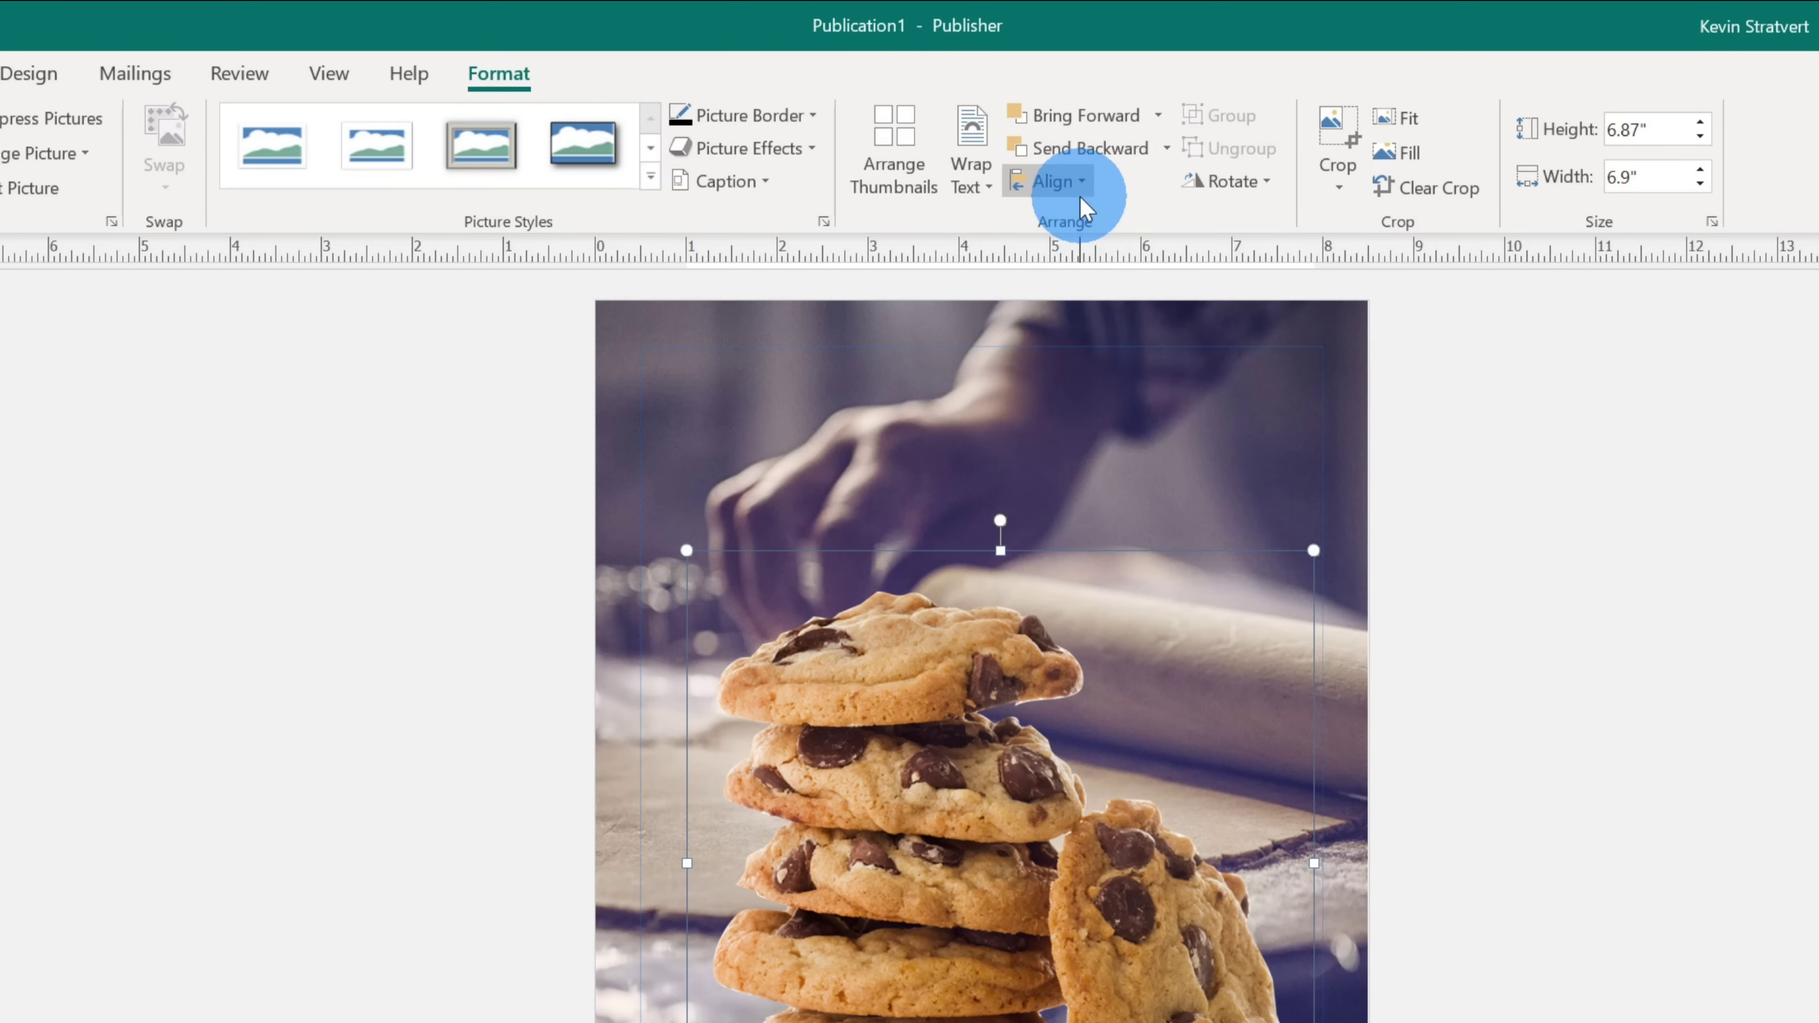
left_click(1067, 187)
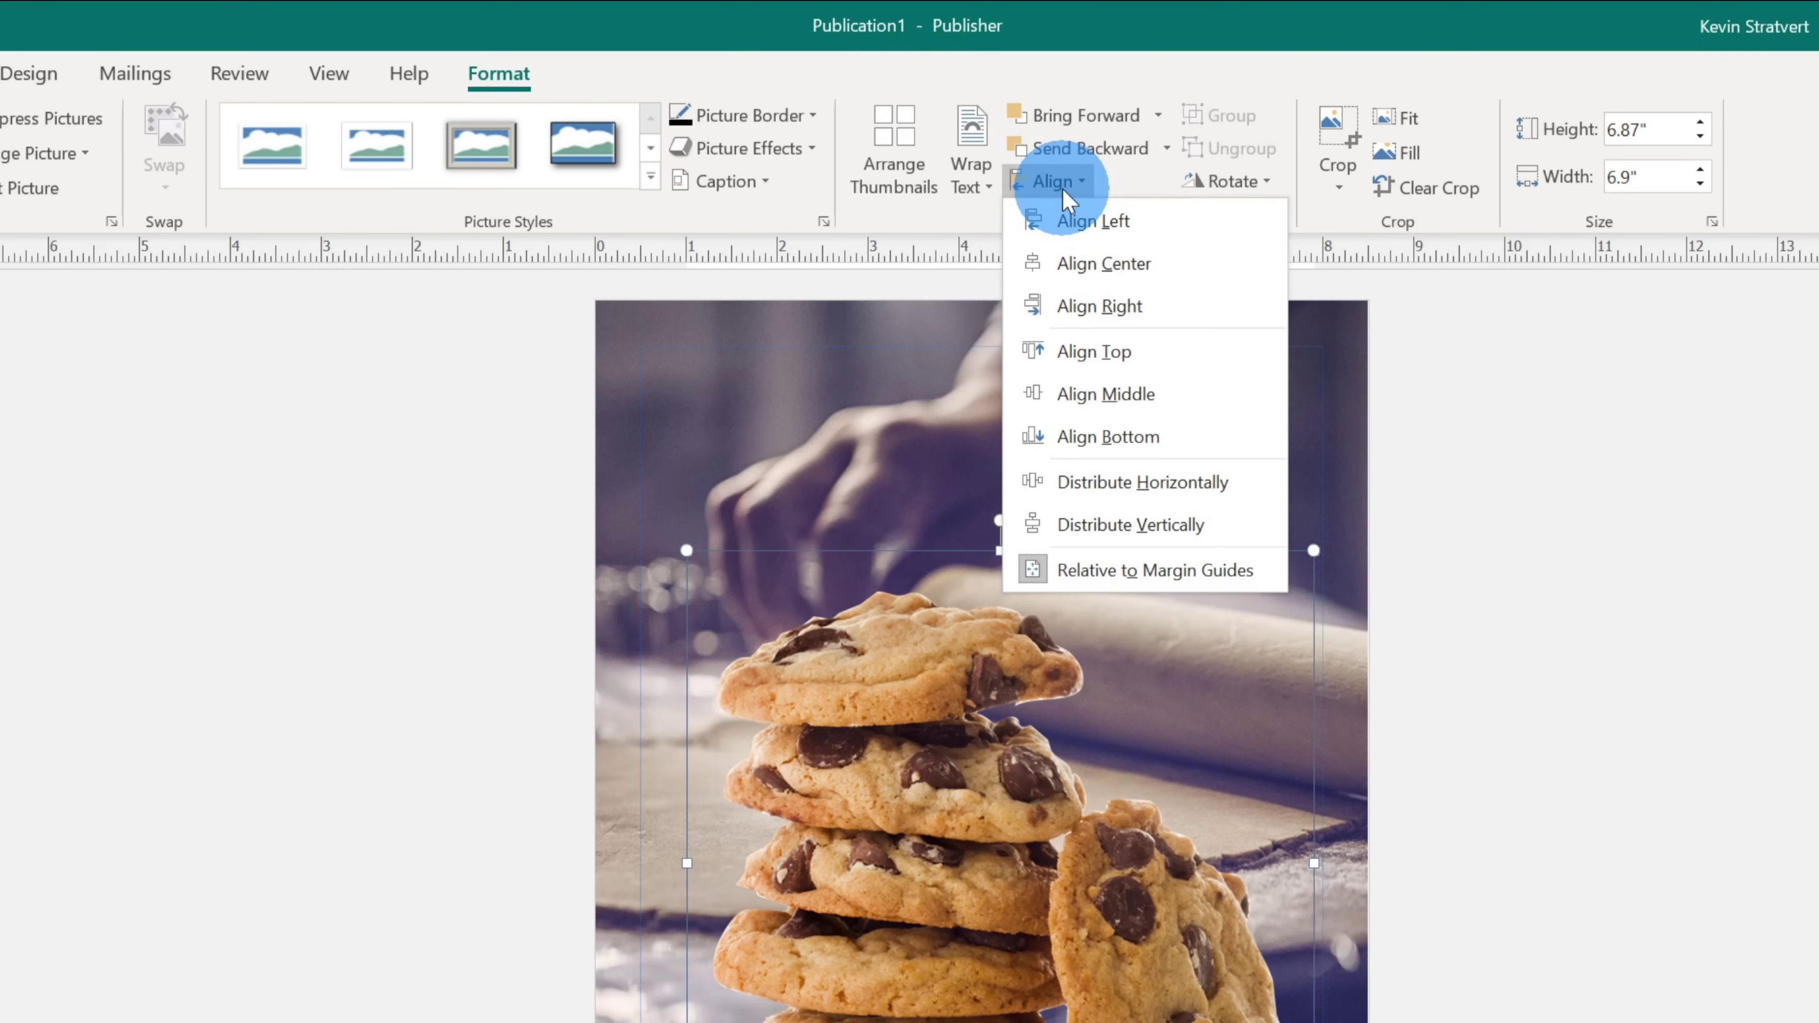
left_click(1105, 264)
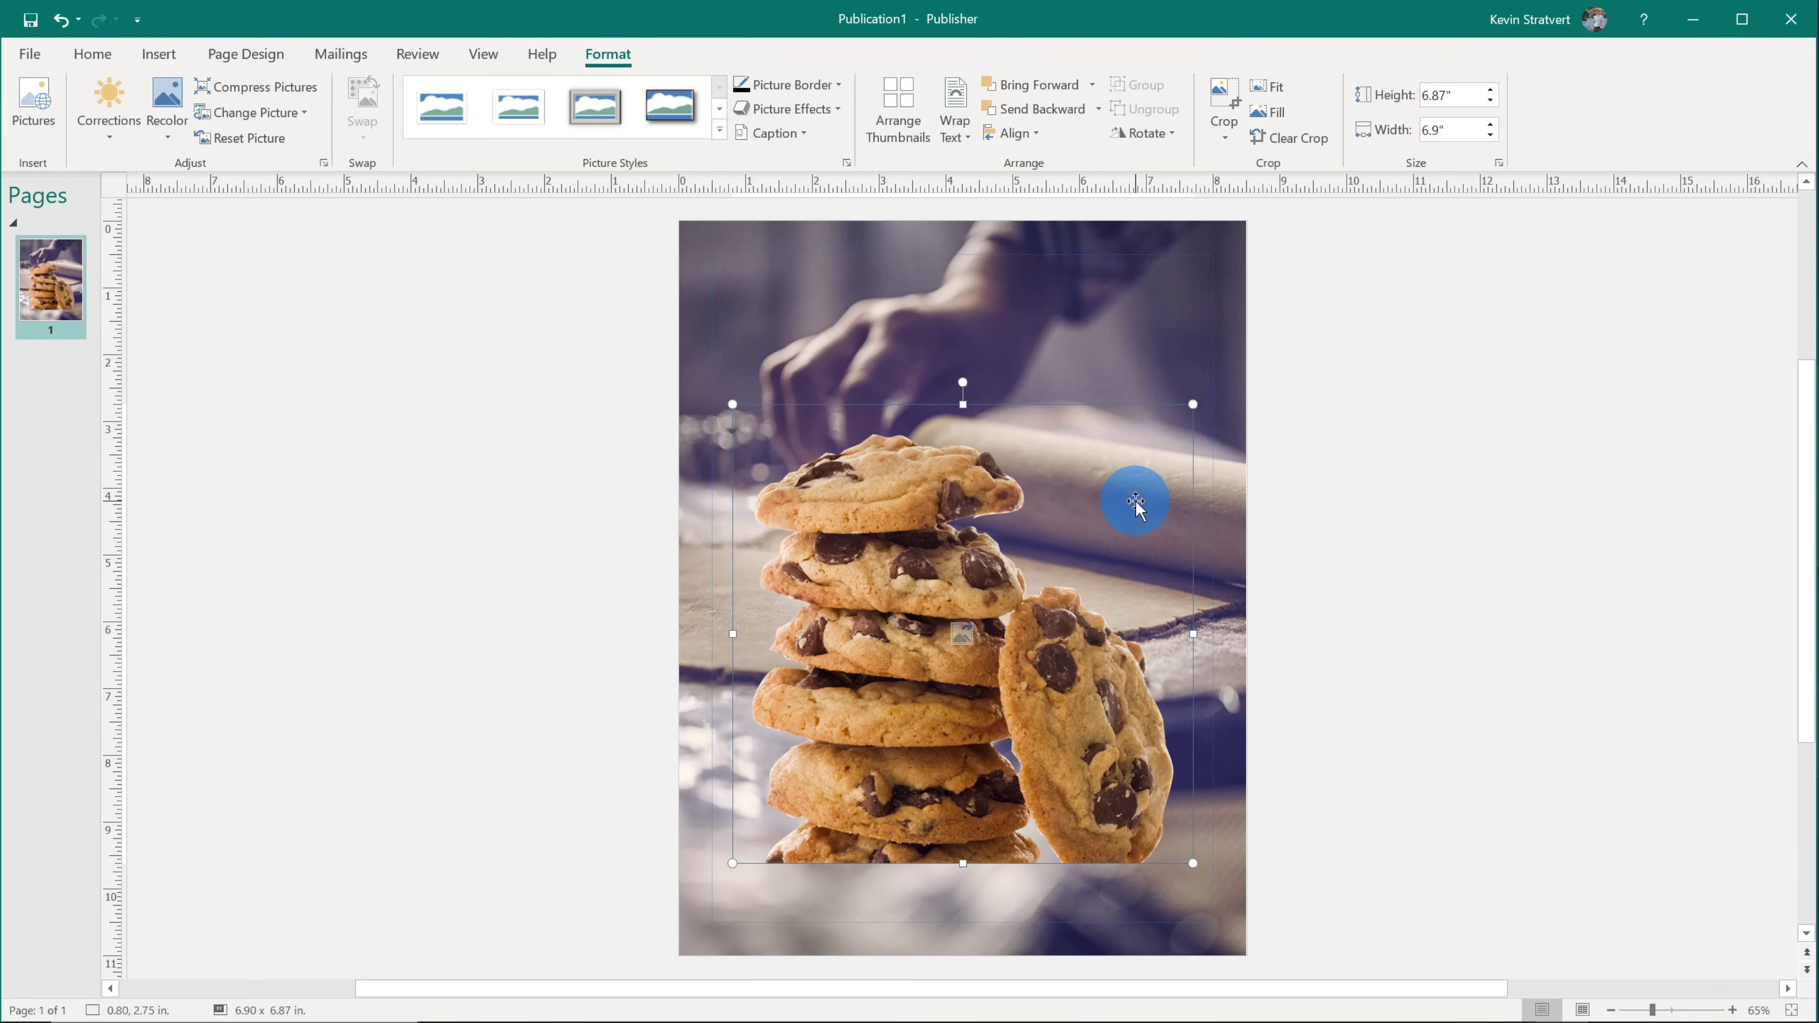
key("Escape")
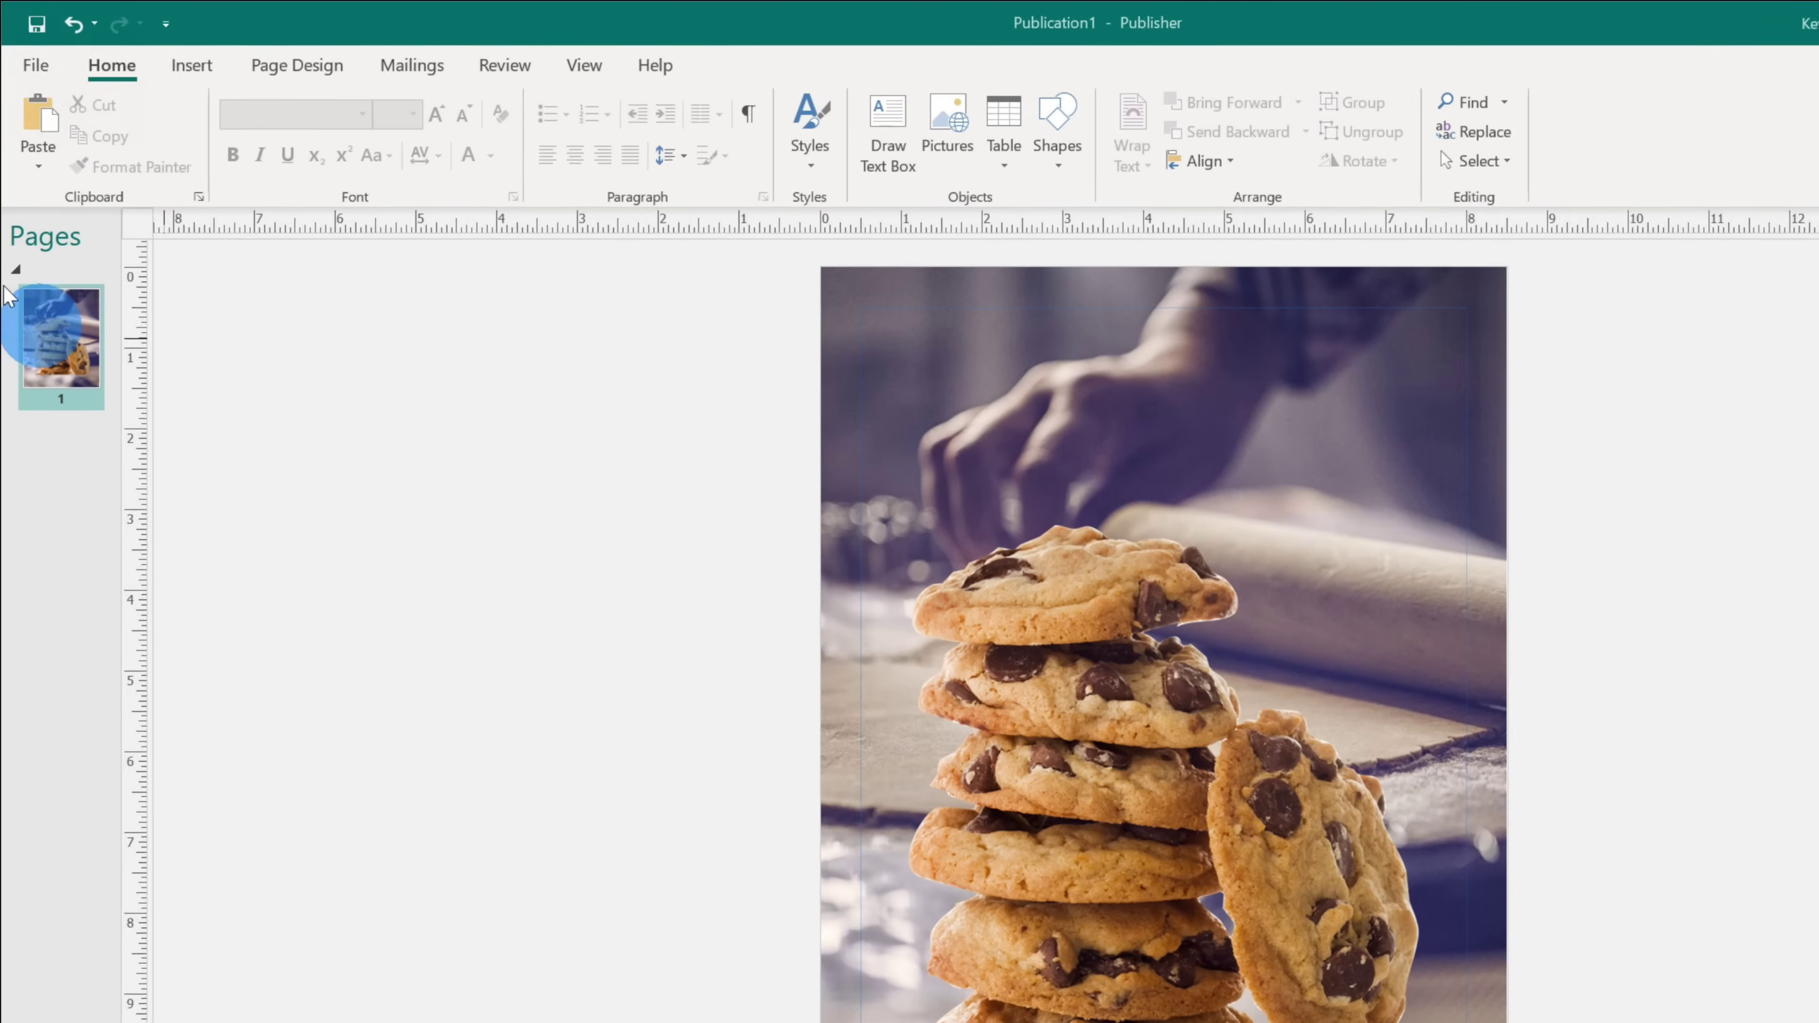
Step: Draw a text box above the cookies, enter "Deliciousness in every bite!" and select the text
left_click(79, 58)
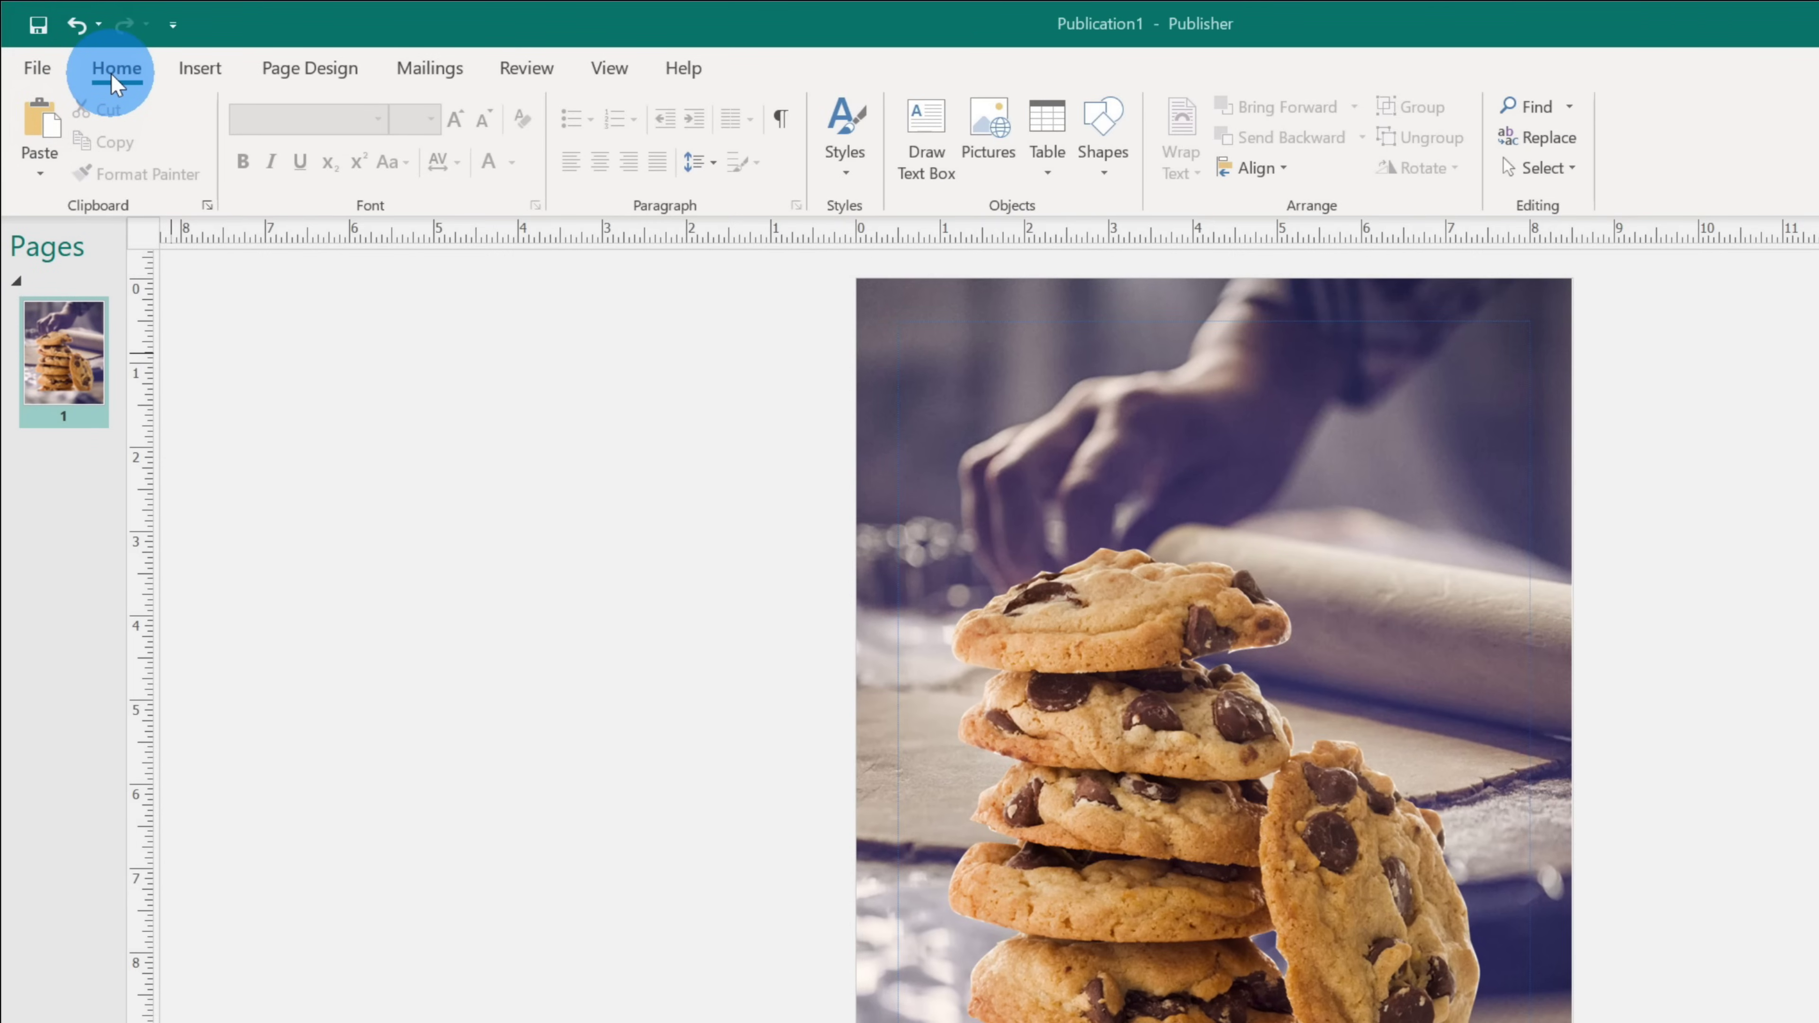
left_click(928, 148)
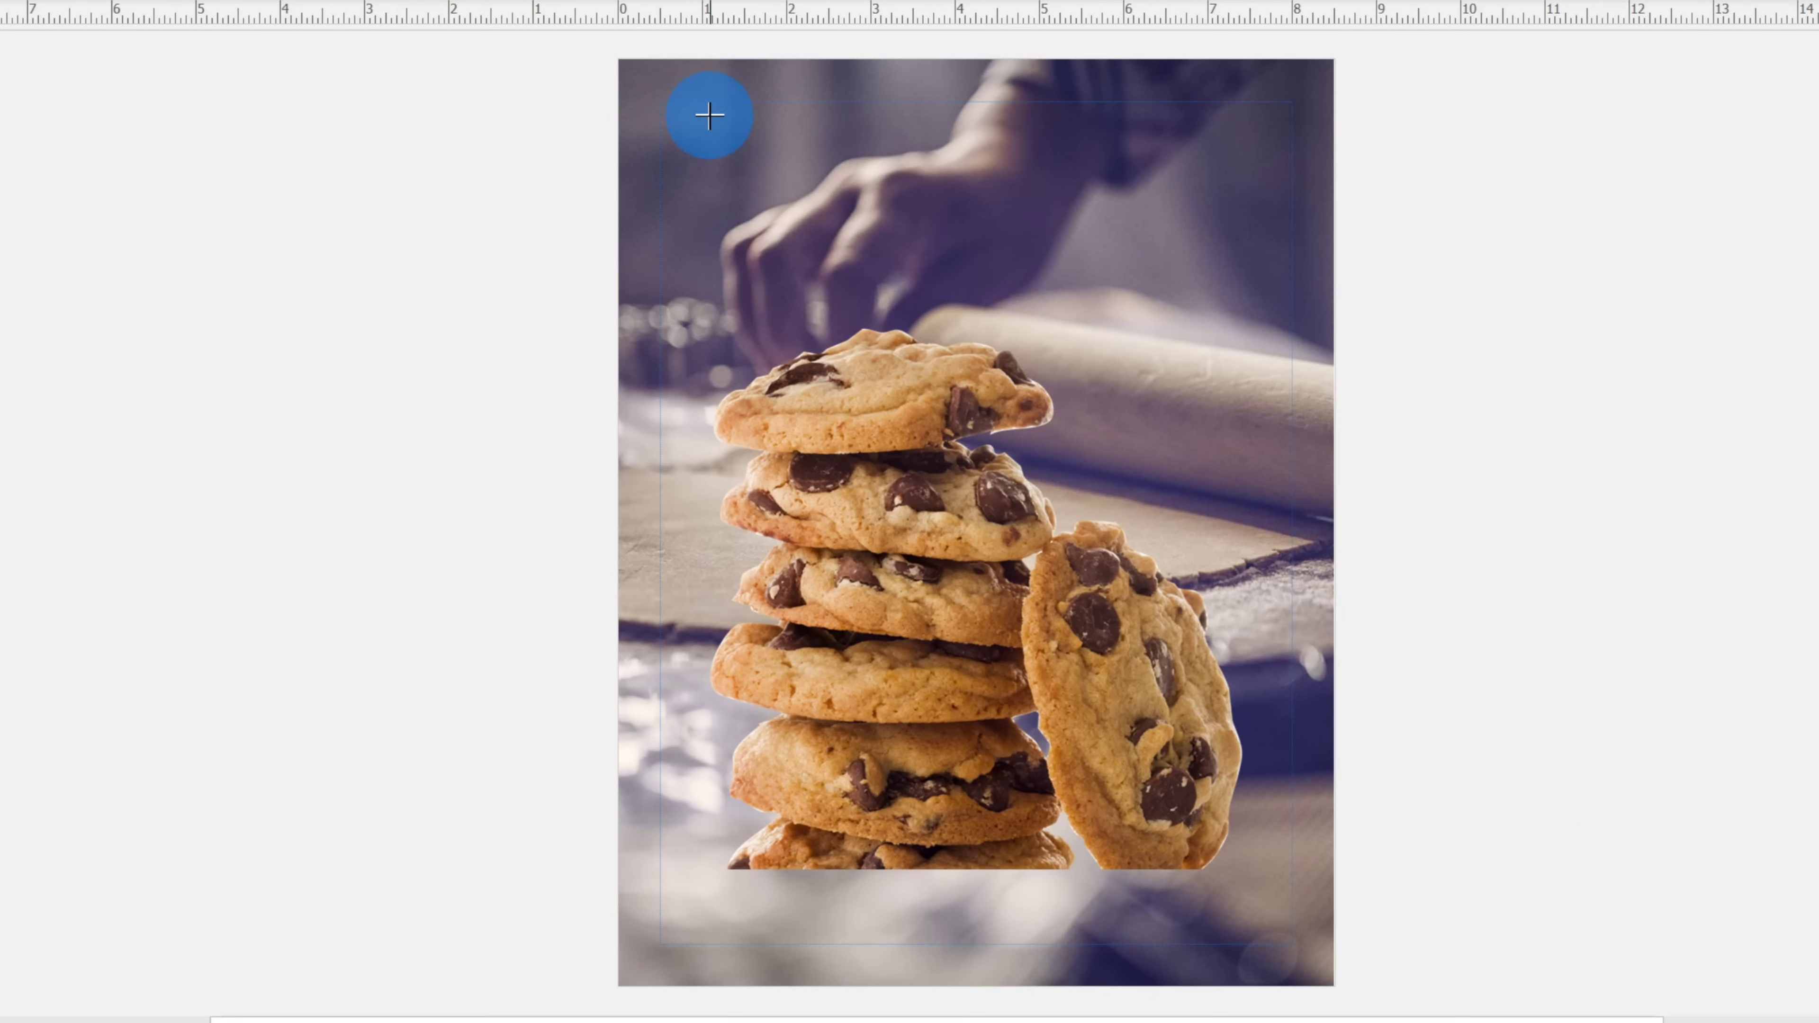
left_click_drag(725, 131, 1227, 285)
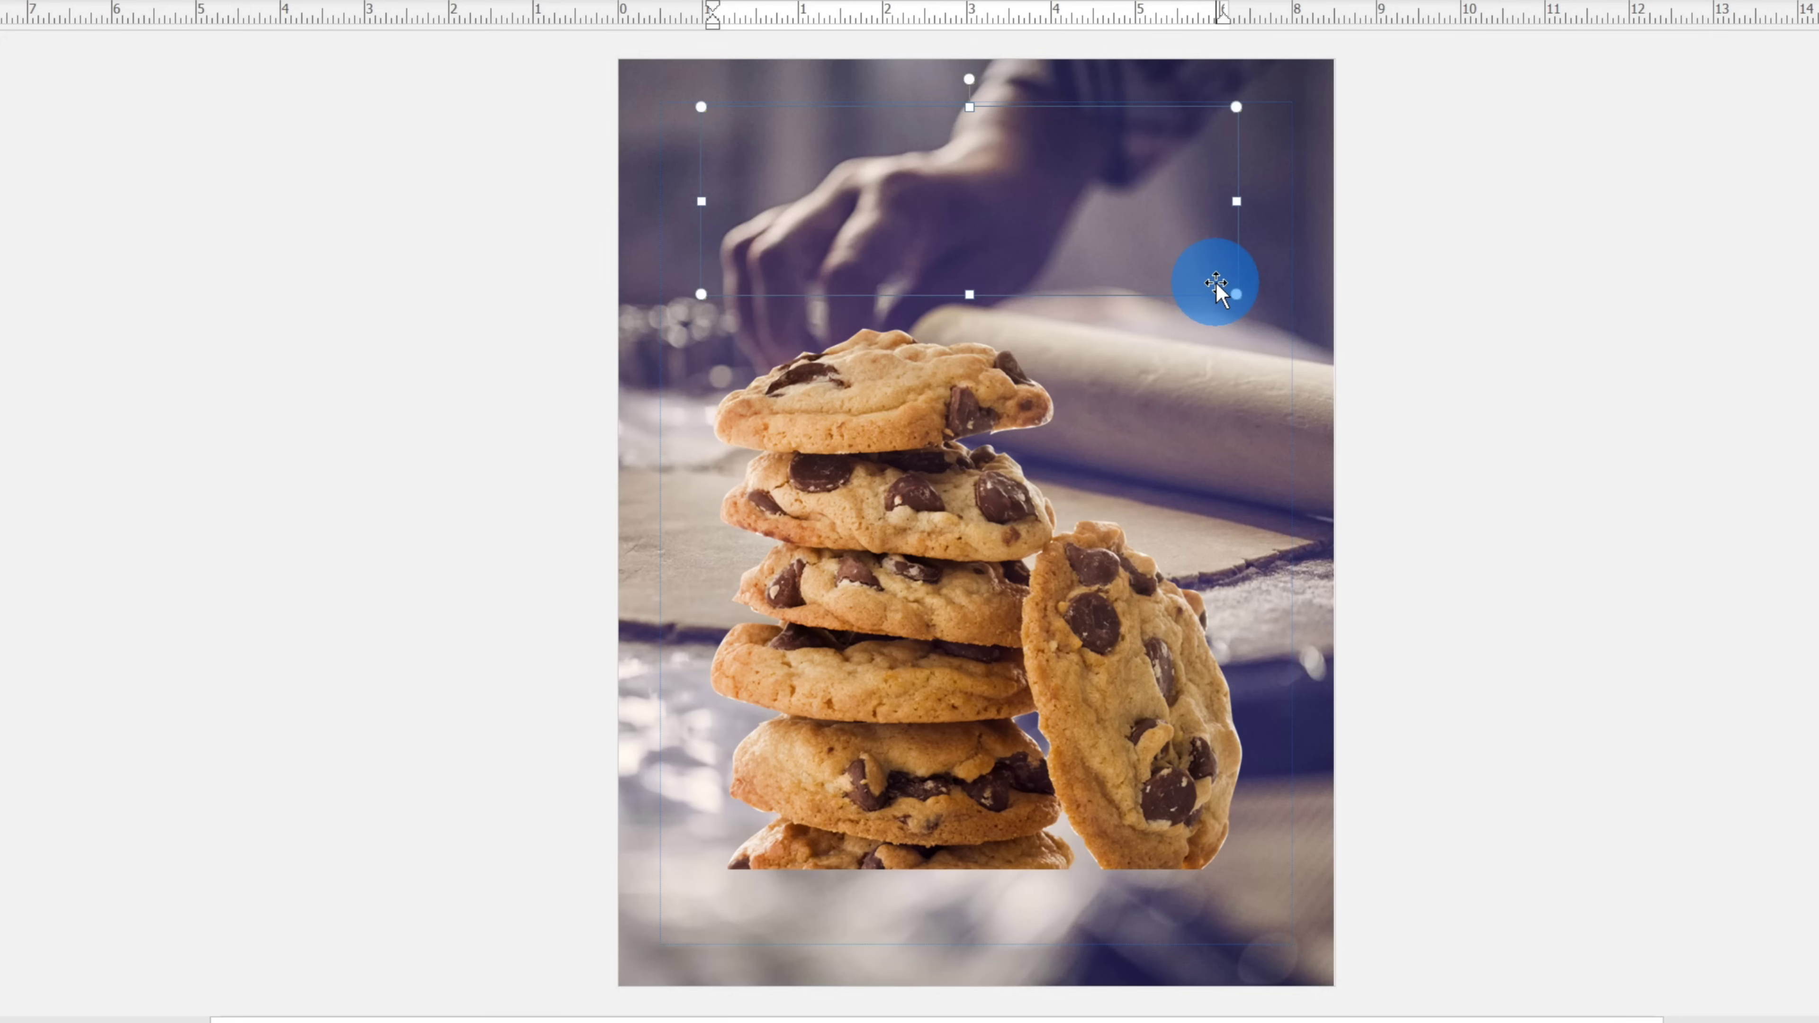
type("Deliciousness in every bite!")
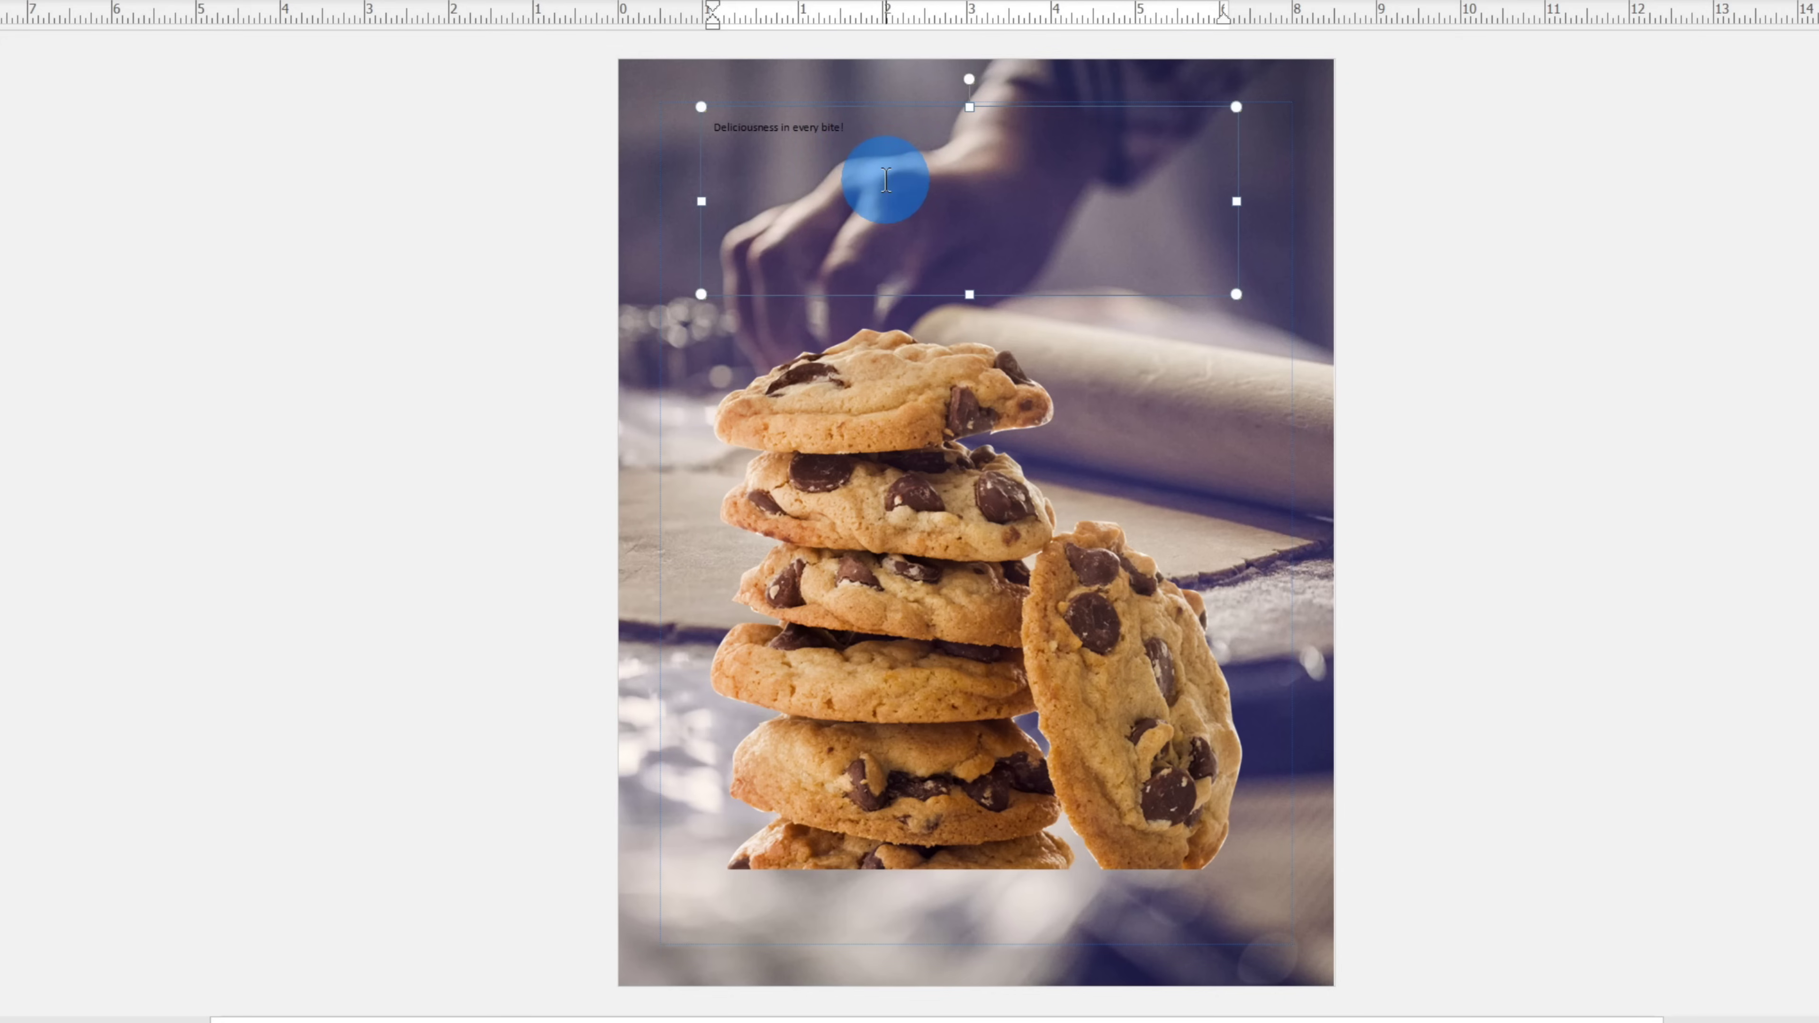
type("!")
left_click_drag(852, 123, 705, 151)
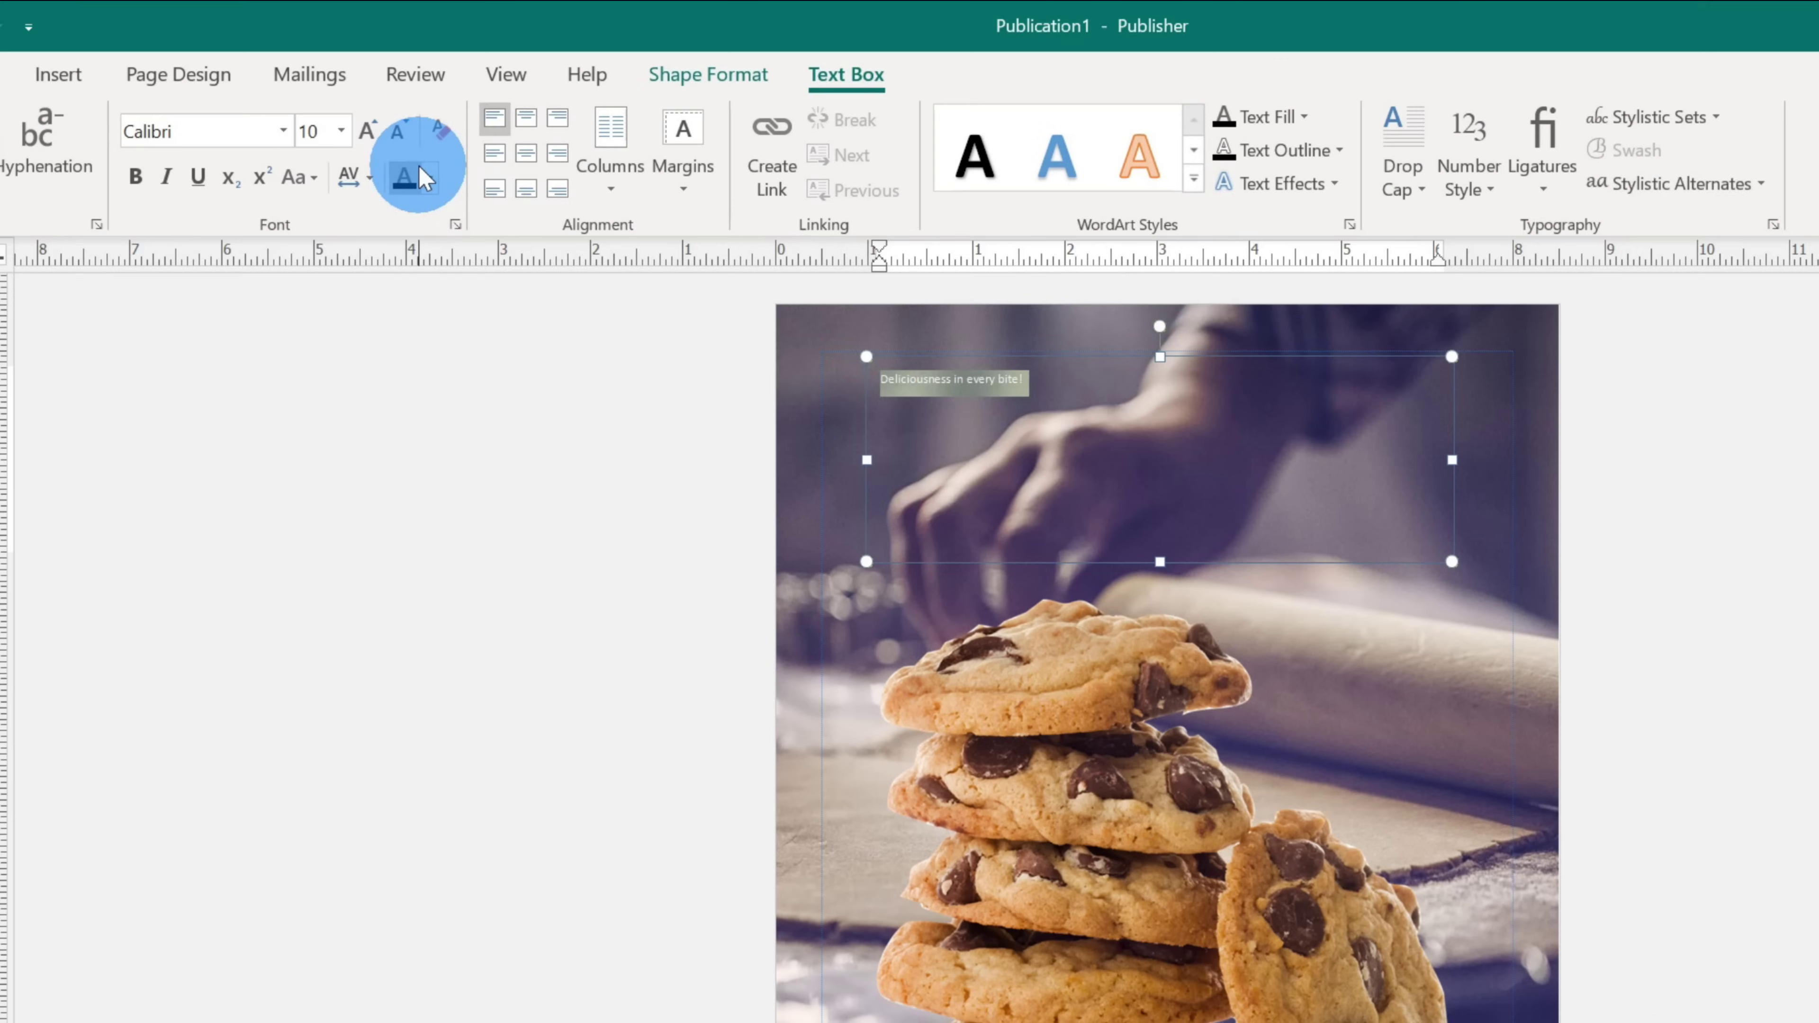
Step: Color the headline text white and set its font size to 40
left_click(429, 179)
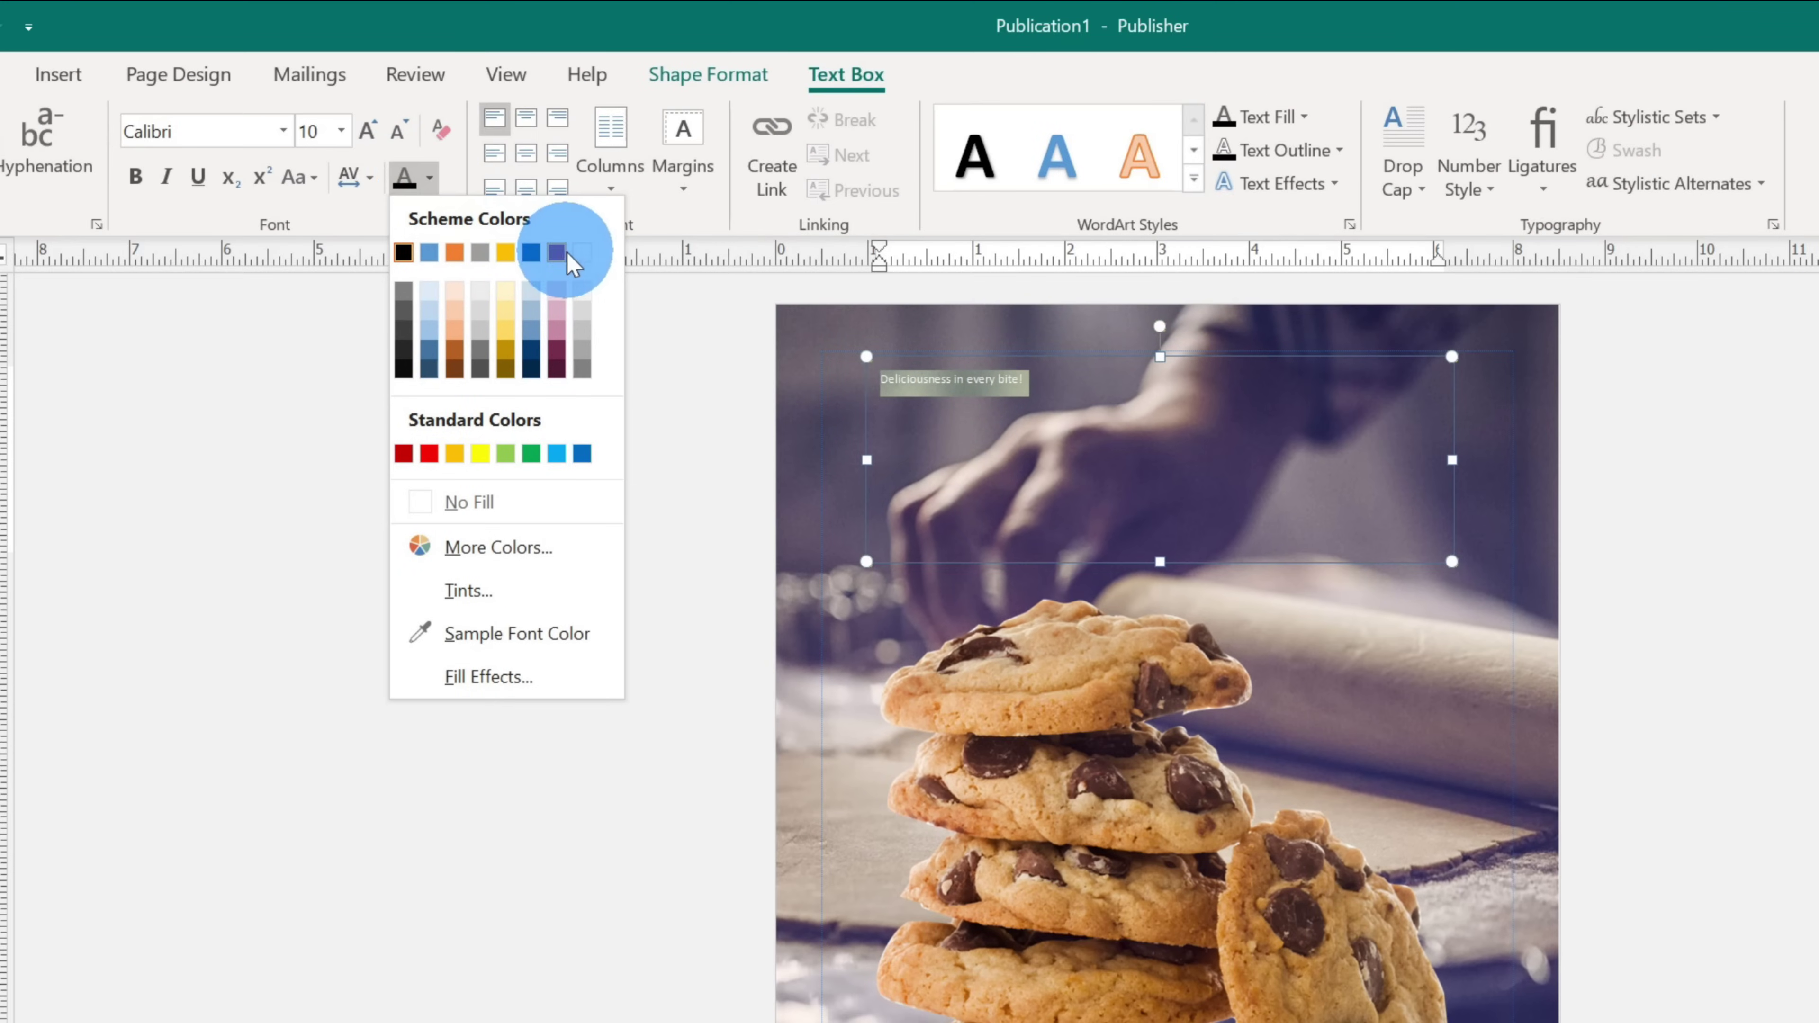
left_click(583, 252)
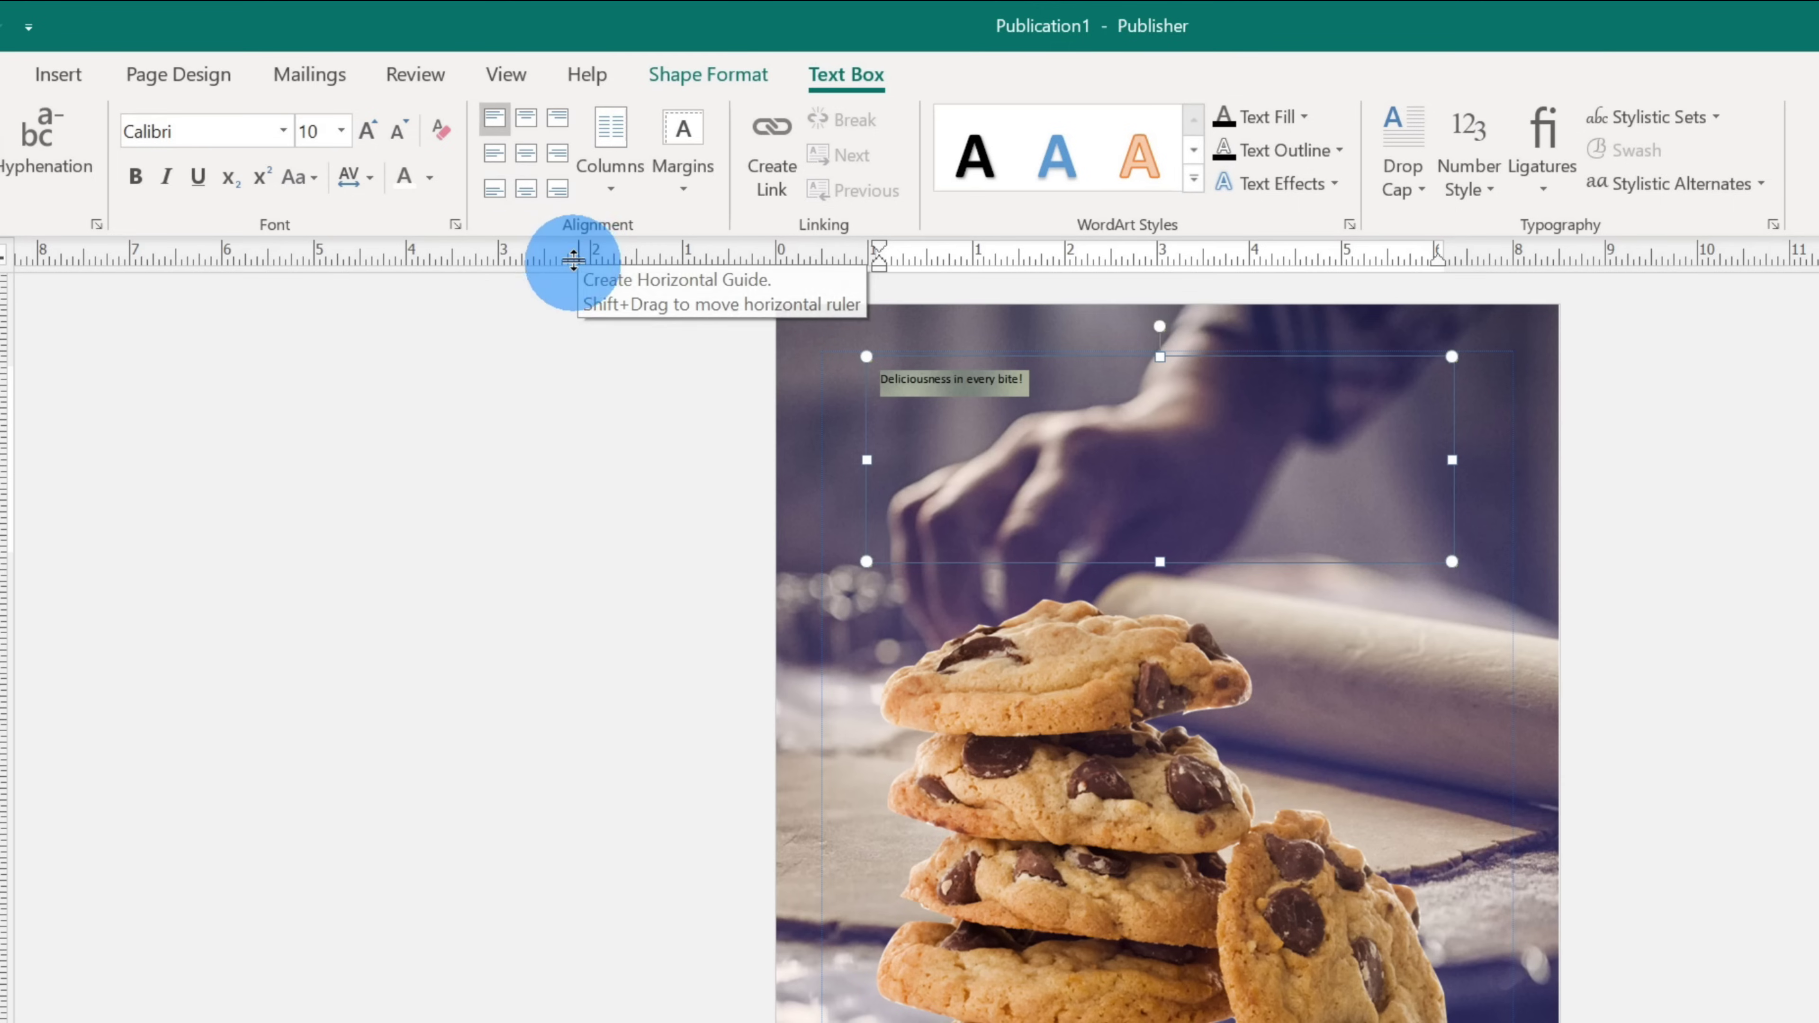
left_click(367, 130)
left_click(366, 129)
left_click(367, 130)
left_click(367, 130)
left_click(367, 129)
left_click(367, 130)
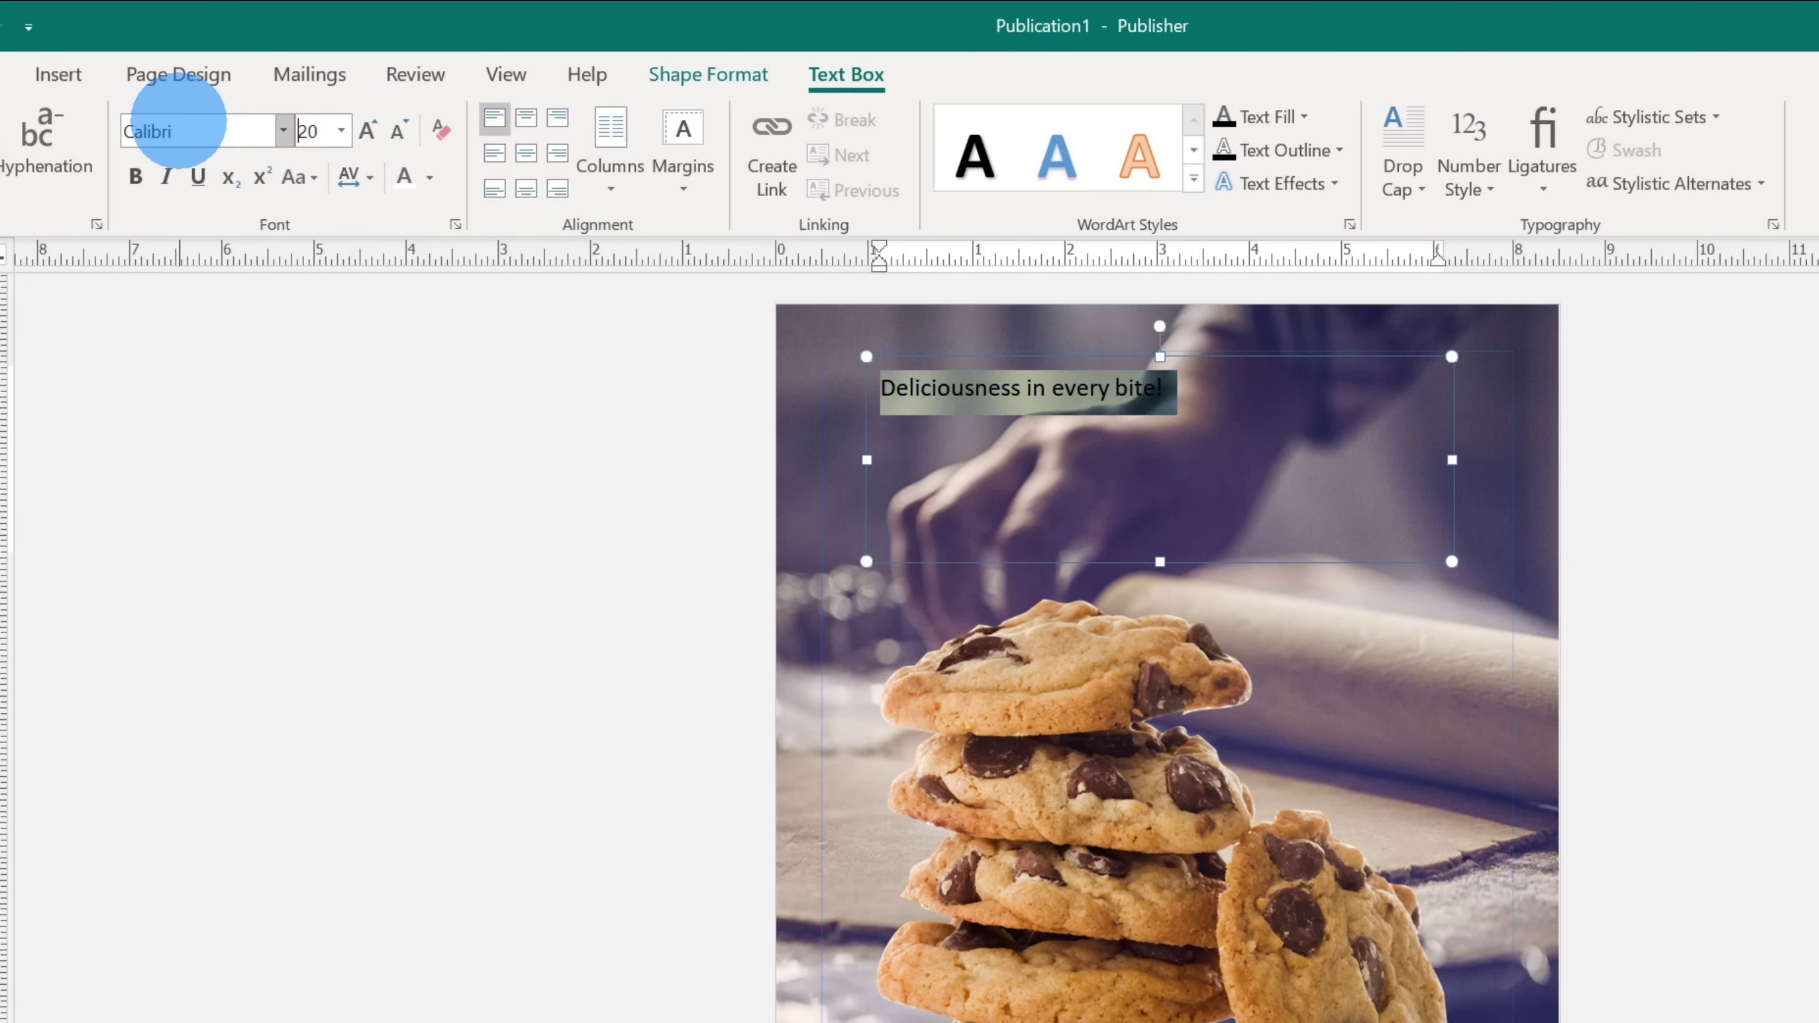
left_click(178, 129)
type("40")
key("Return")
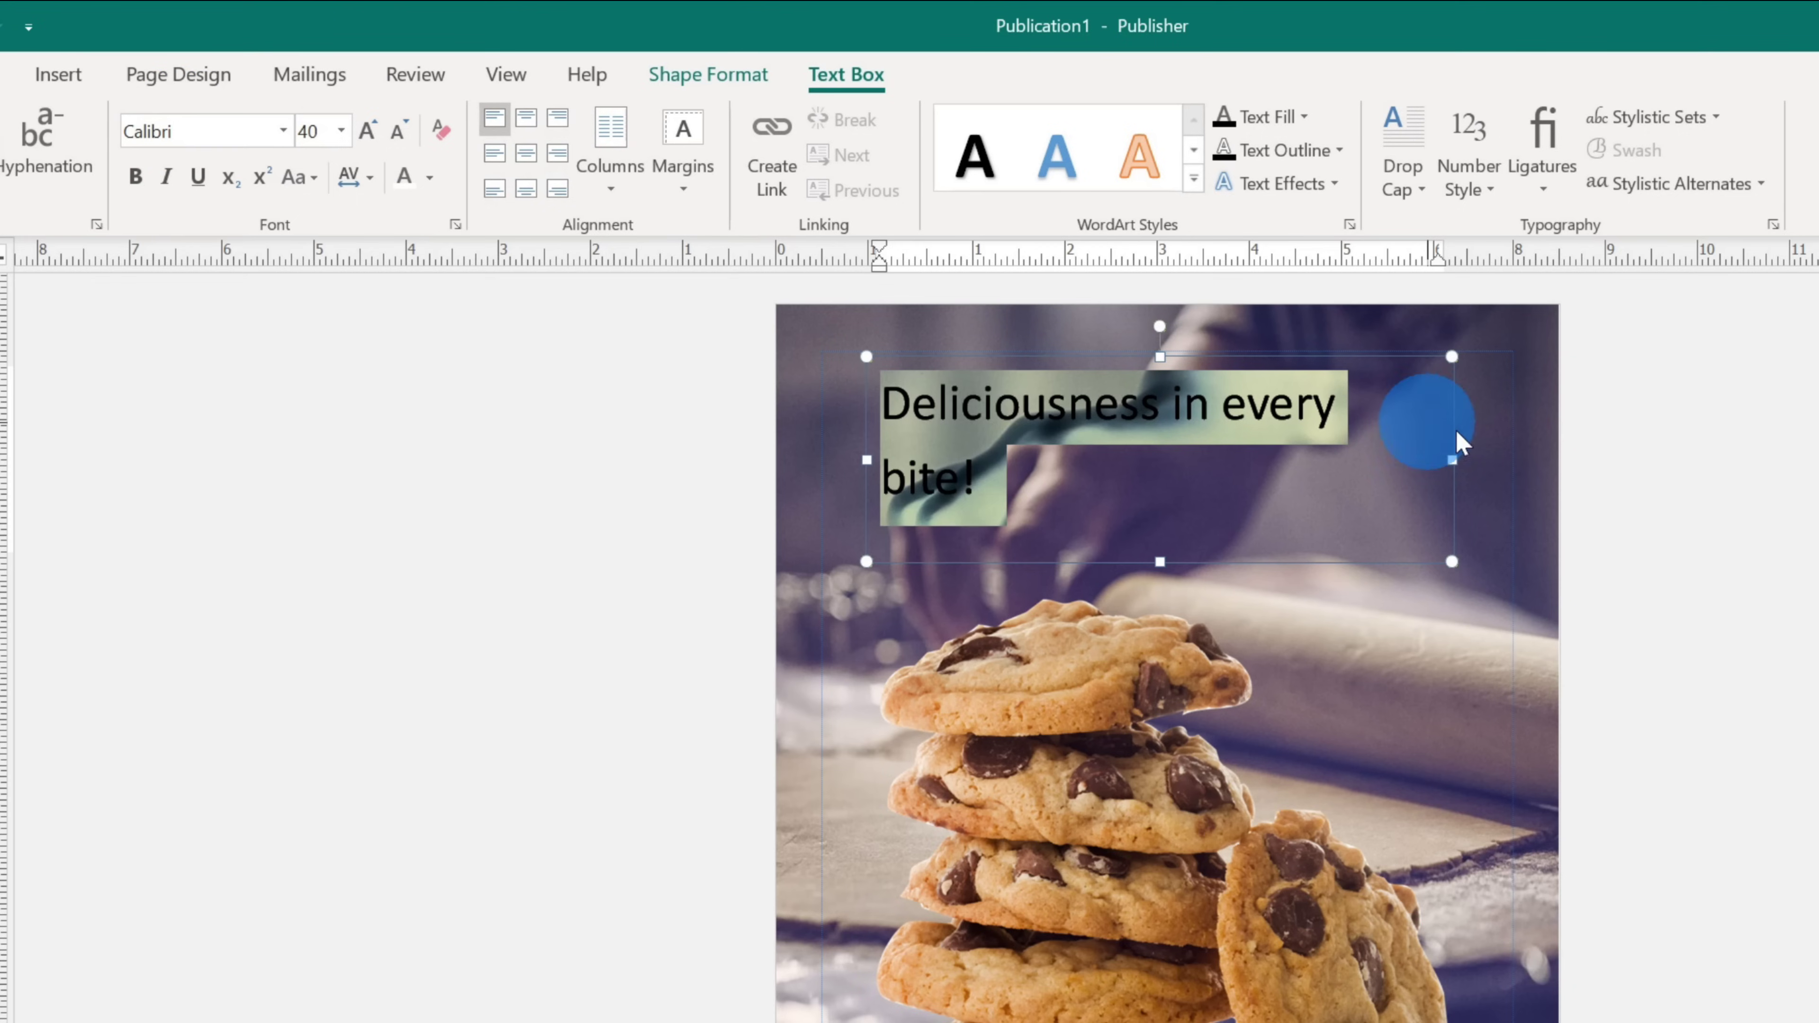
left_click(1551, 435)
Step: Select all the headline text and change its font to ChunkFive
left_click(1192, 398)
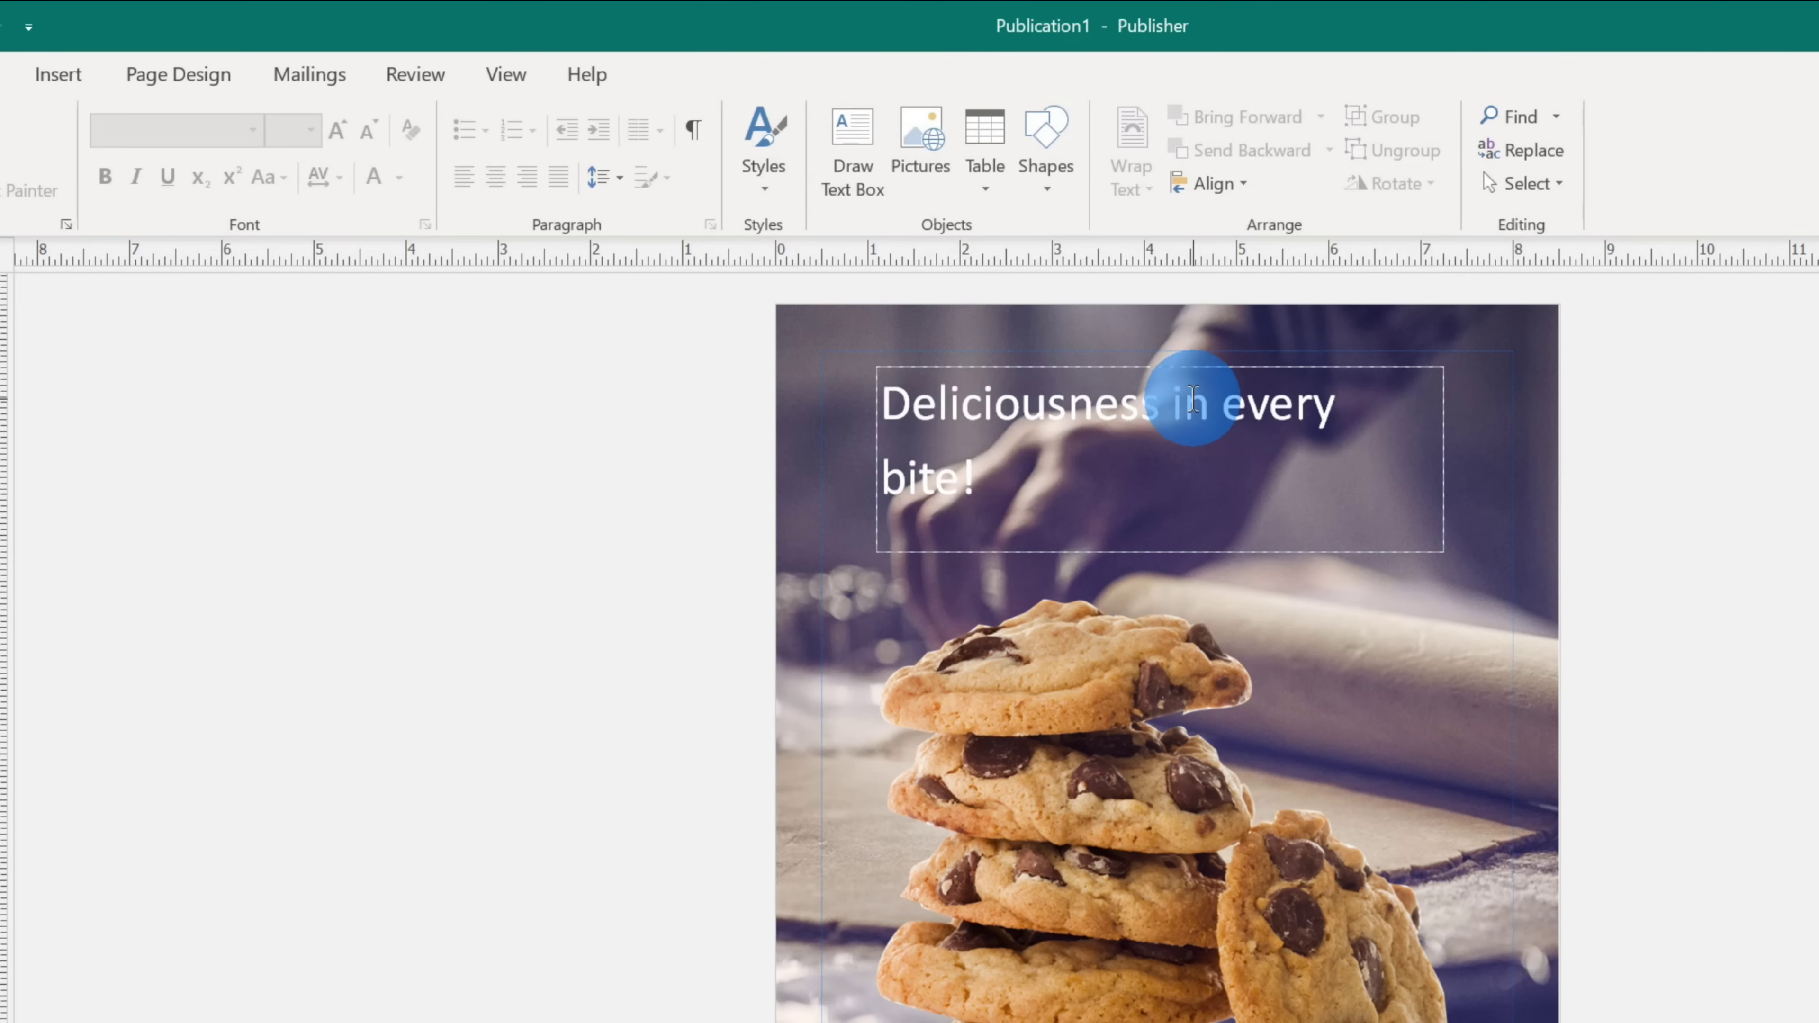
left_click(1192, 397)
key("ctrl+a")
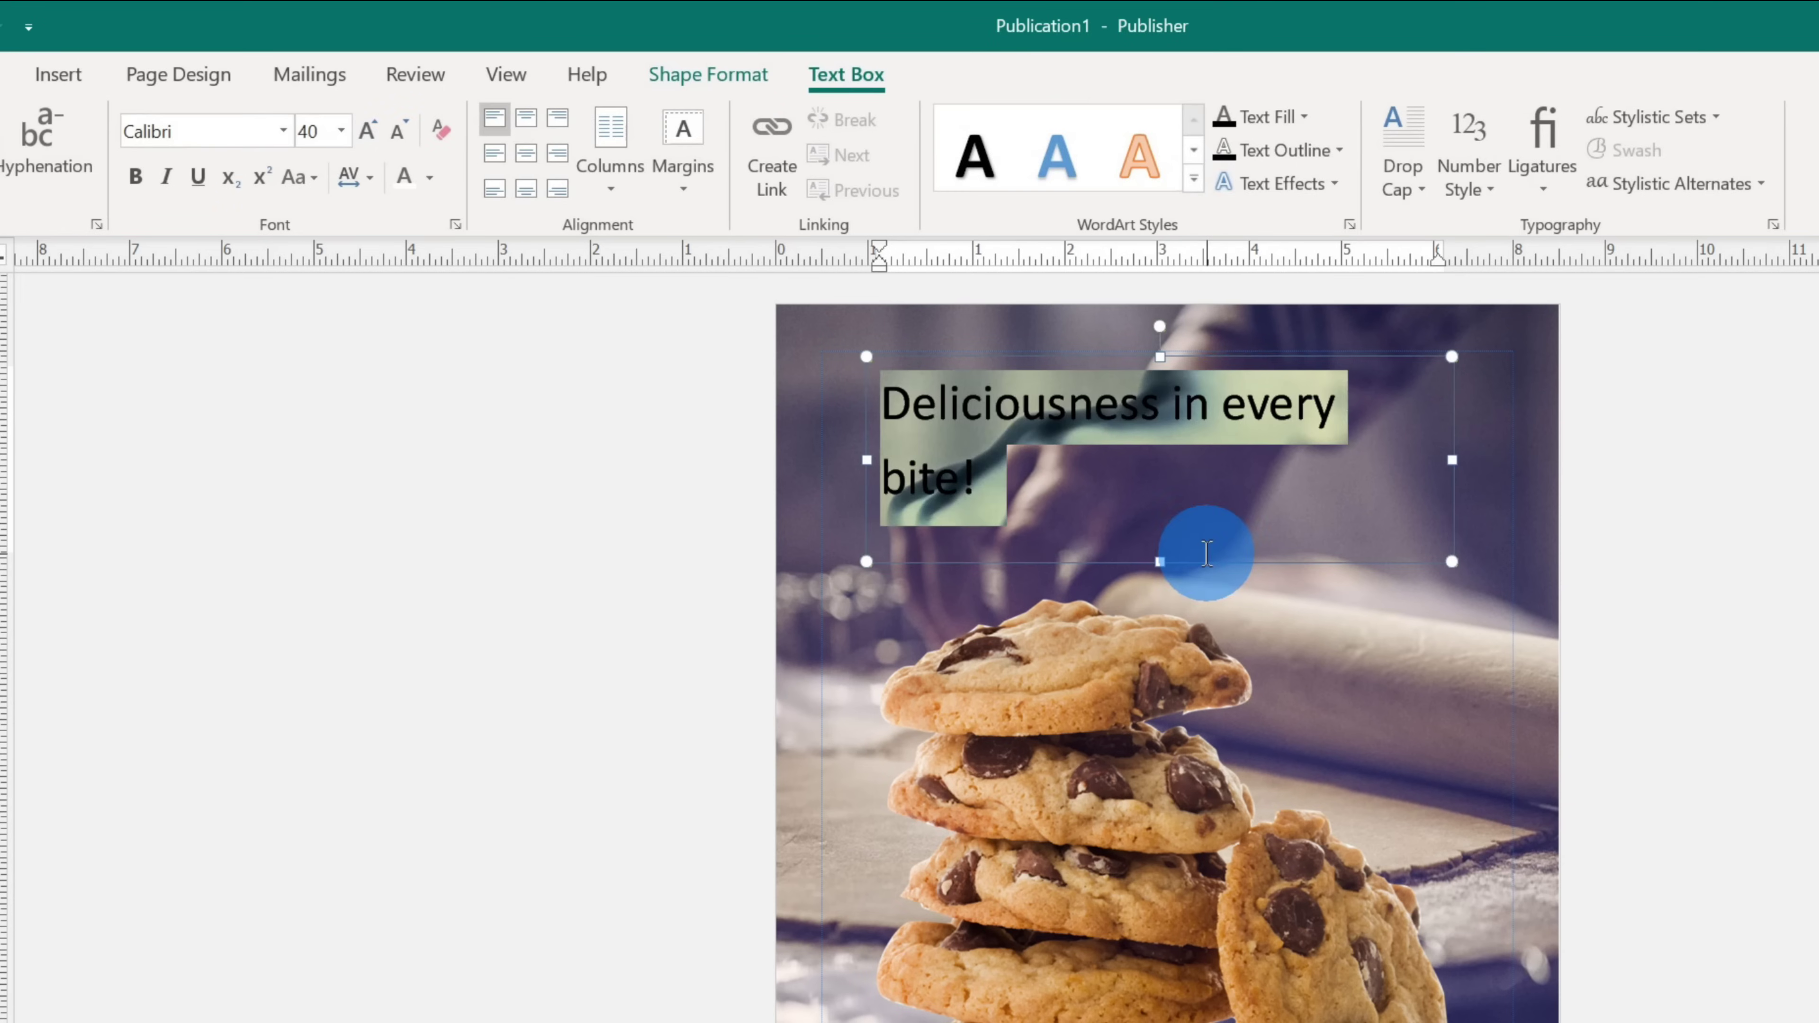
left_click(285, 130)
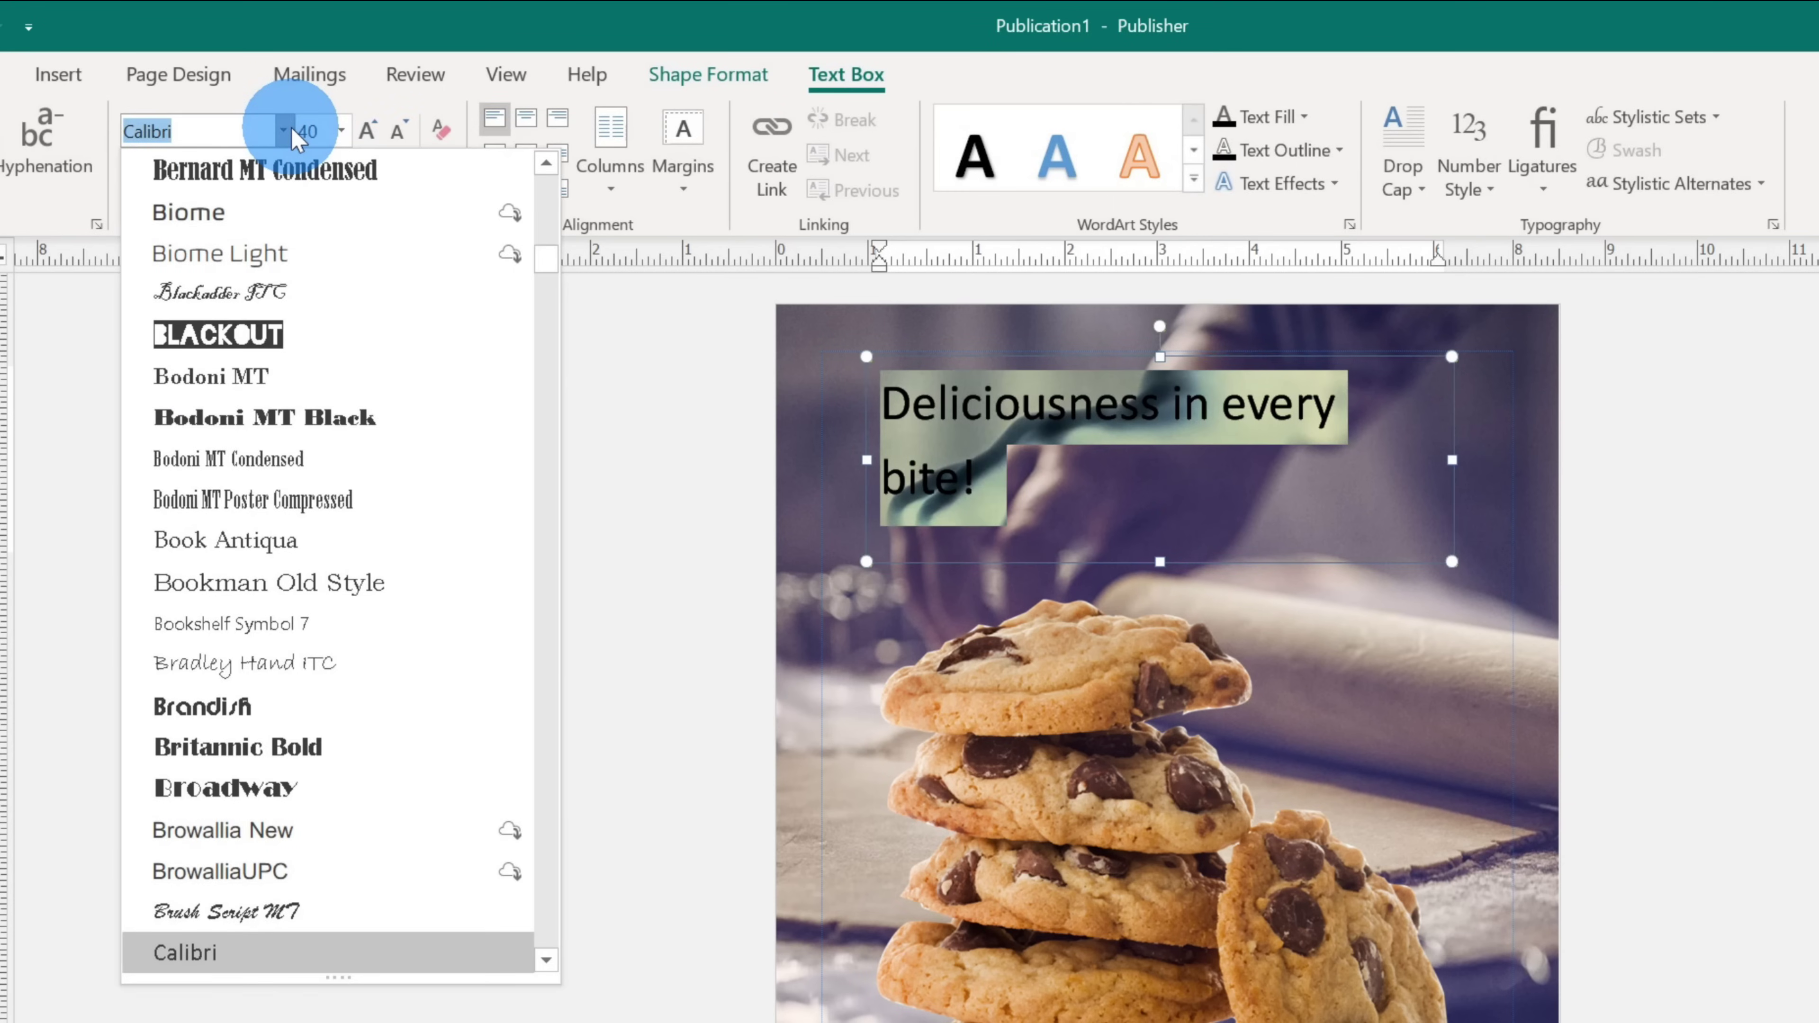
scroll(344, 266, "down", 7)
scroll(344, 265, "down", 1)
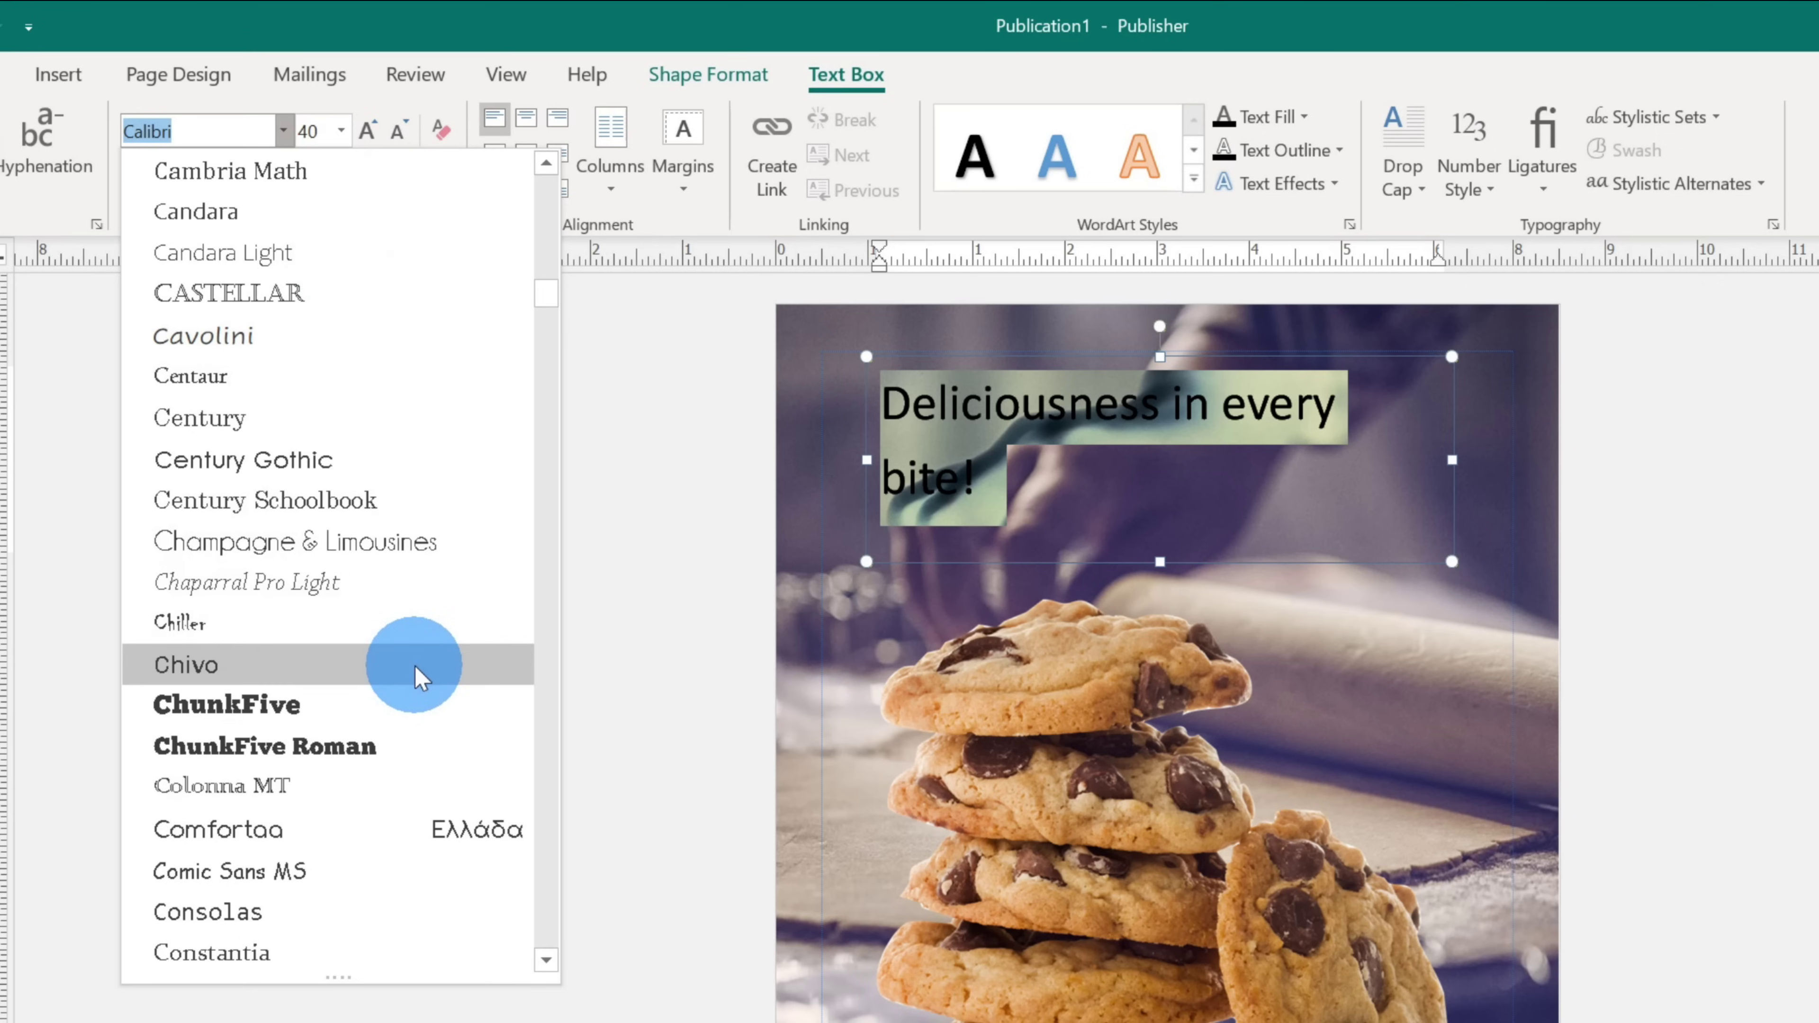
left_click(326, 703)
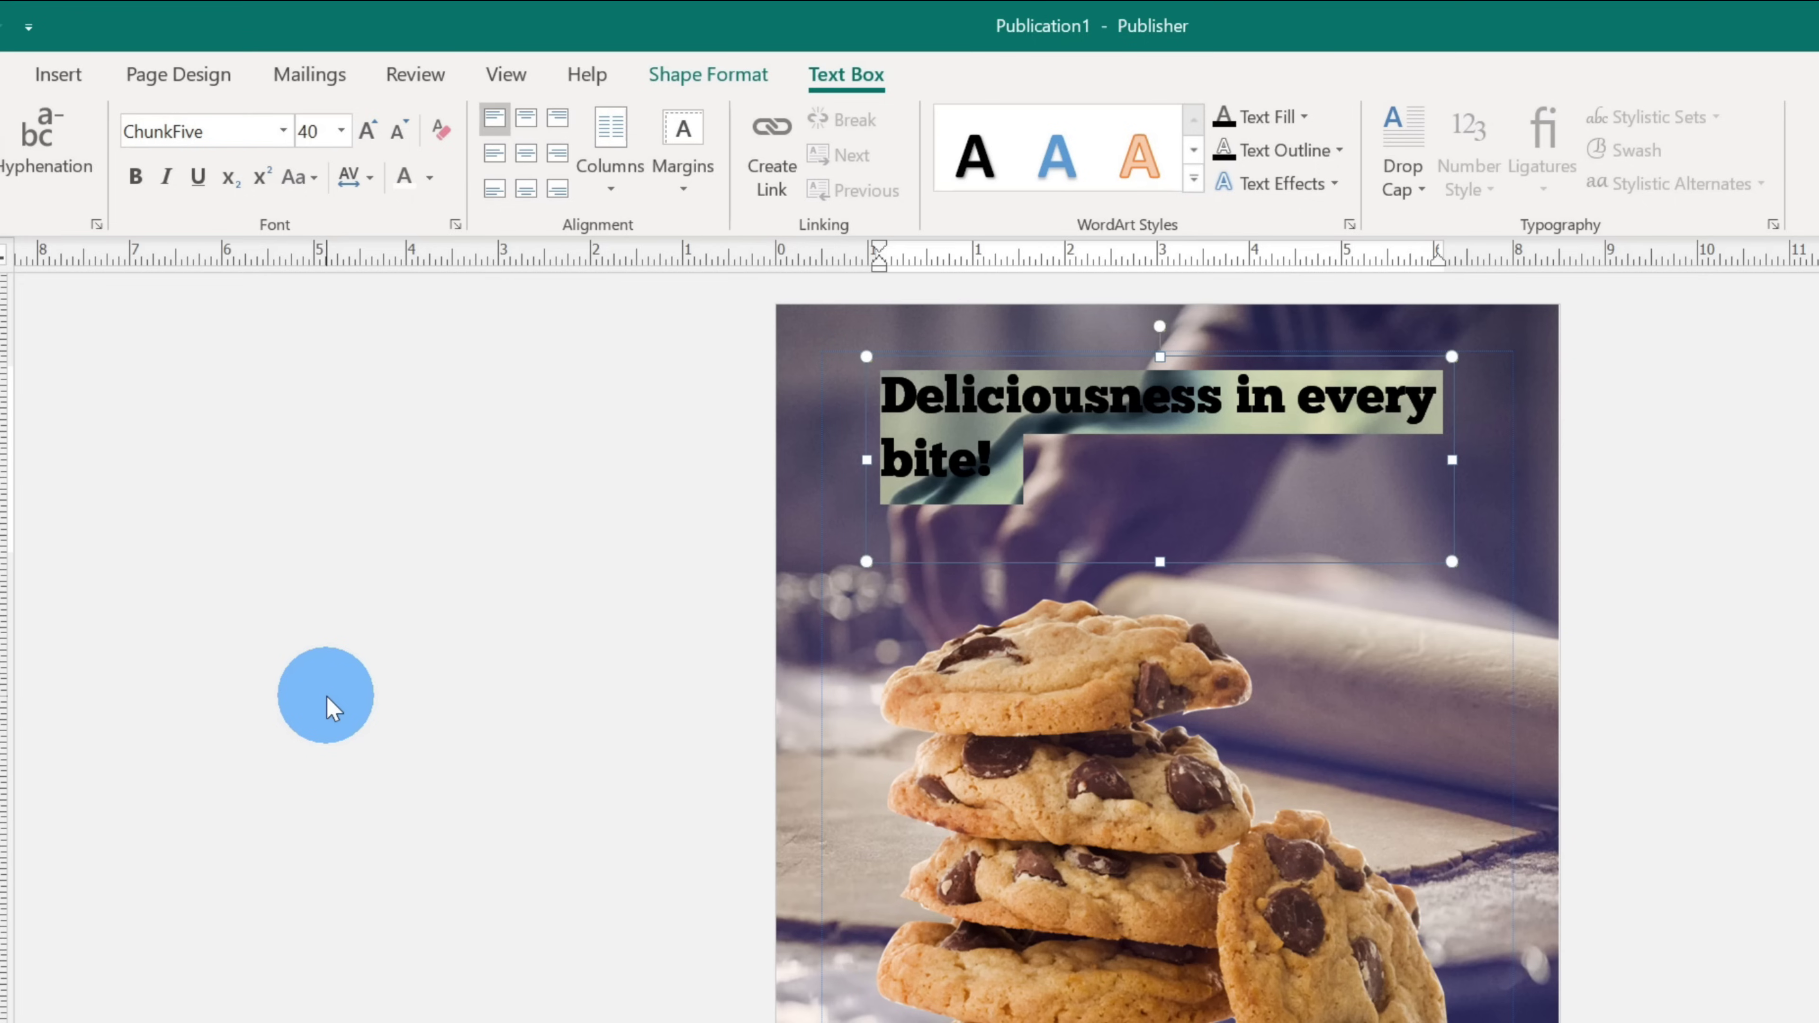
Step: Enlarge the headline text to font size 48
left_click(367, 130)
left_click(367, 130)
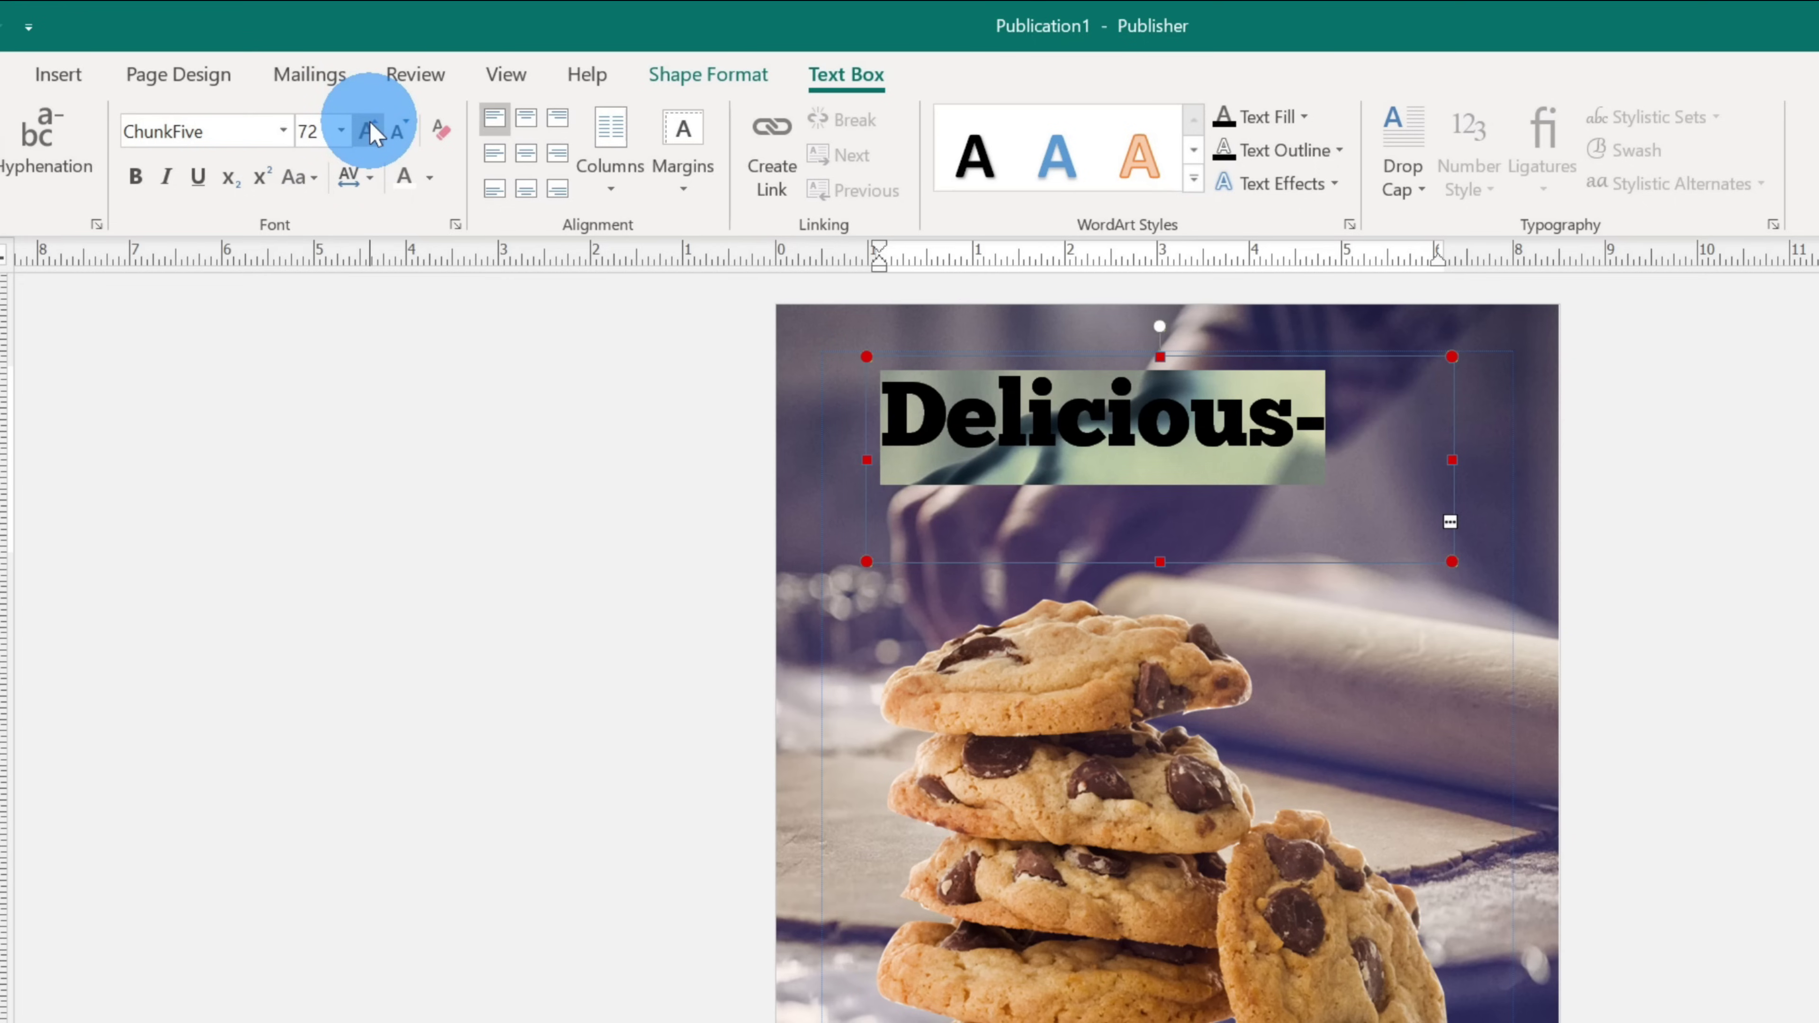
left_click(398, 130)
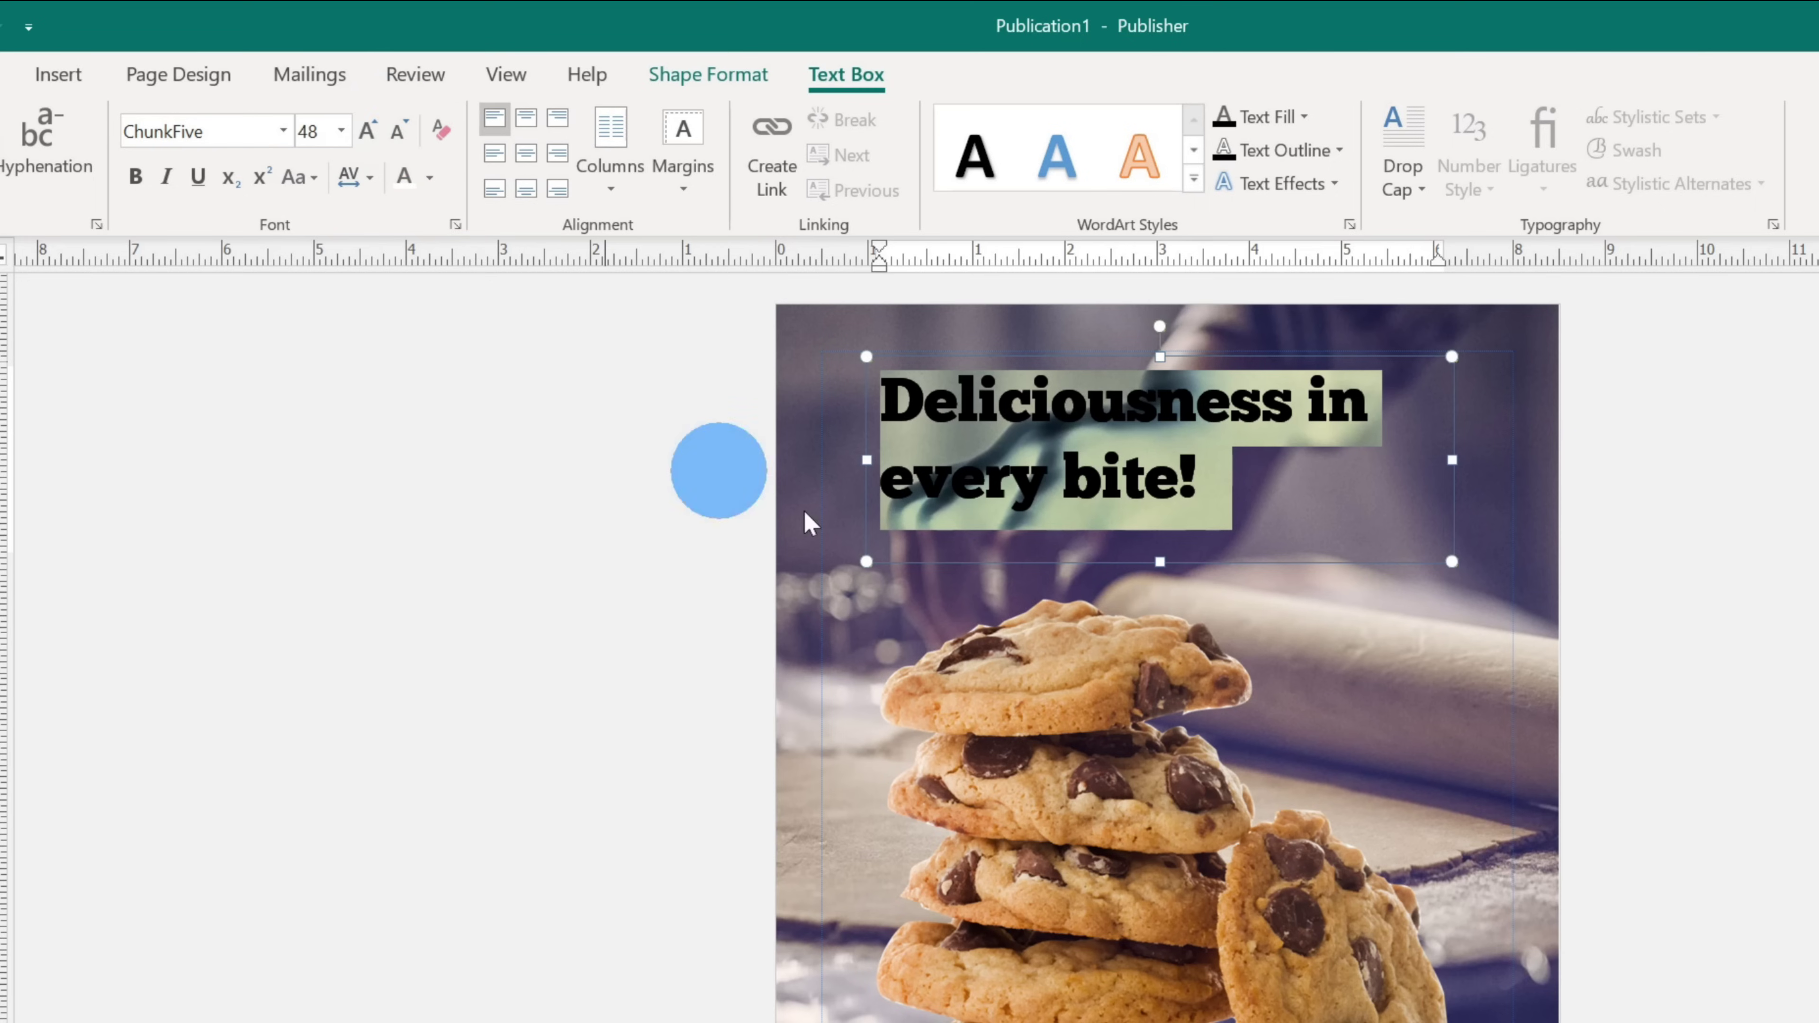
left_click(1400, 522)
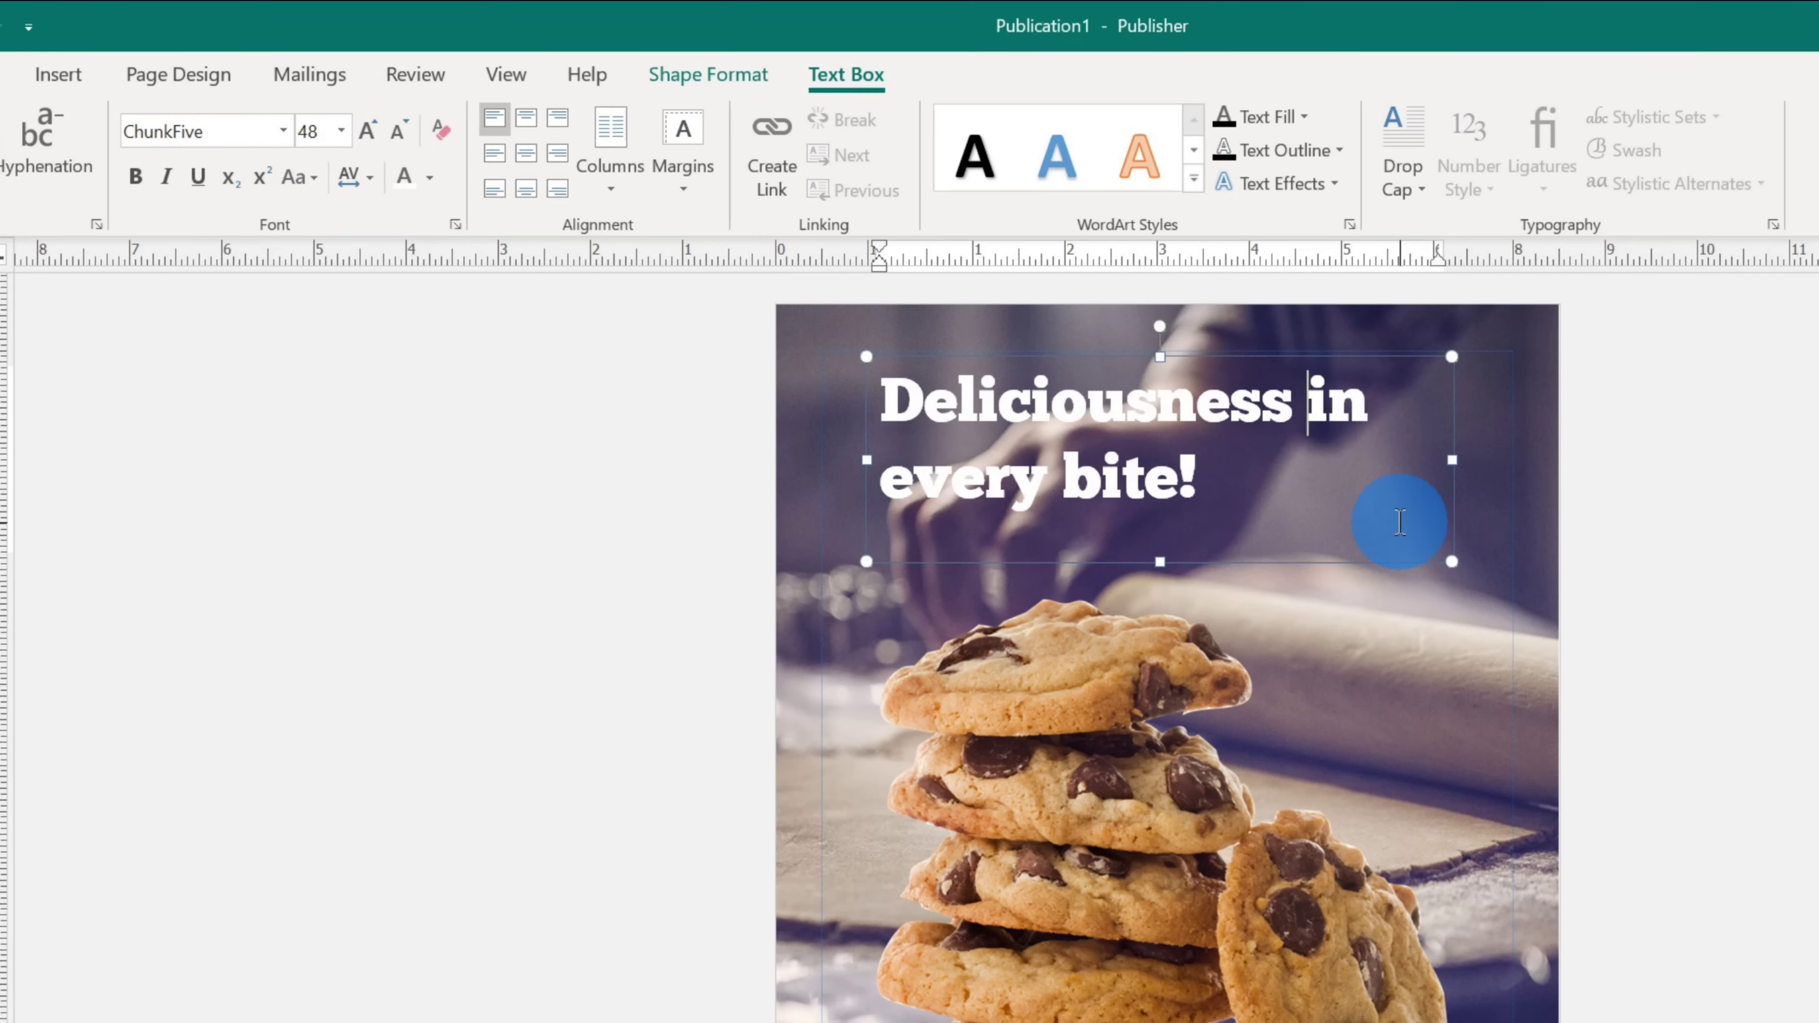
Step: Align the whole headline to the top center of its text box and deselect the box
key("ctrl+a")
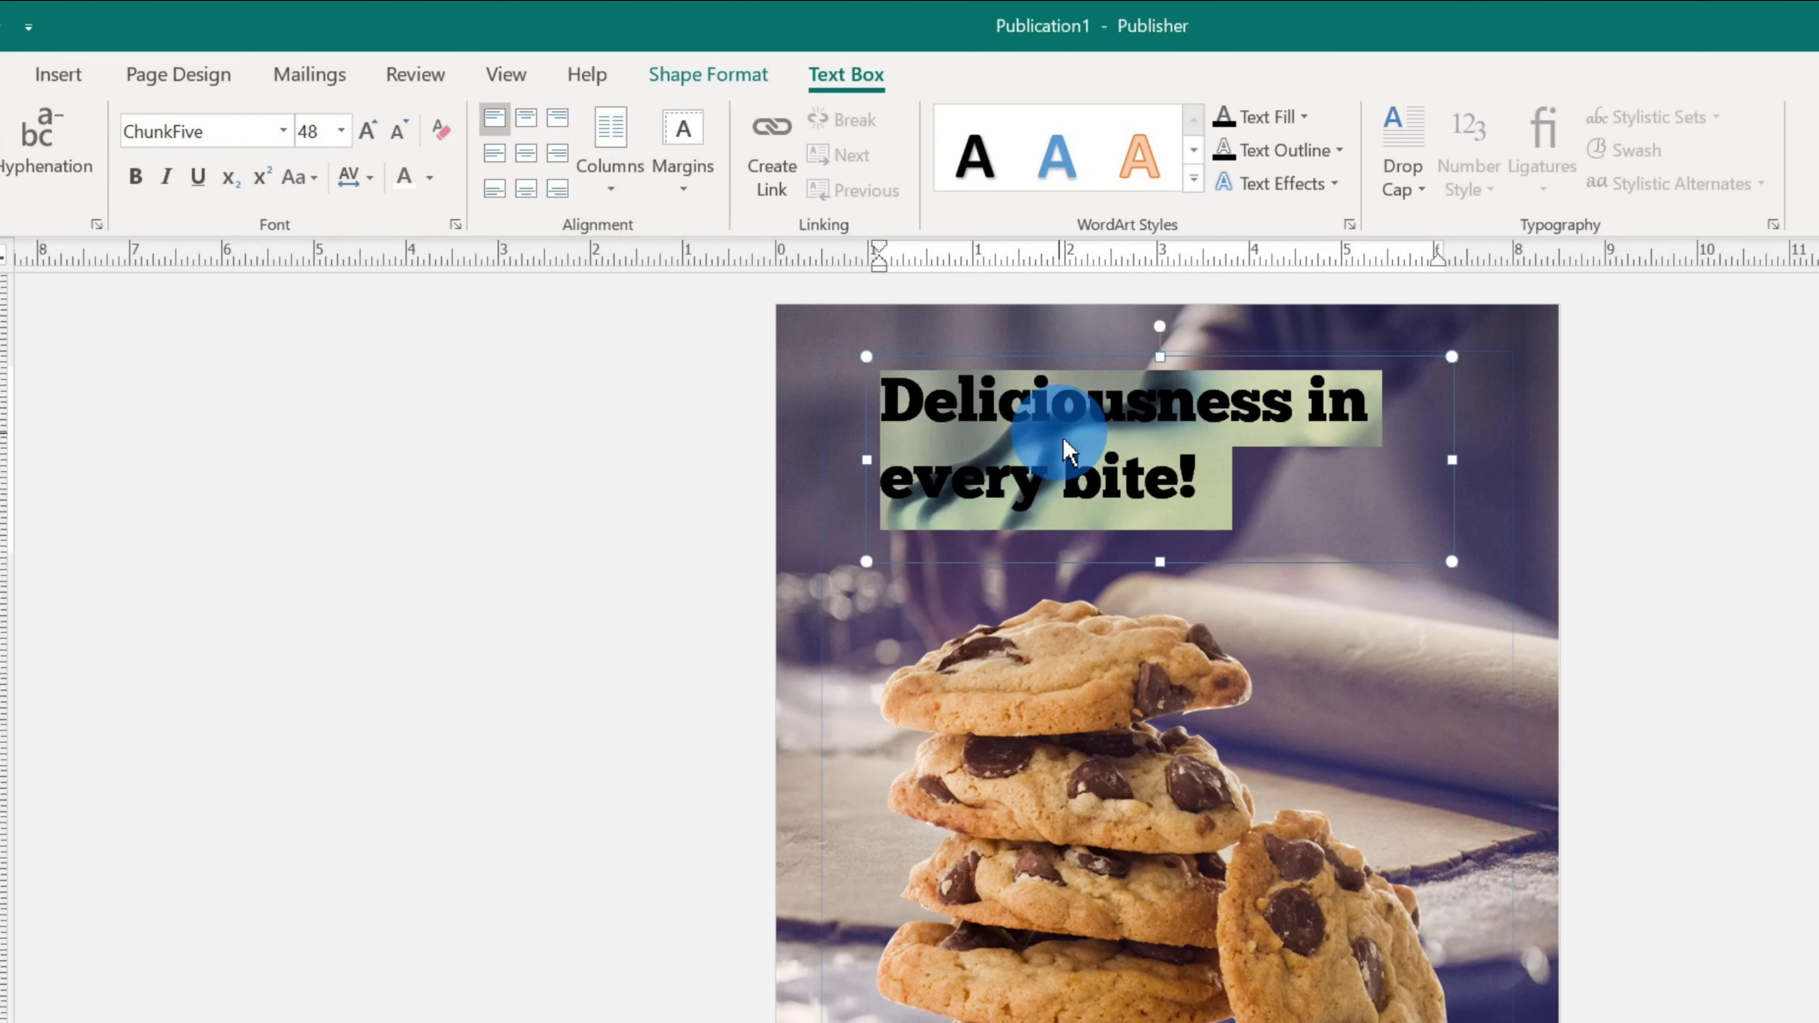
left_click(525, 130)
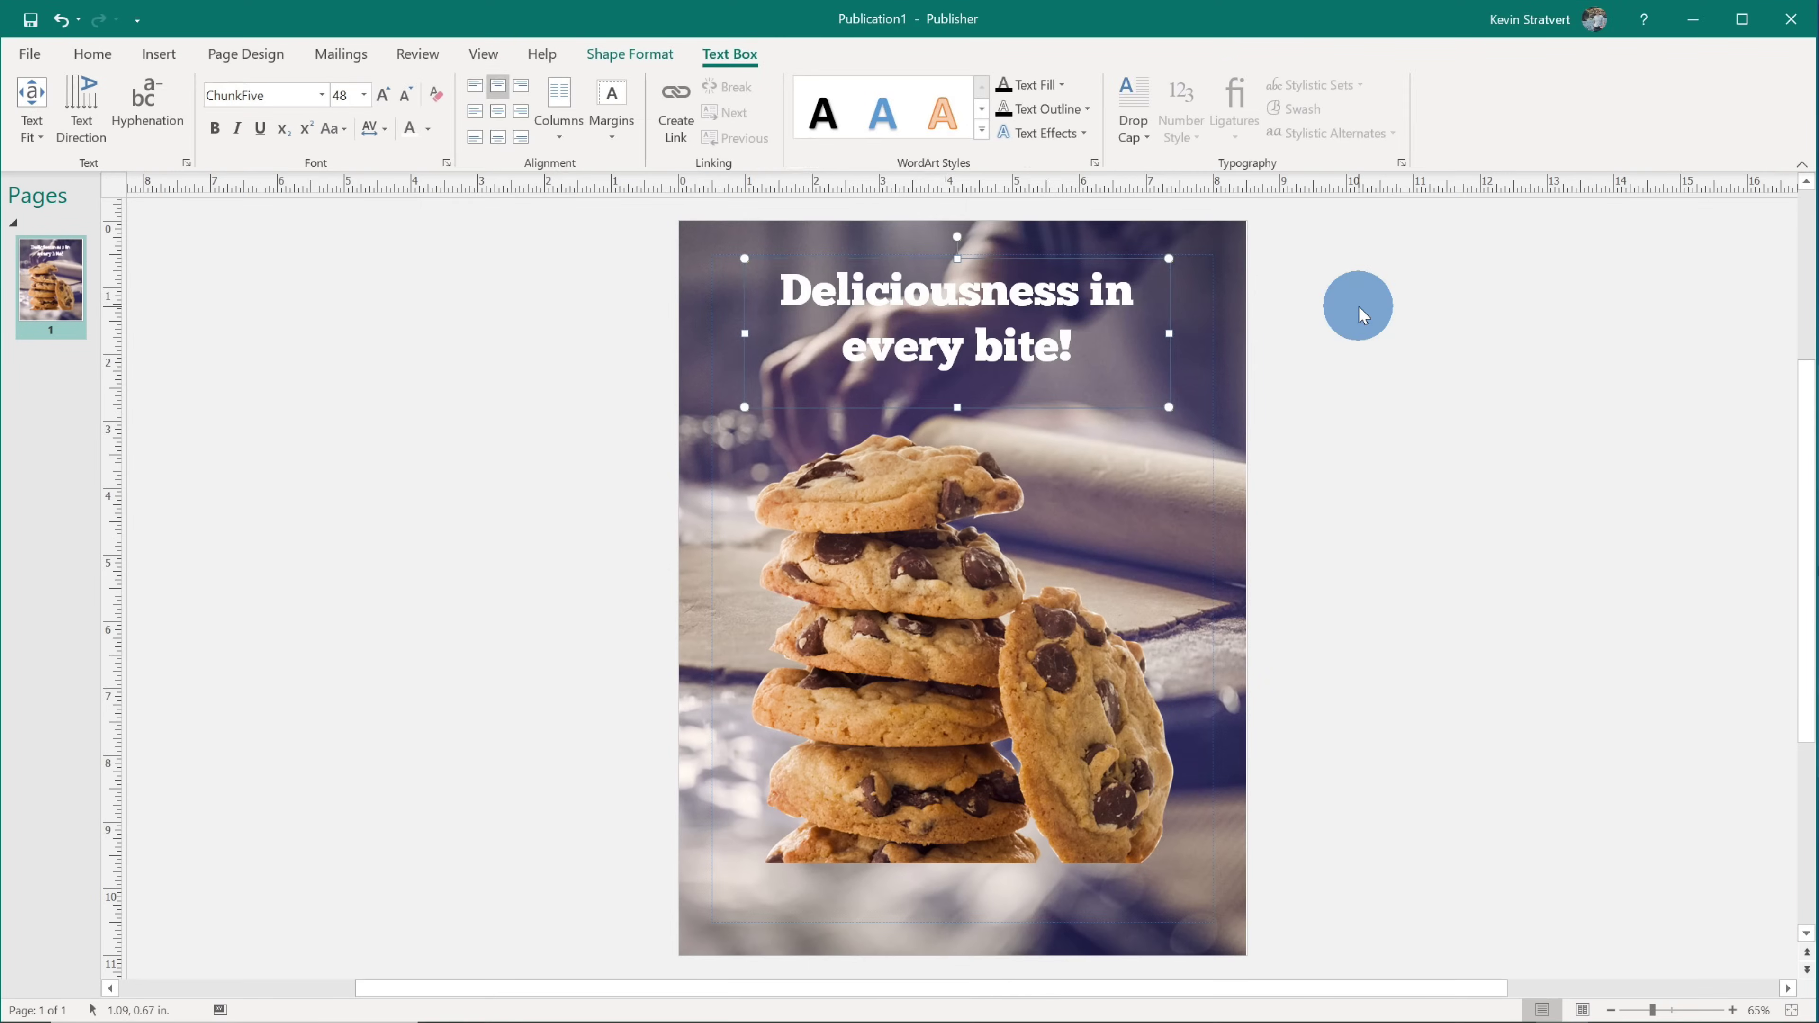
left_click(1437, 331)
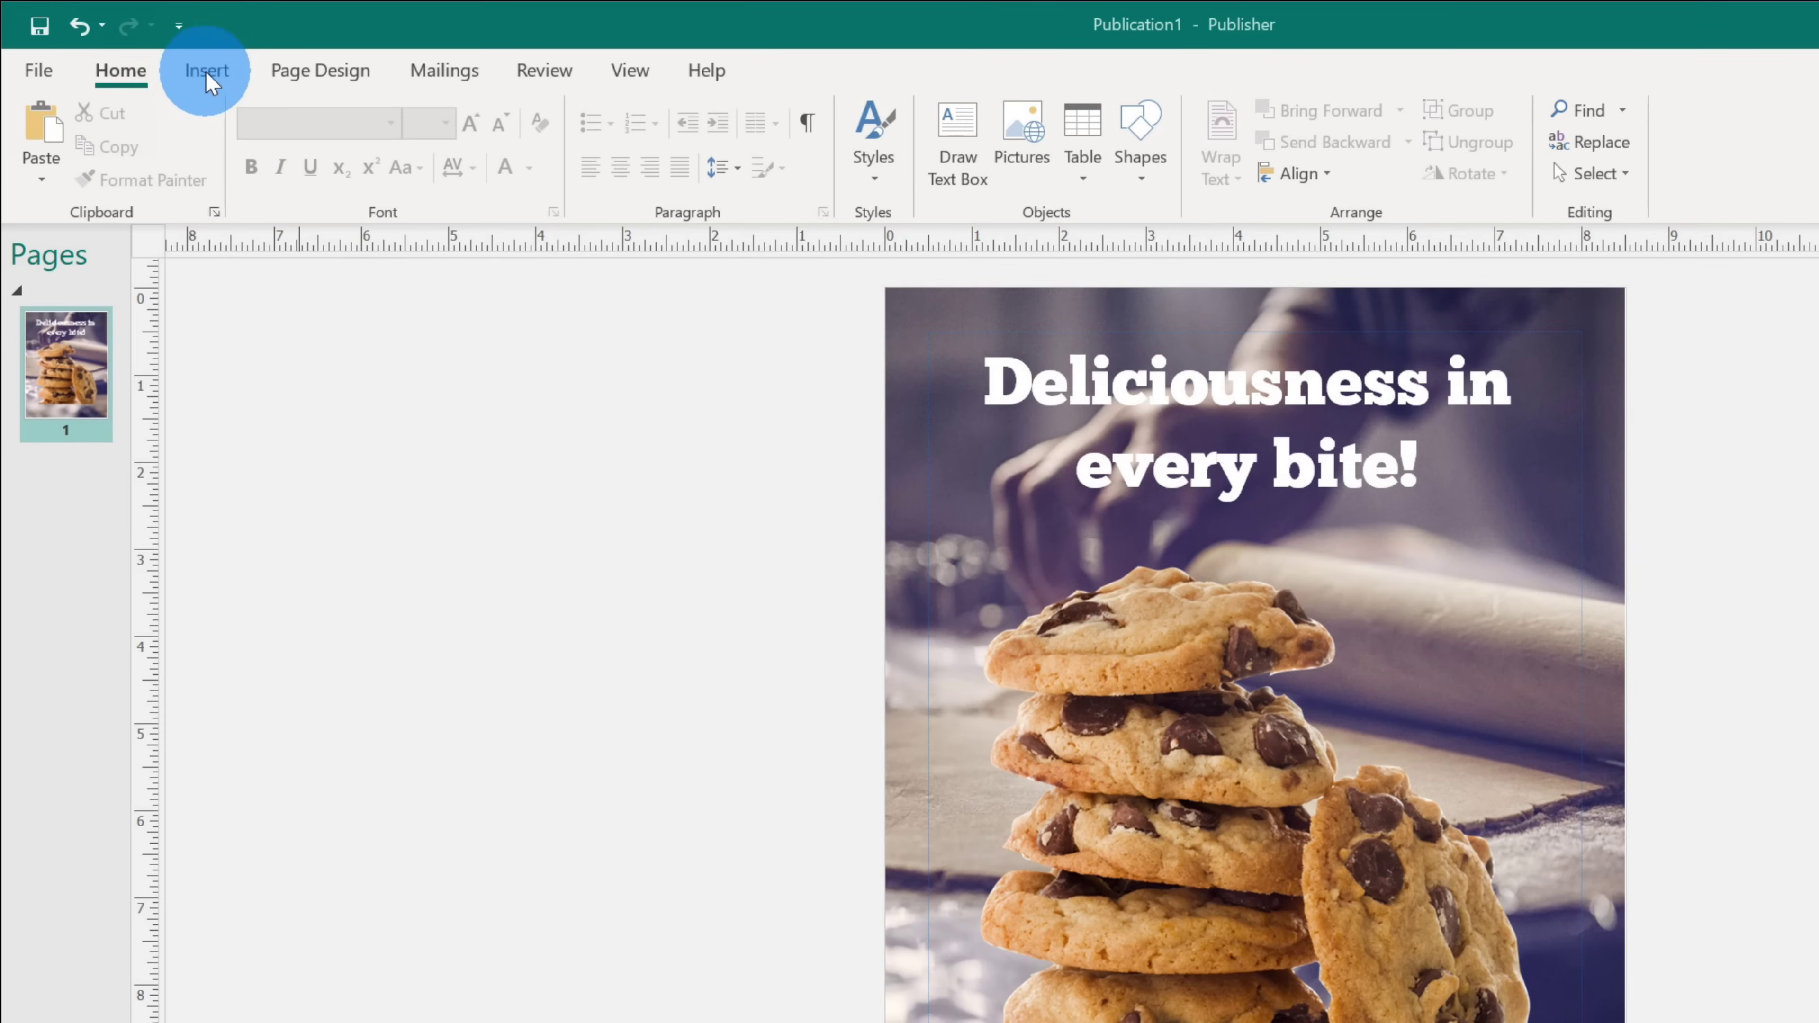
Step: Draw a full-width rectangle about 8.49 x 1.45 in along the bottom edge of the page, below the cookies
left_click(206, 71)
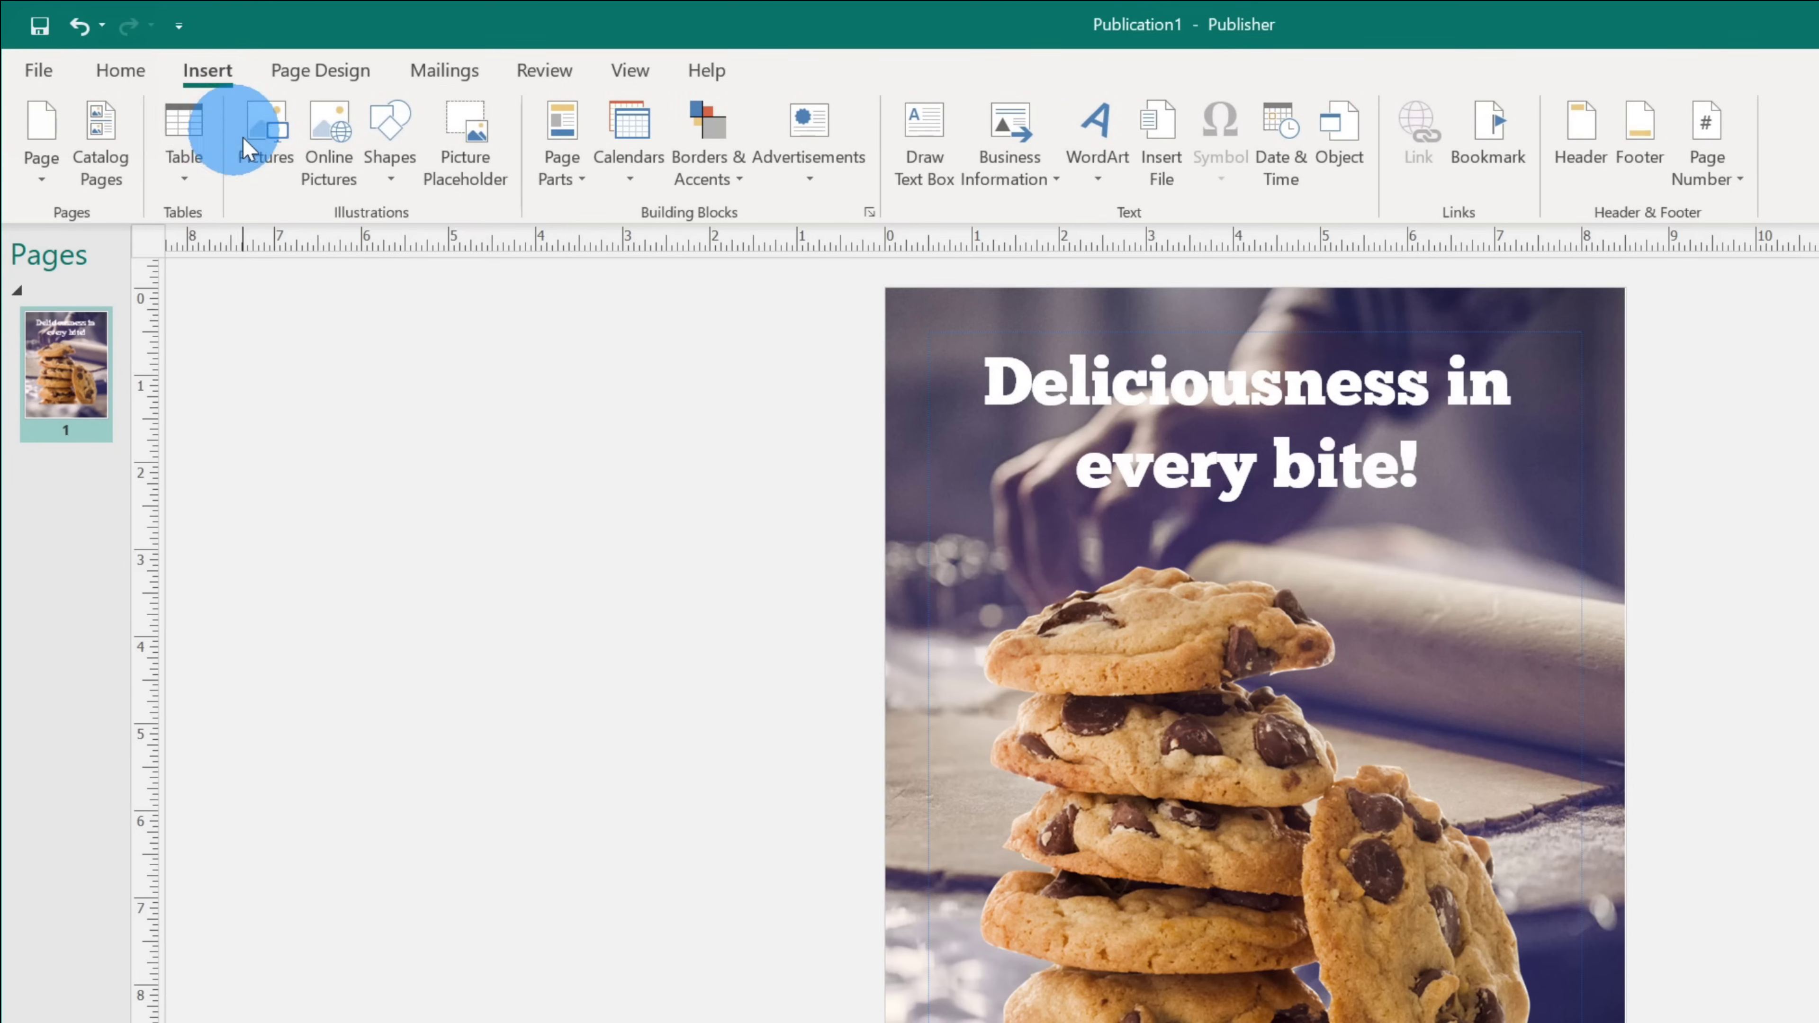
left_click(390, 185)
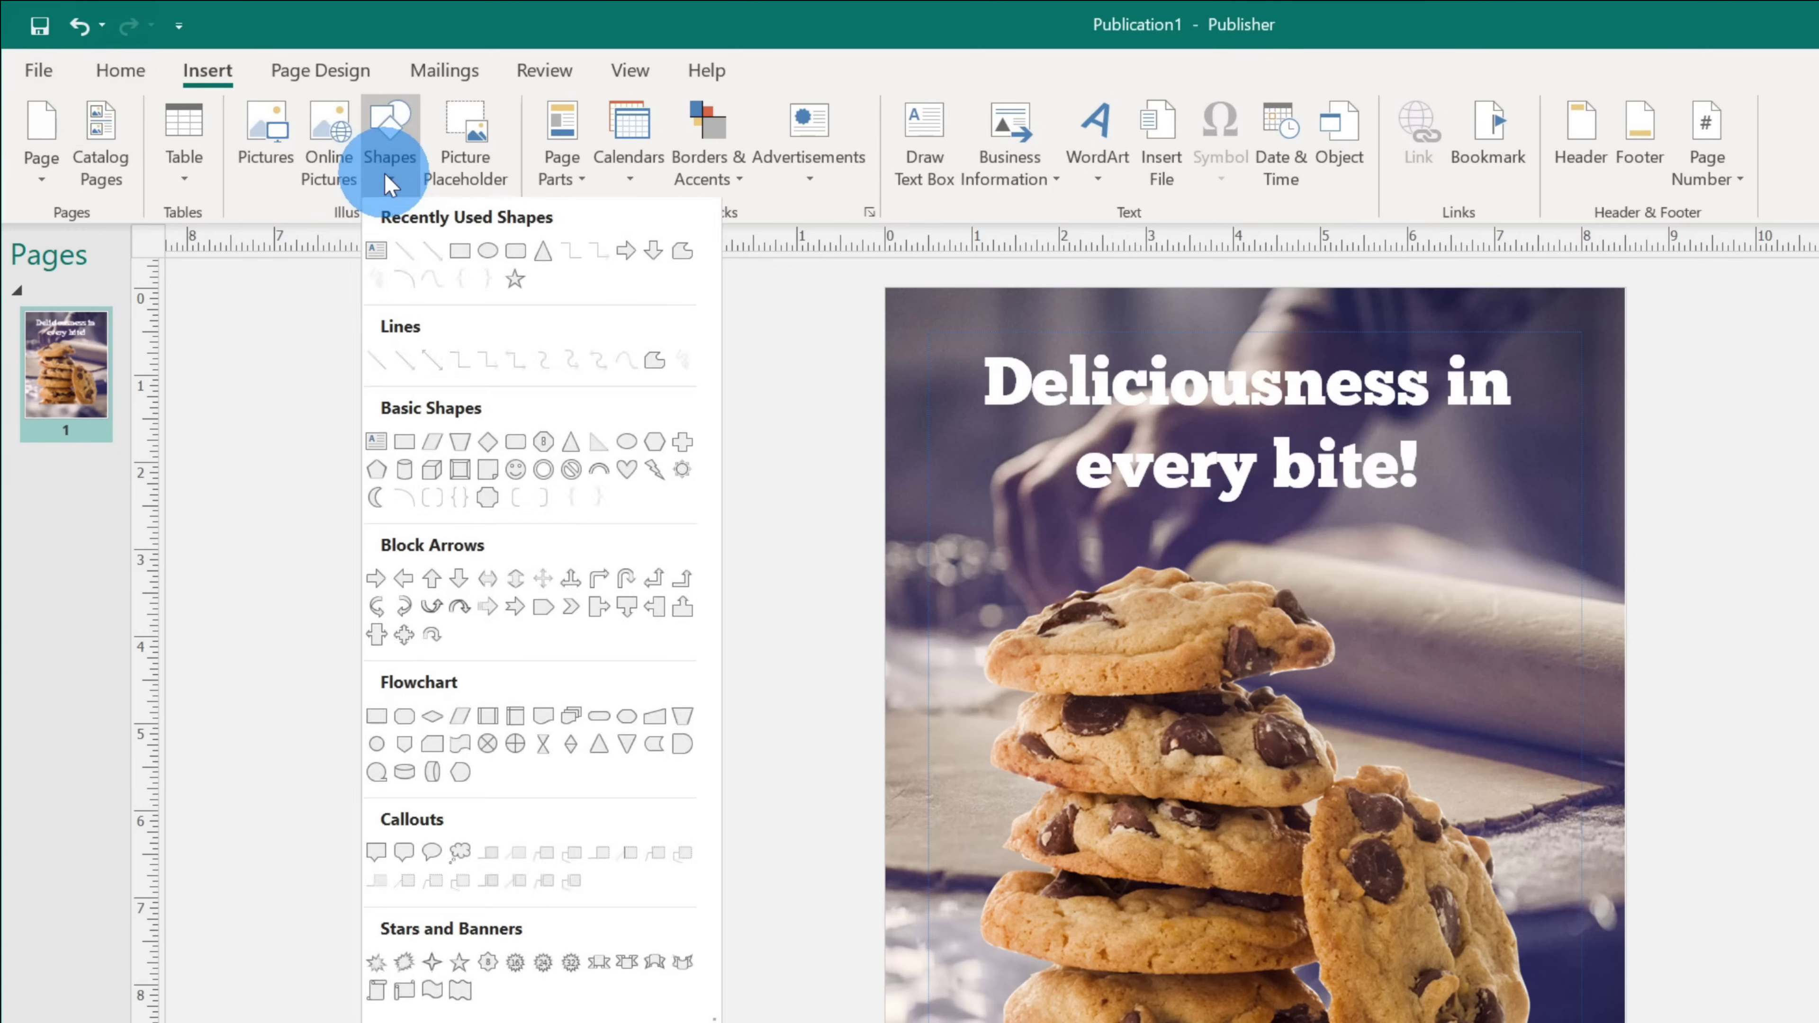
left_click(459, 255)
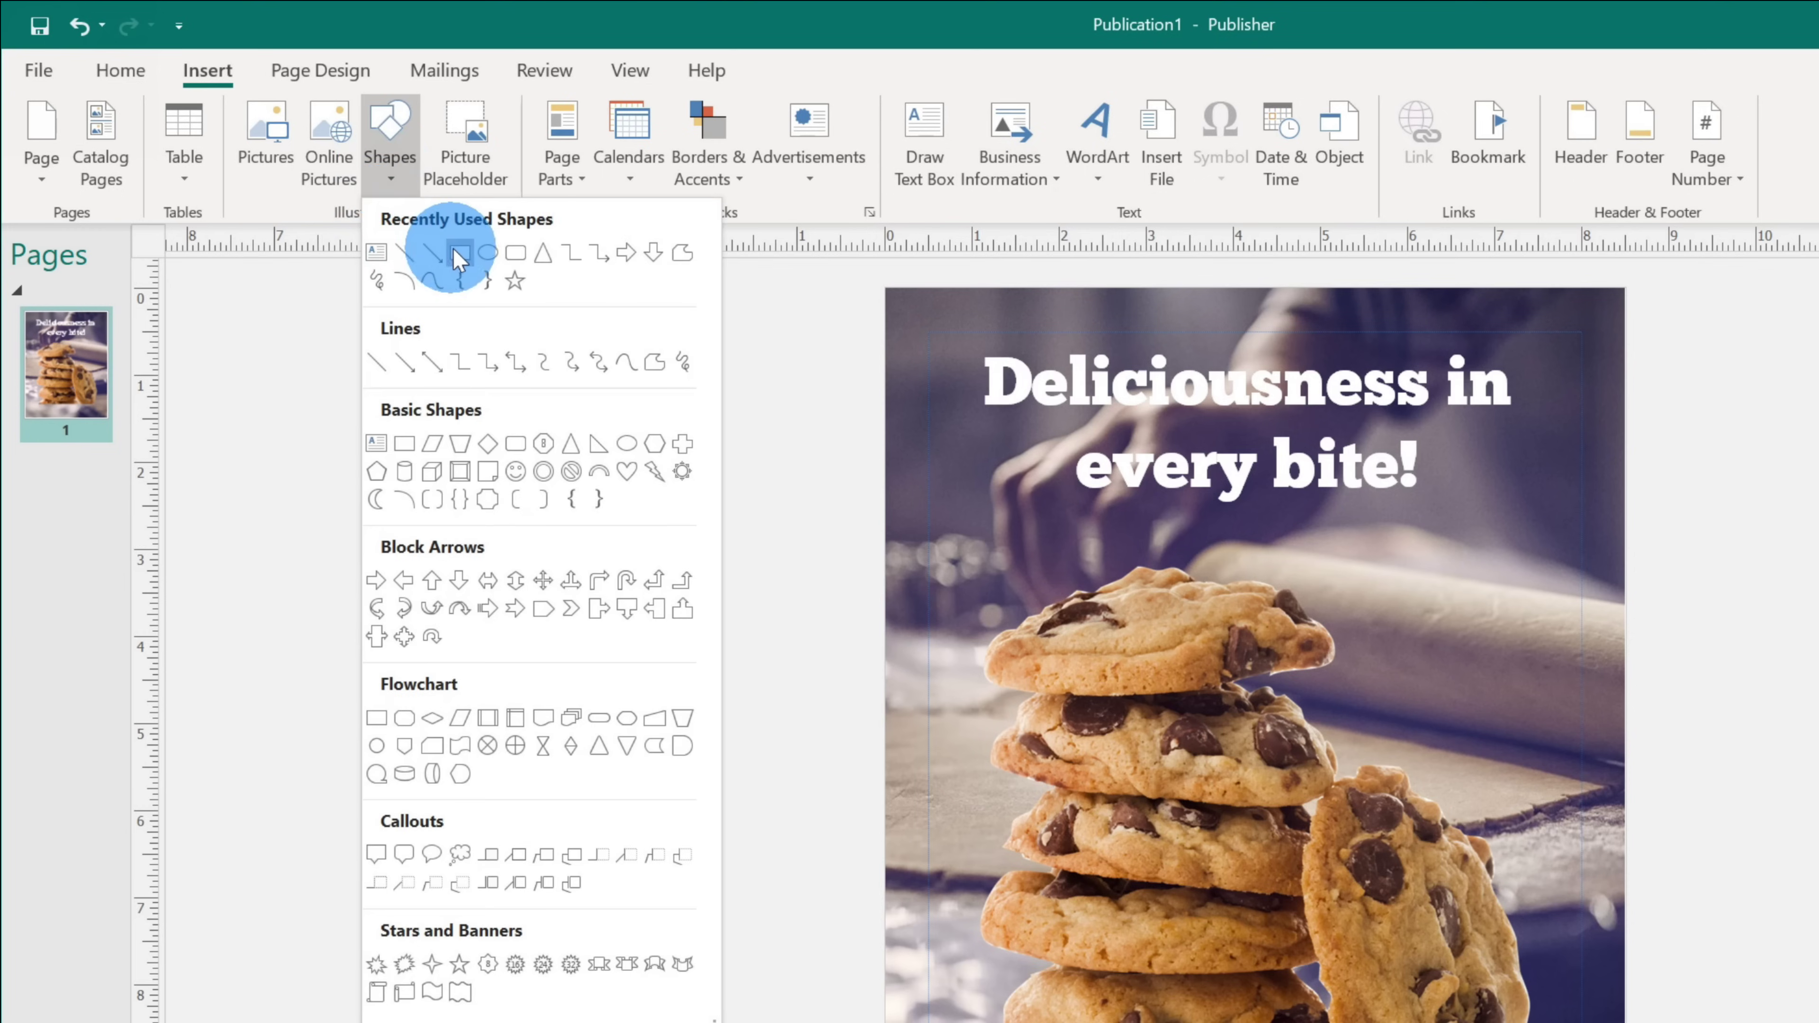
left_click(458, 252)
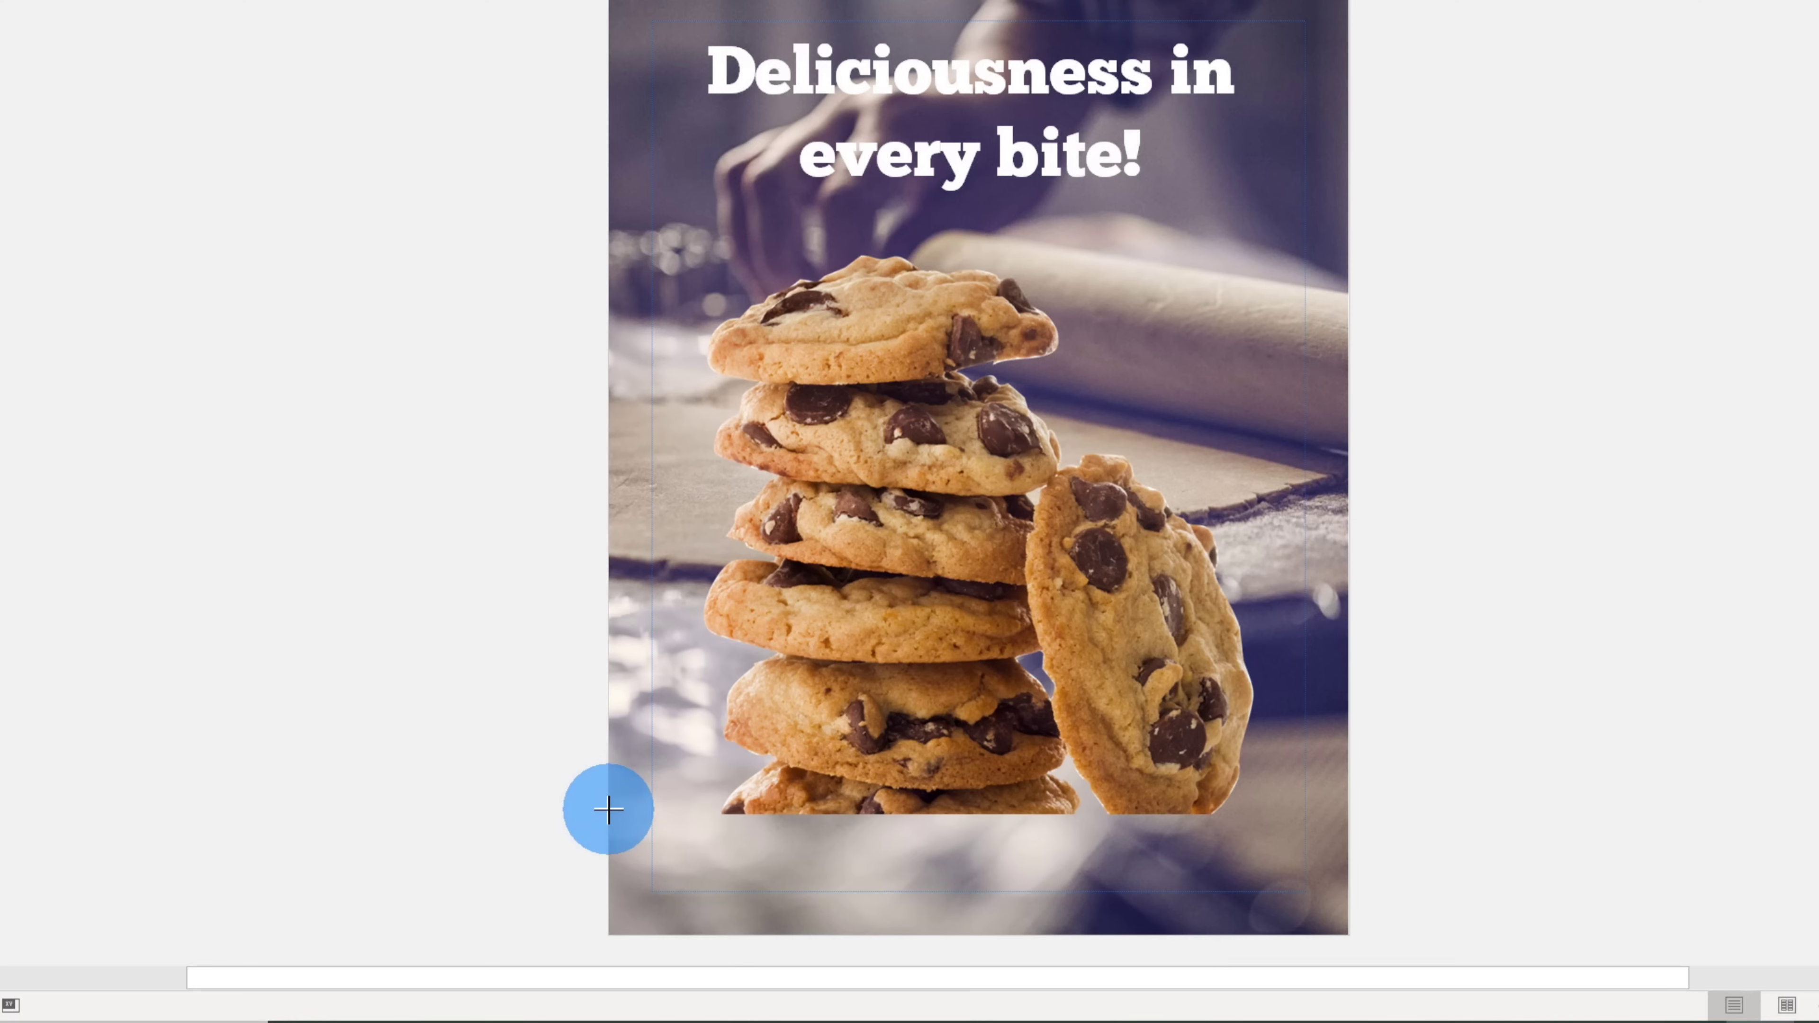
left_click_drag(608, 810, 1347, 936)
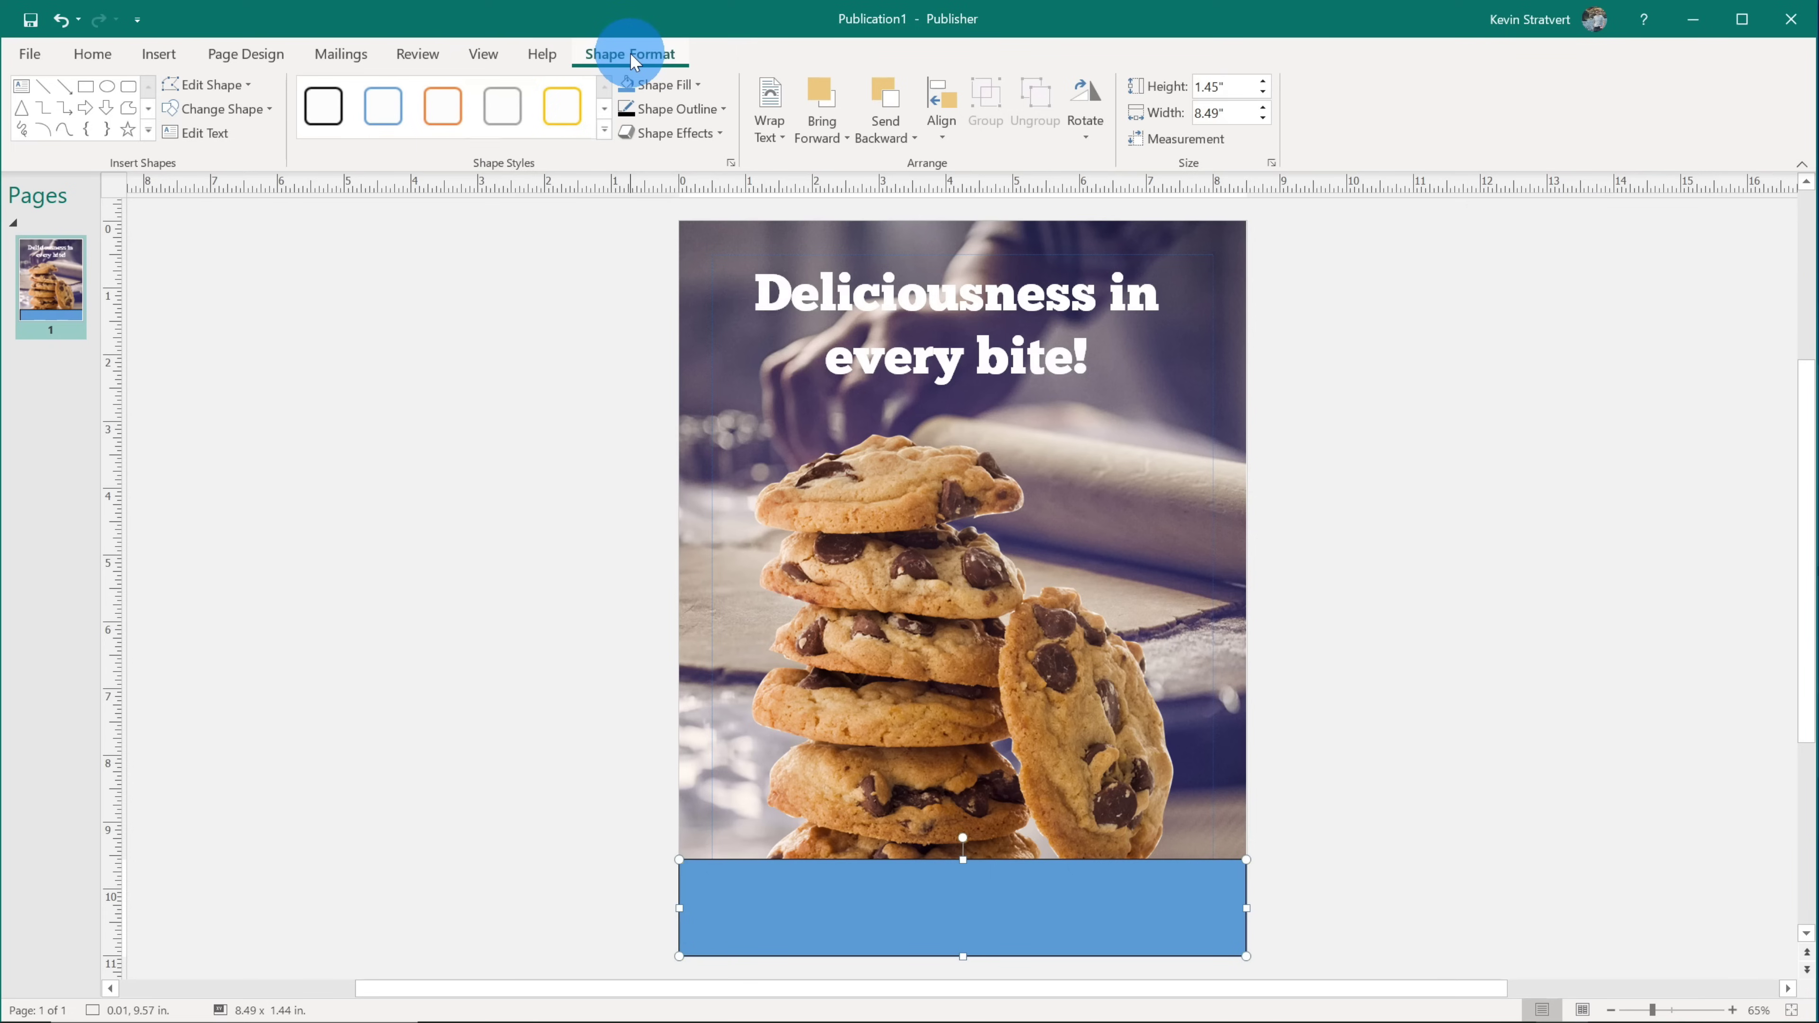
Step: Fill the bottom rectangle with a near-black shade and remove its outline
left_click(678, 89)
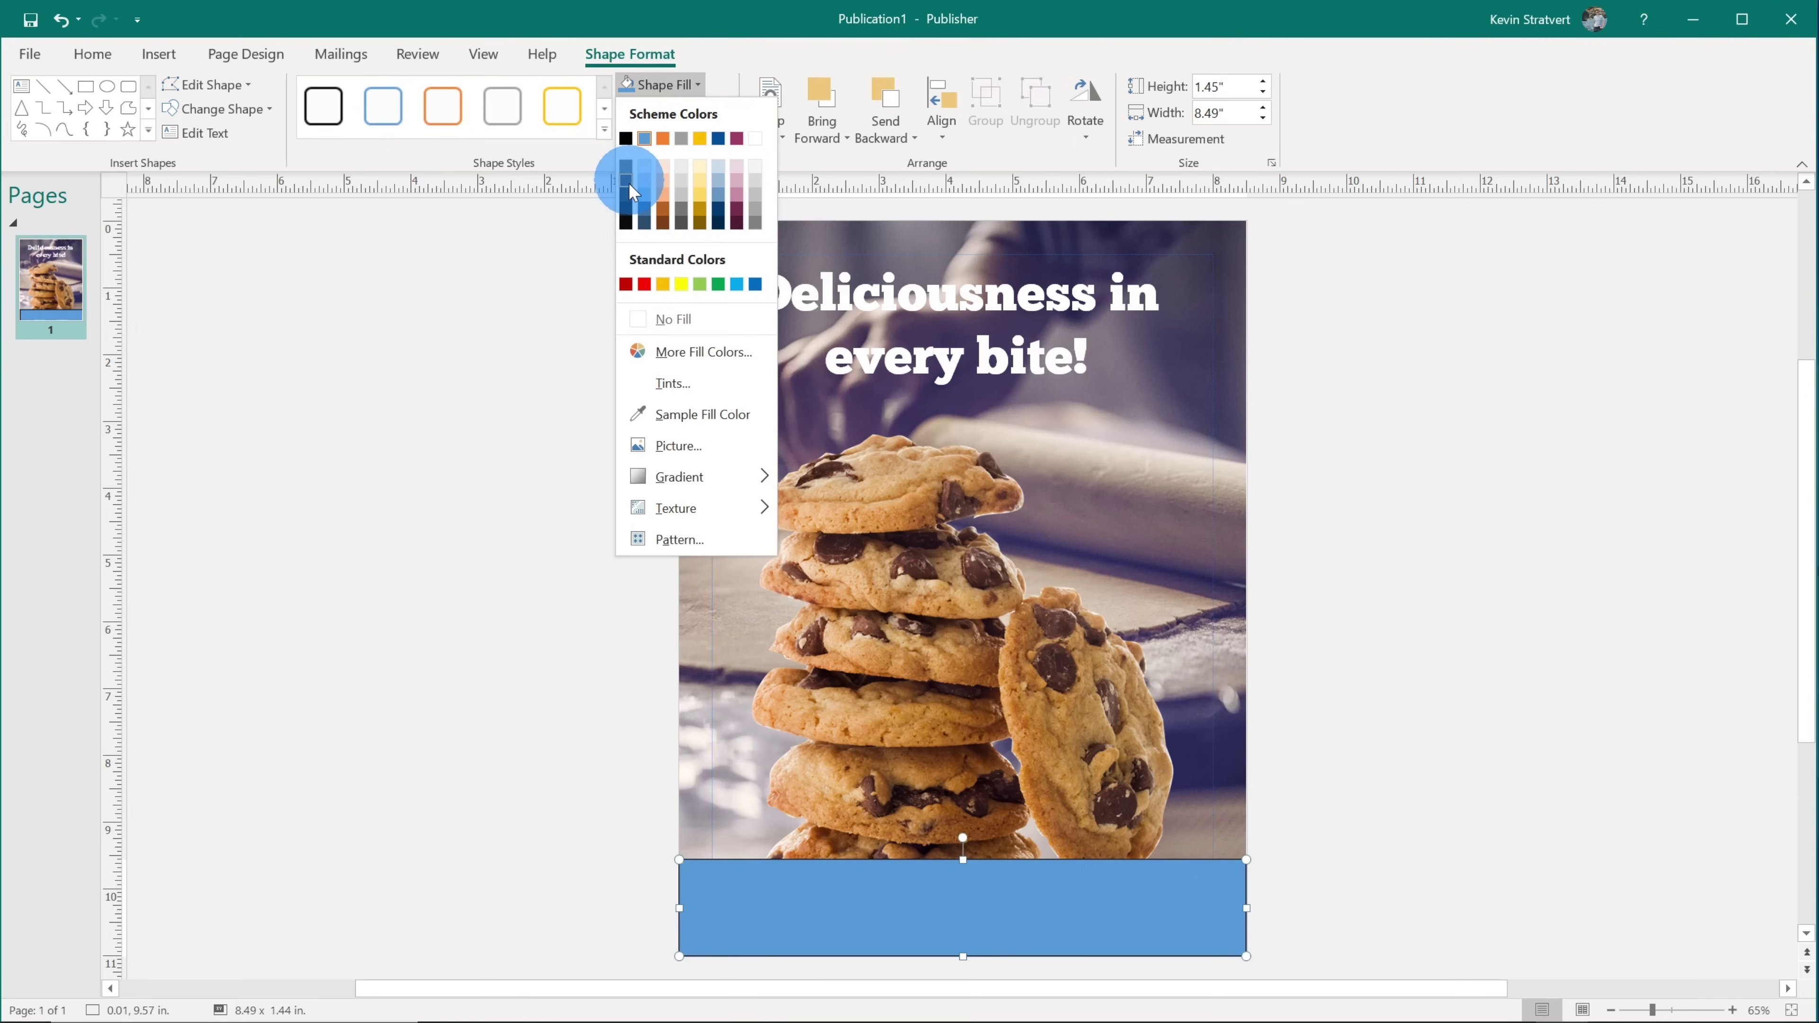
left_click(625, 212)
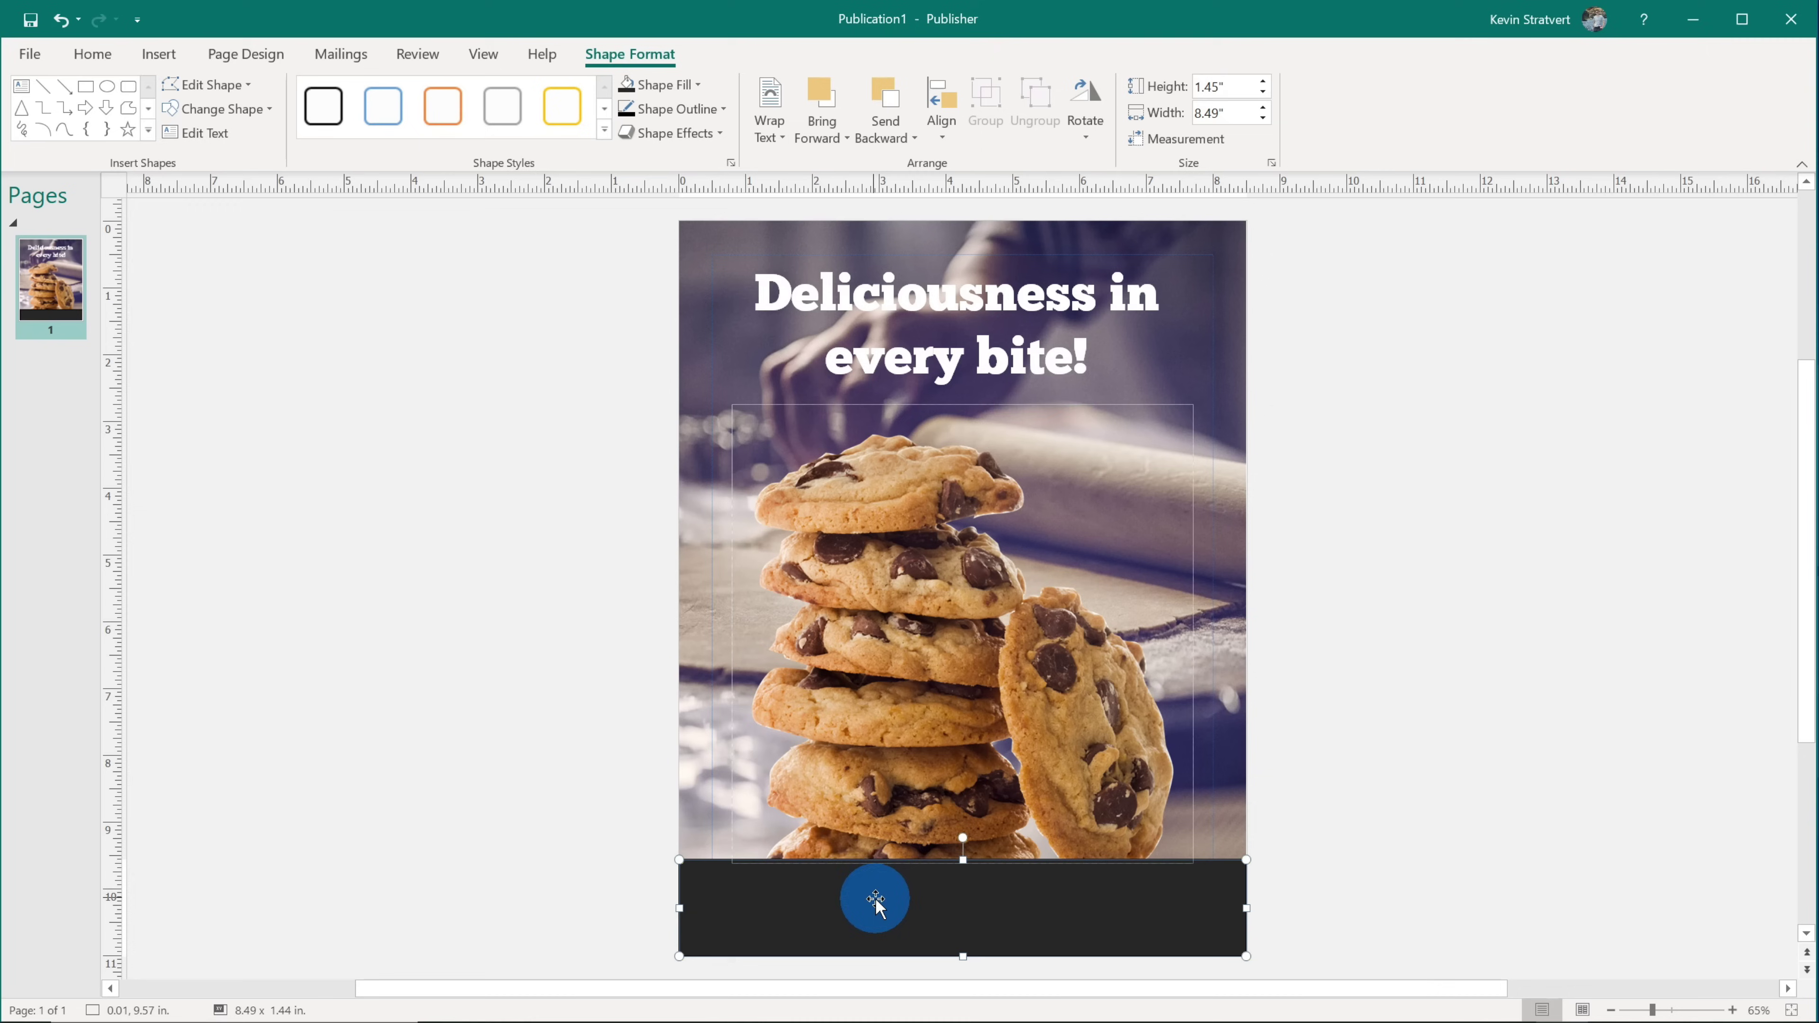
left_click(698, 113)
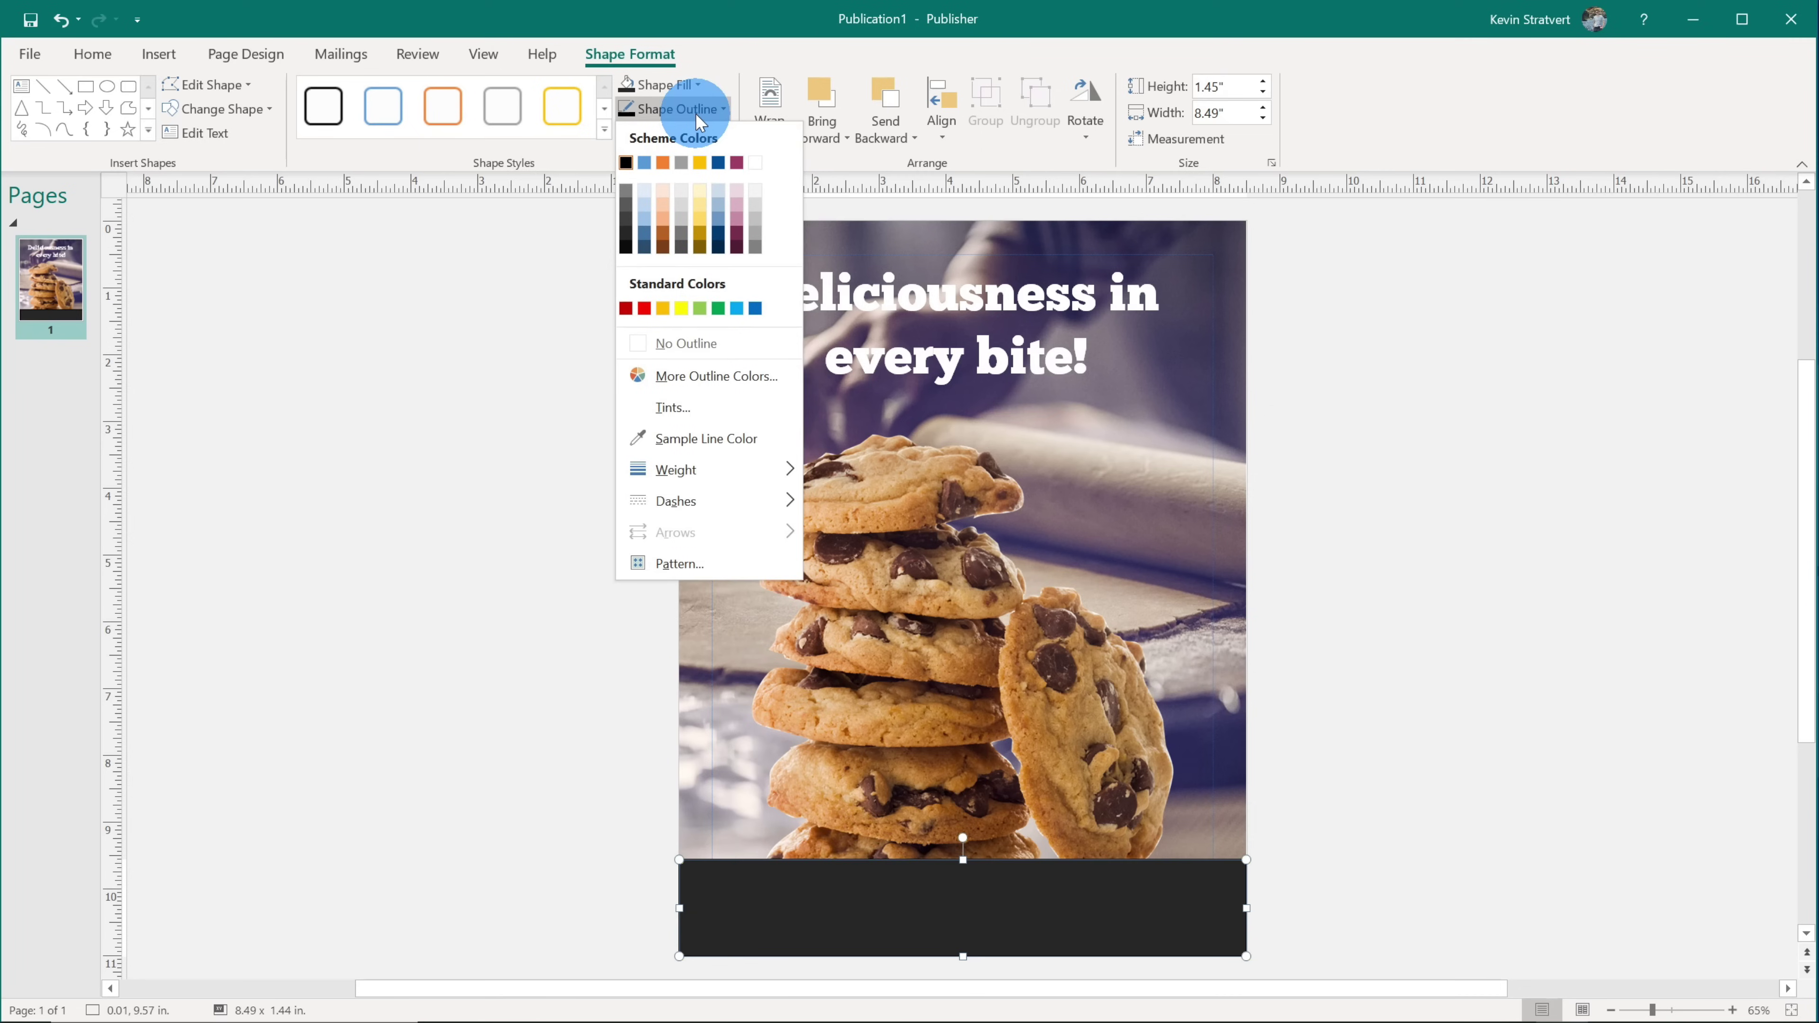
left_click(704, 344)
left_click(648, 373)
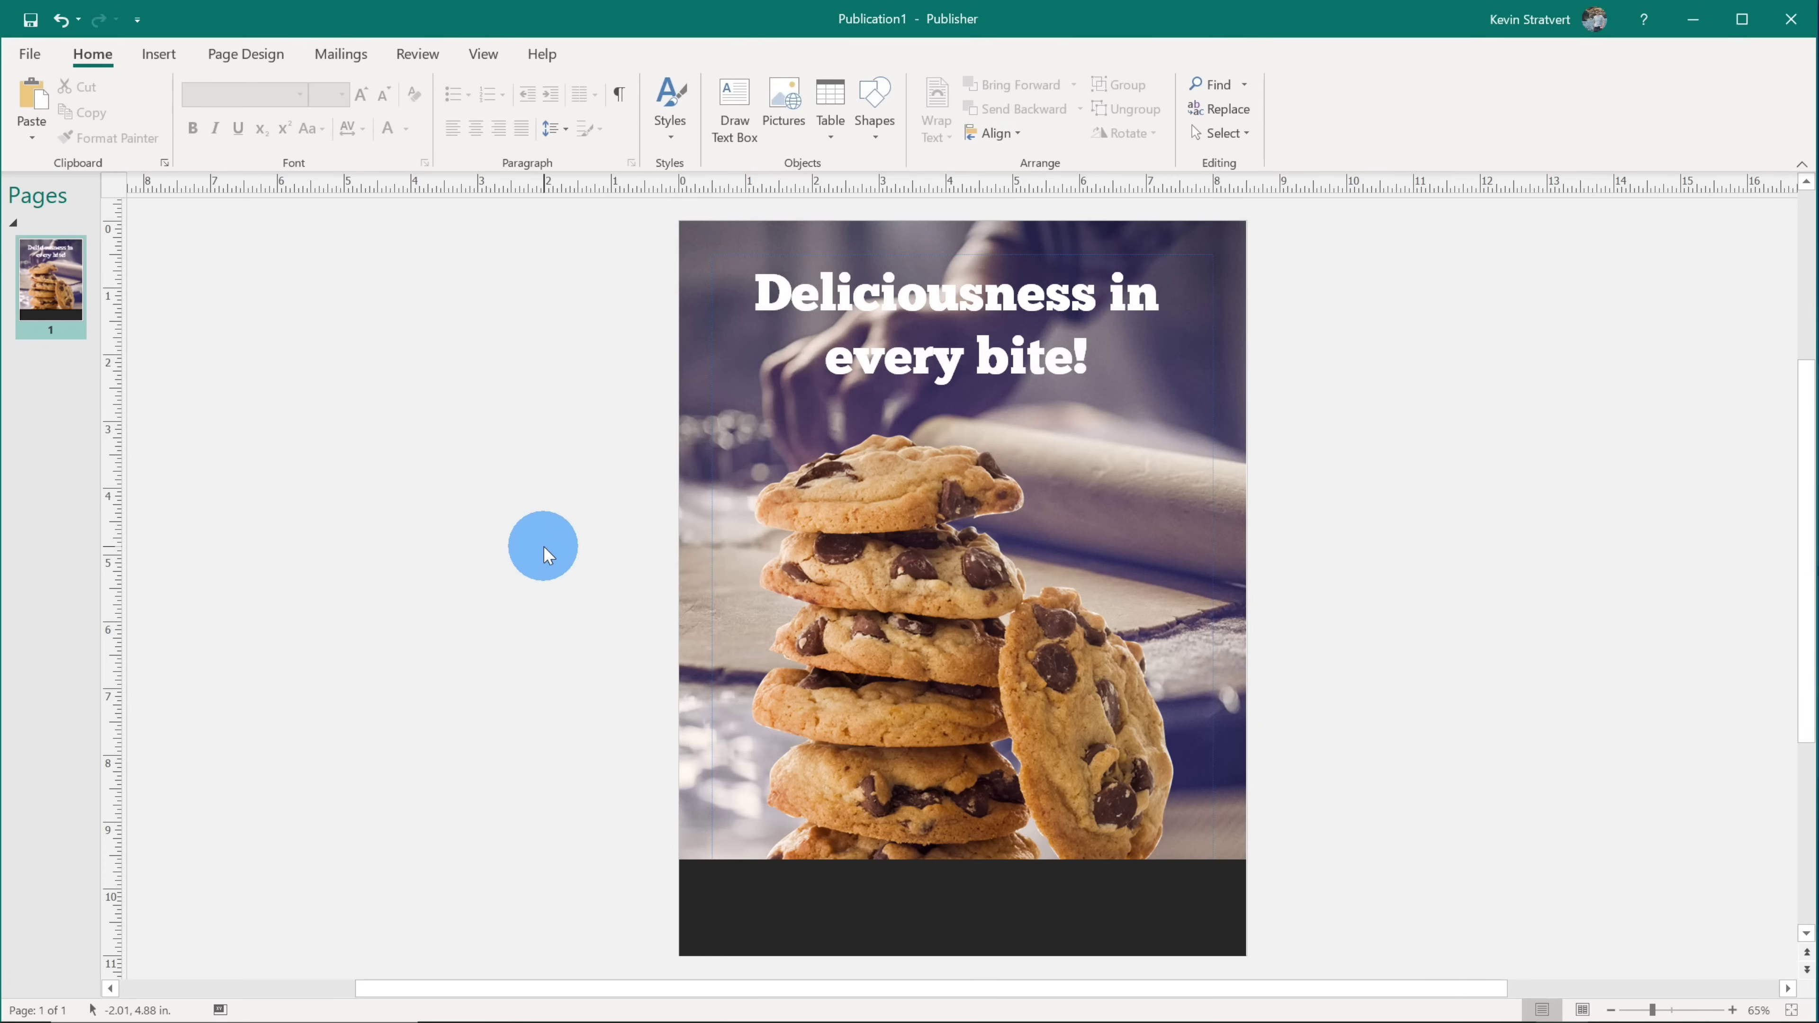
Step: Enter "Kevin Cookie Company" inside the dark rectangle, with the company's street address on a second line
left_click(1046, 895)
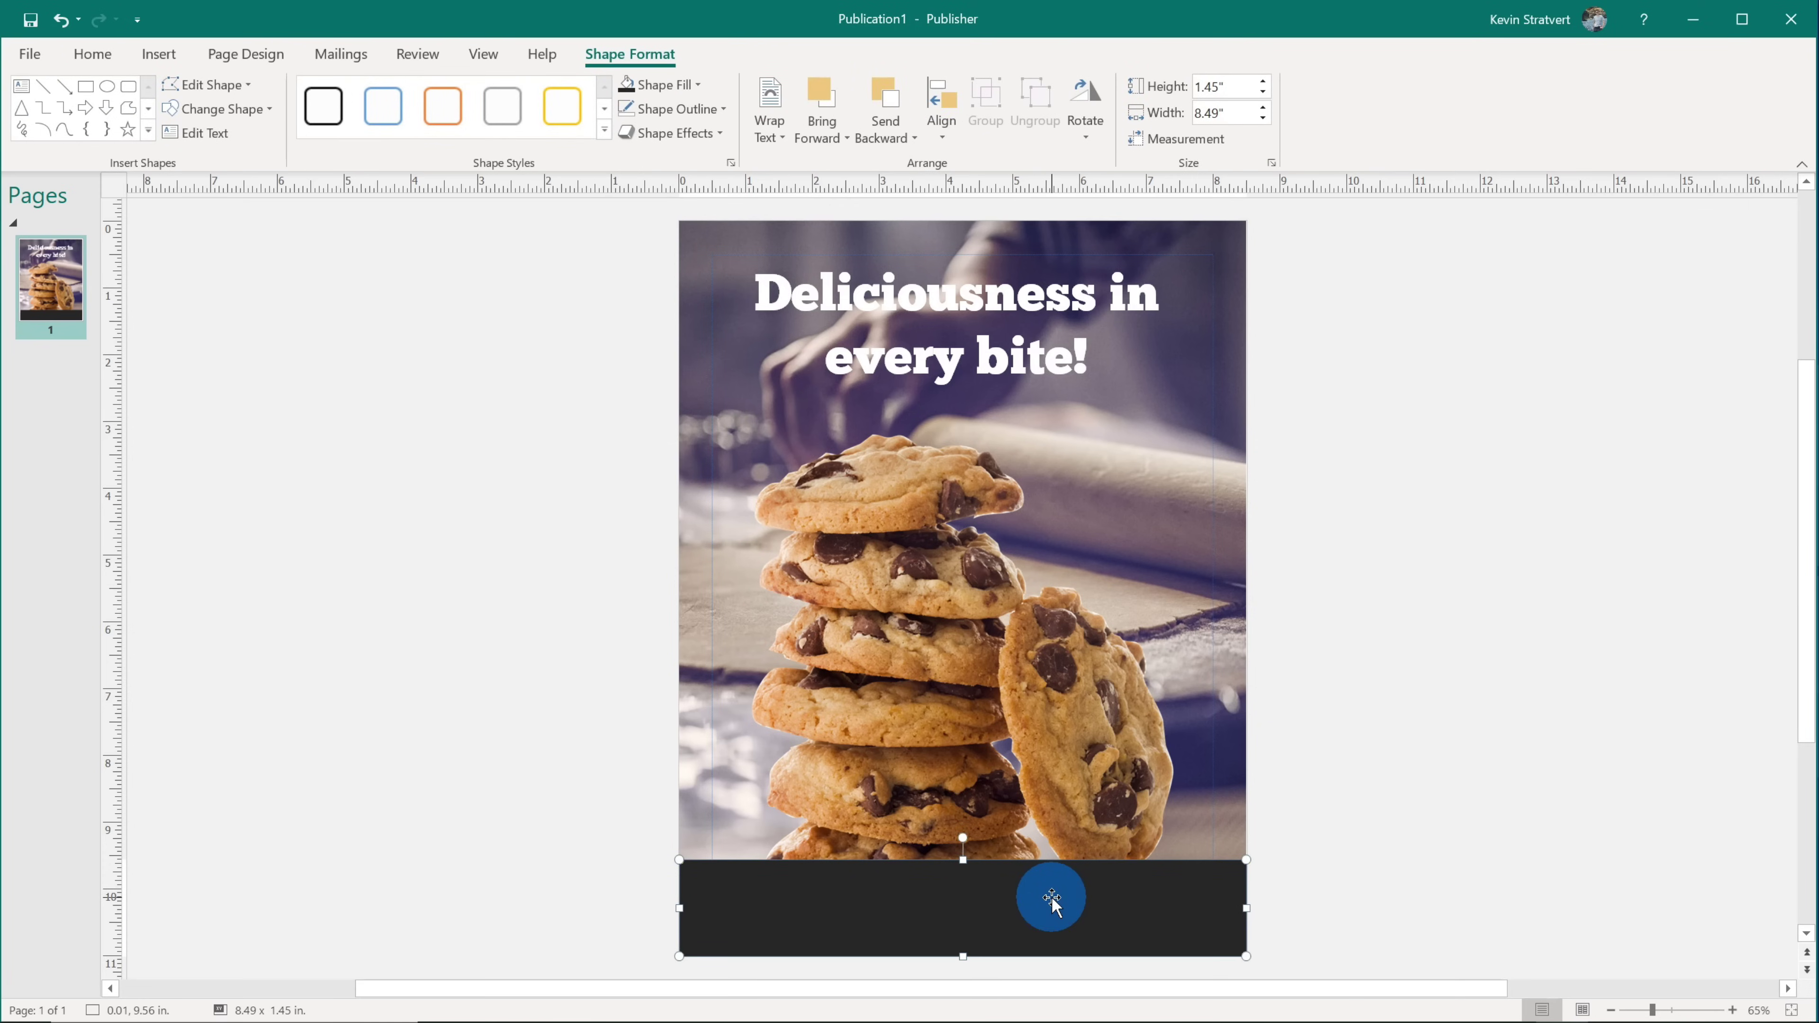
left_click_drag(1045, 898, 964, 911)
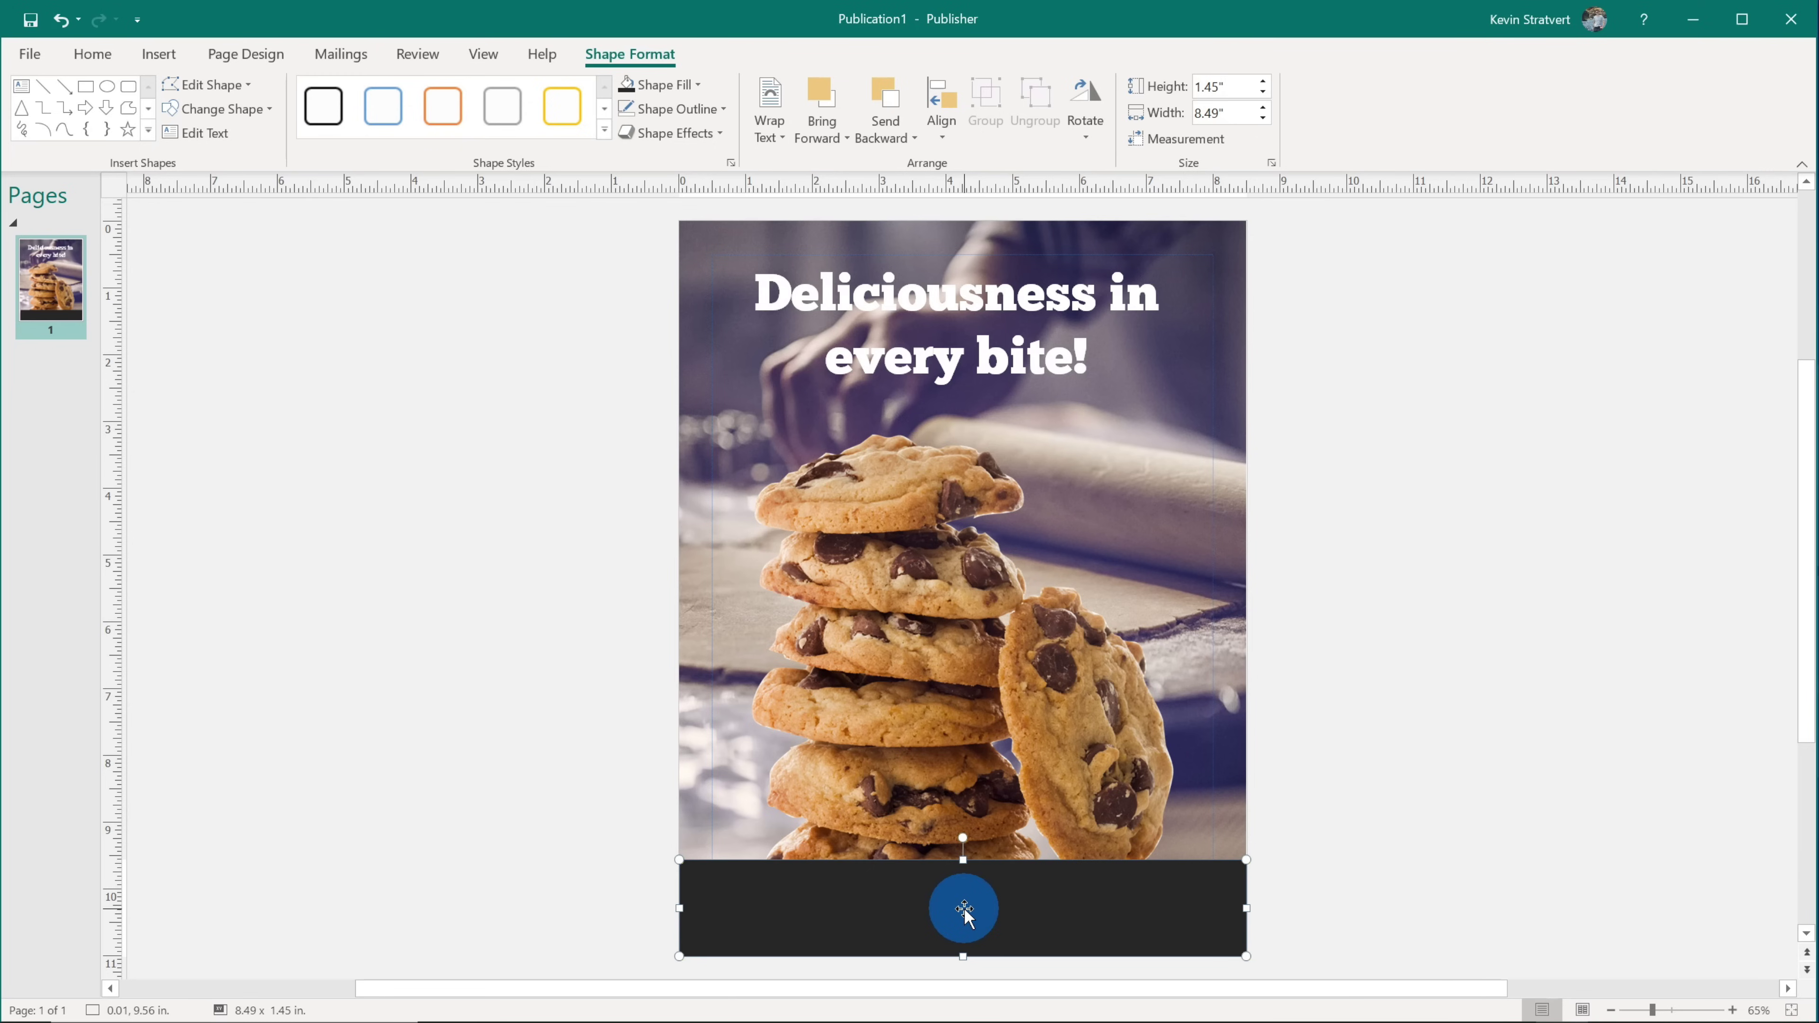
left_click(752, 899)
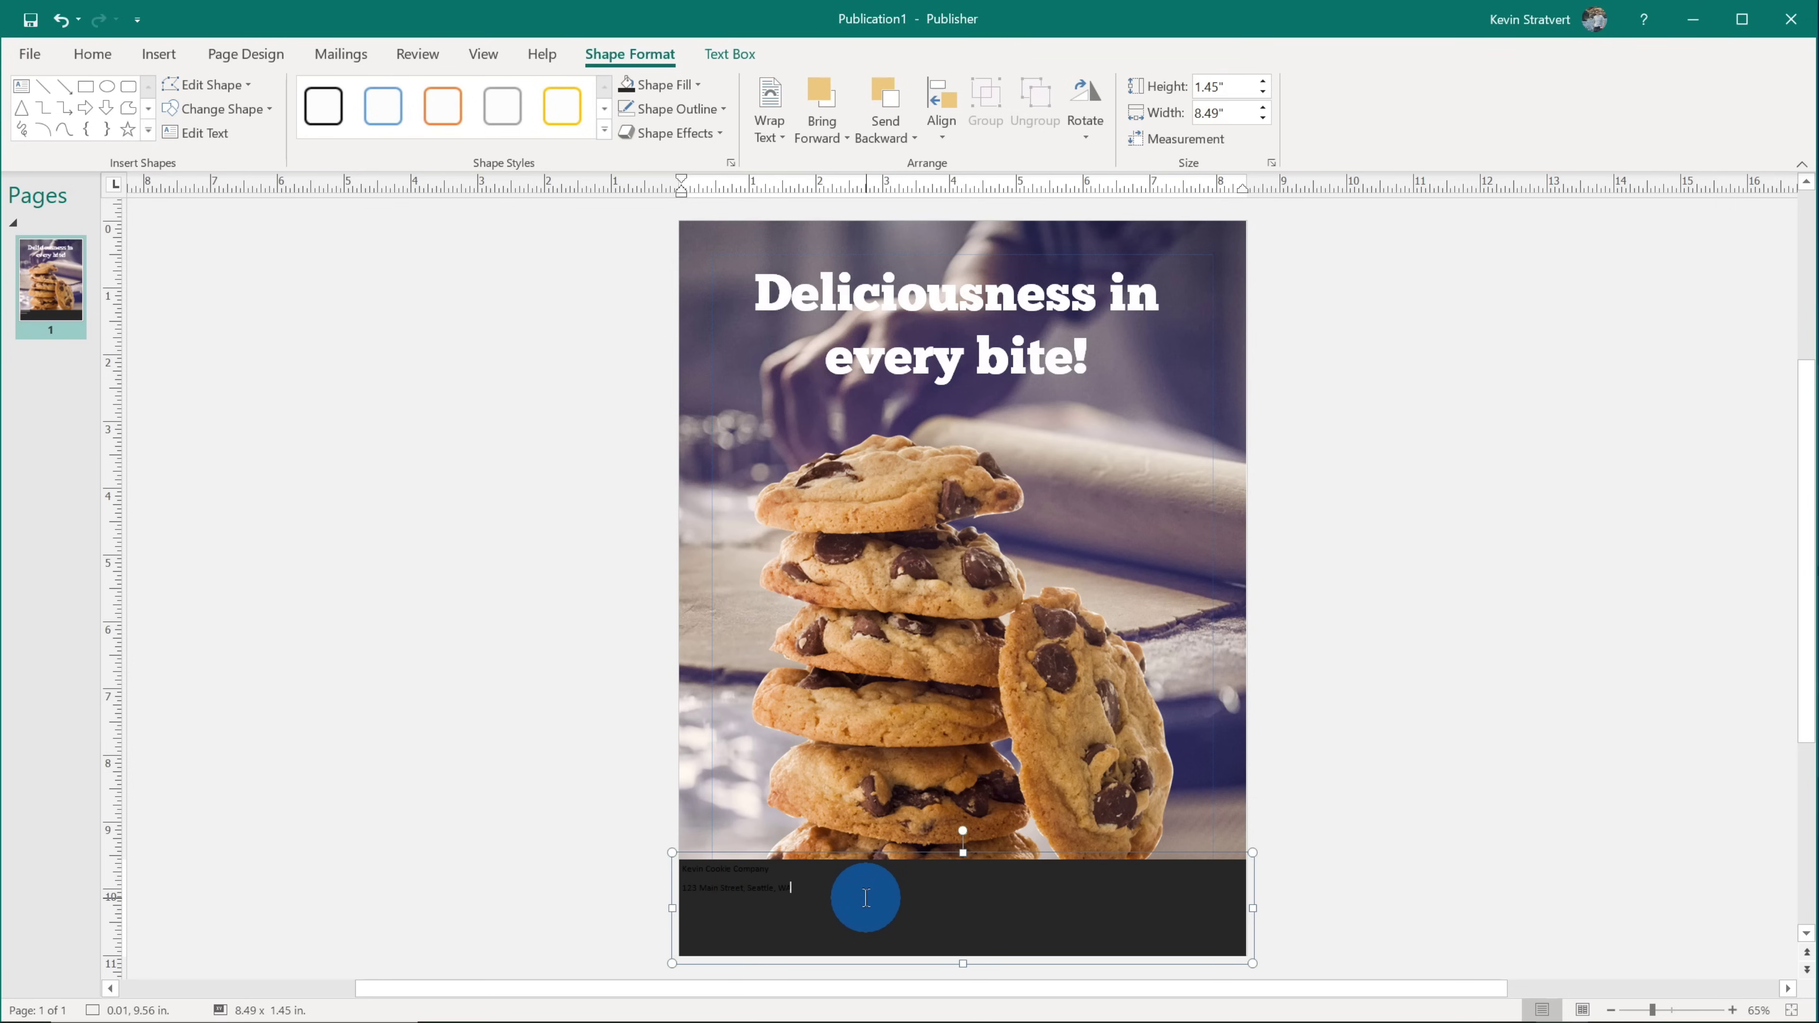
Step: Select all the text in the dark rectangle and color it white
key("ctrl+a")
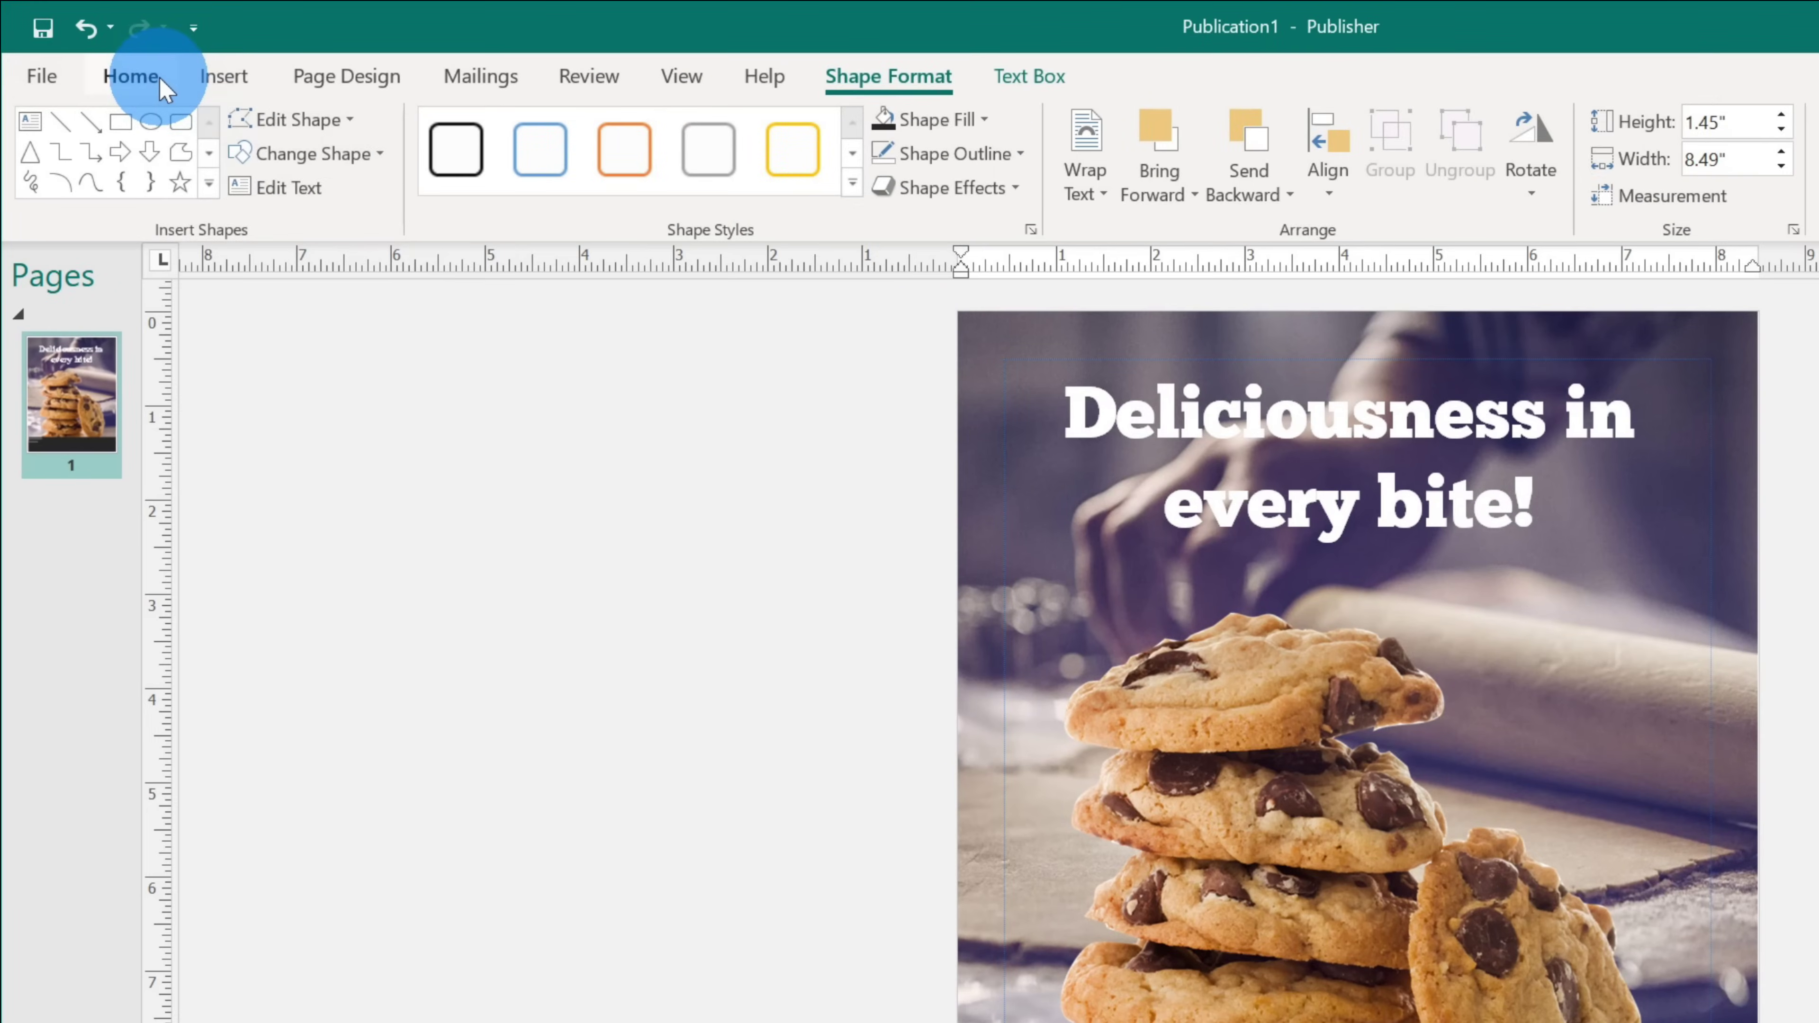
left_click(160, 80)
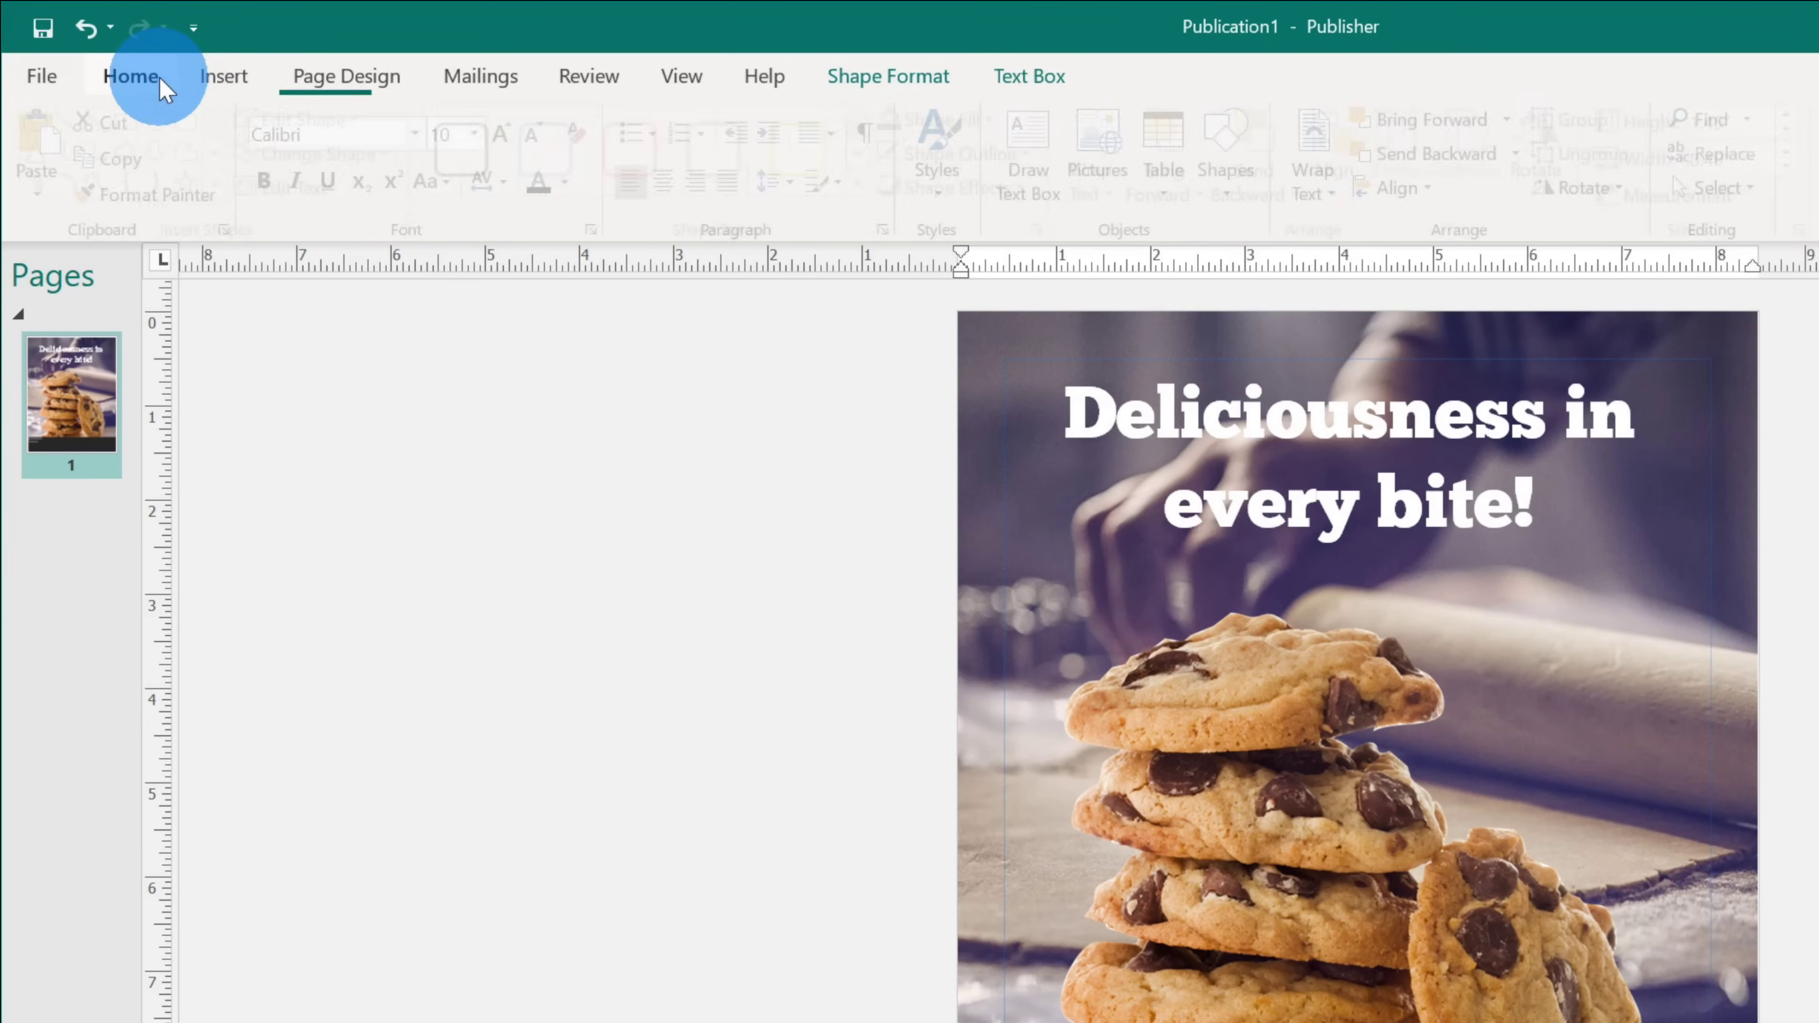
left_click(573, 179)
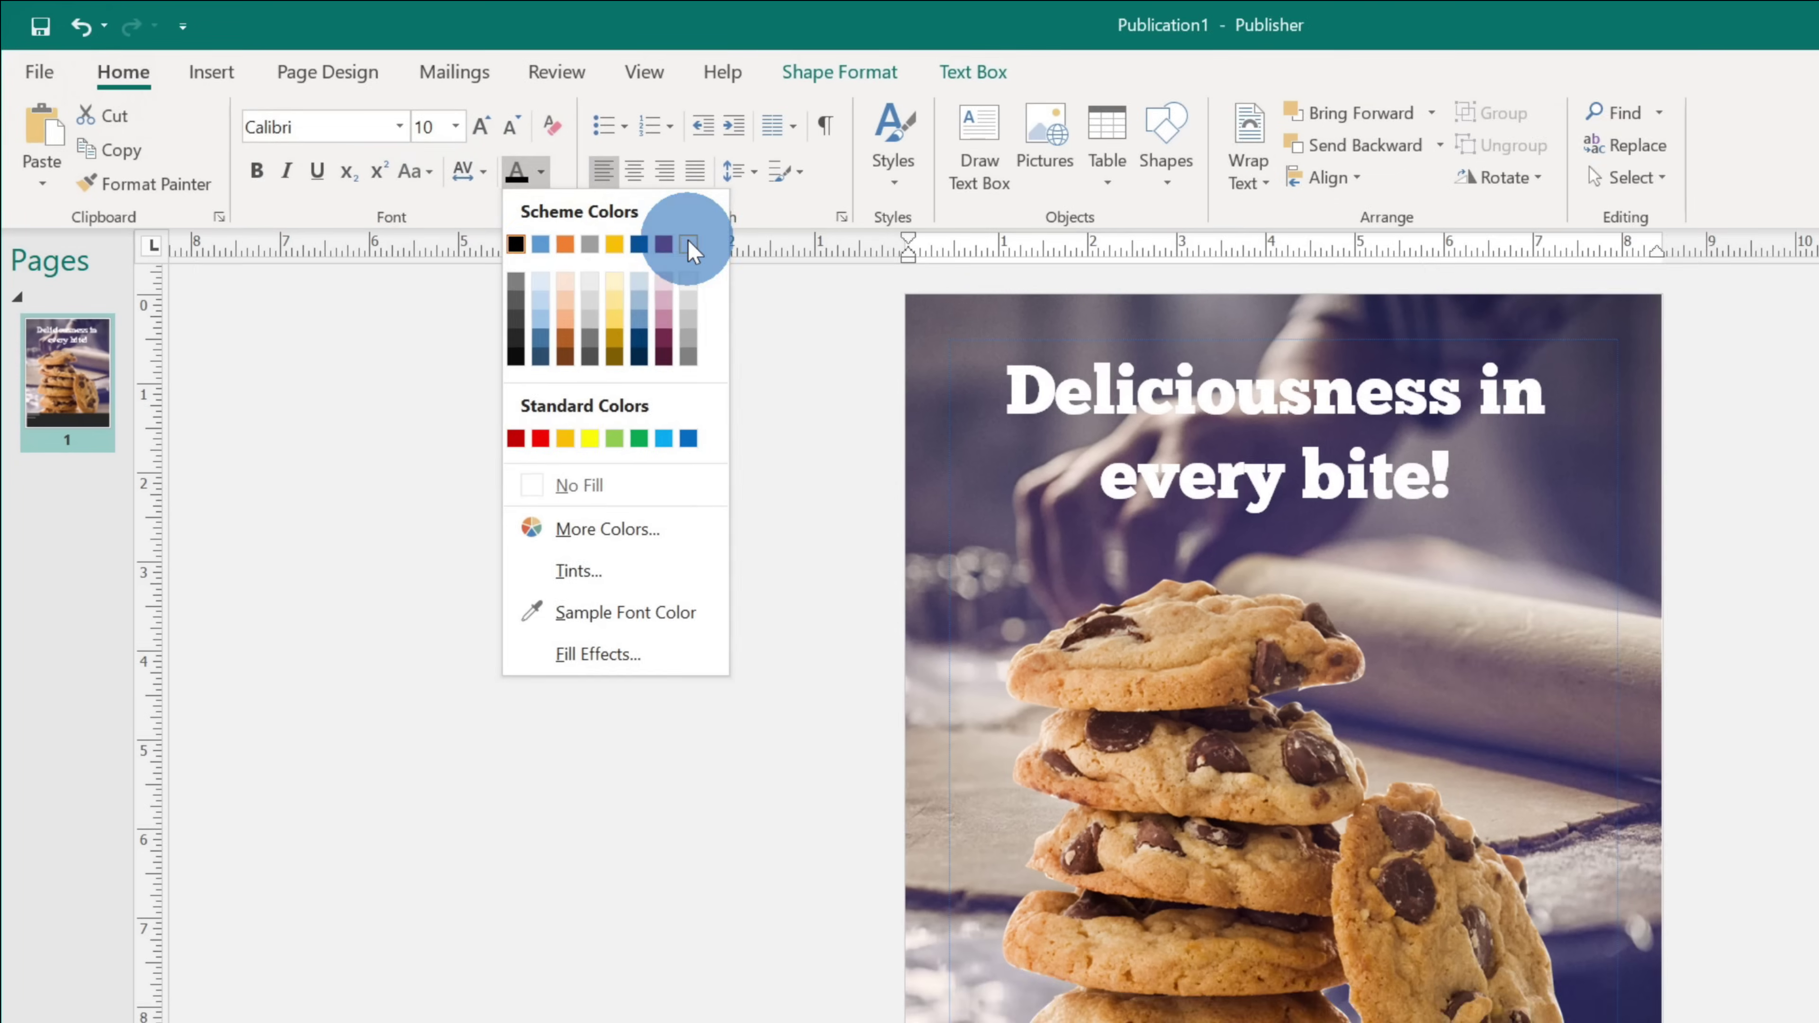
left_click(687, 243)
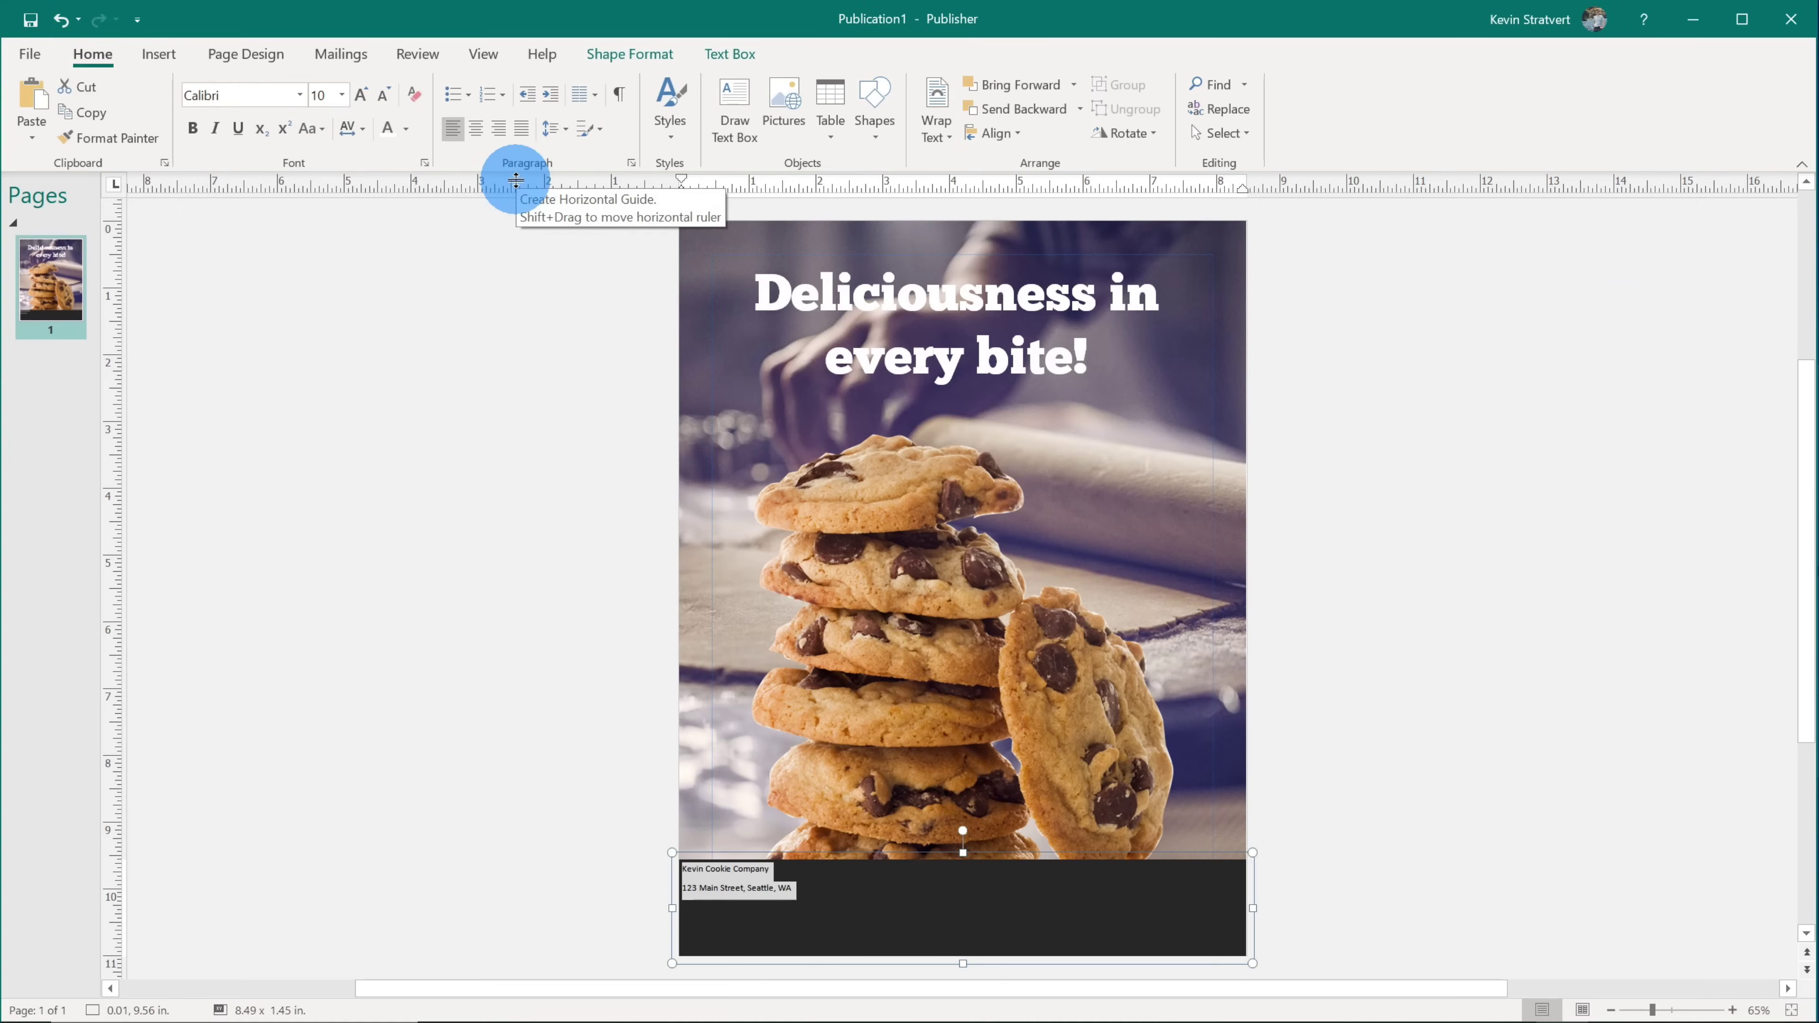
Step: Enlarge the company name and address text to font size 22 and keep both lines selected
left_click(481, 126)
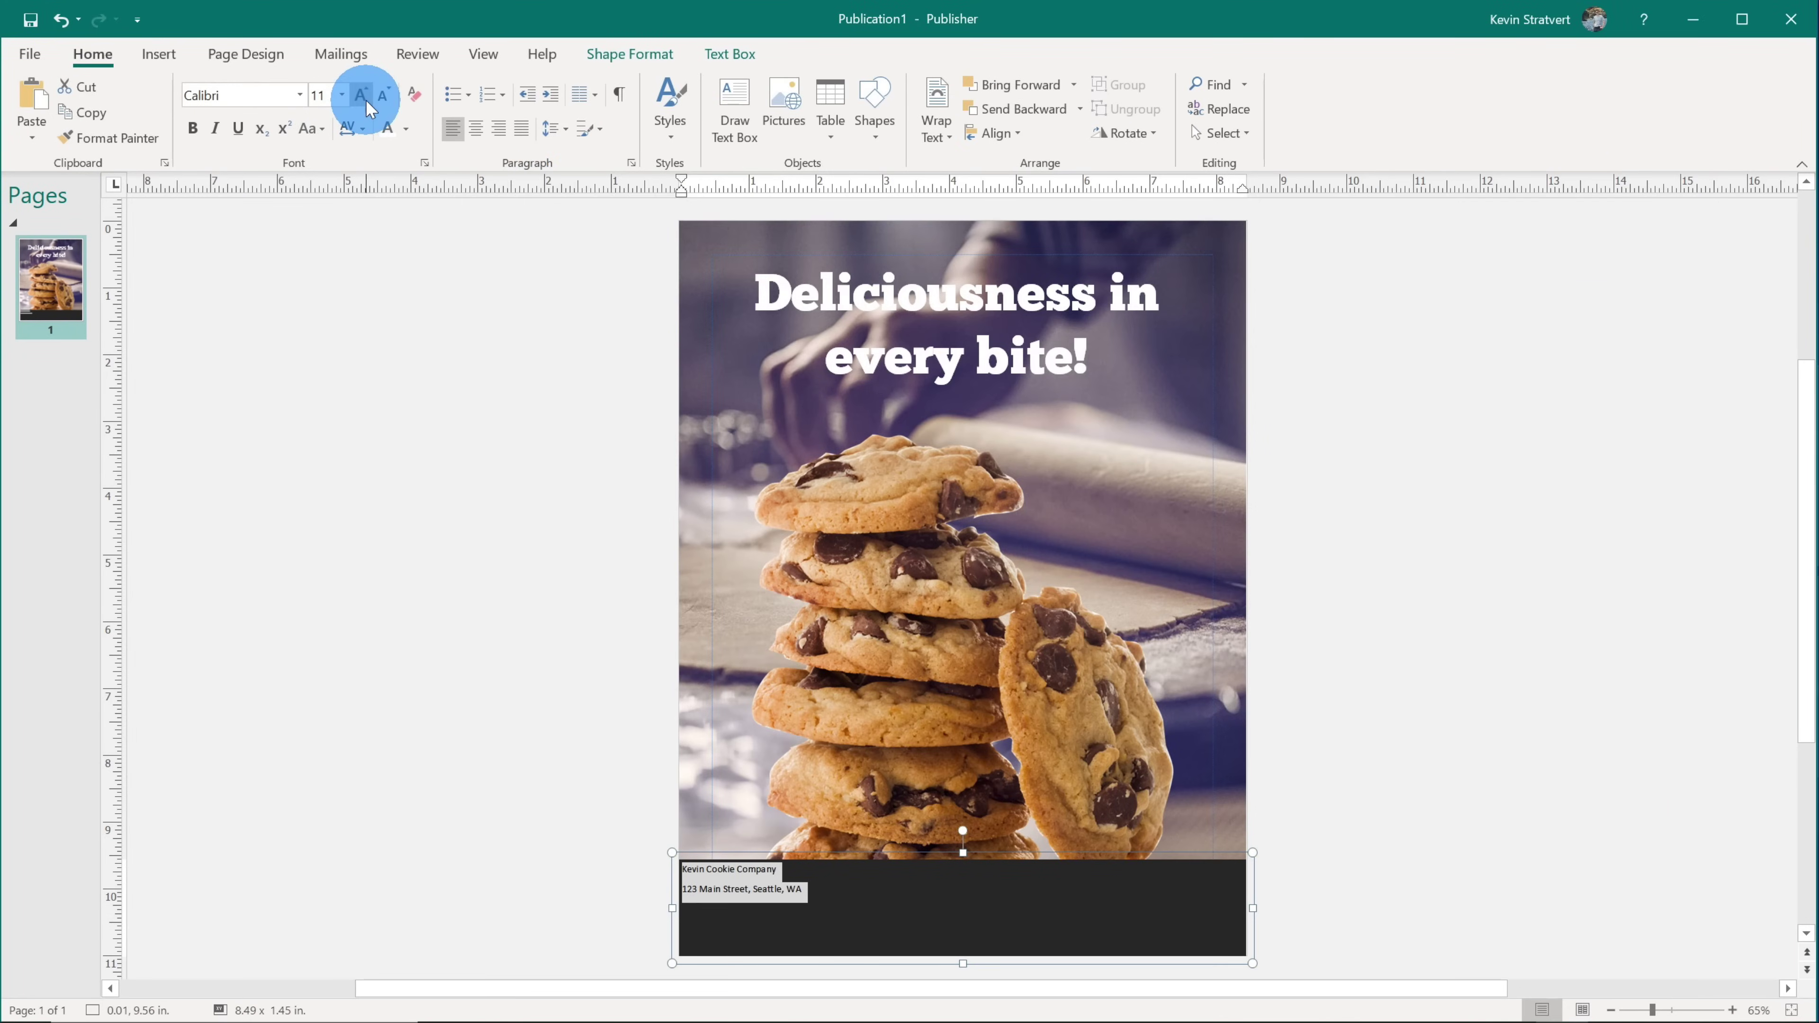
left_click(361, 95)
left_click(361, 95)
left_click(360, 95)
left_click(365, 99)
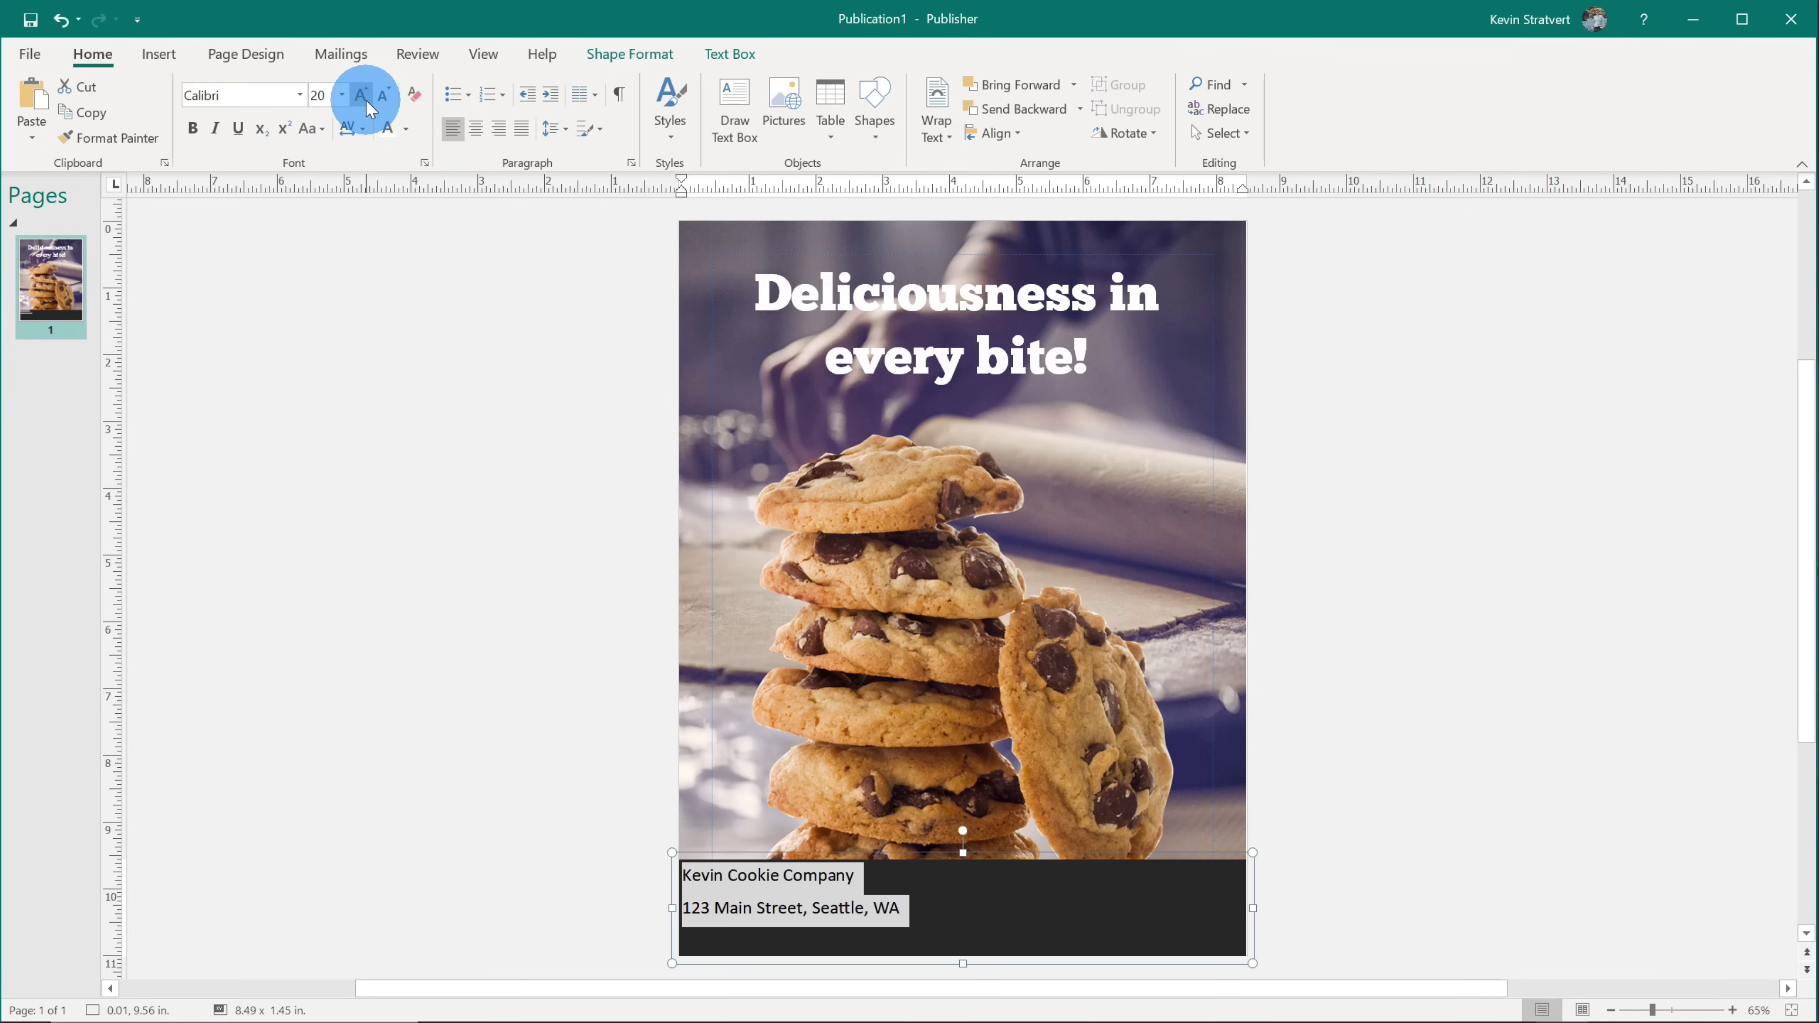
left_click(365, 100)
left_click(657, 886)
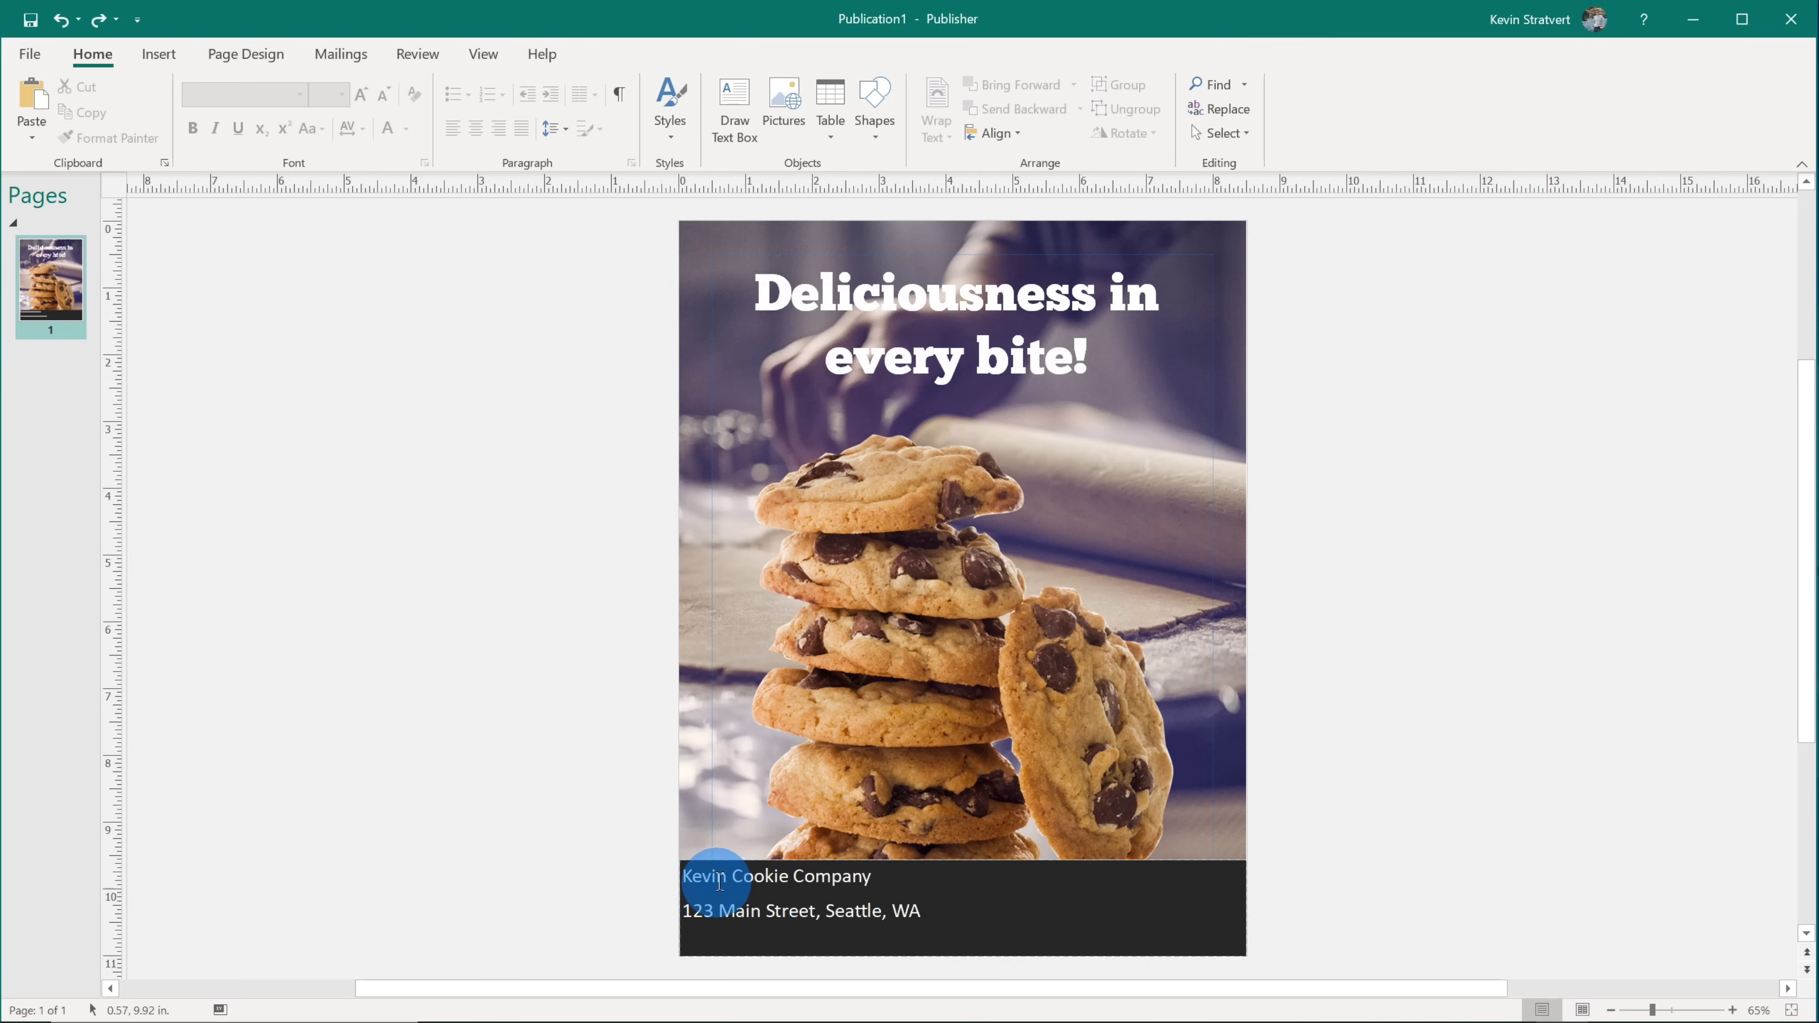
left_click(811, 958)
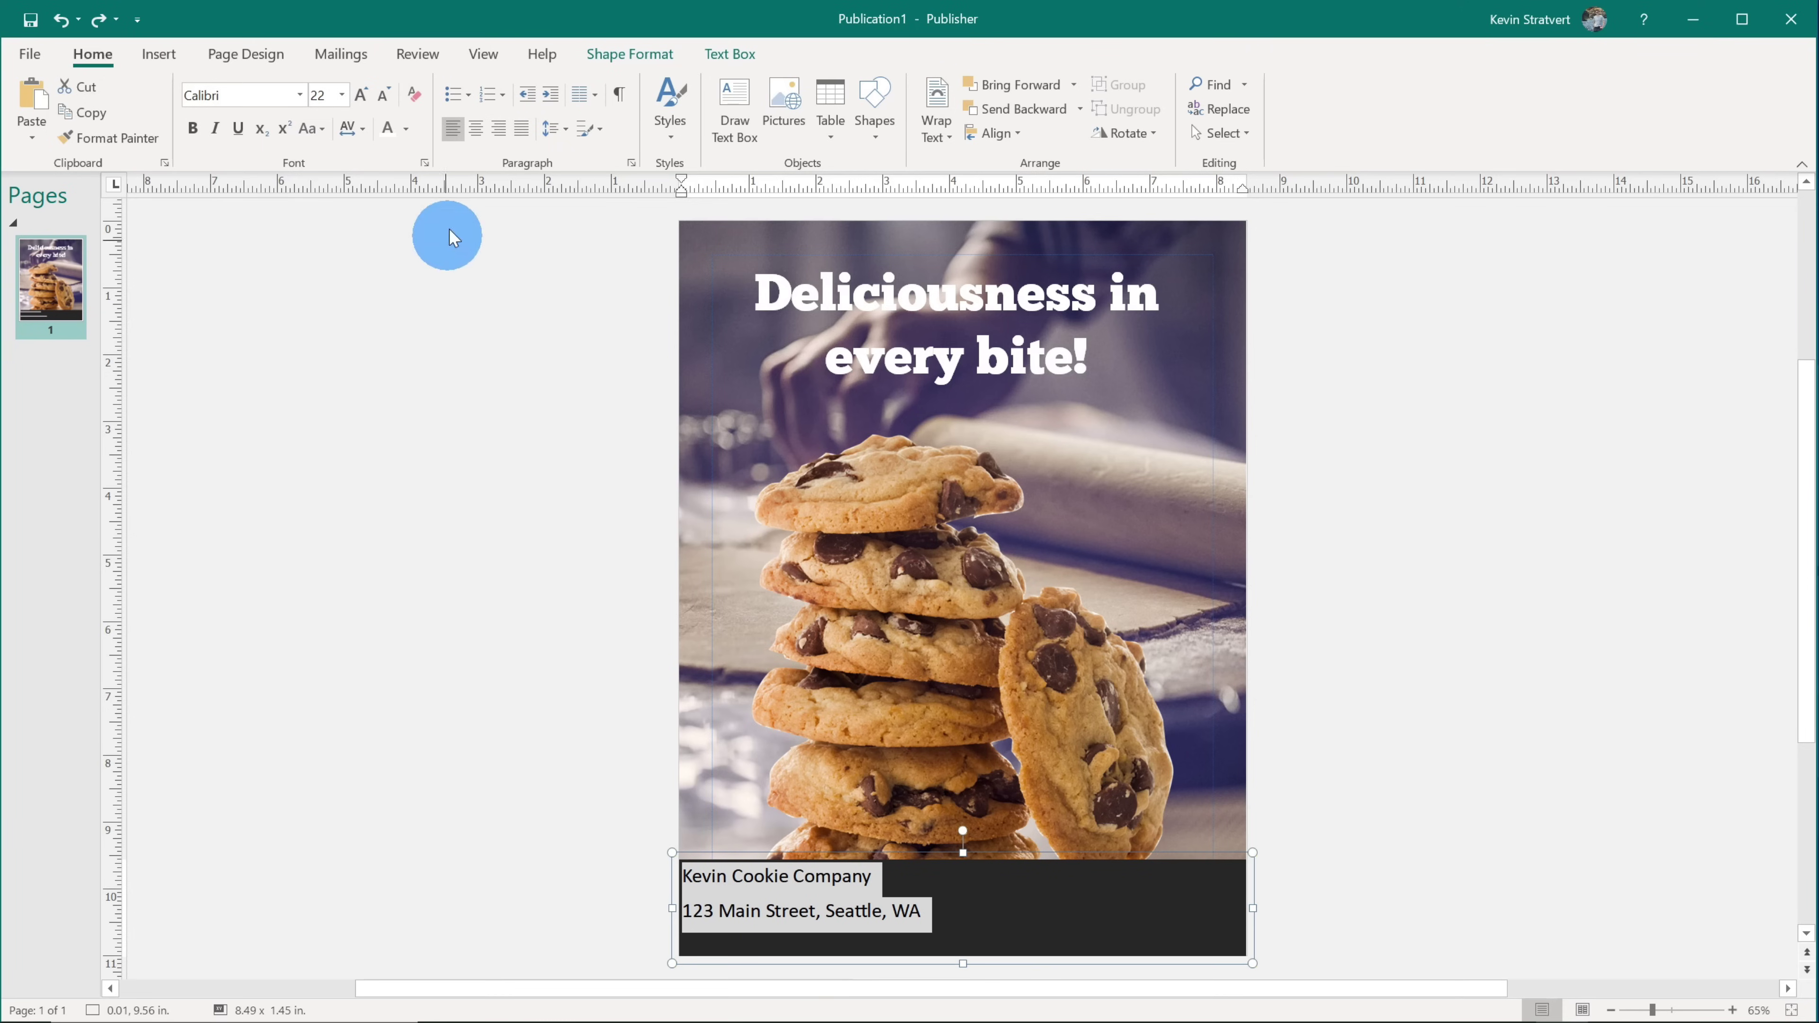
Step: Right-align the company name and address in the dark footer and give that text box Wide margins
left_click(498, 129)
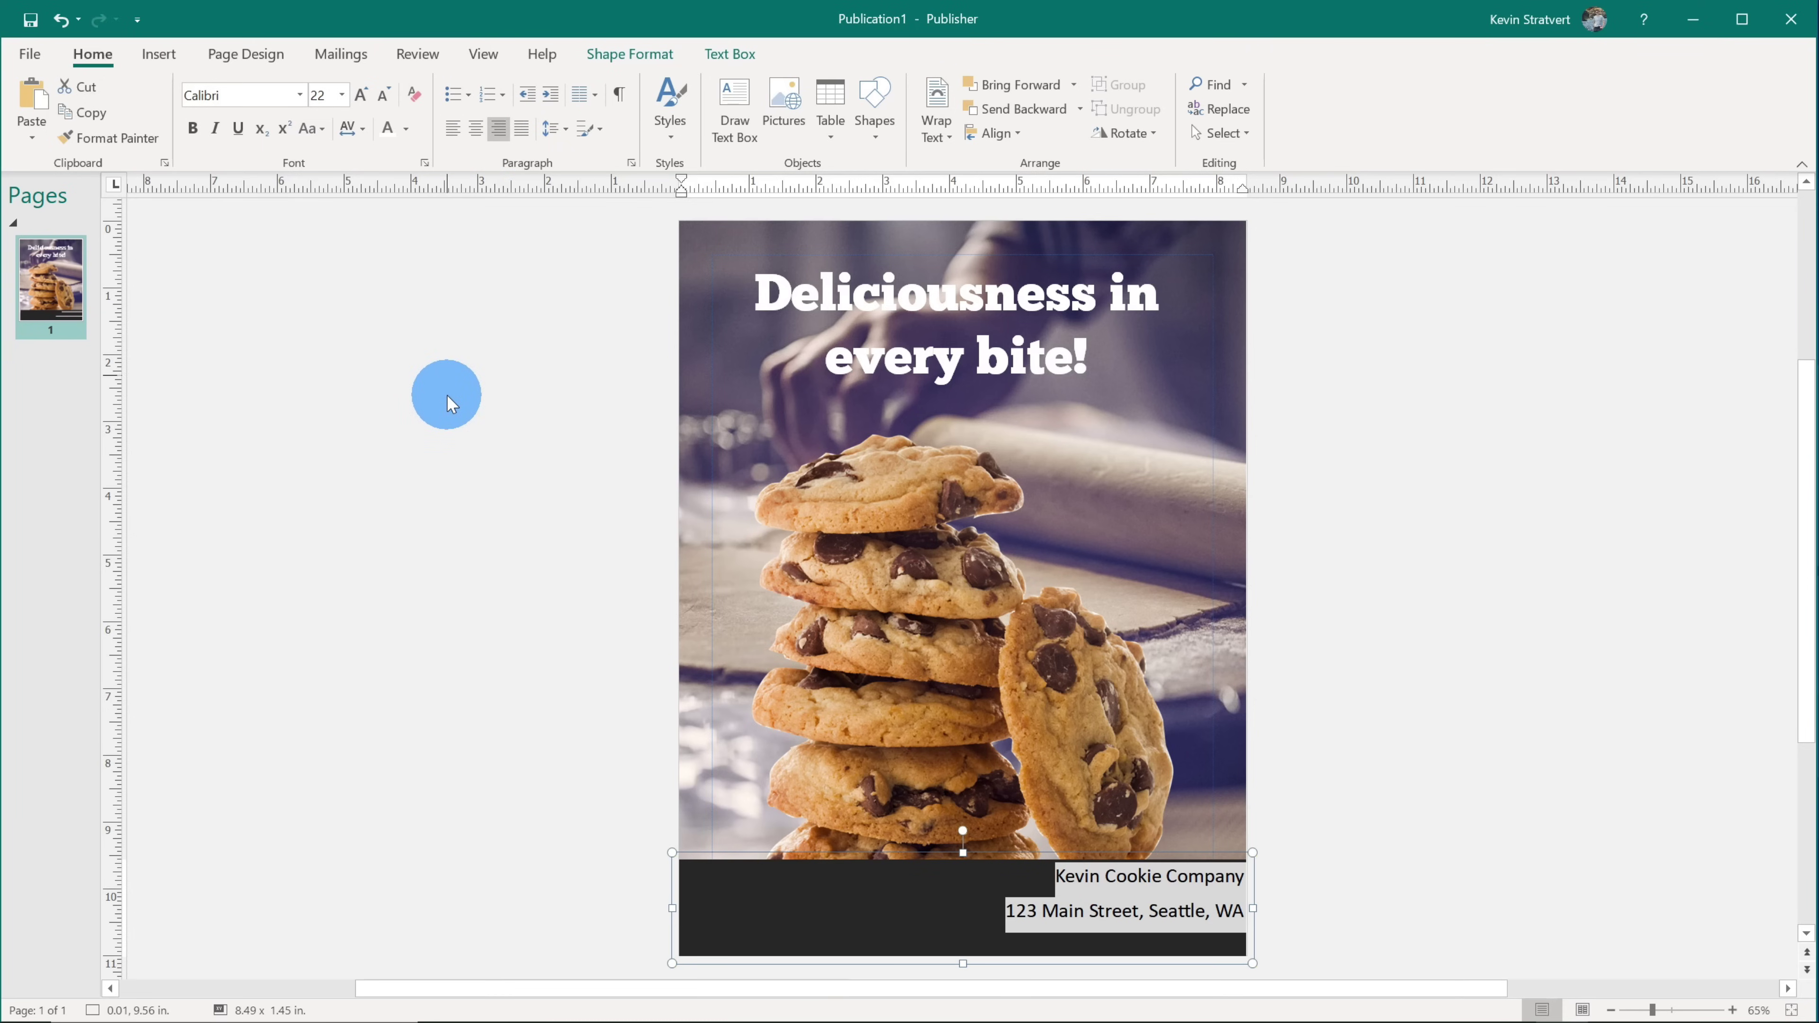
left_click(447, 394)
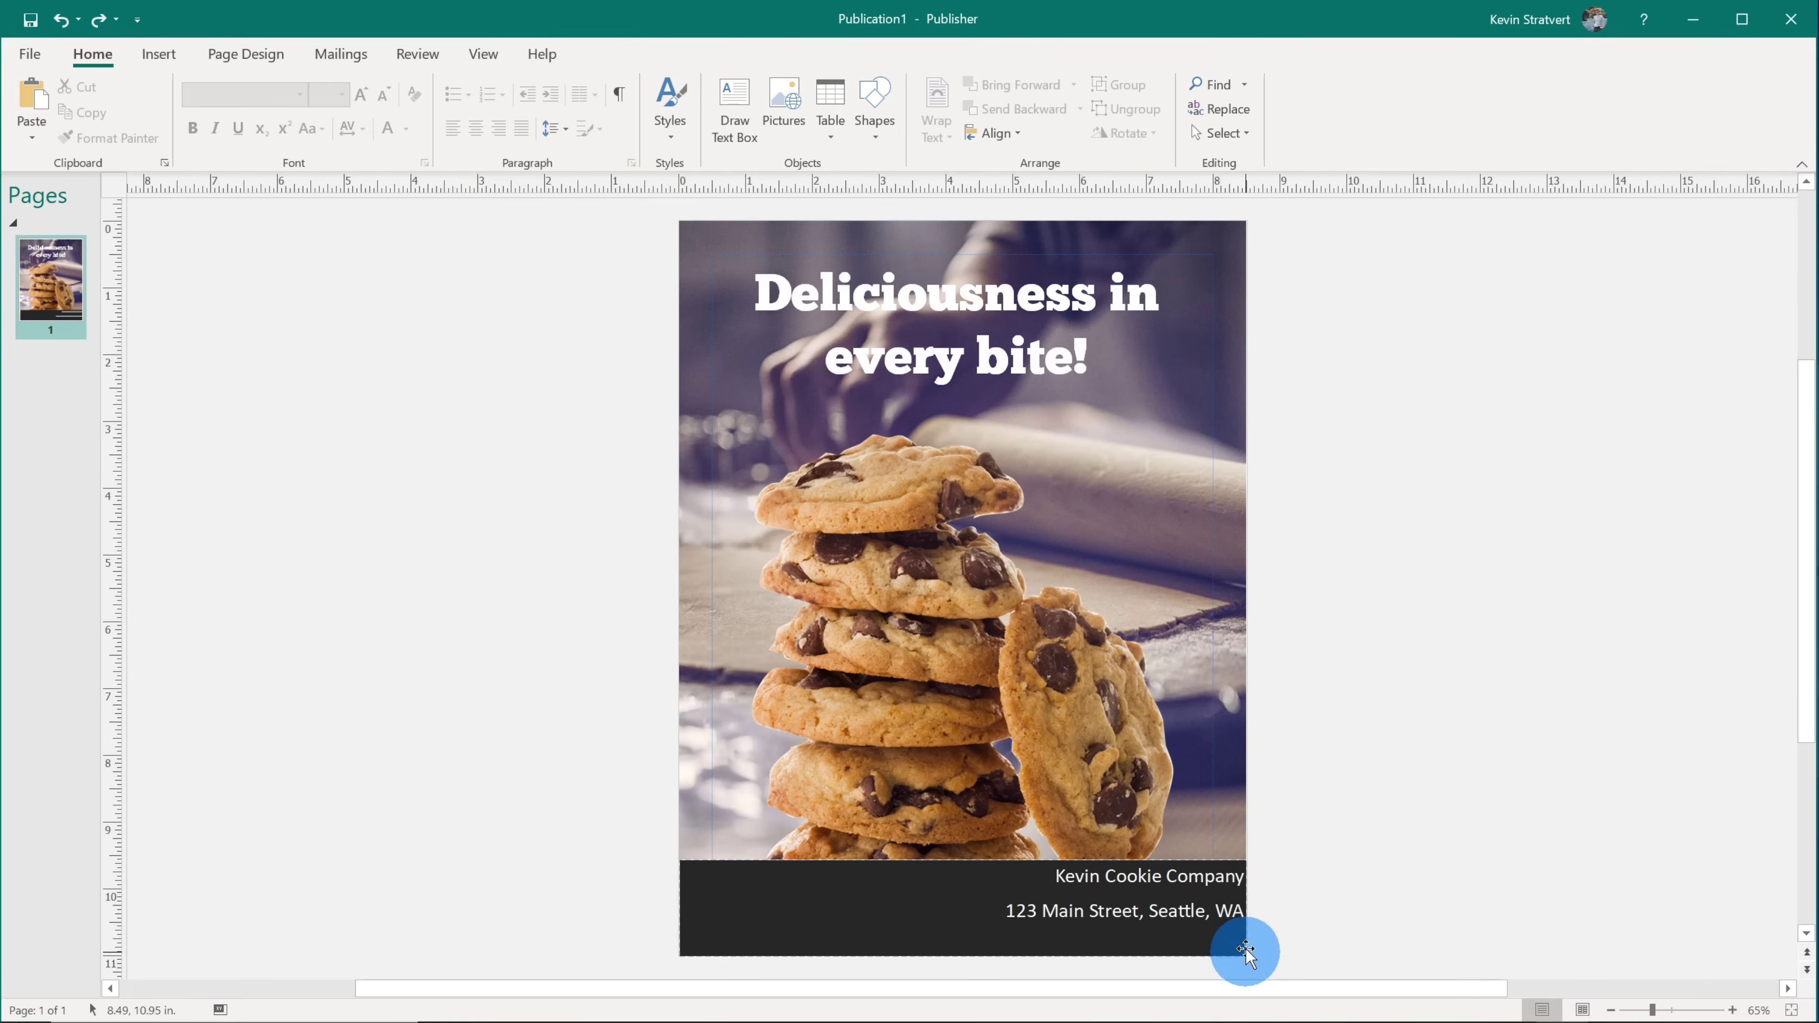
left_click(1228, 931)
left_click(1225, 931)
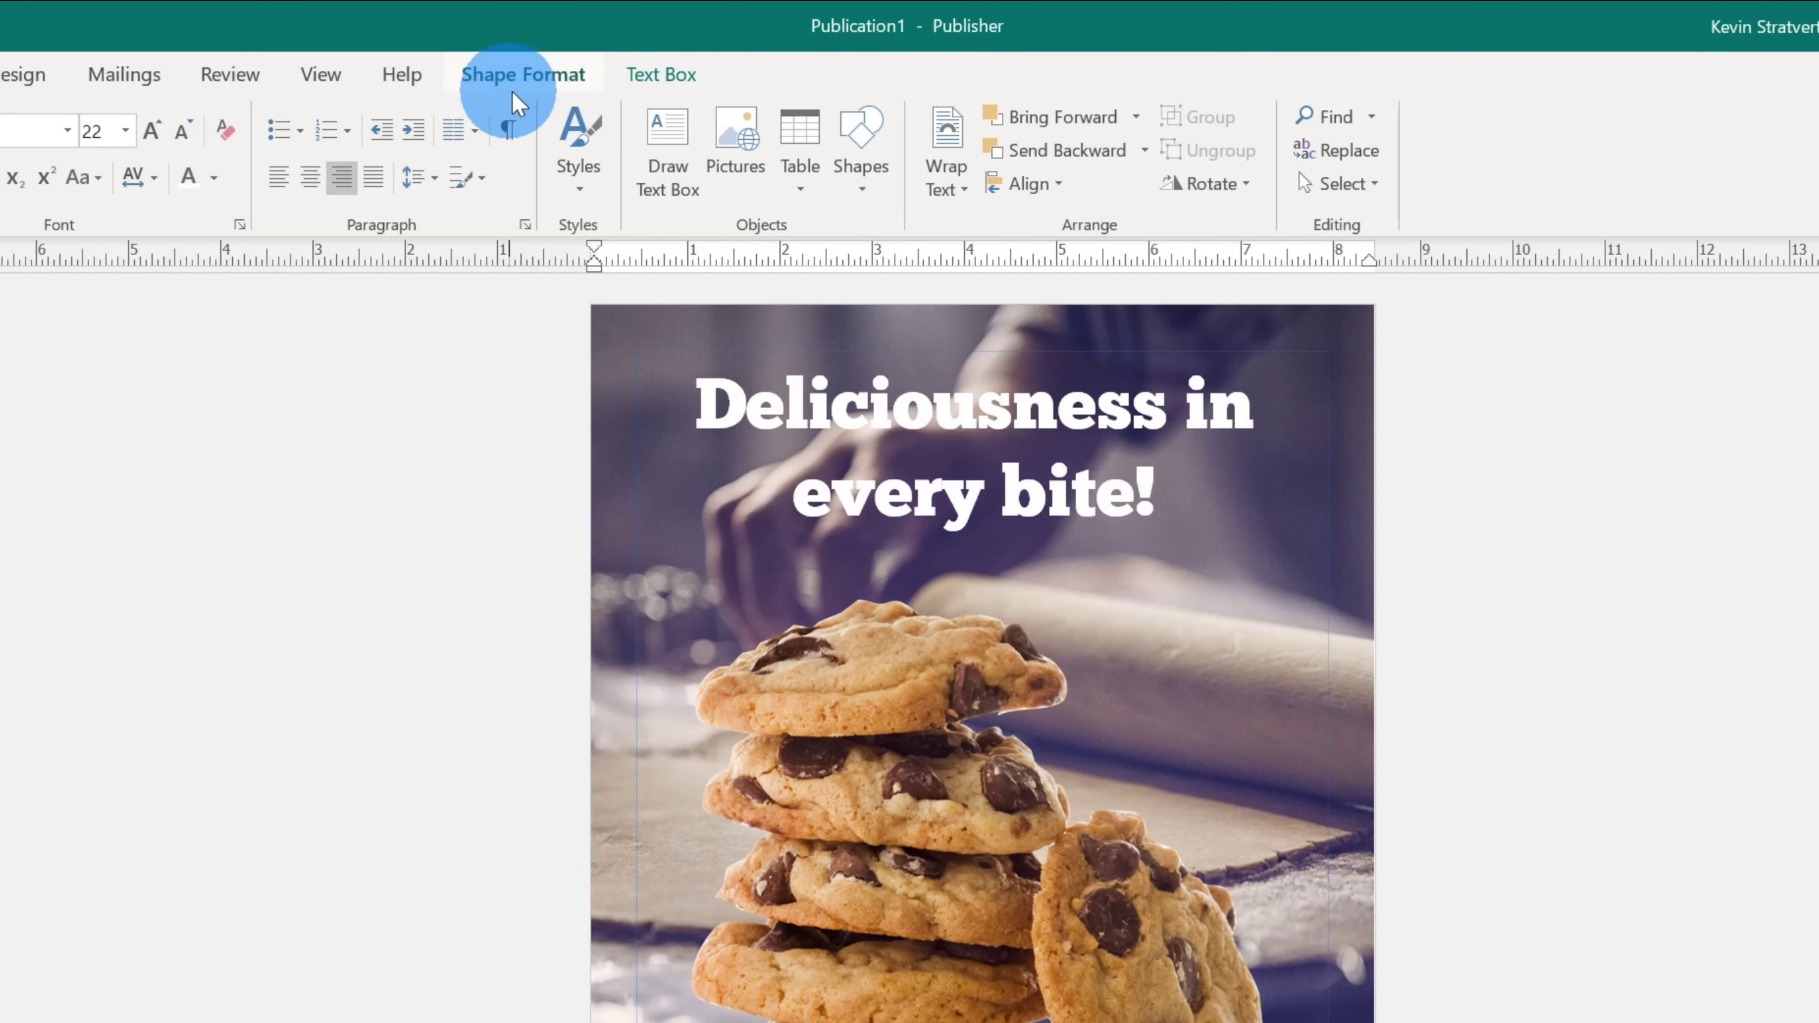
left_click(661, 74)
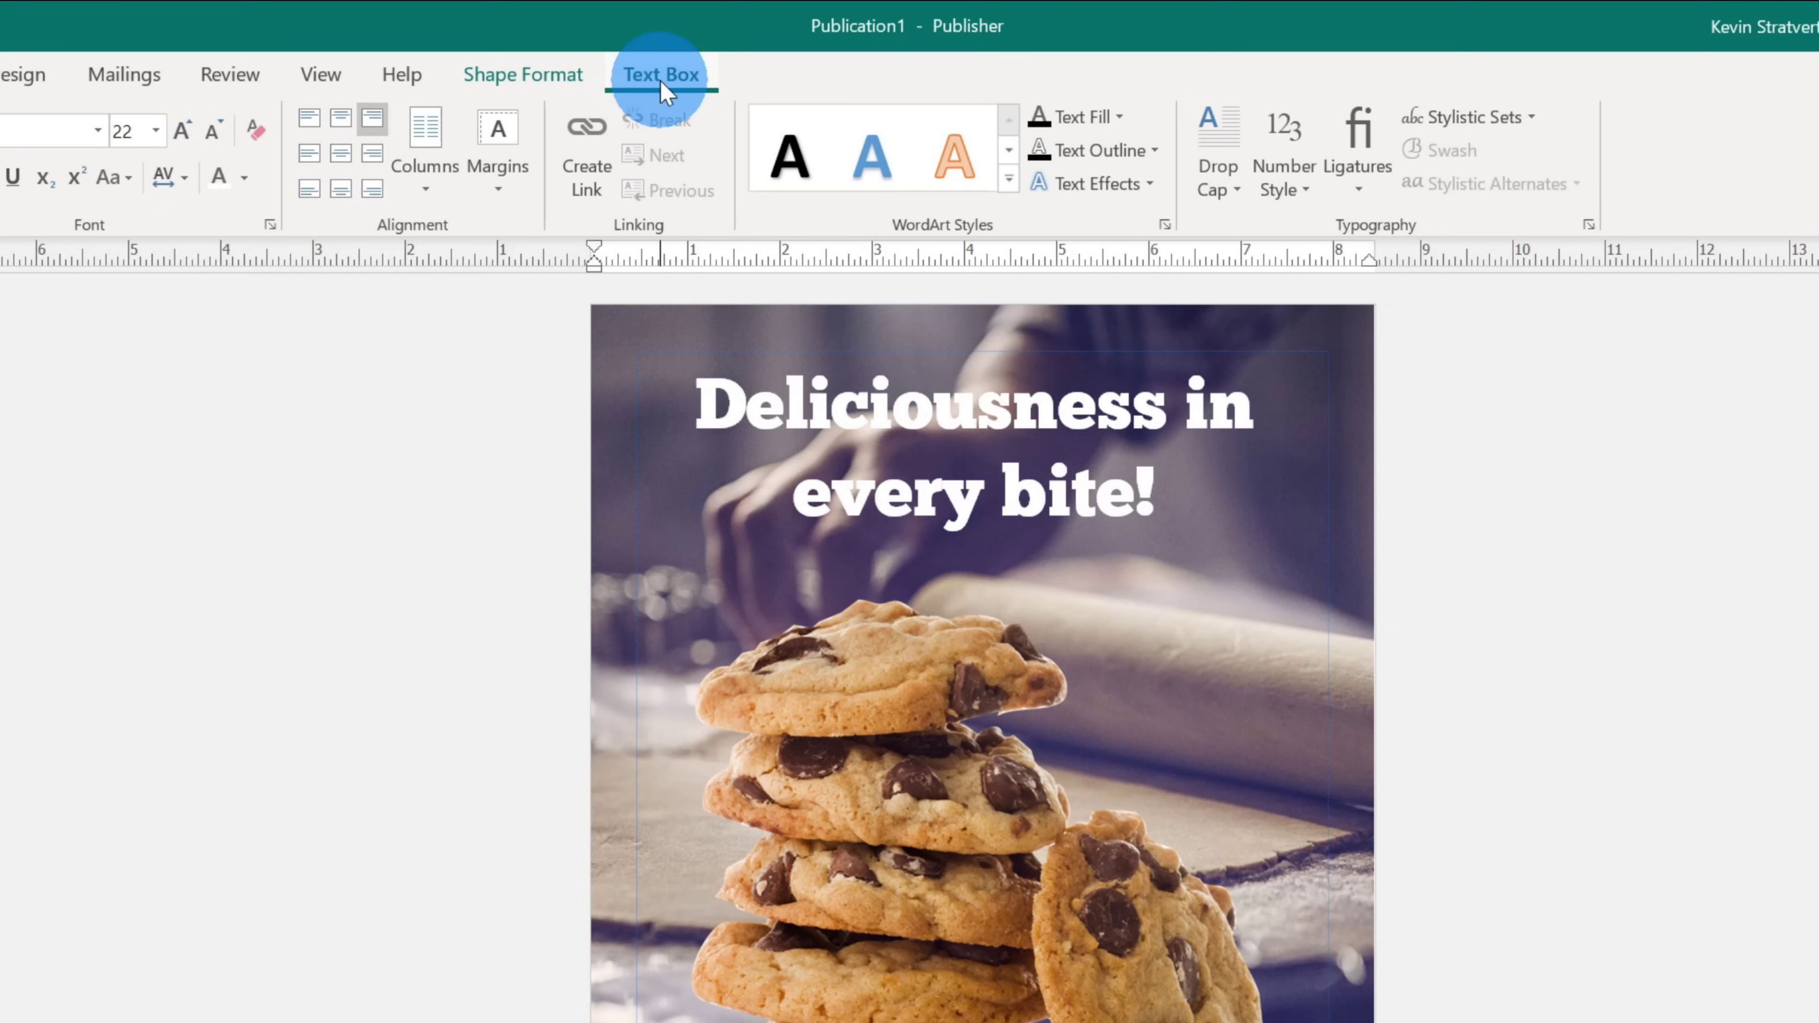
left_click(517, 185)
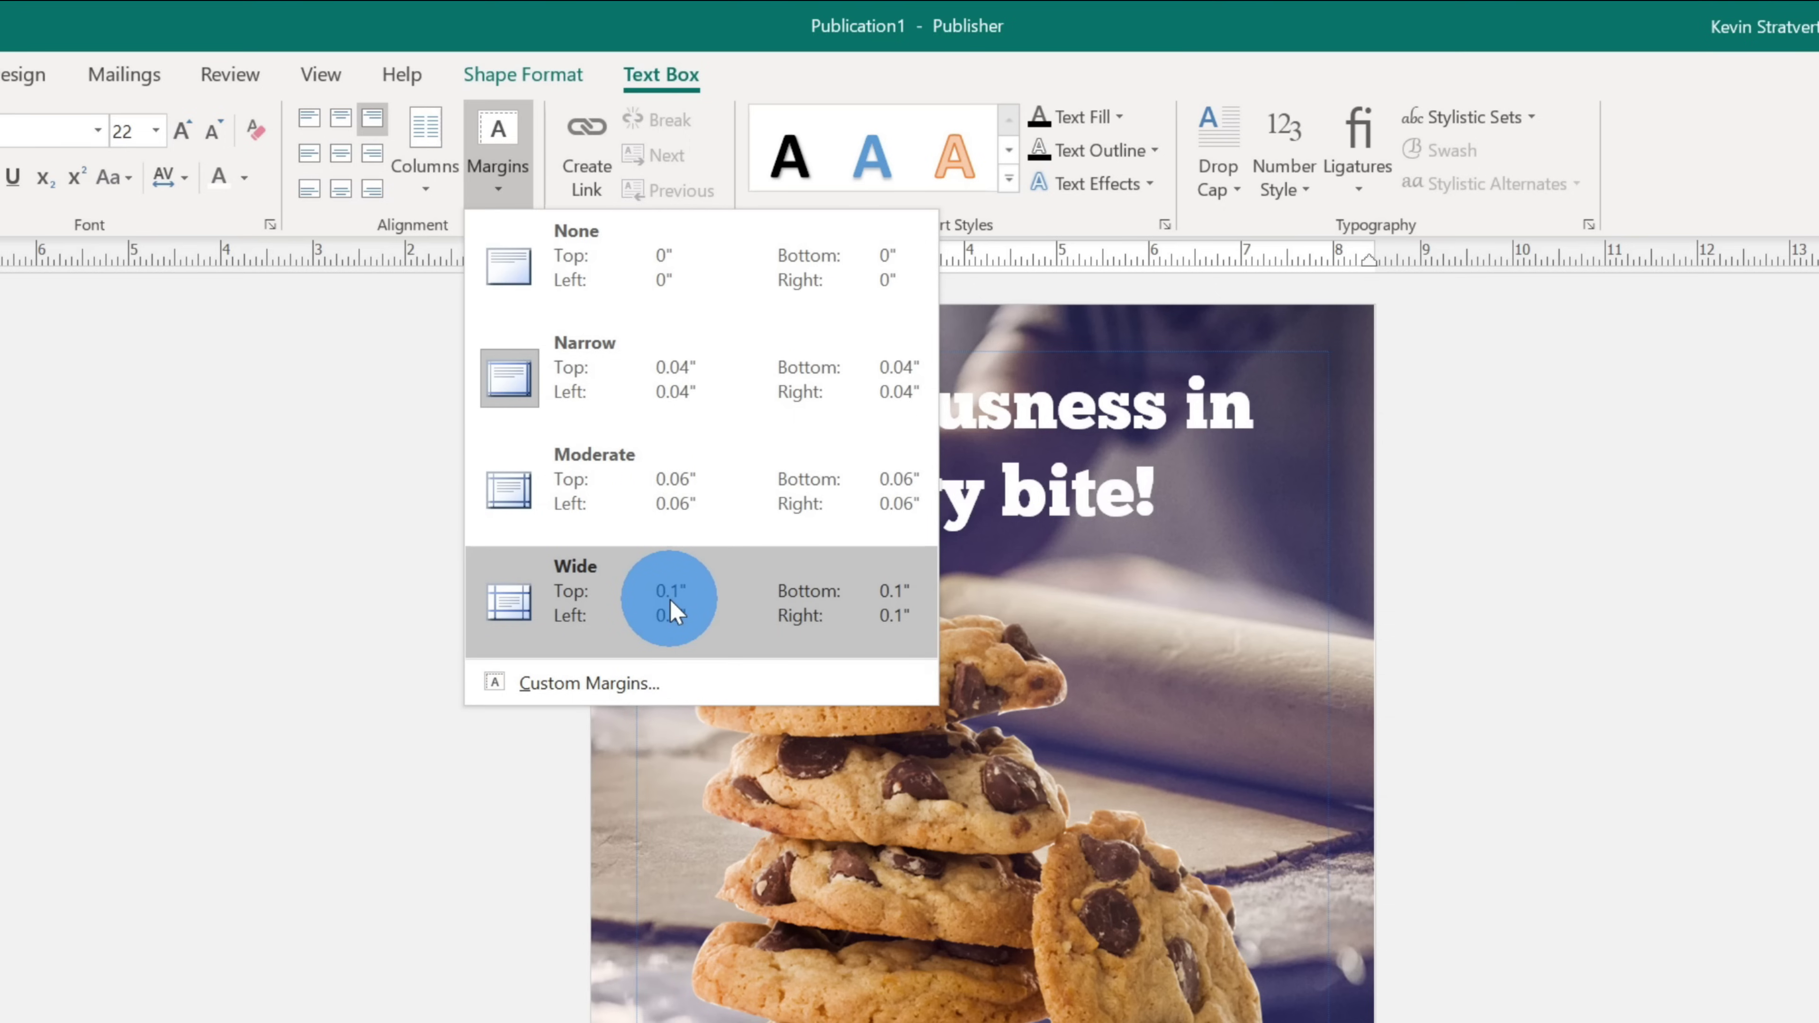
left_click(670, 599)
left_click(512, 839)
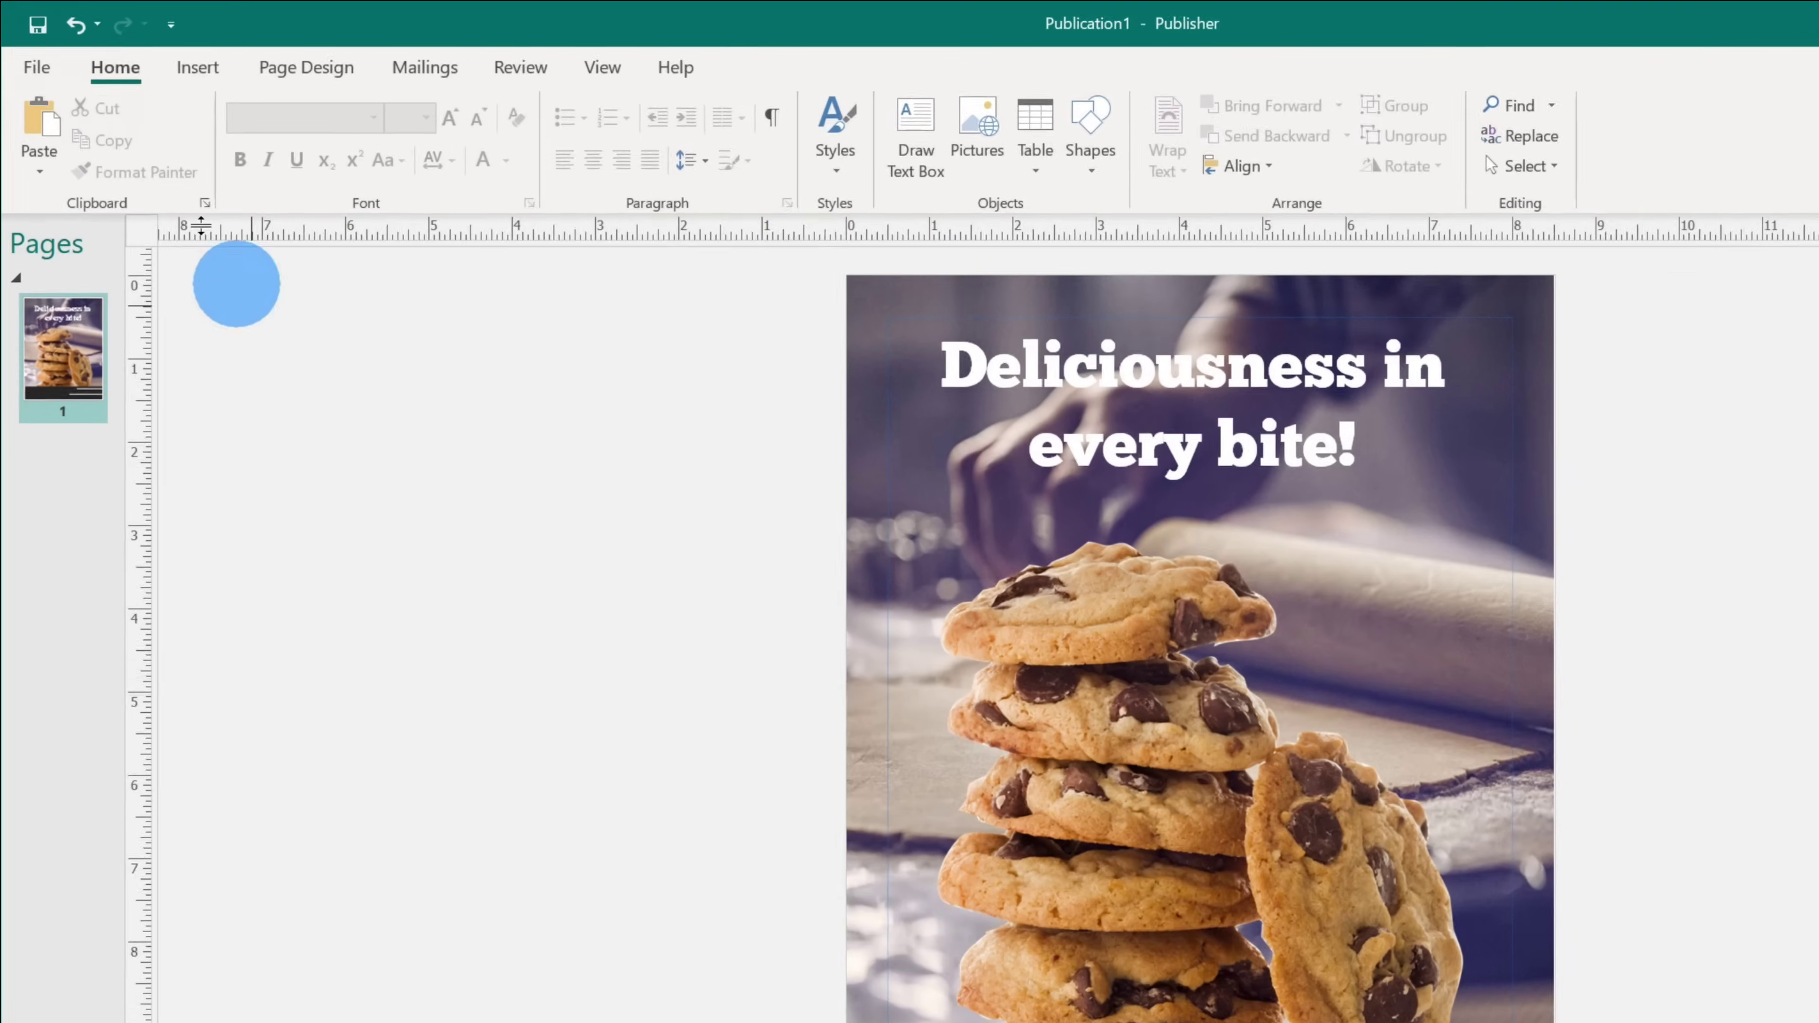
left_click(198, 67)
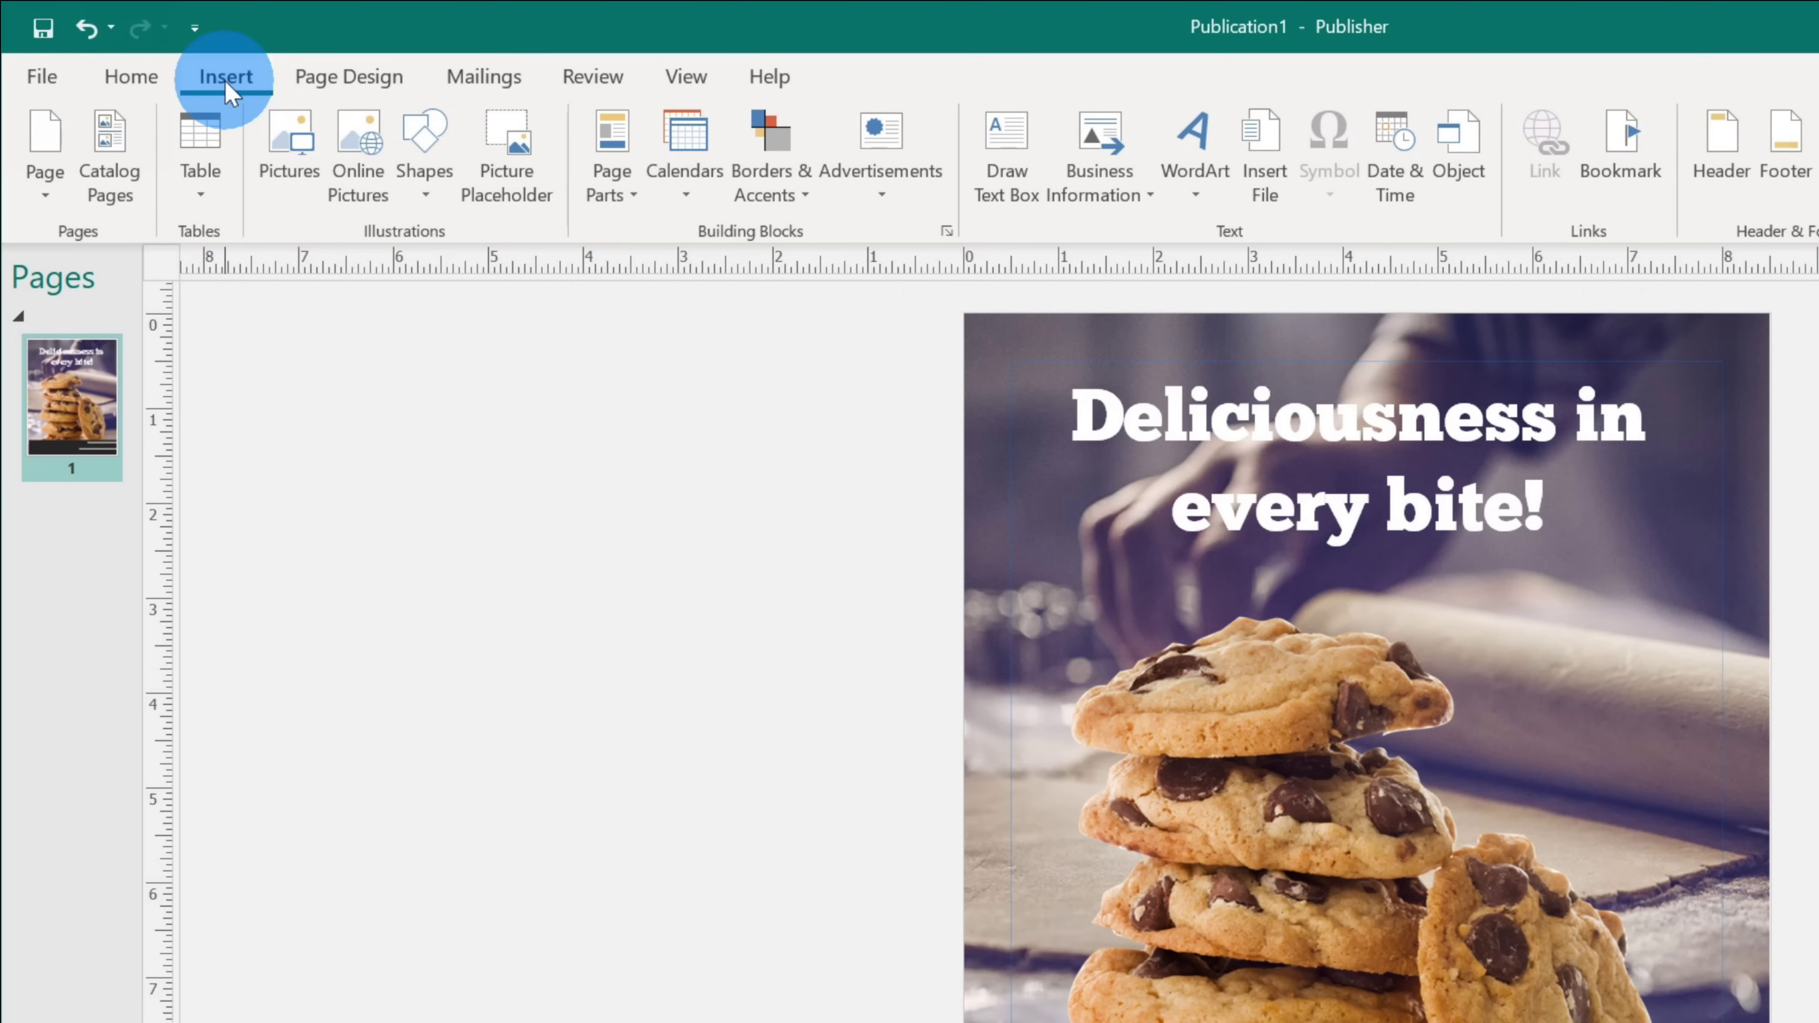
left_click(283, 195)
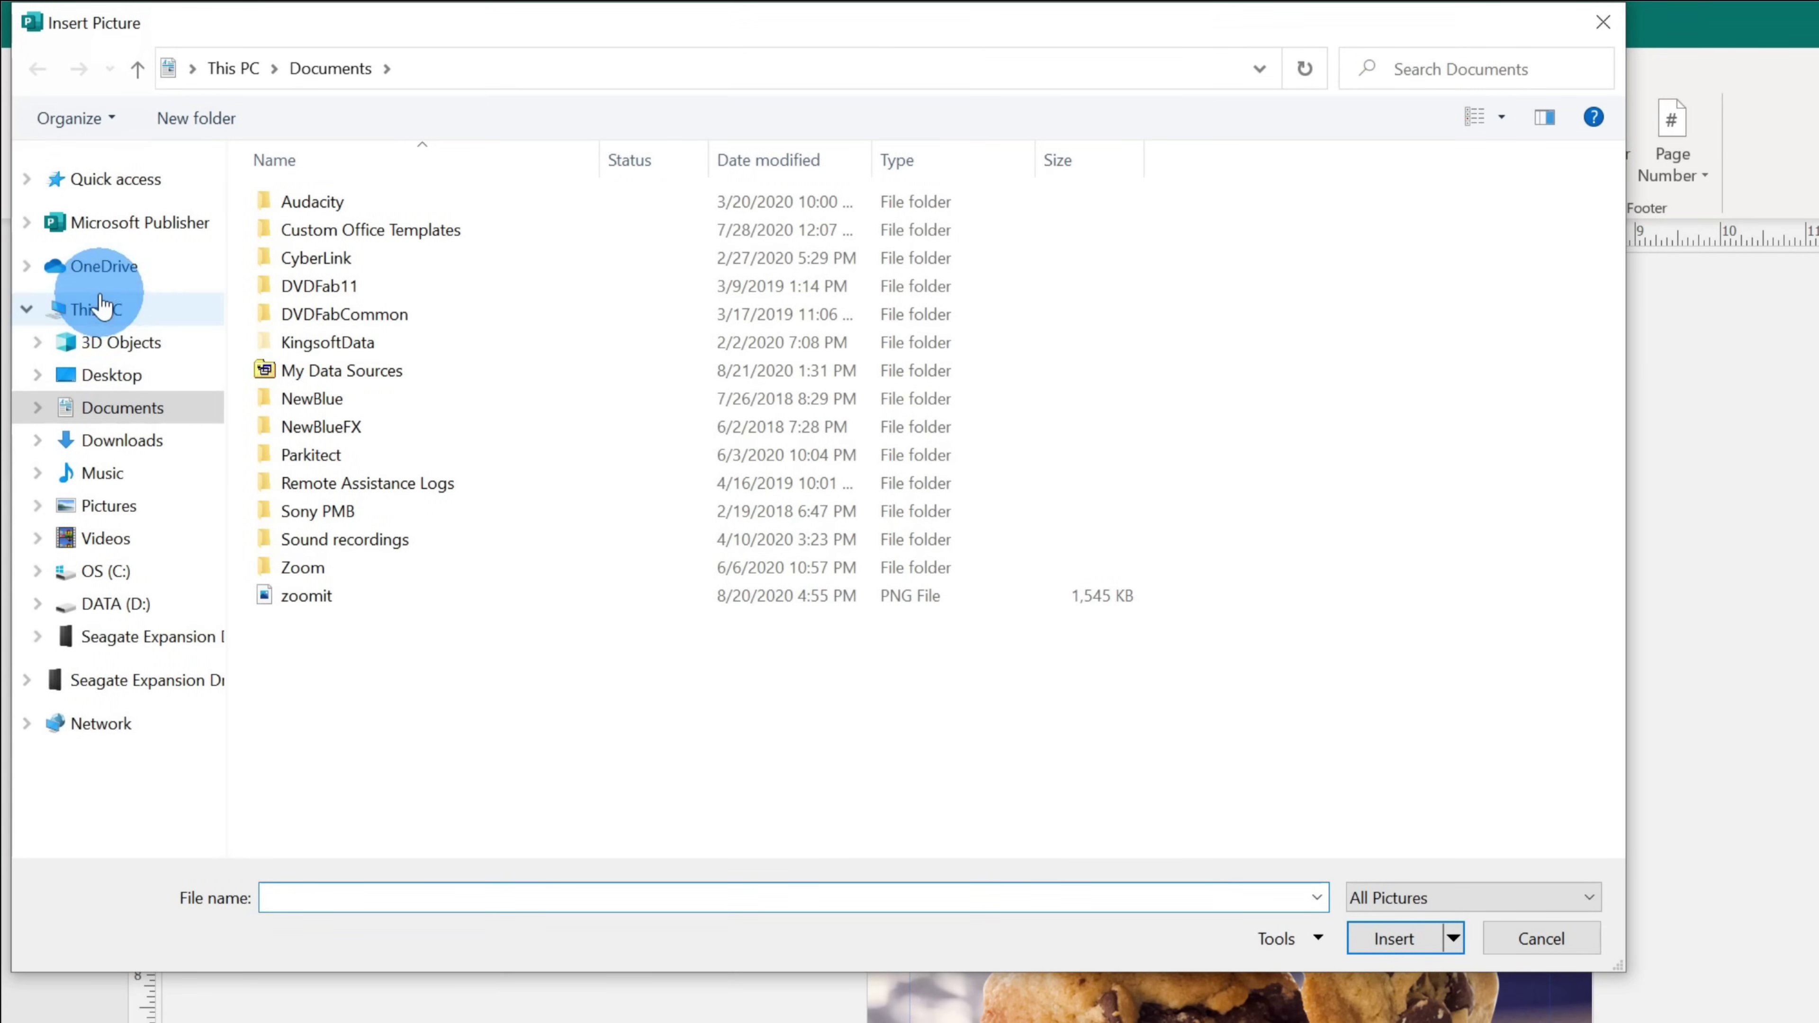
left_click(133, 376)
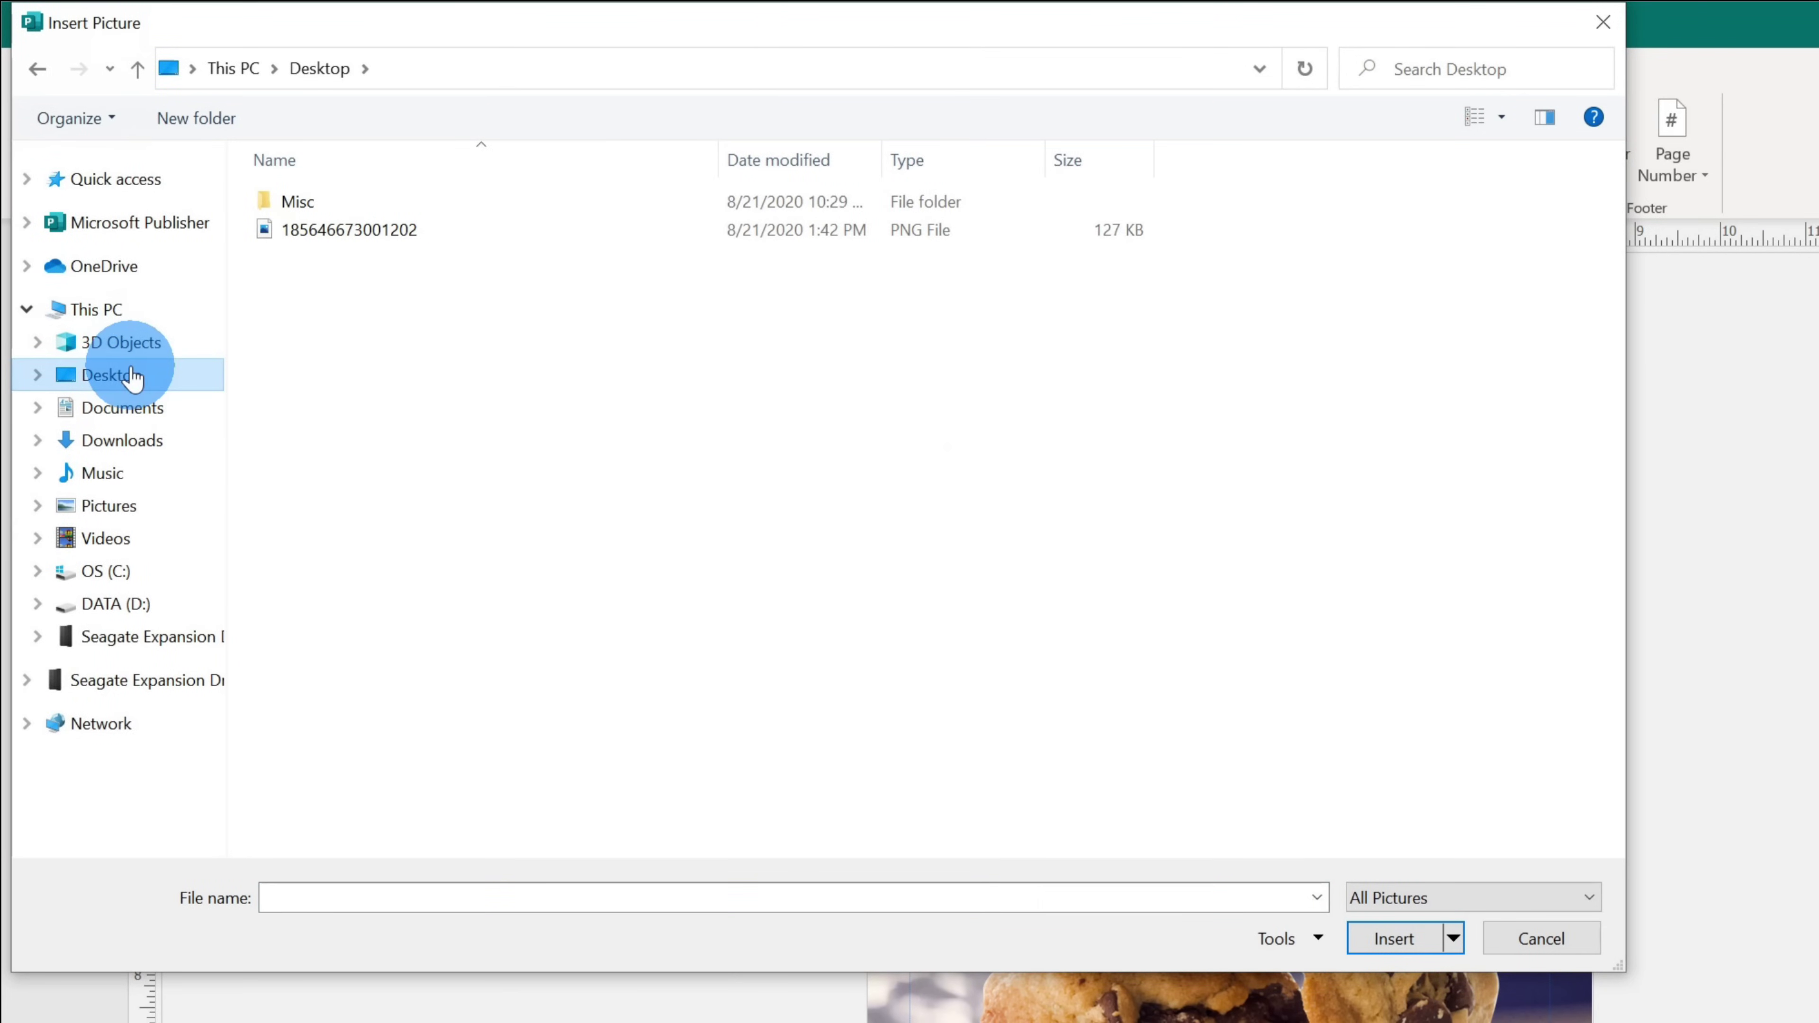
left_click(422, 228)
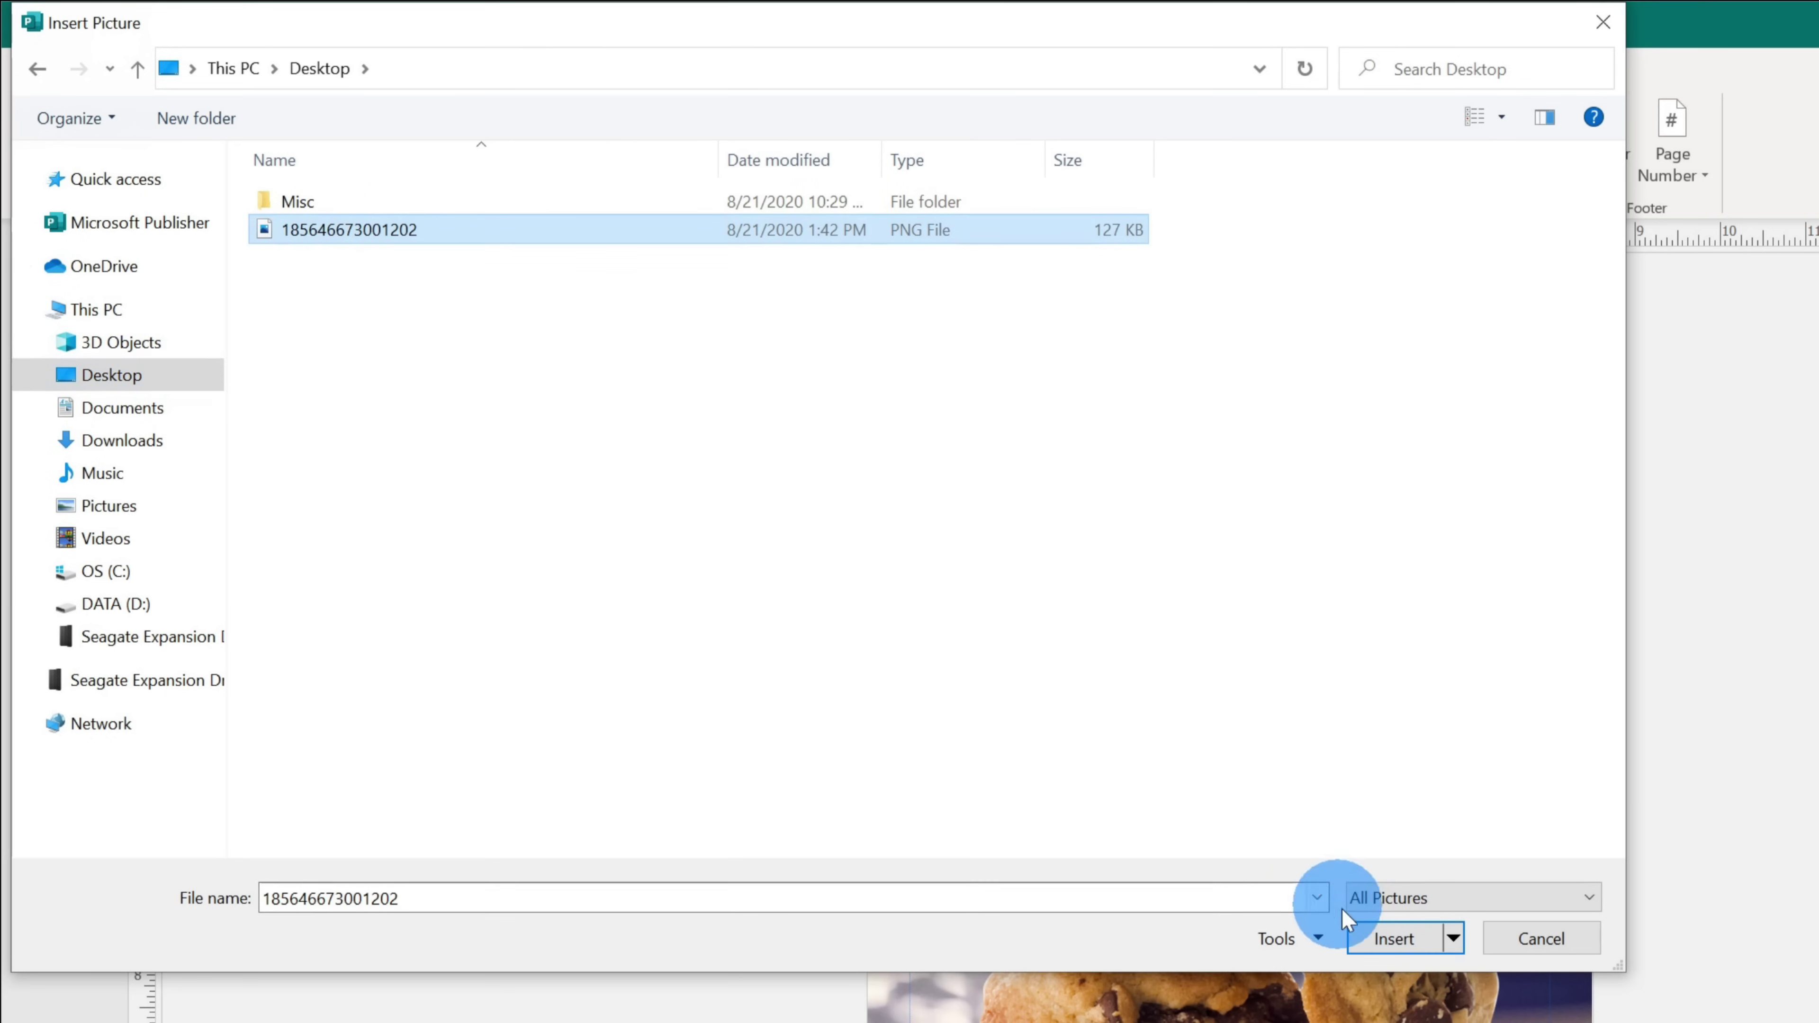
left_click(1377, 939)
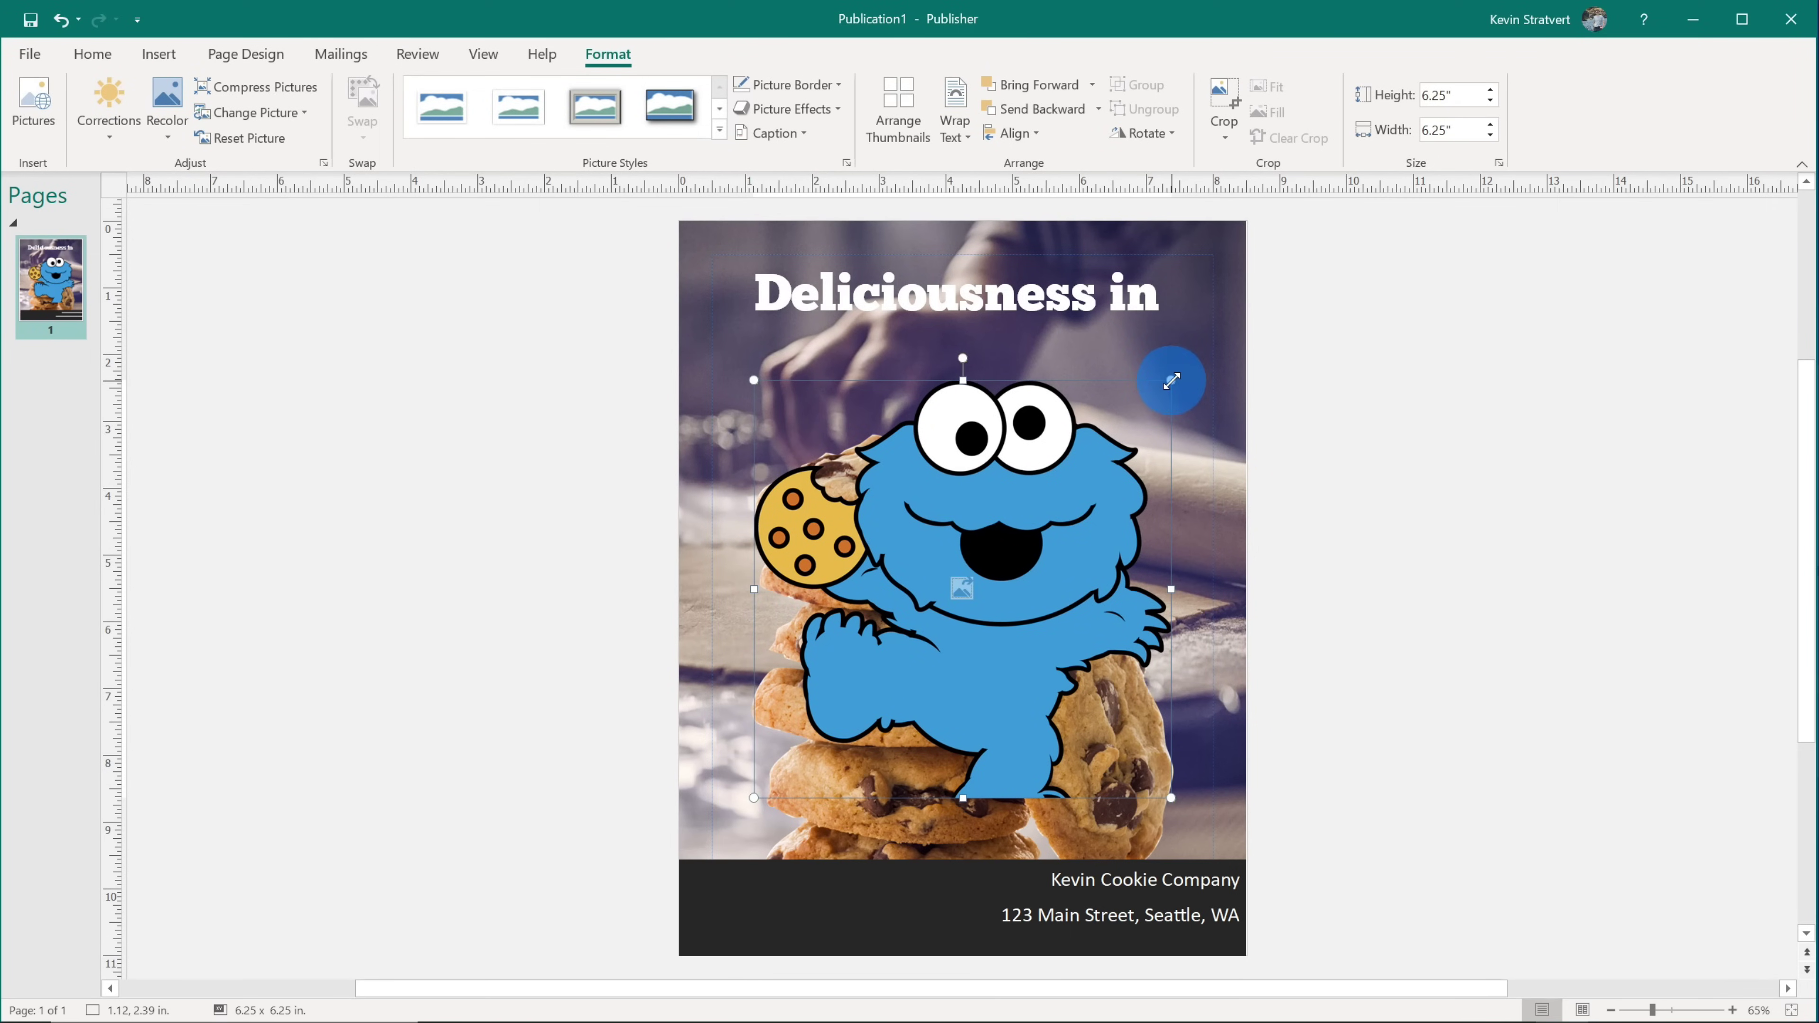
Step: Shrink the blue monster picture to about 2.43 in square and place it at the footer's left end, overlapping the cookies
left_click_drag(1171, 380, 916, 636)
left_click_drag(871, 711, 826, 862)
left_click(1430, 774)
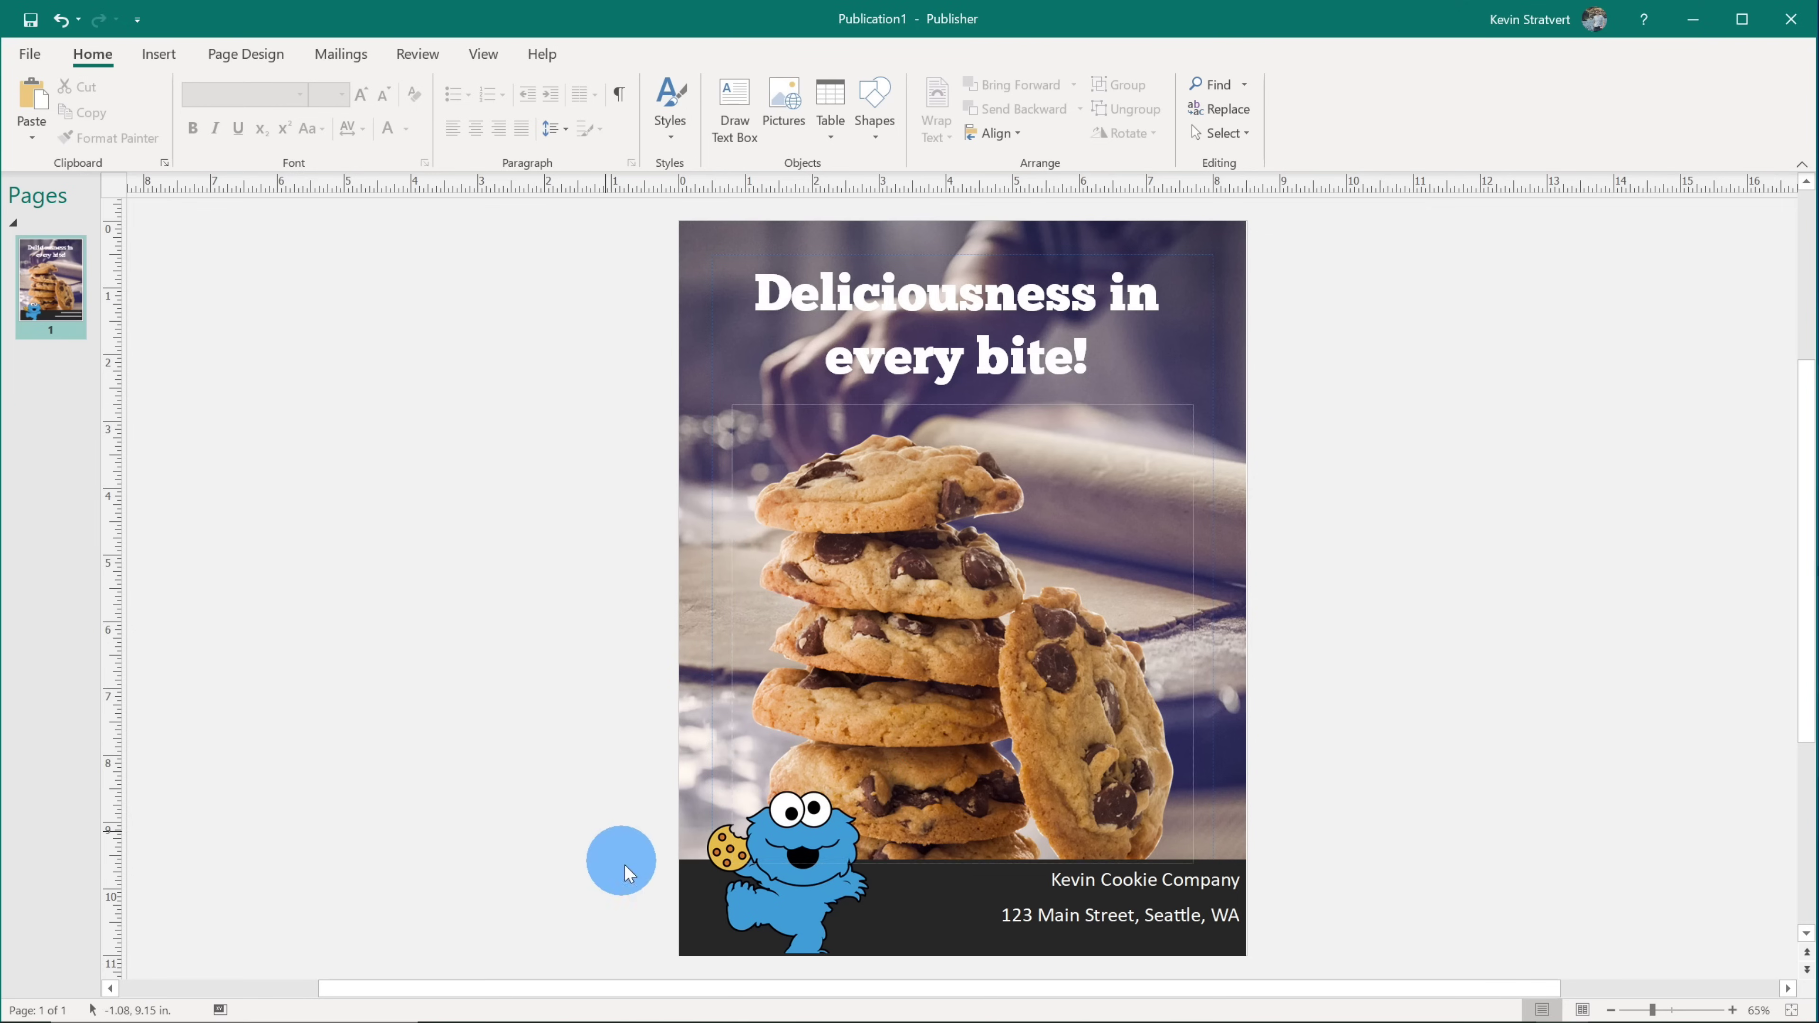
Step: Try sending the blue monster picture two levels backward, and bring it forward again by two levels
left_click(818, 888)
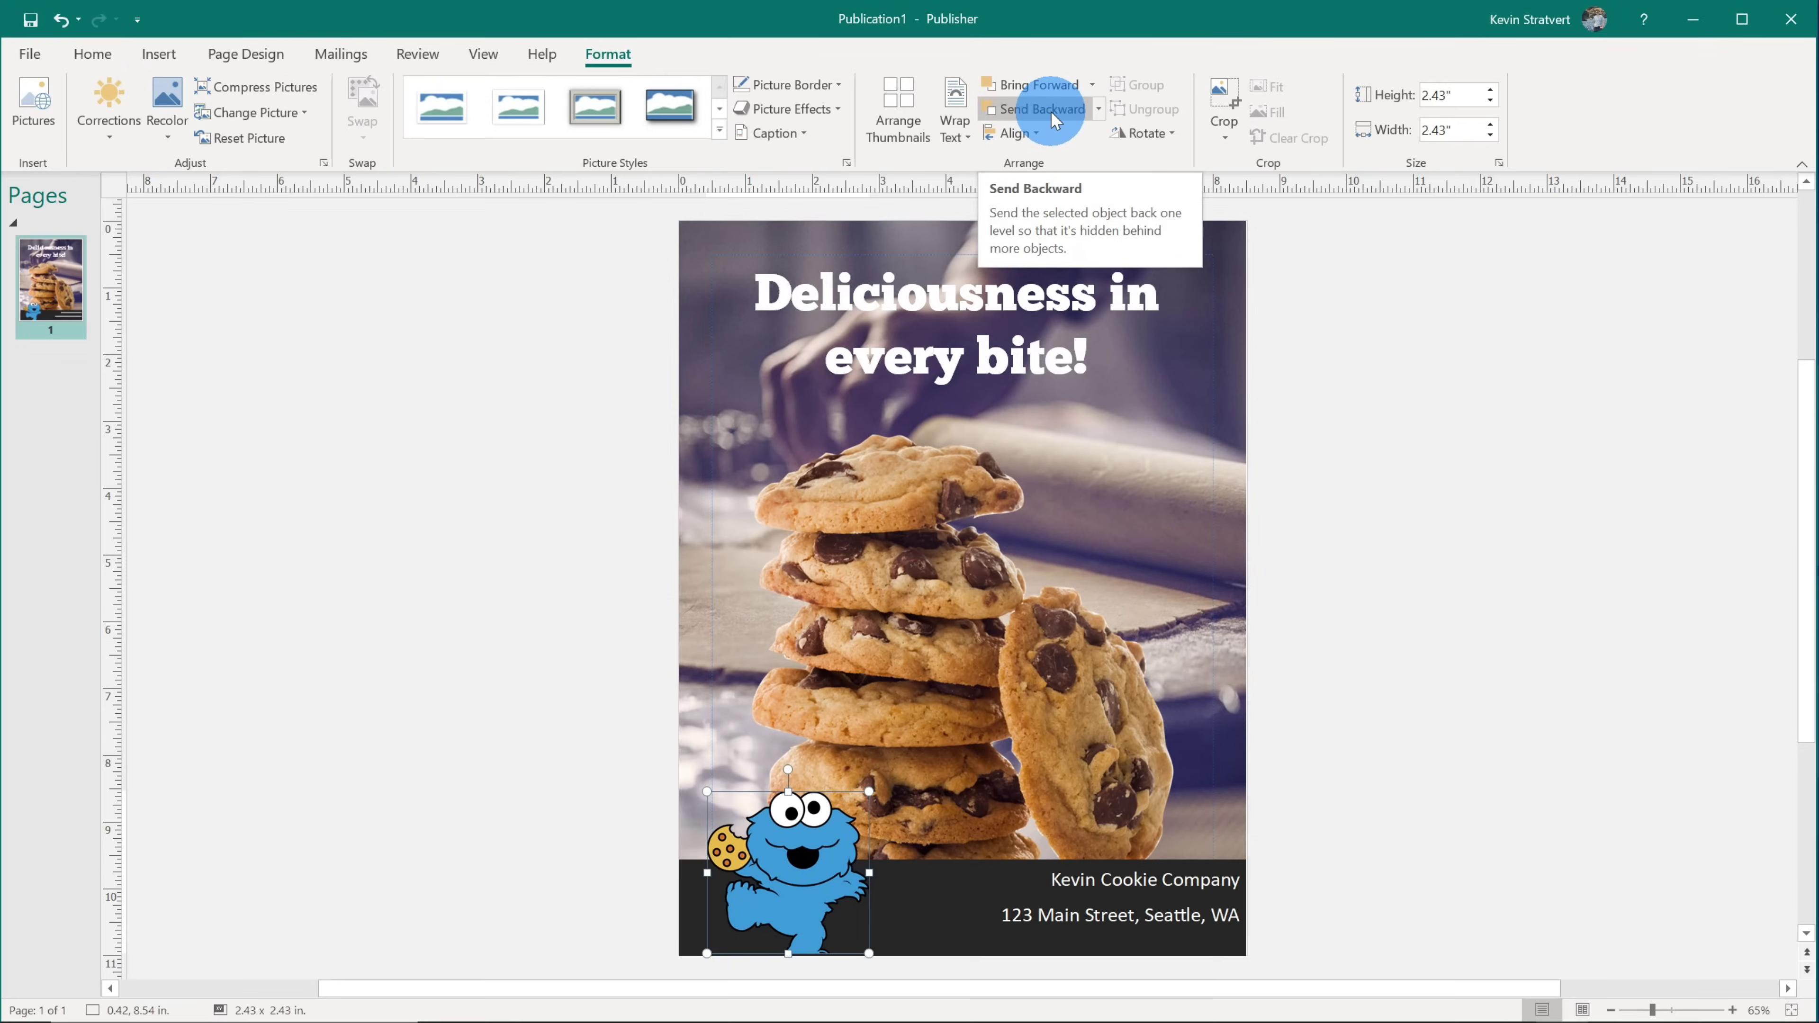
left_click(1101, 162)
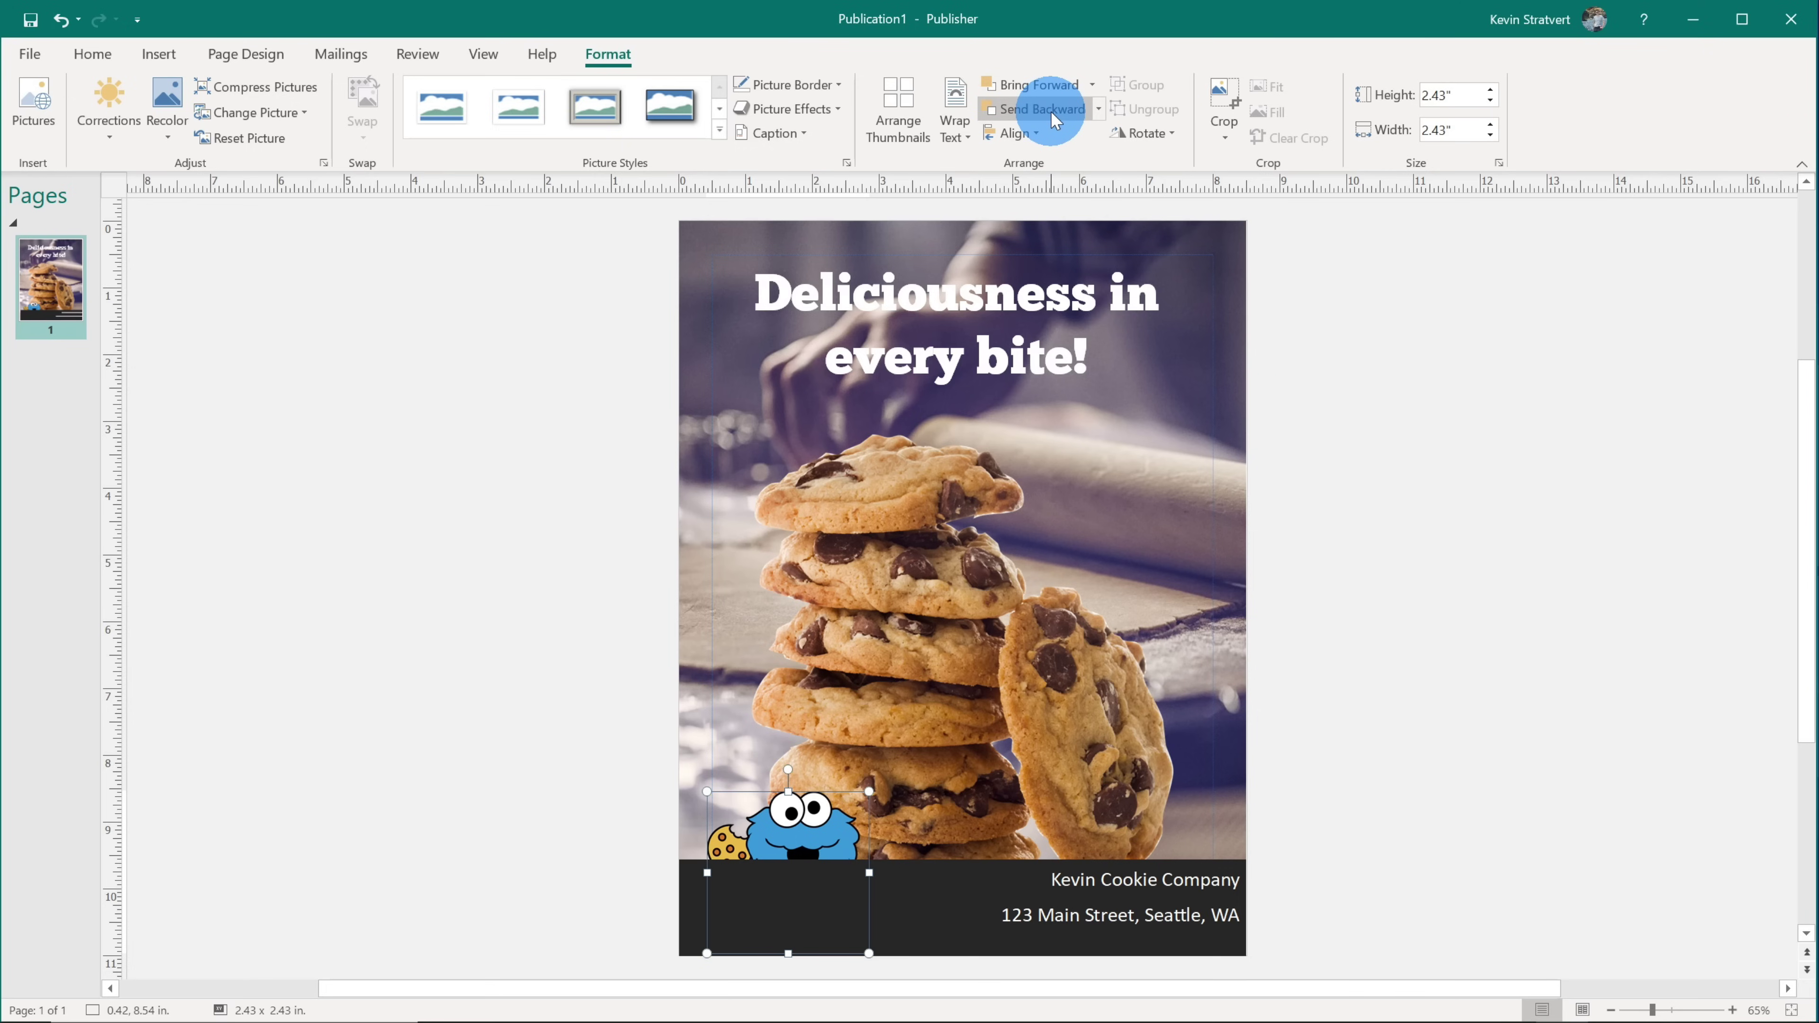
left_click(1050, 111)
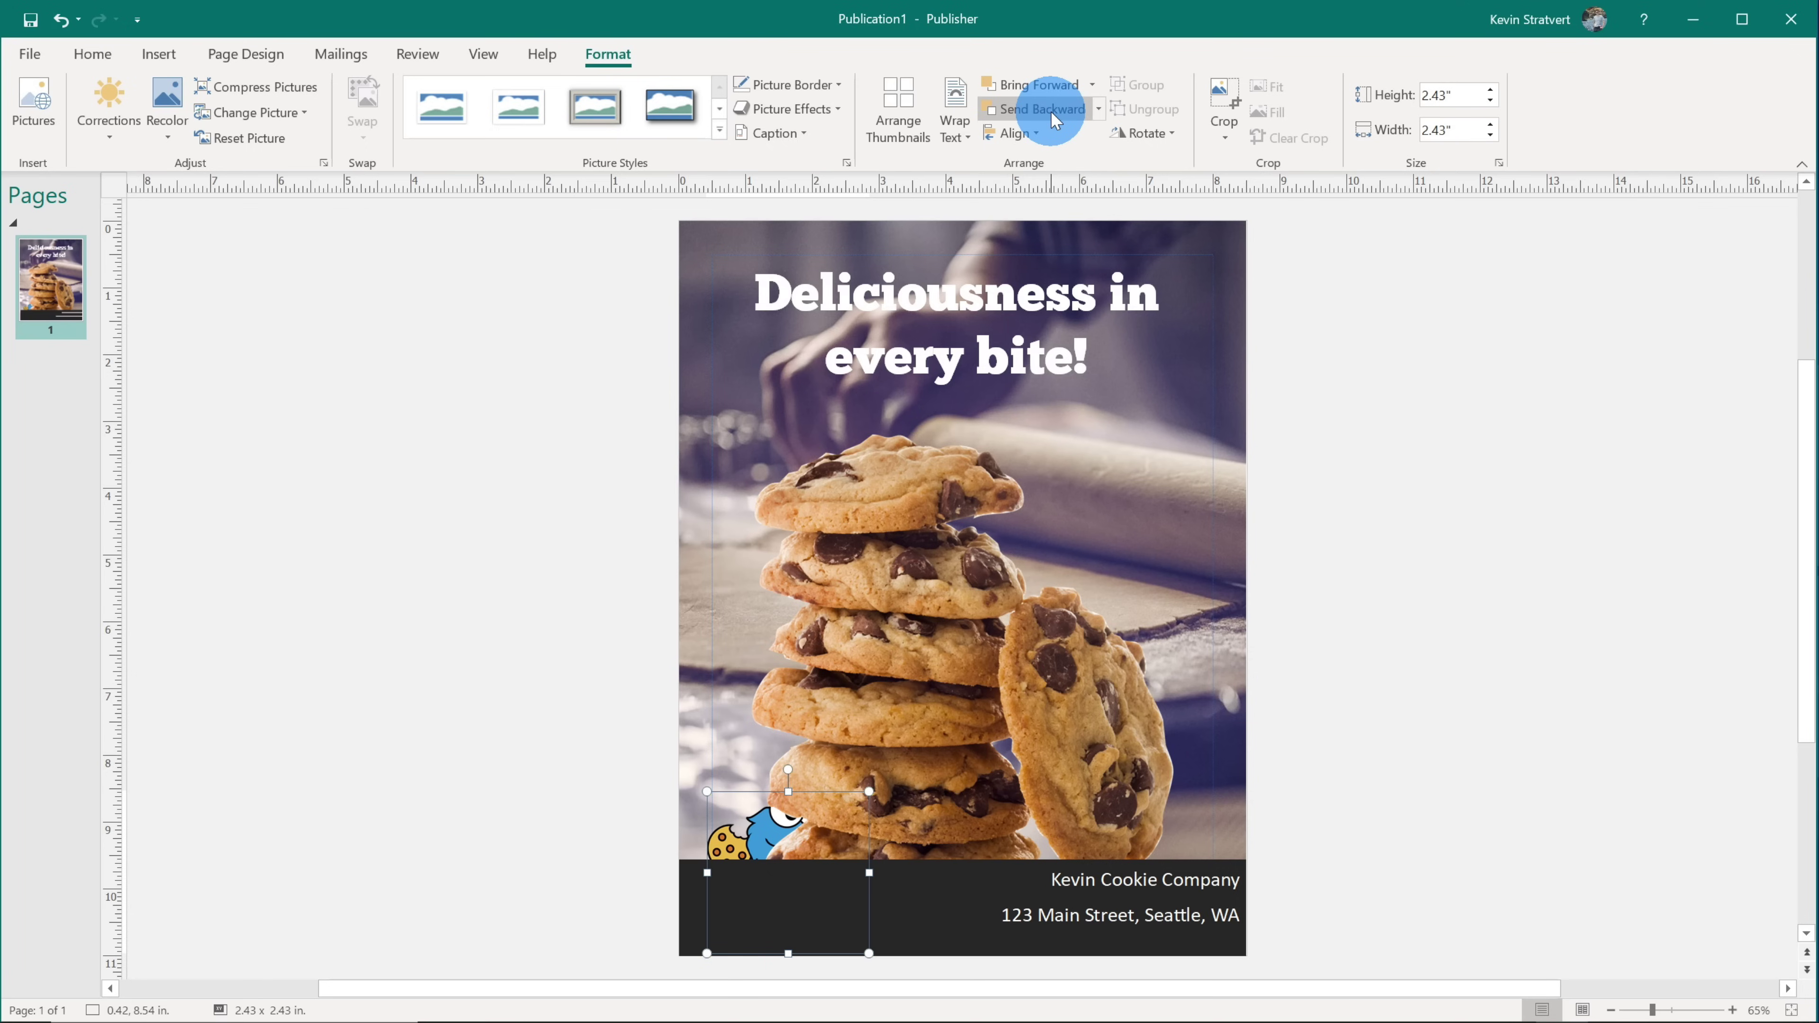
left_click(1042, 83)
left_click(1042, 82)
left_click(1318, 531)
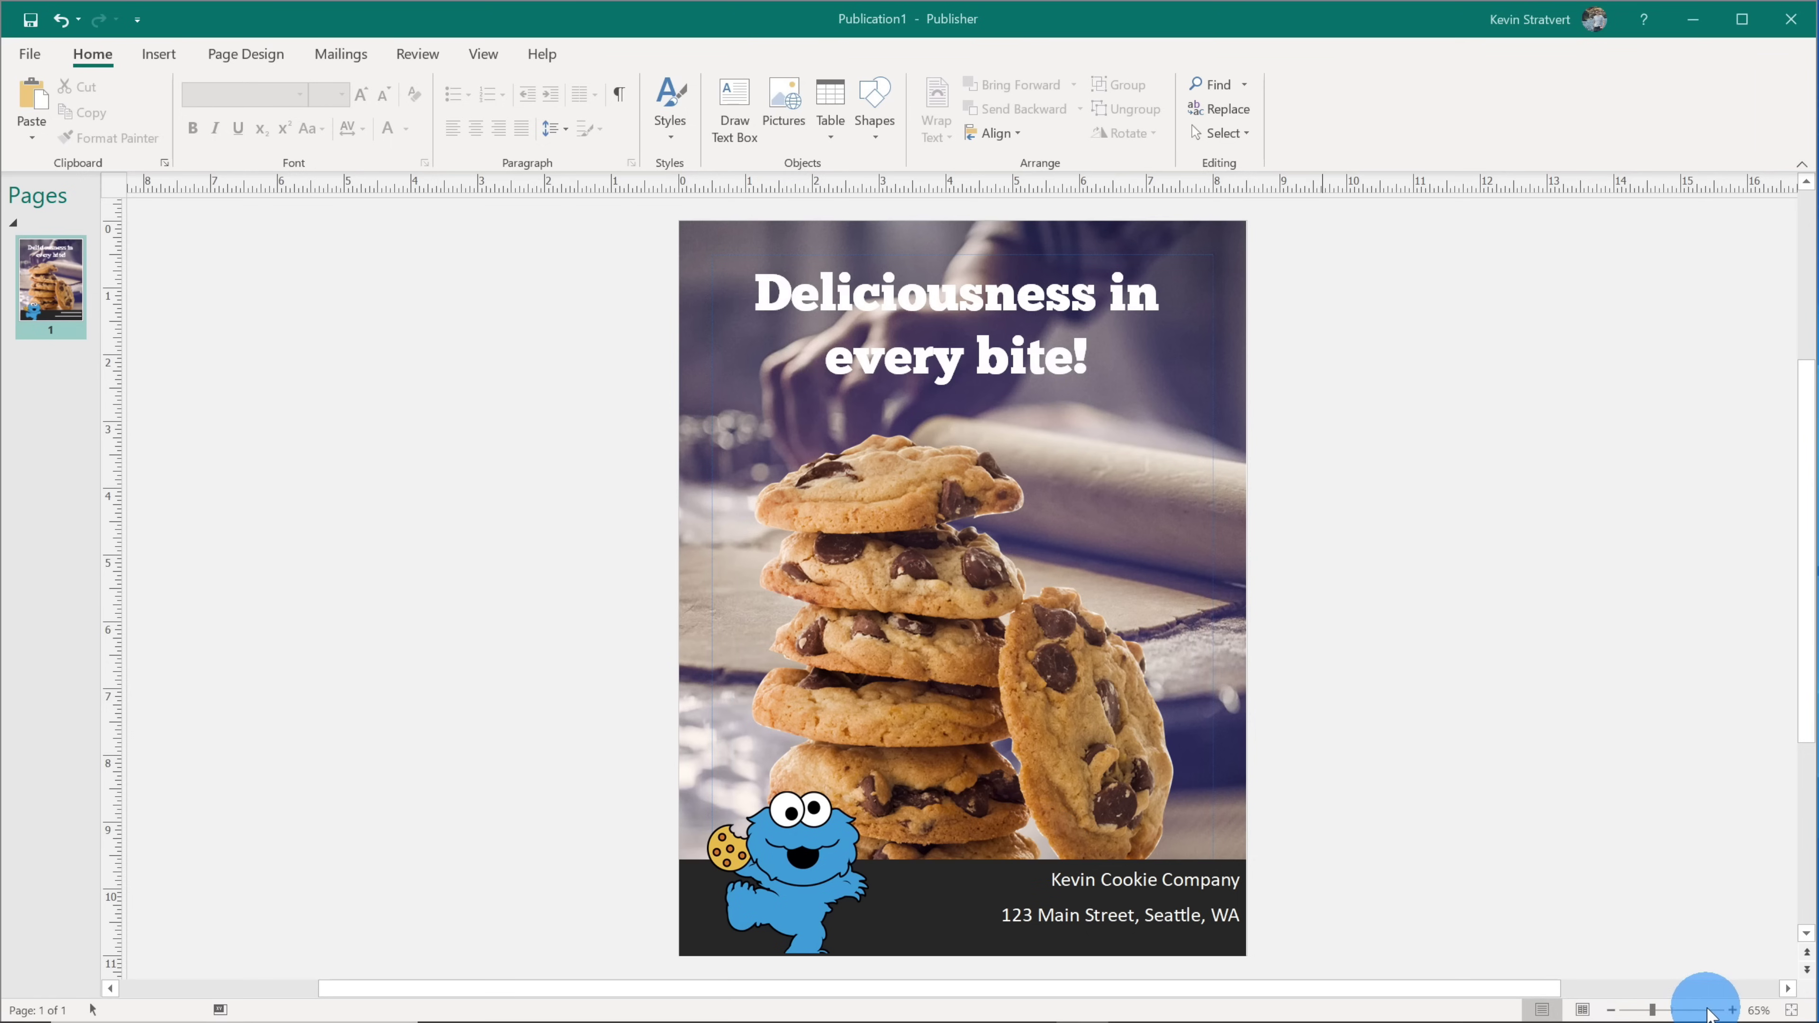
Step: Examine the flyer at different zoom levels, from the headline down to the footer text and monster picture
left_click(1732, 1011)
left_click(1732, 1010)
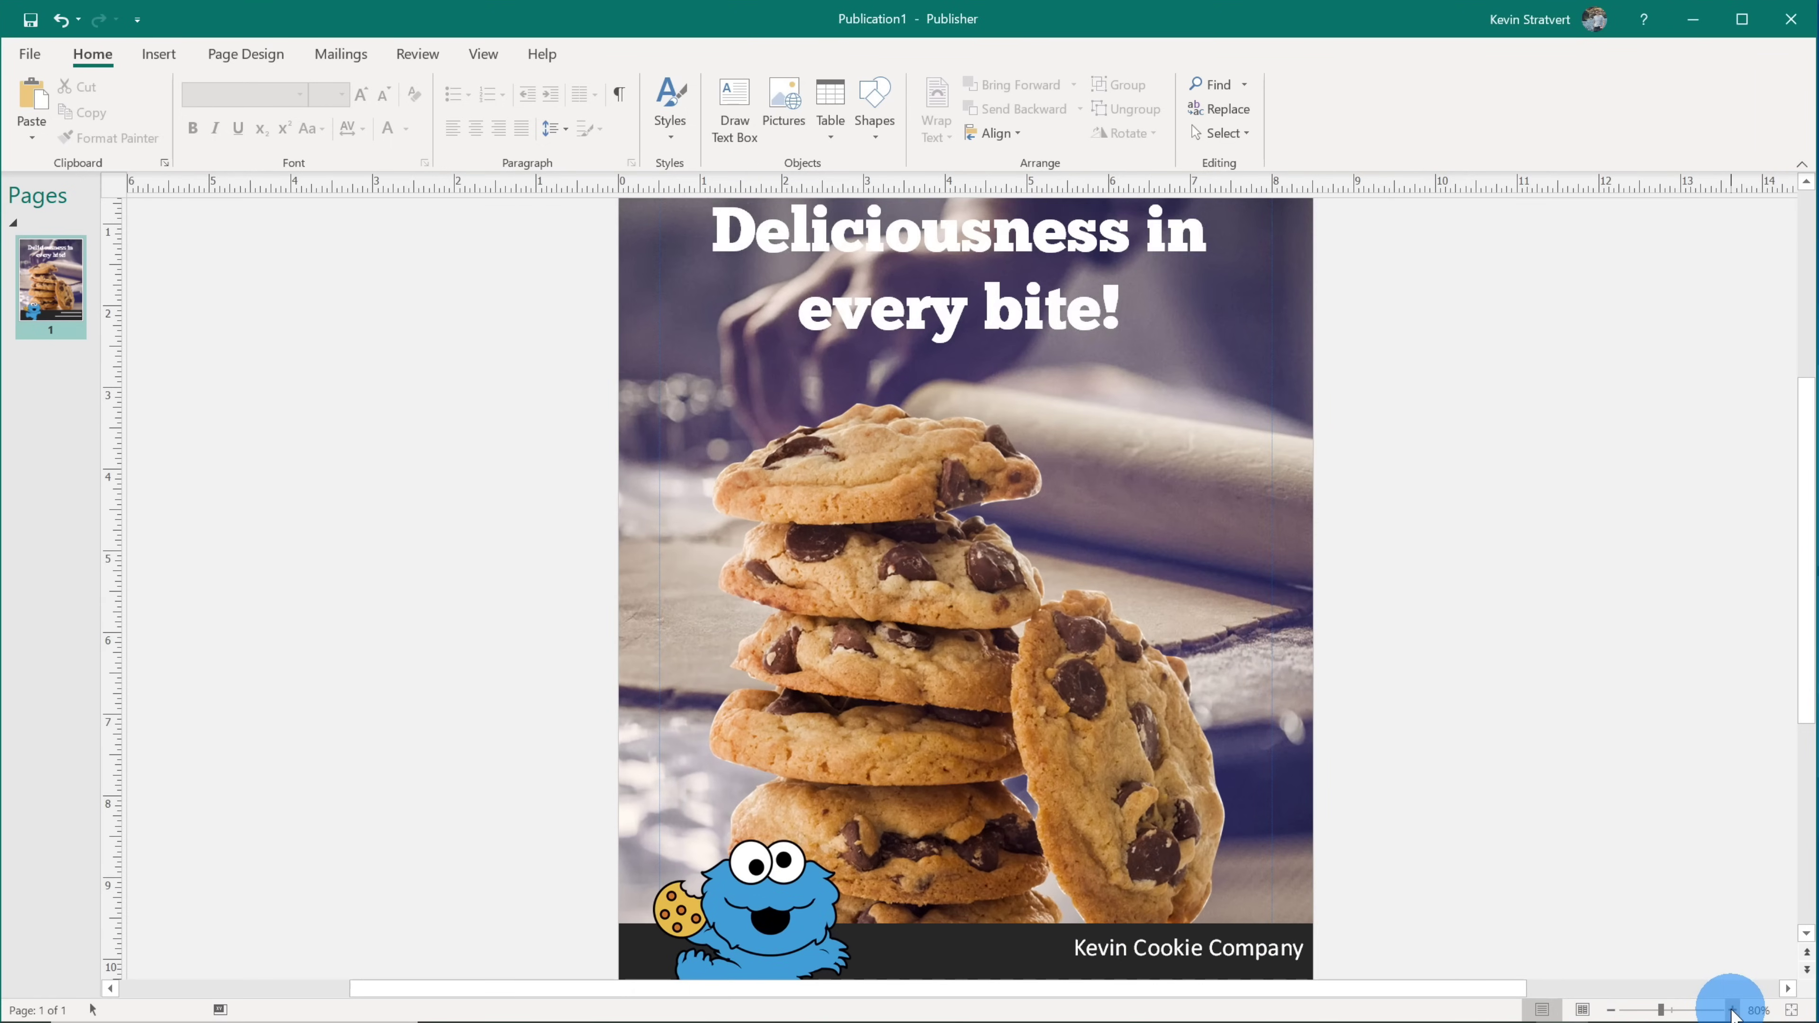
left_click(1732, 1011)
left_click(1732, 1010)
left_click(1732, 1011)
scroll(1449, 891, "up", 1)
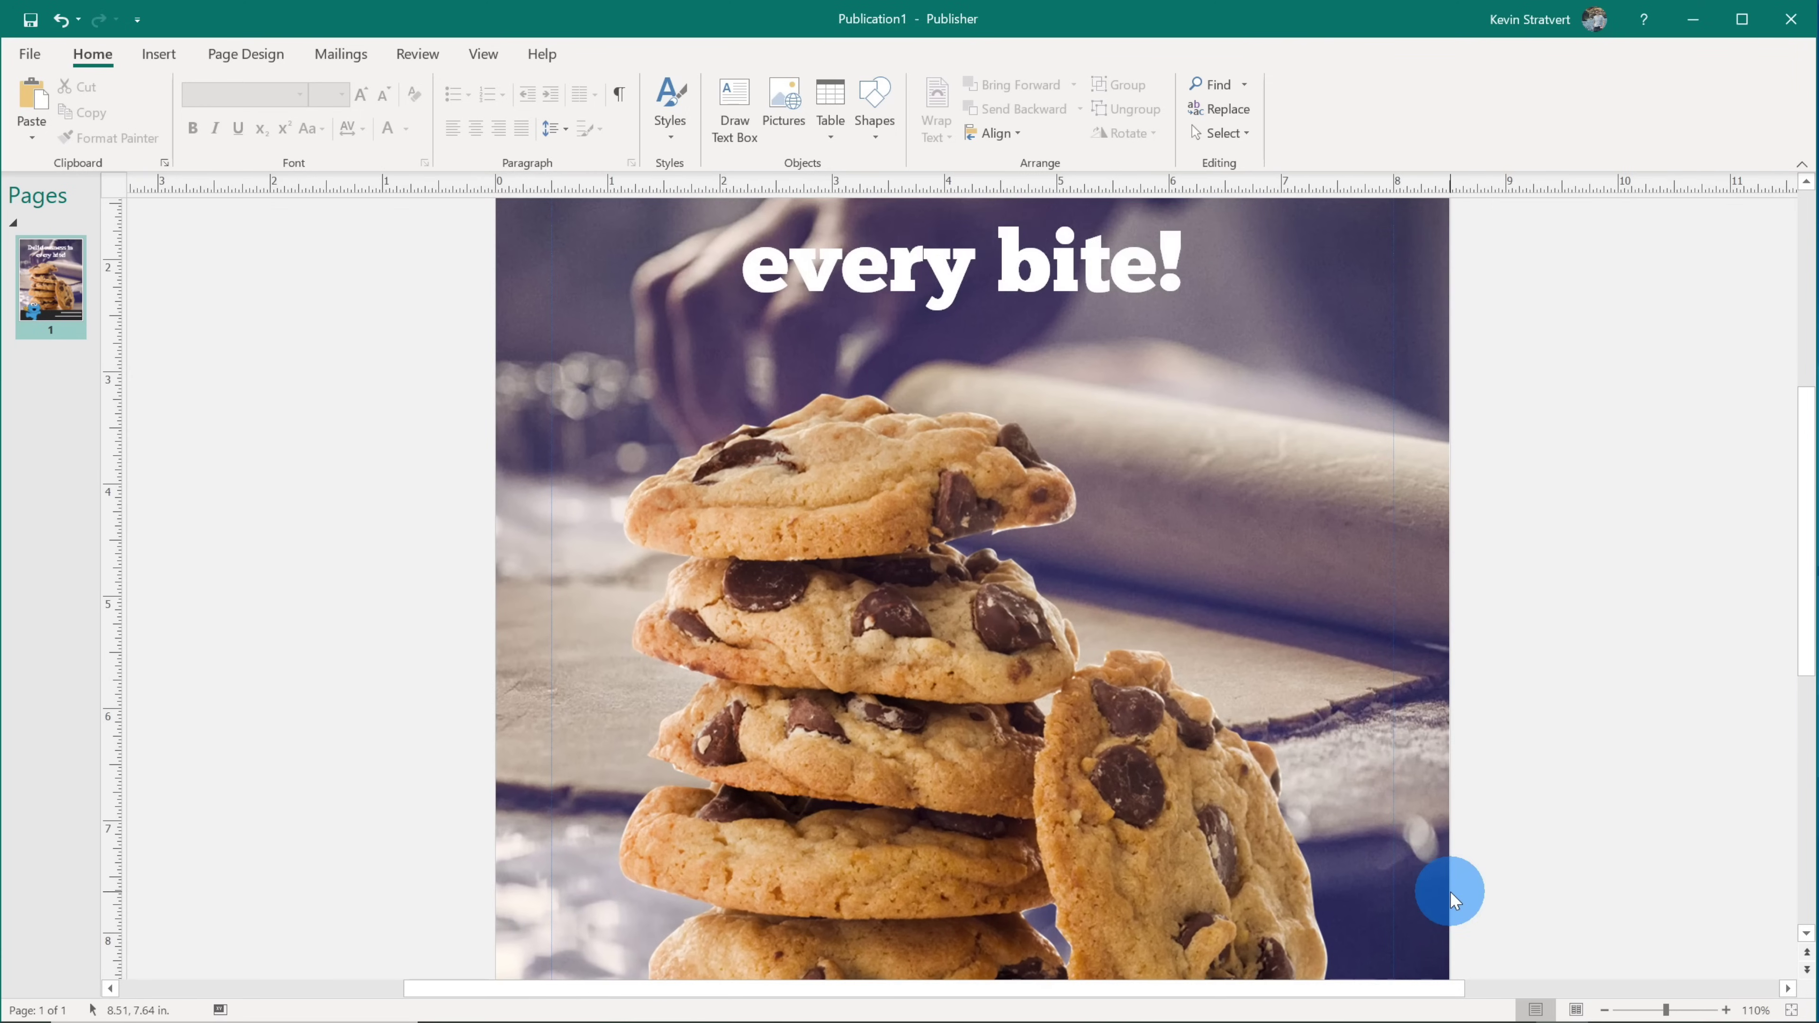
scroll(1449, 891, "up", 5)
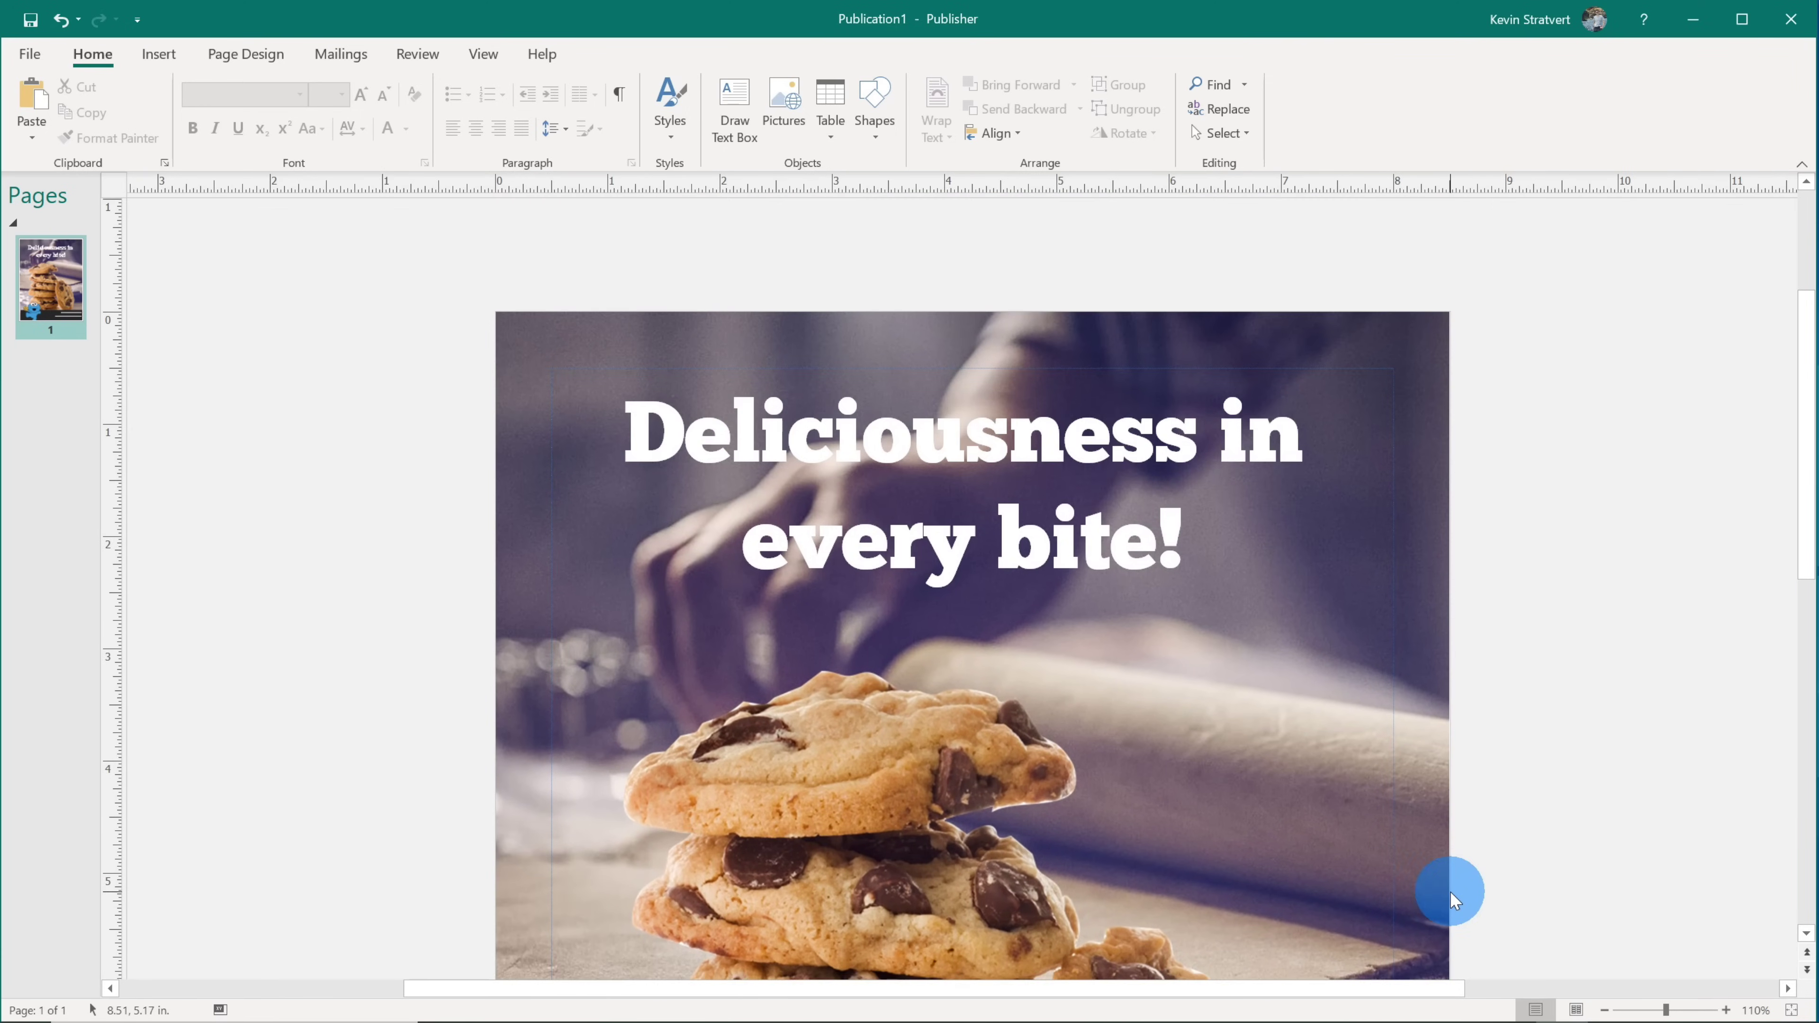
scroll(1449, 891, "down", 3)
scroll(1449, 891, "up", 2)
left_click_drag(1808, 410, 1807, 455)
left_click(1000, 488)
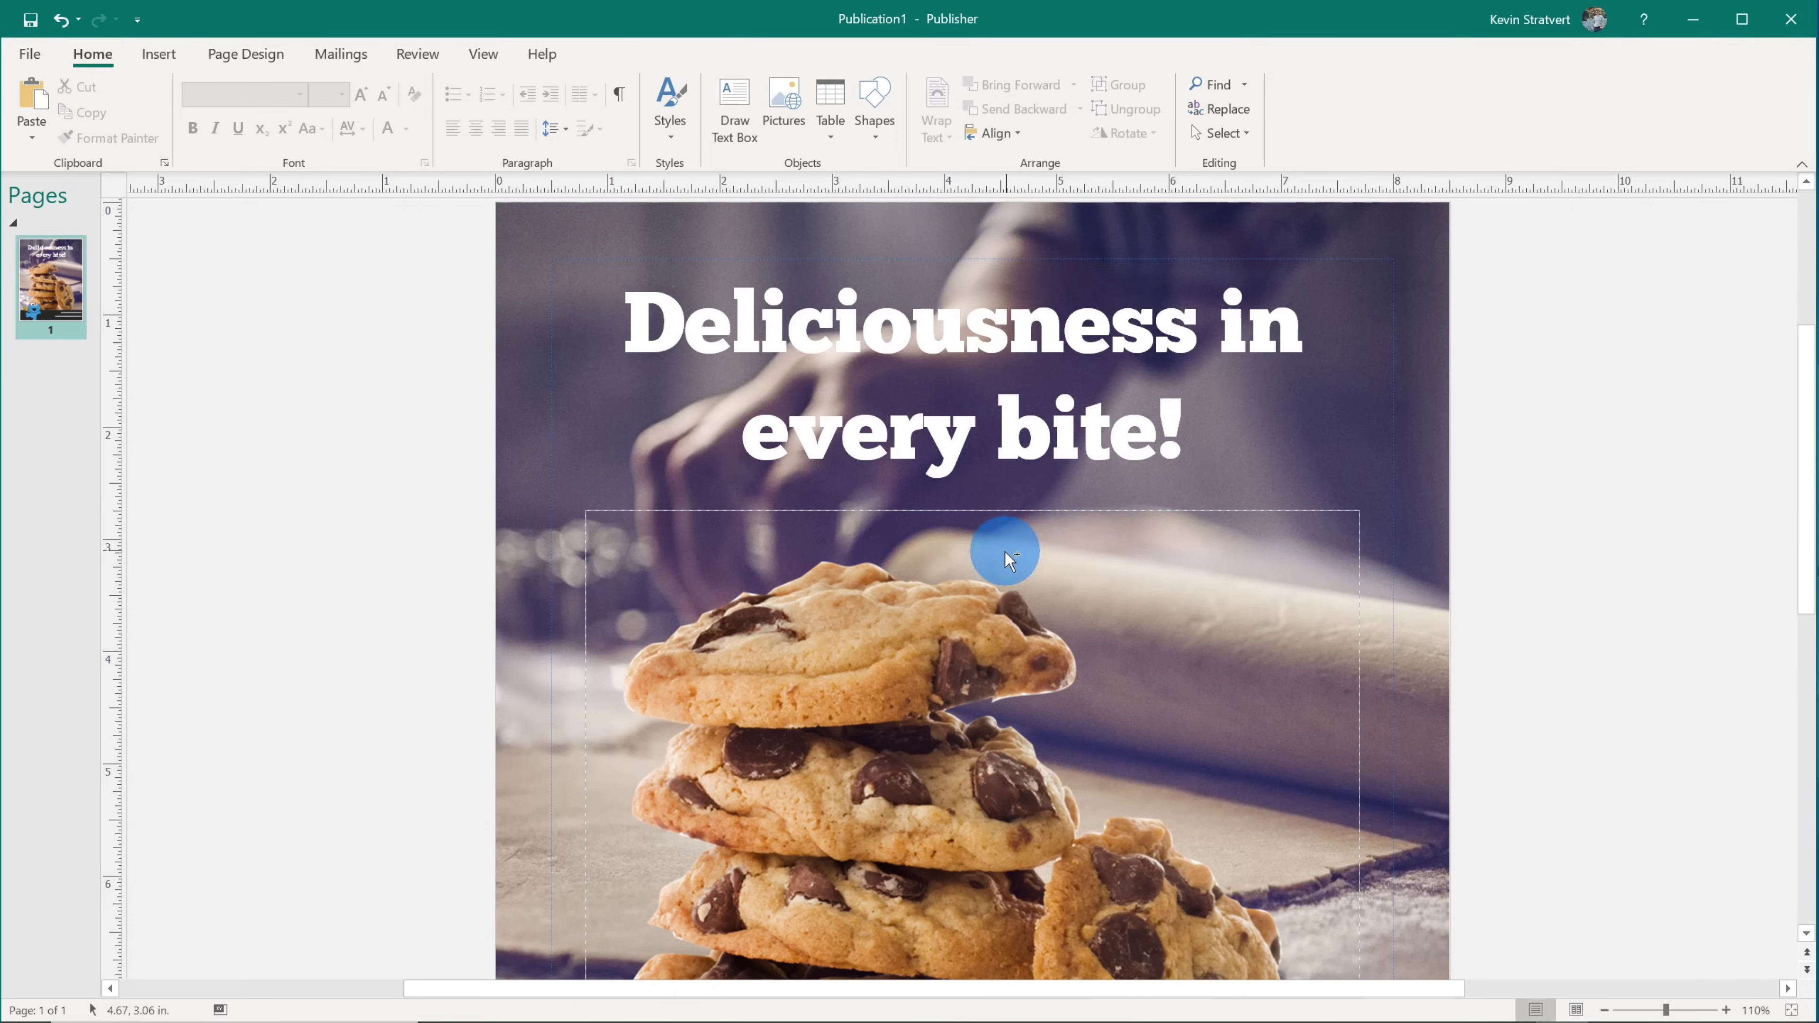
scroll(1024, 609, "down", 5)
scroll(1024, 610, "down", 2)
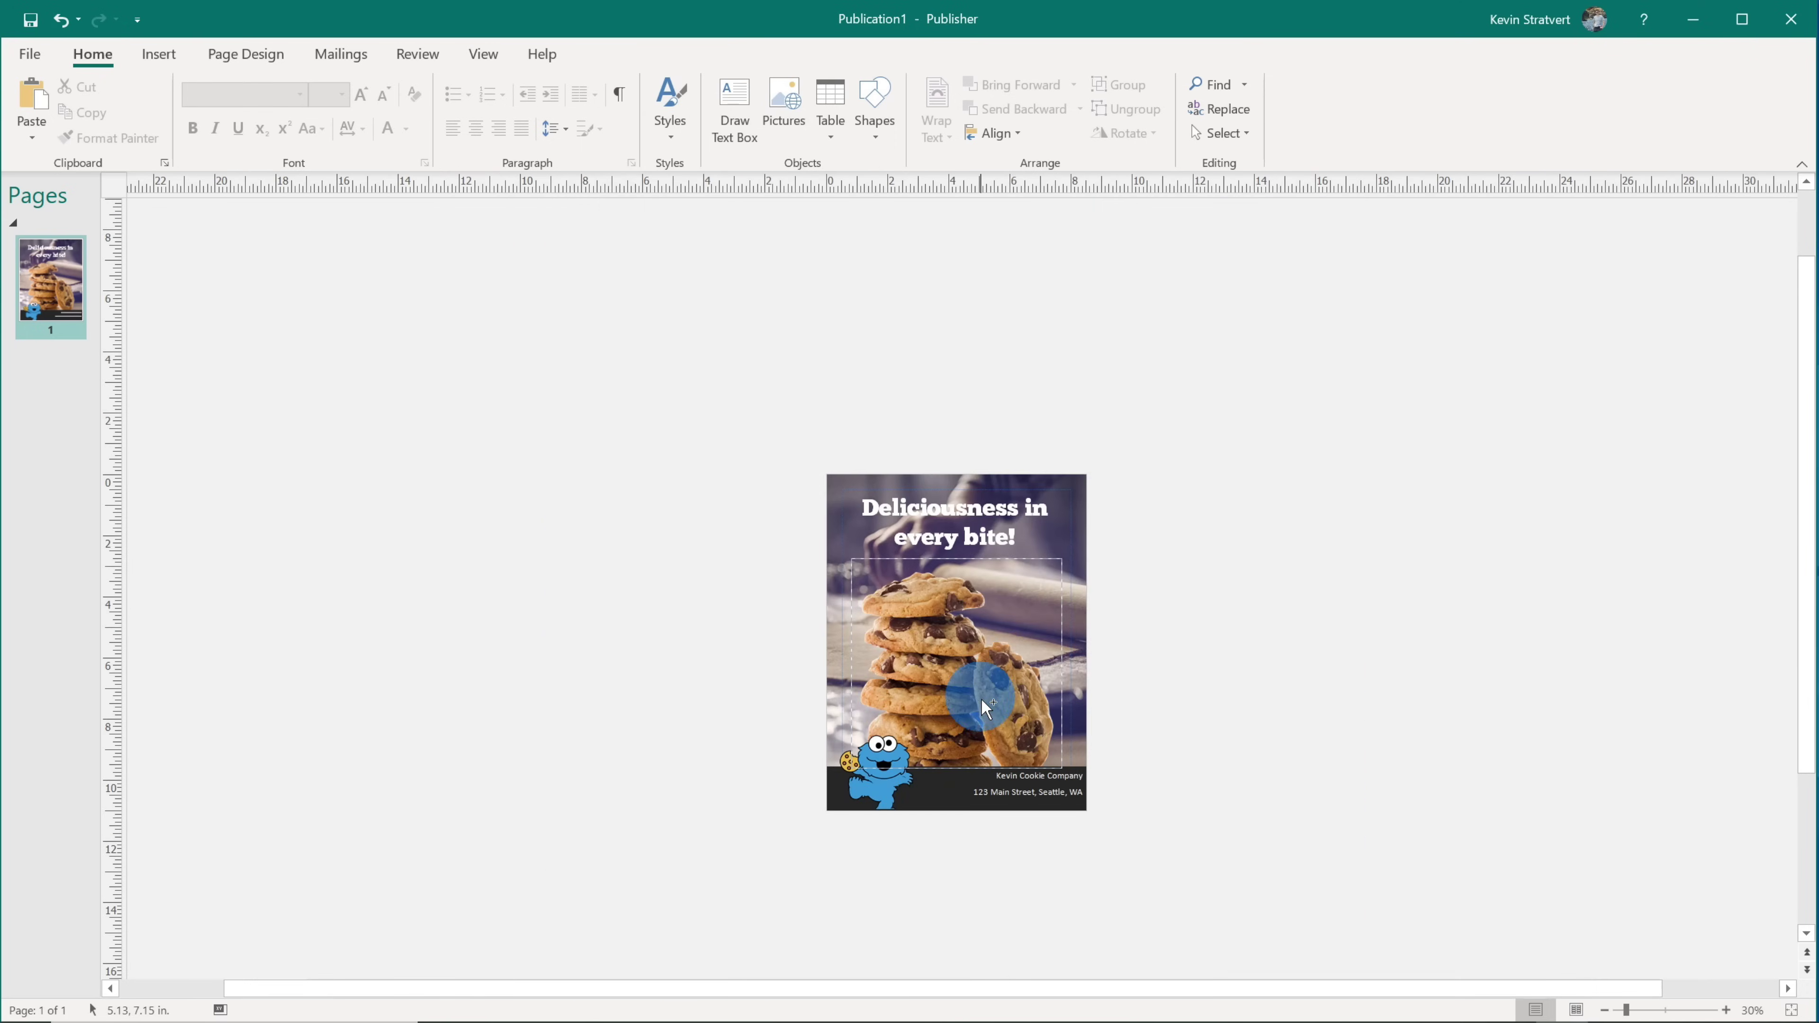
scroll(950, 763, "up", 5)
scroll(951, 774, "up", 5)
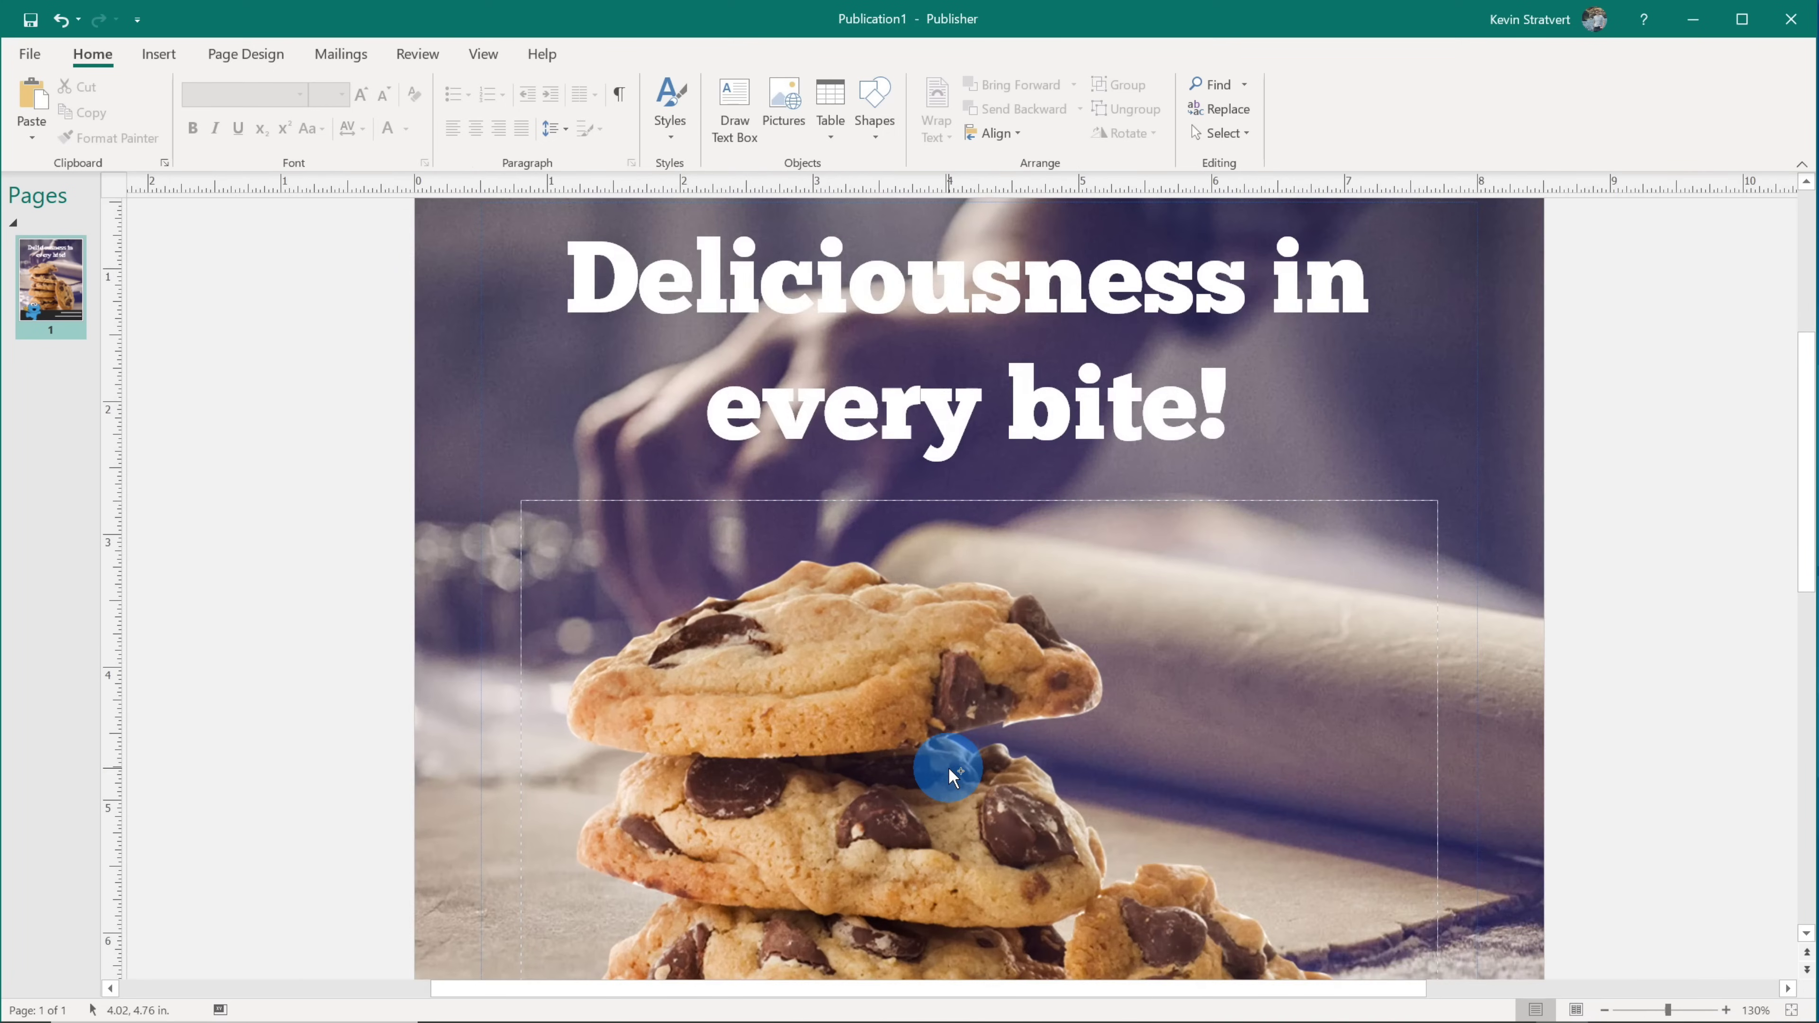
scroll(945, 766, "down", 5)
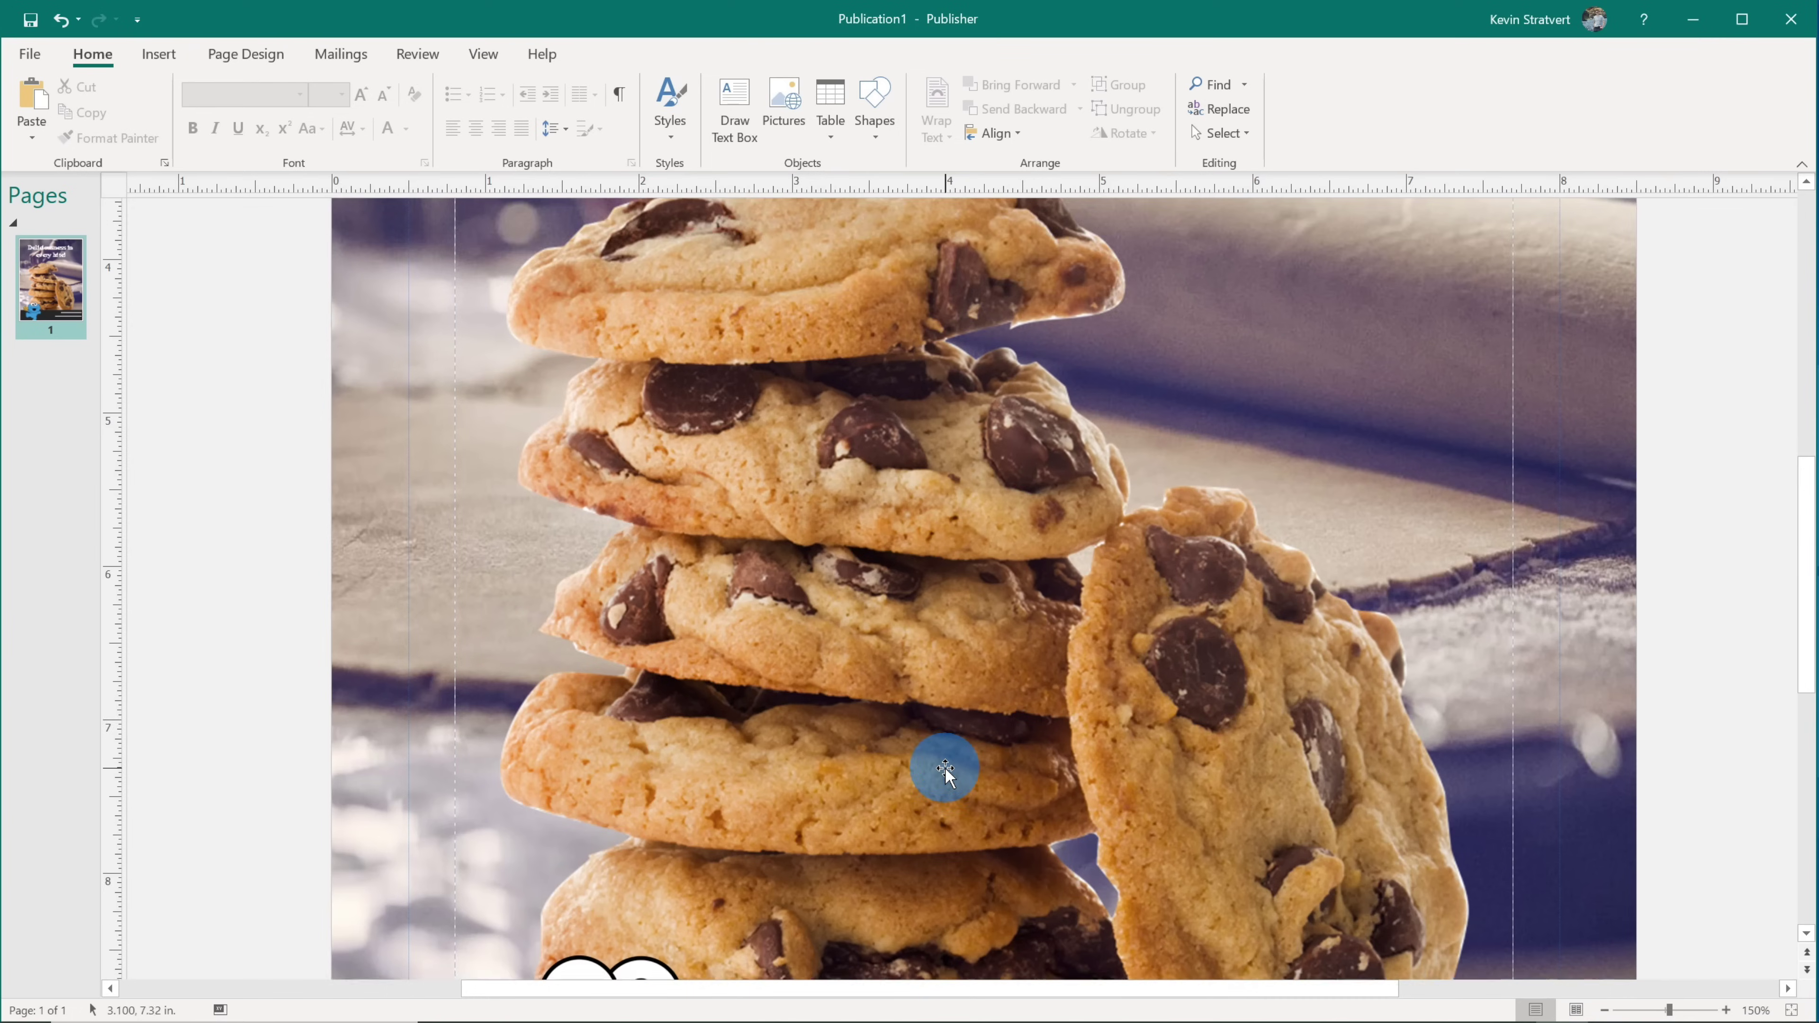
scroll(945, 766, "down", 1)
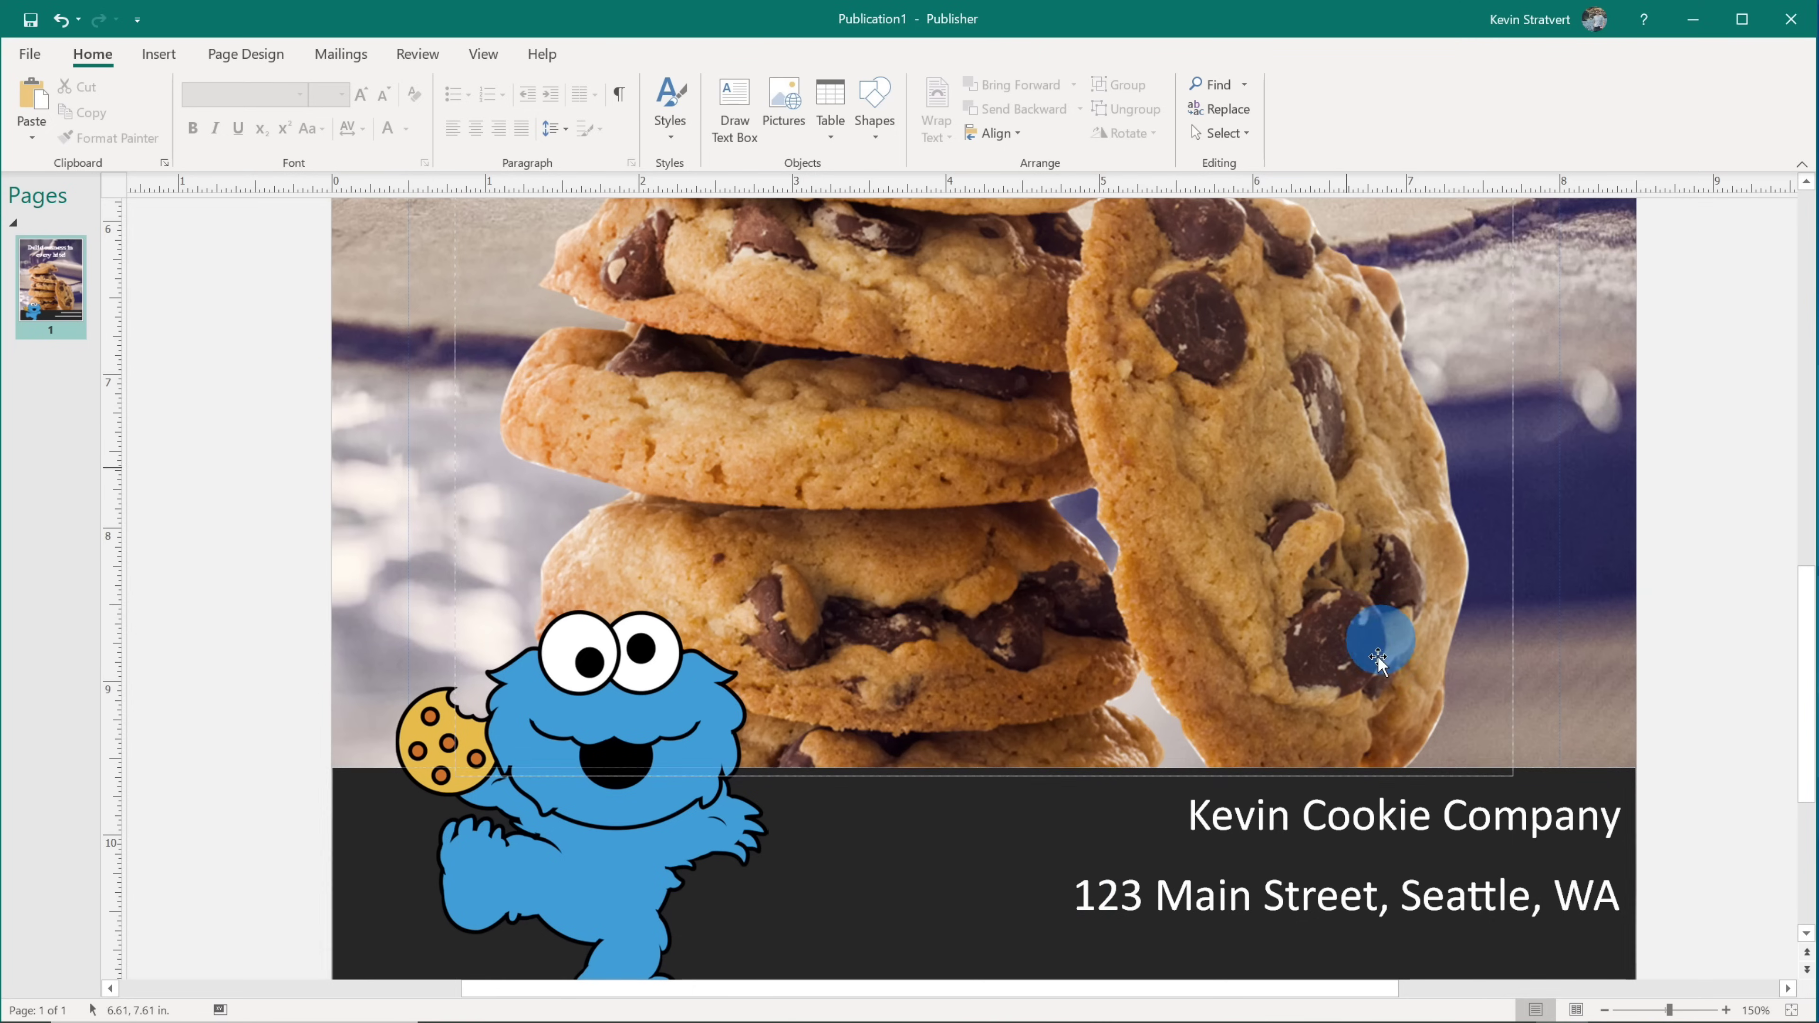
scroll(379, 456, "down", 4)
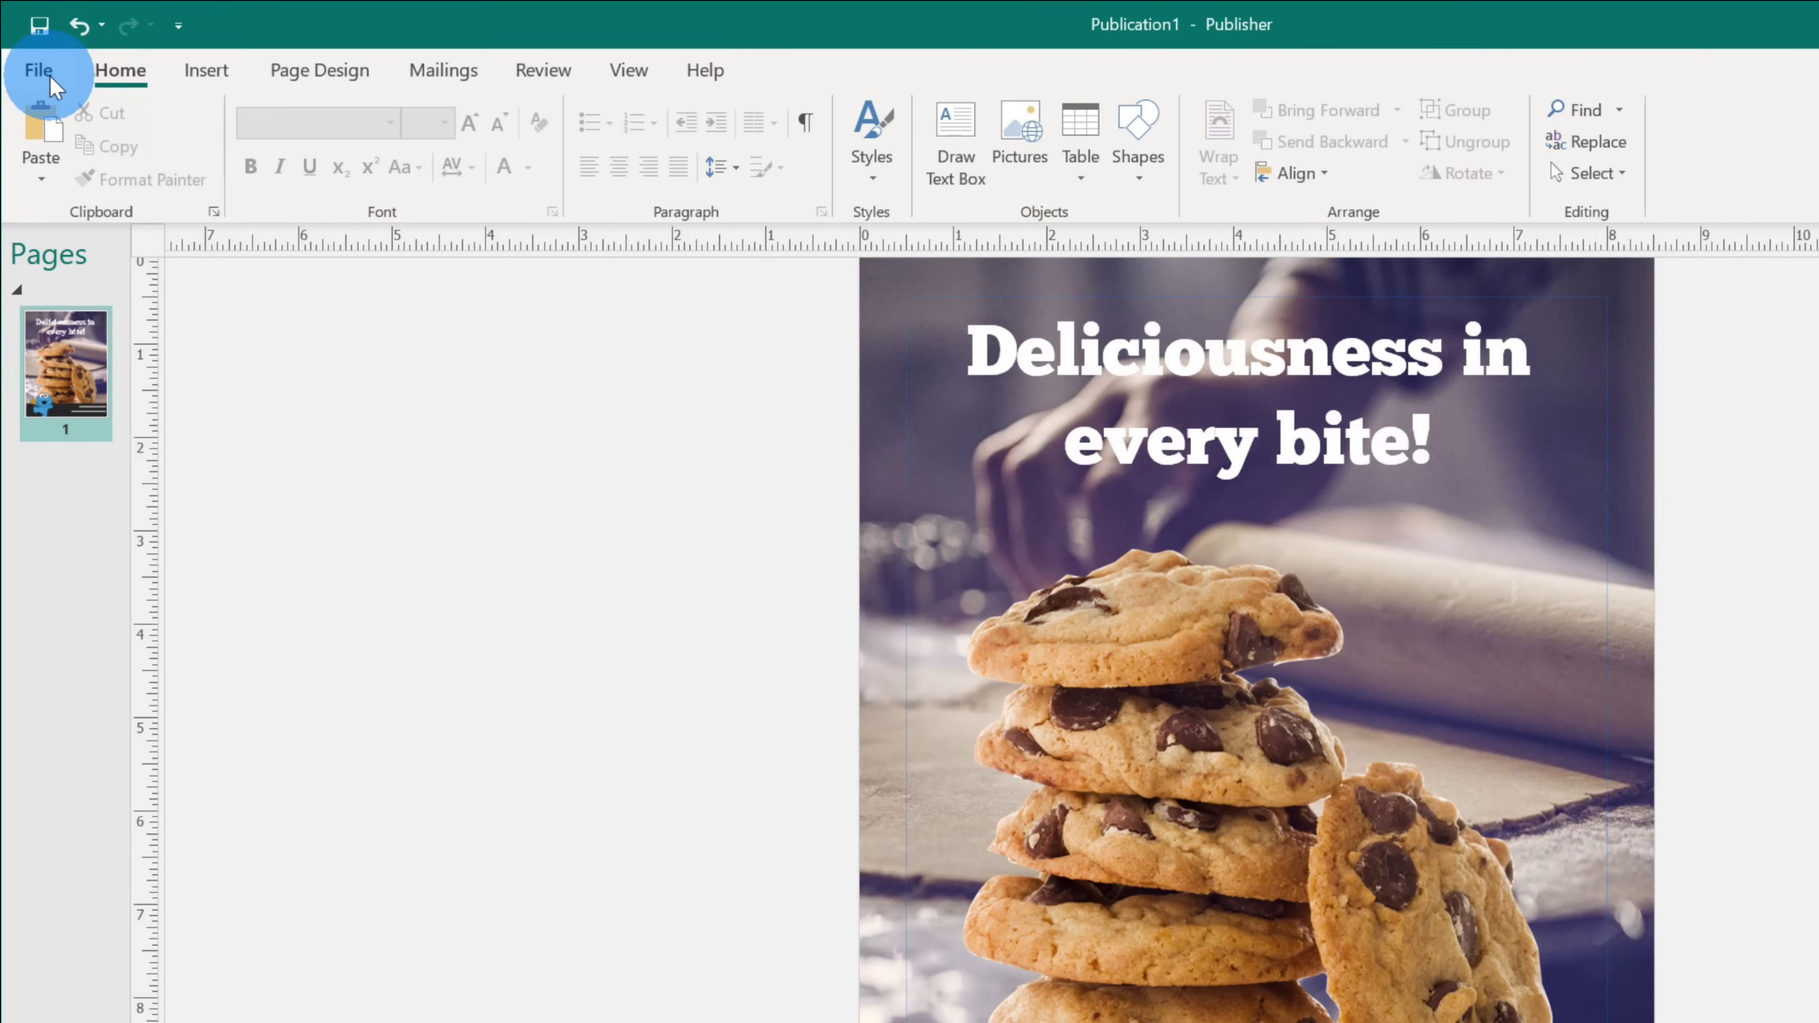
Step: Save the publication as "Kevin Cookie Company Flyer" in the Tutorials folder, replacing the existing file
left_click(42, 72)
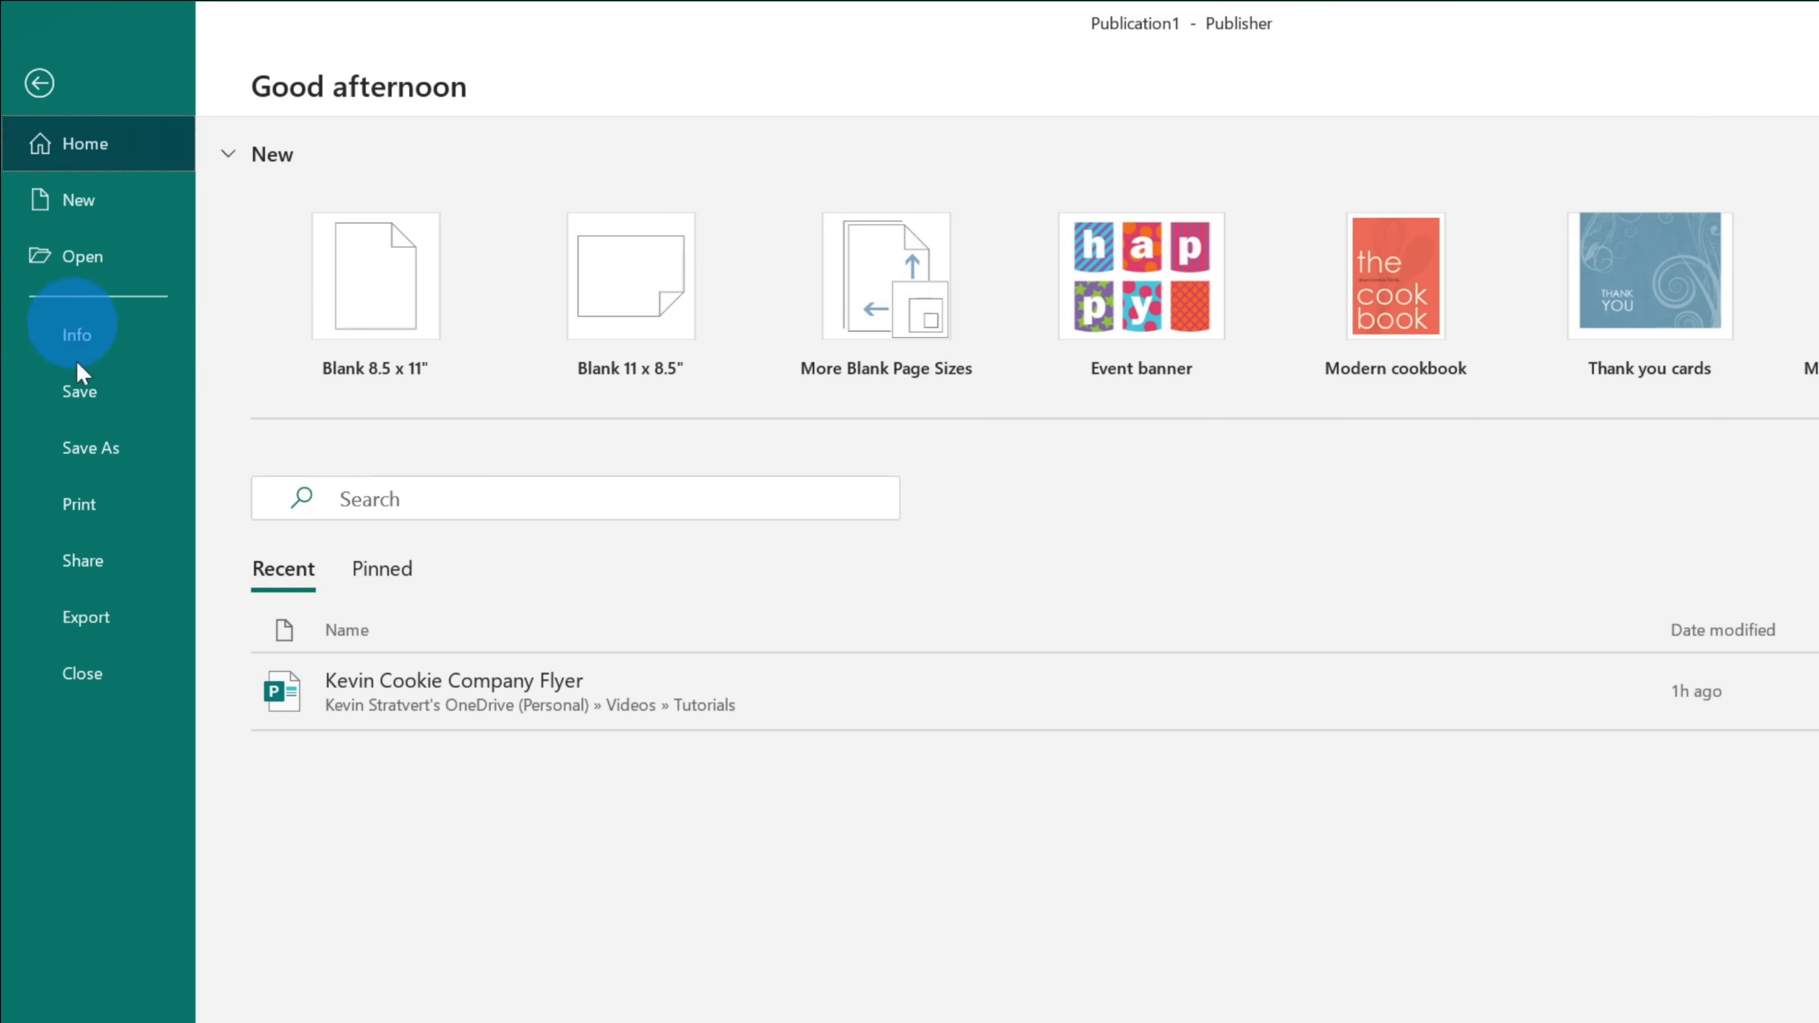
left_click(96, 450)
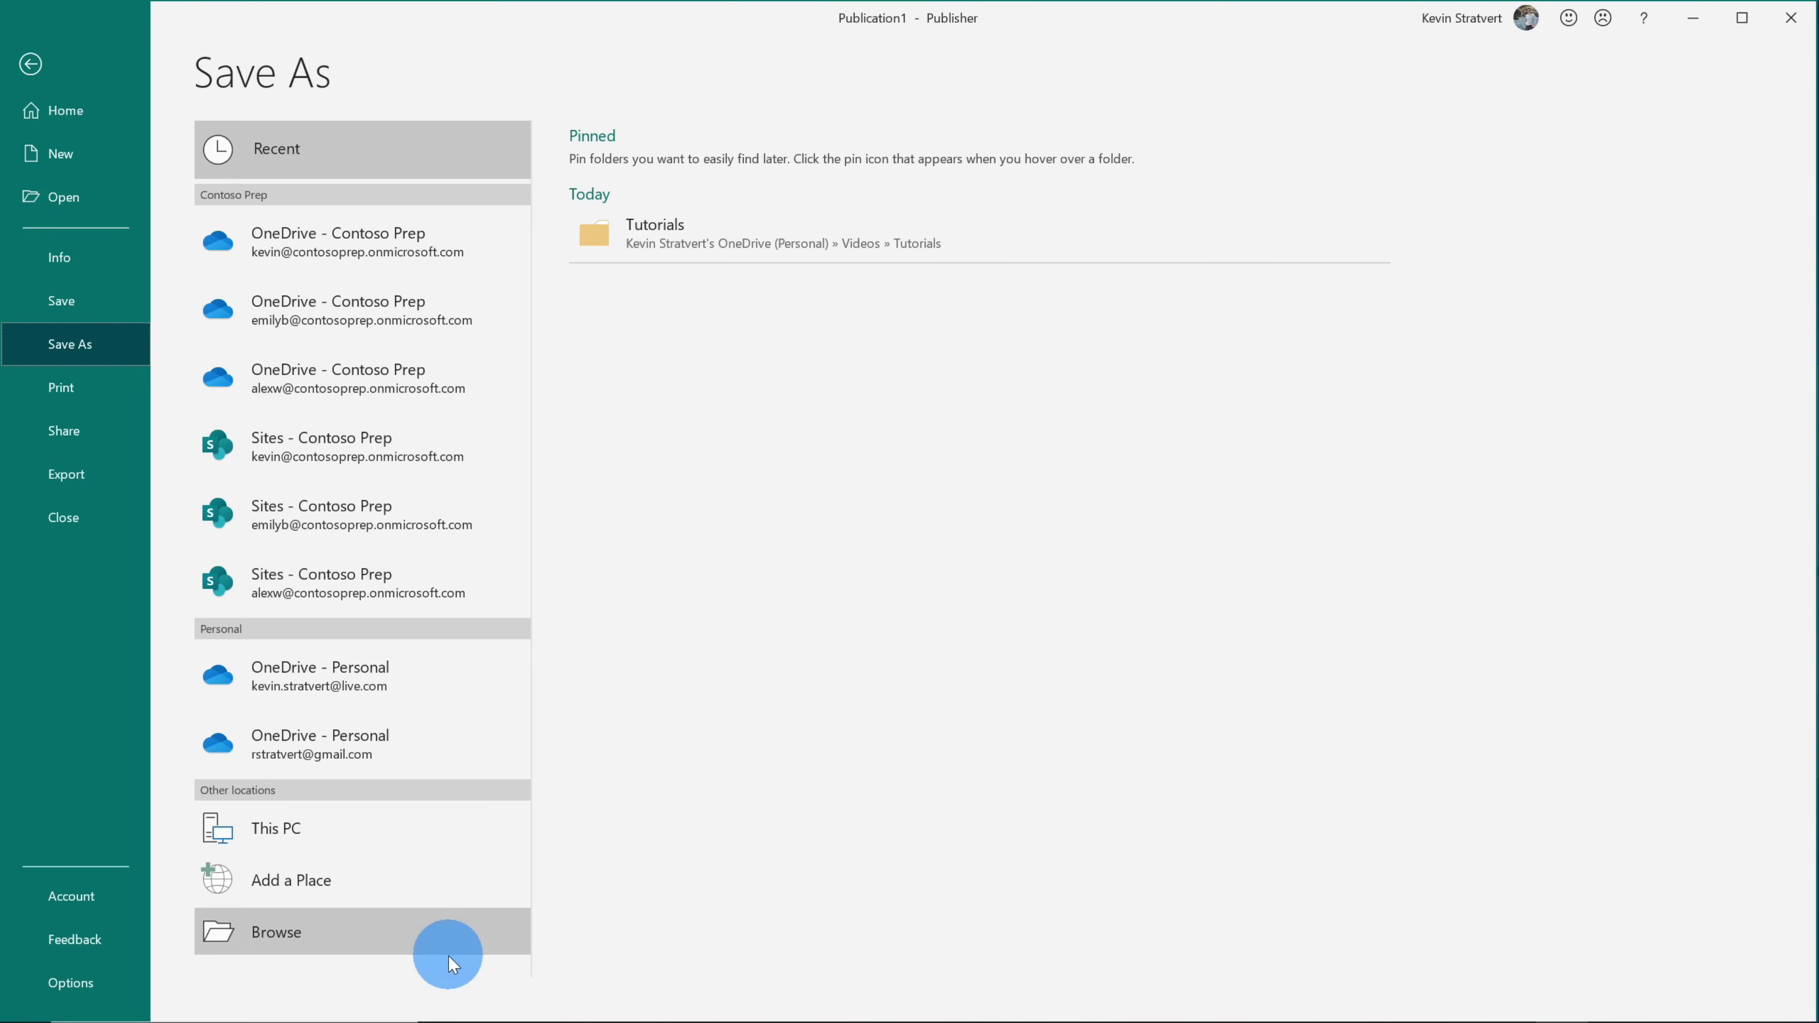
left_click(802, 215)
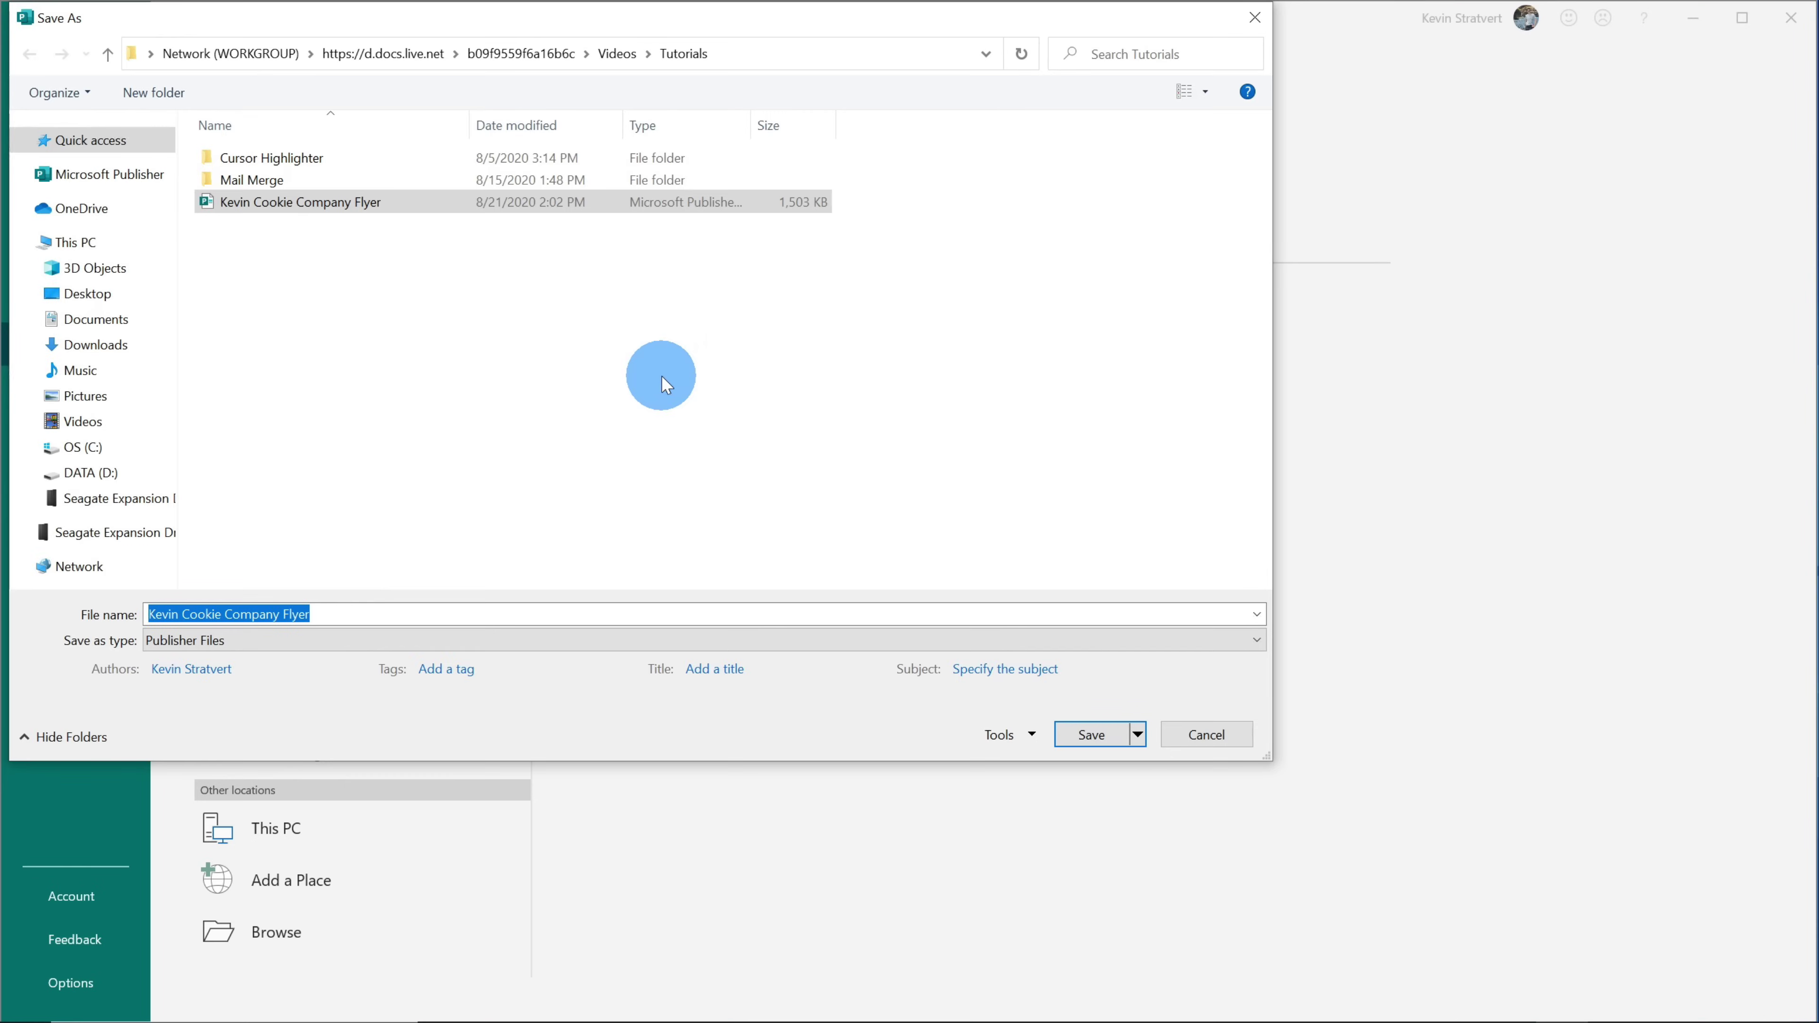
left_click(406, 209)
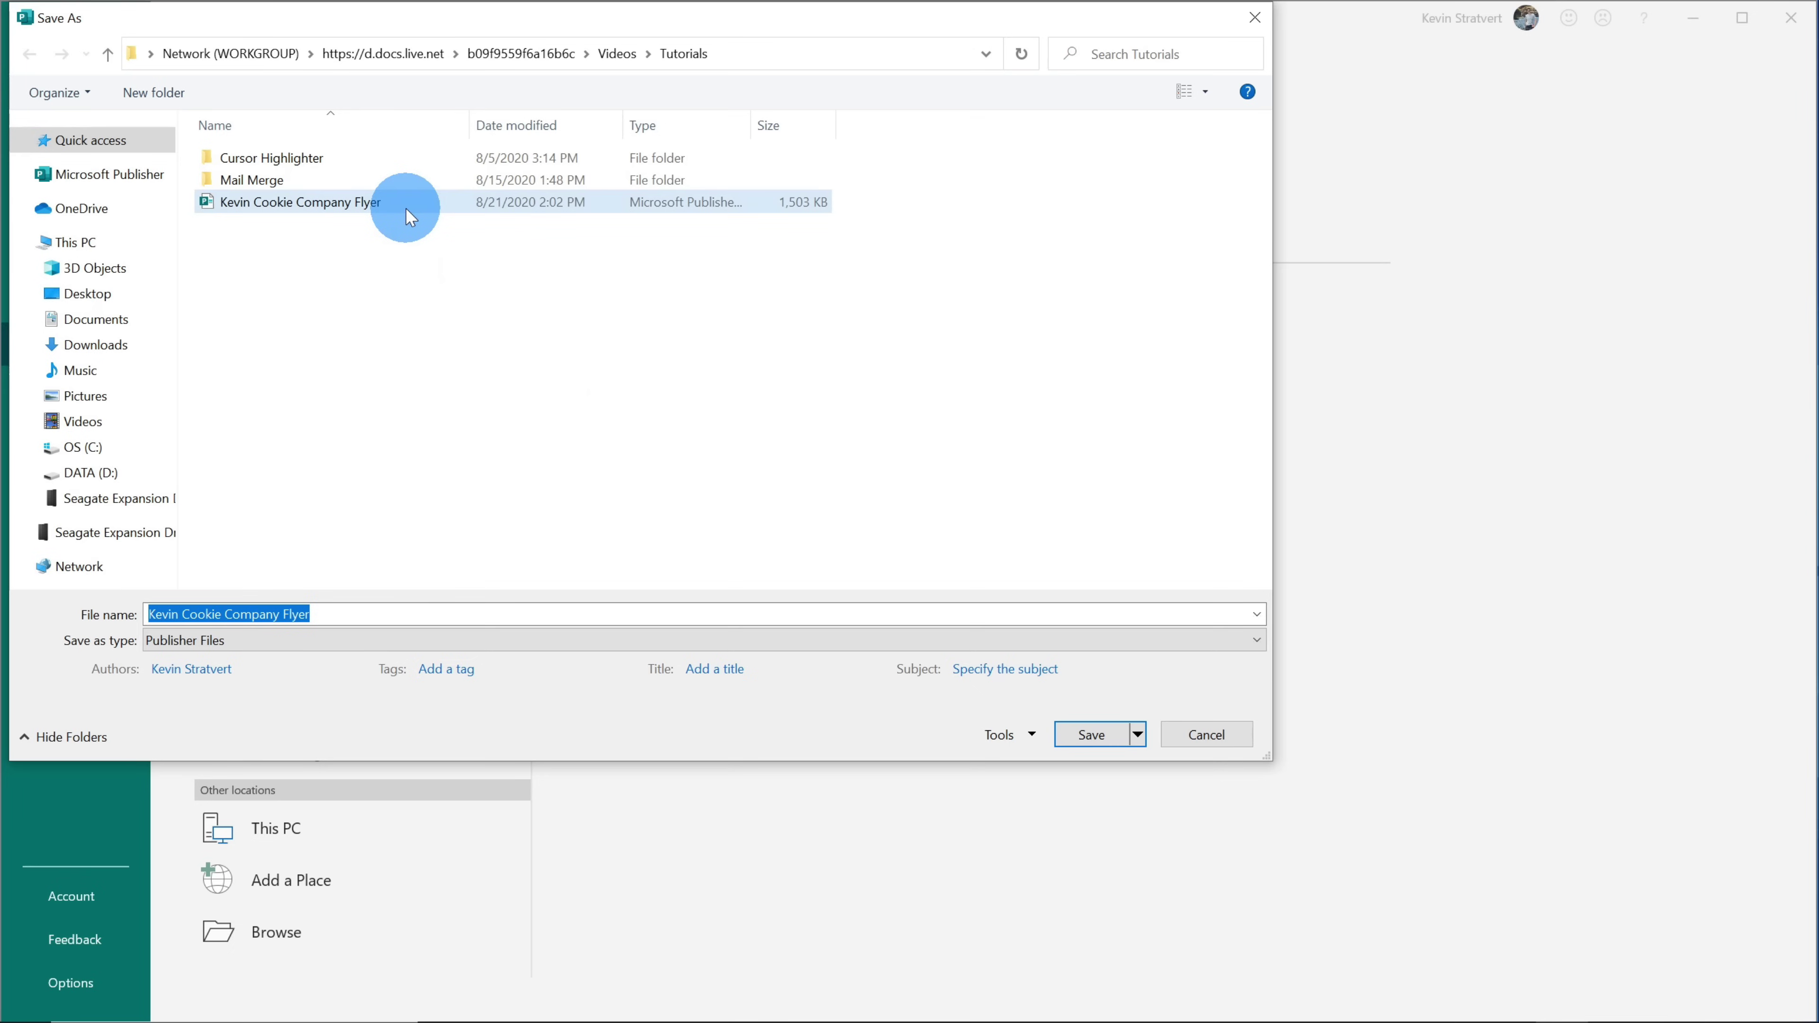
left_click(1074, 732)
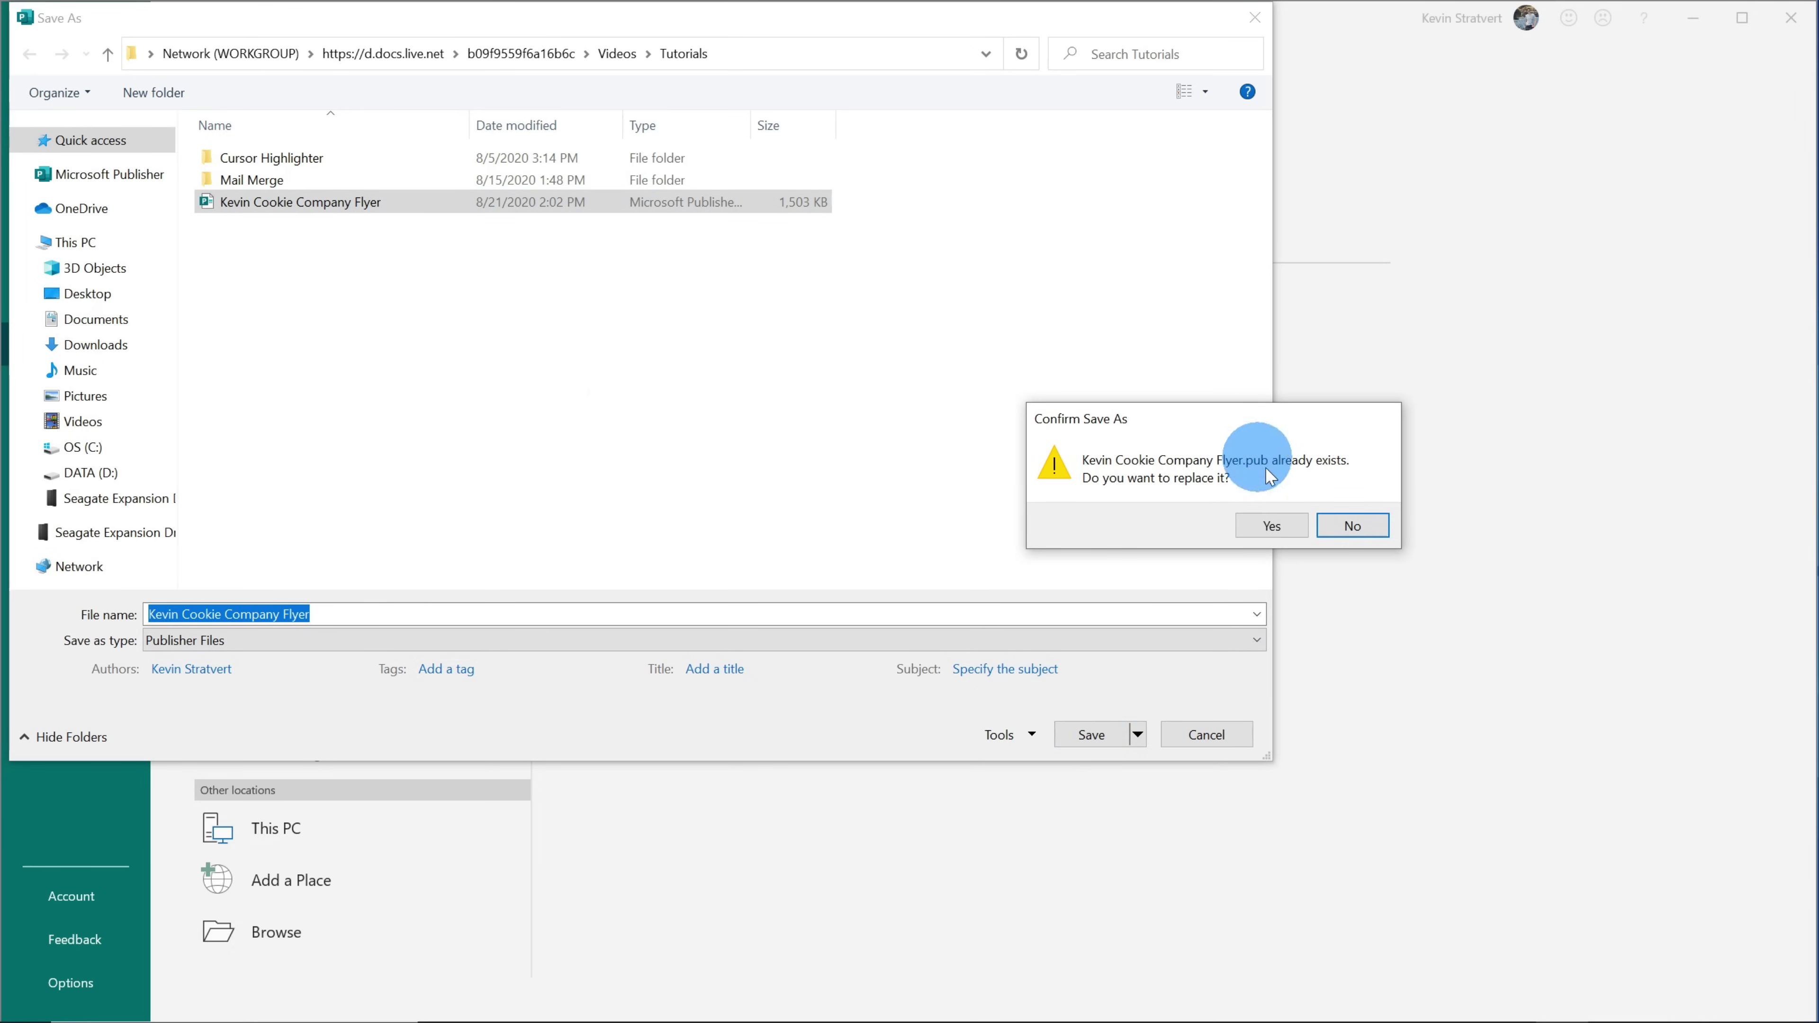
left_click(1270, 527)
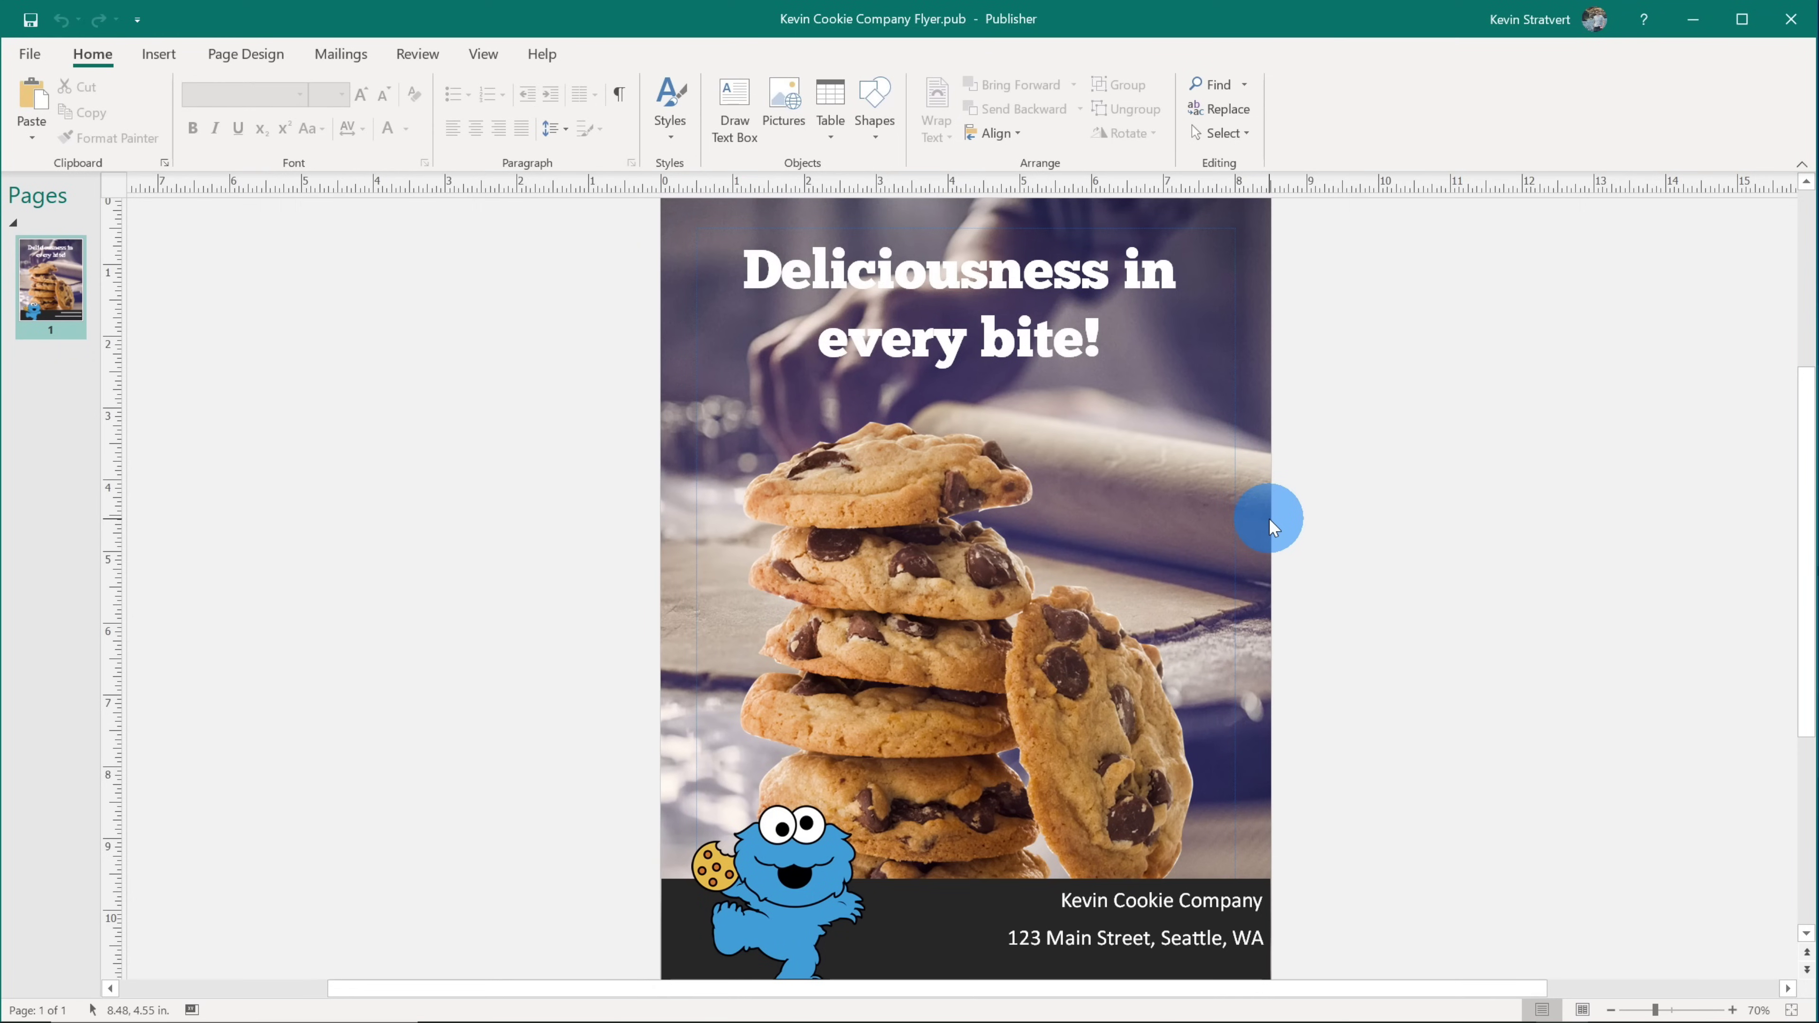
Step: Review the print preview and settings, the e-mail sharing options and the export options for the flyer
left_click(29, 54)
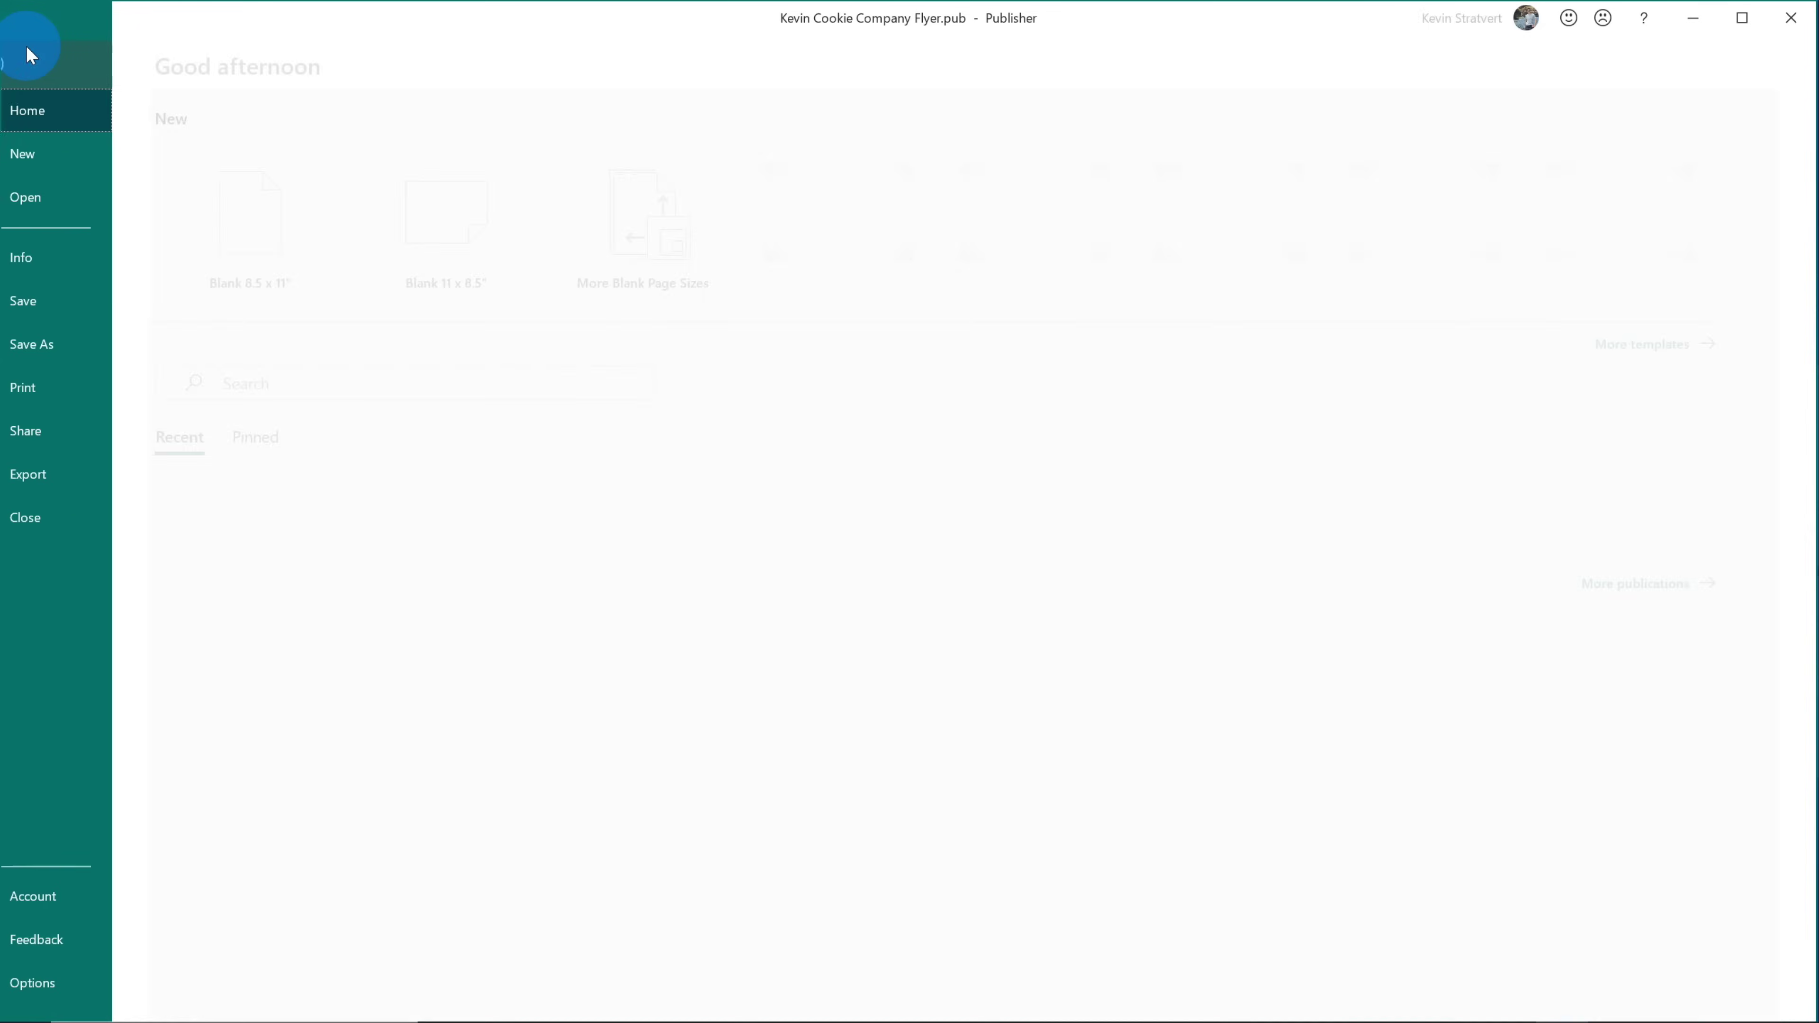
left_click(87, 308)
left_click(103, 374)
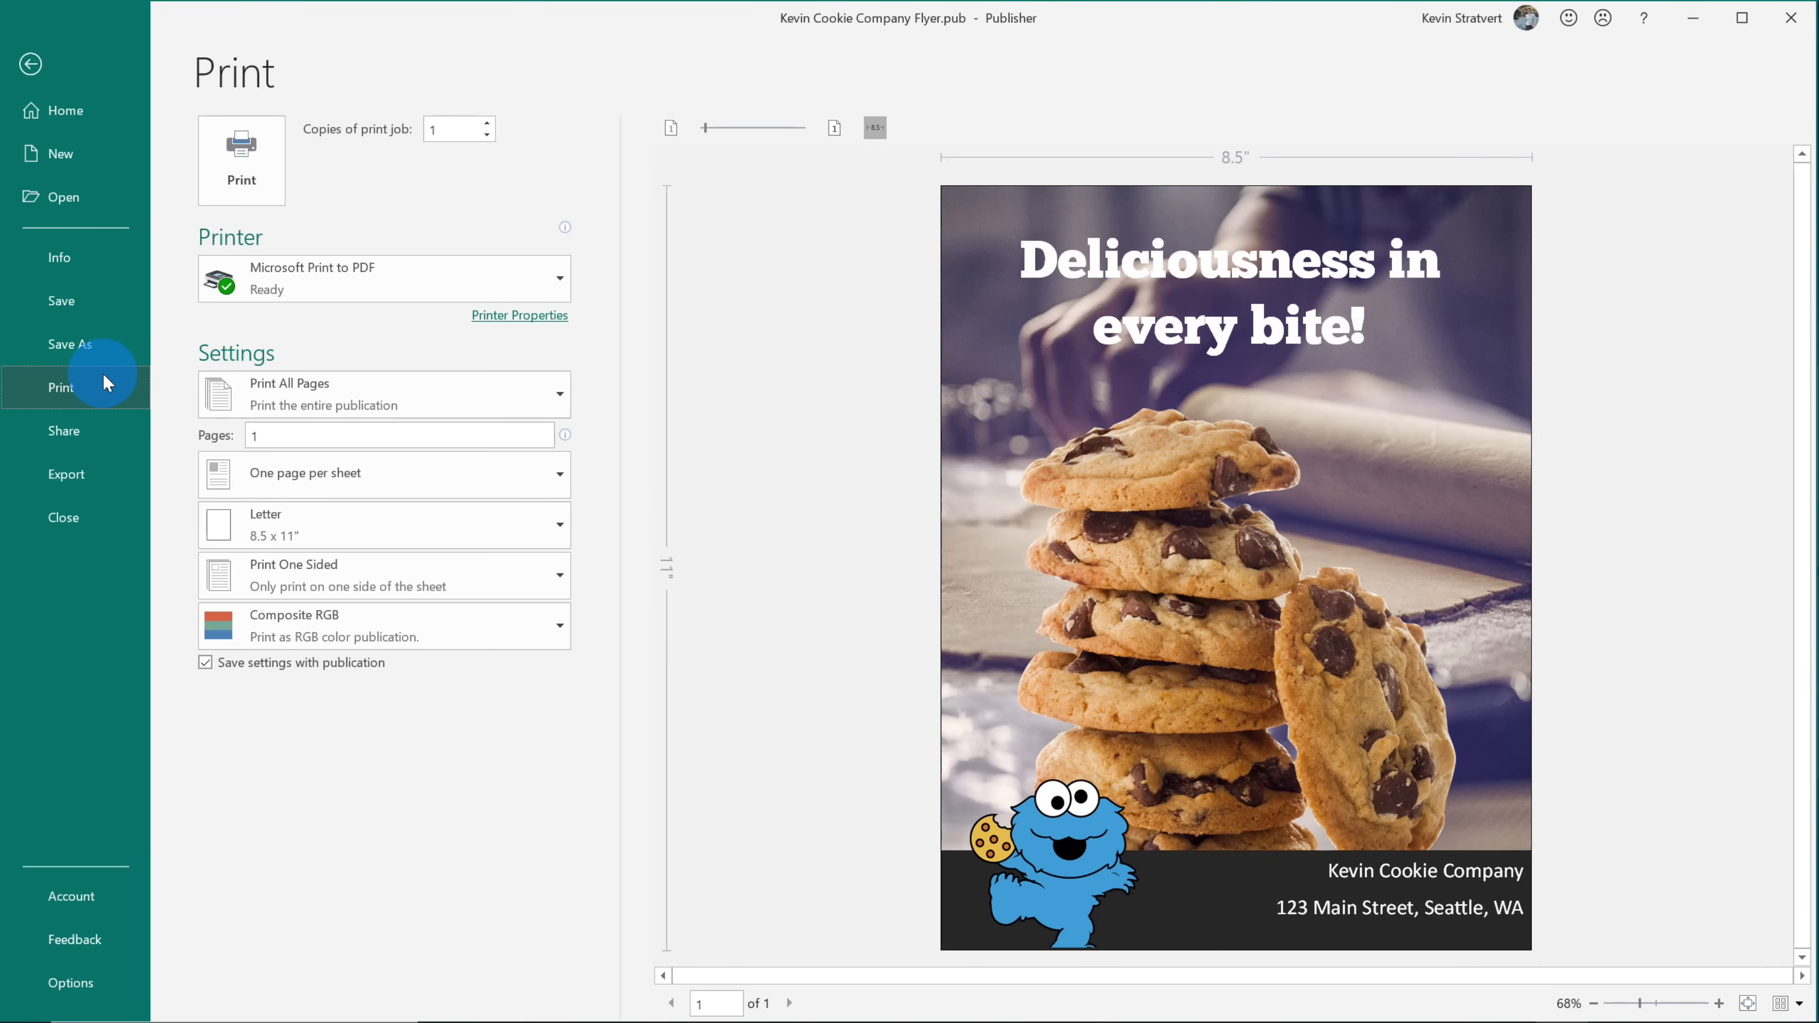
left_click(111, 430)
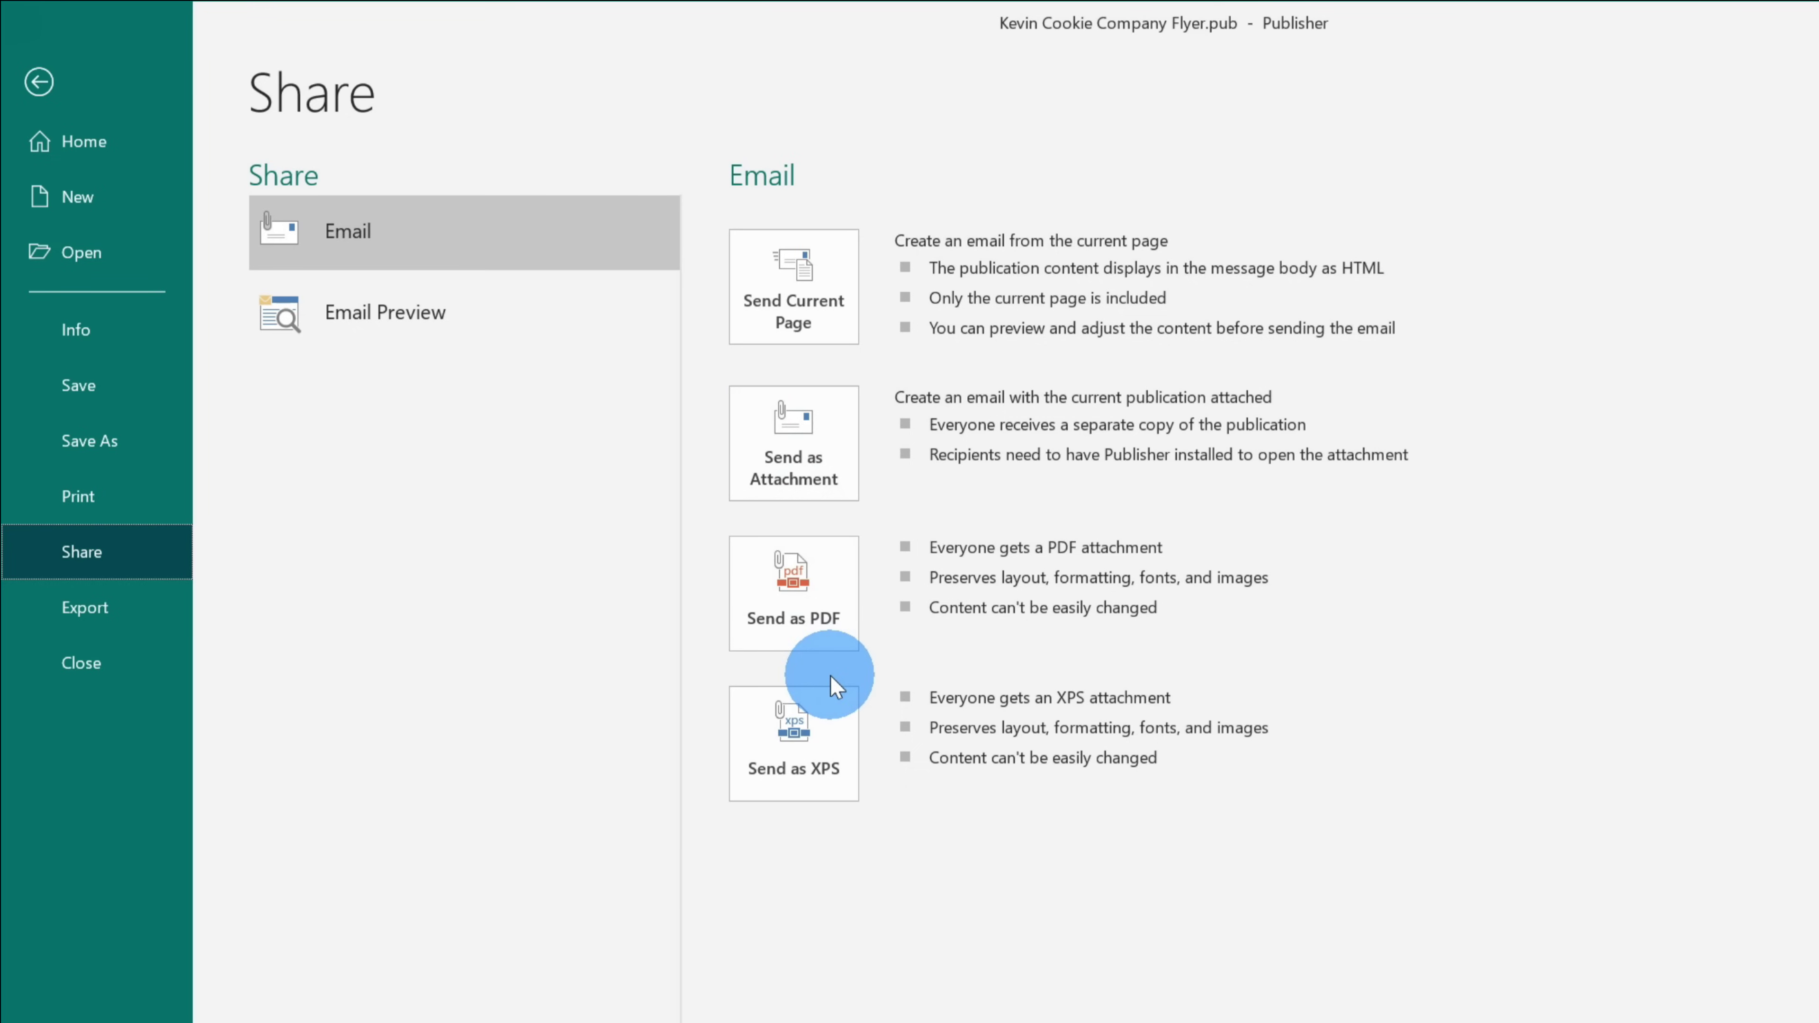
left_click(152, 629)
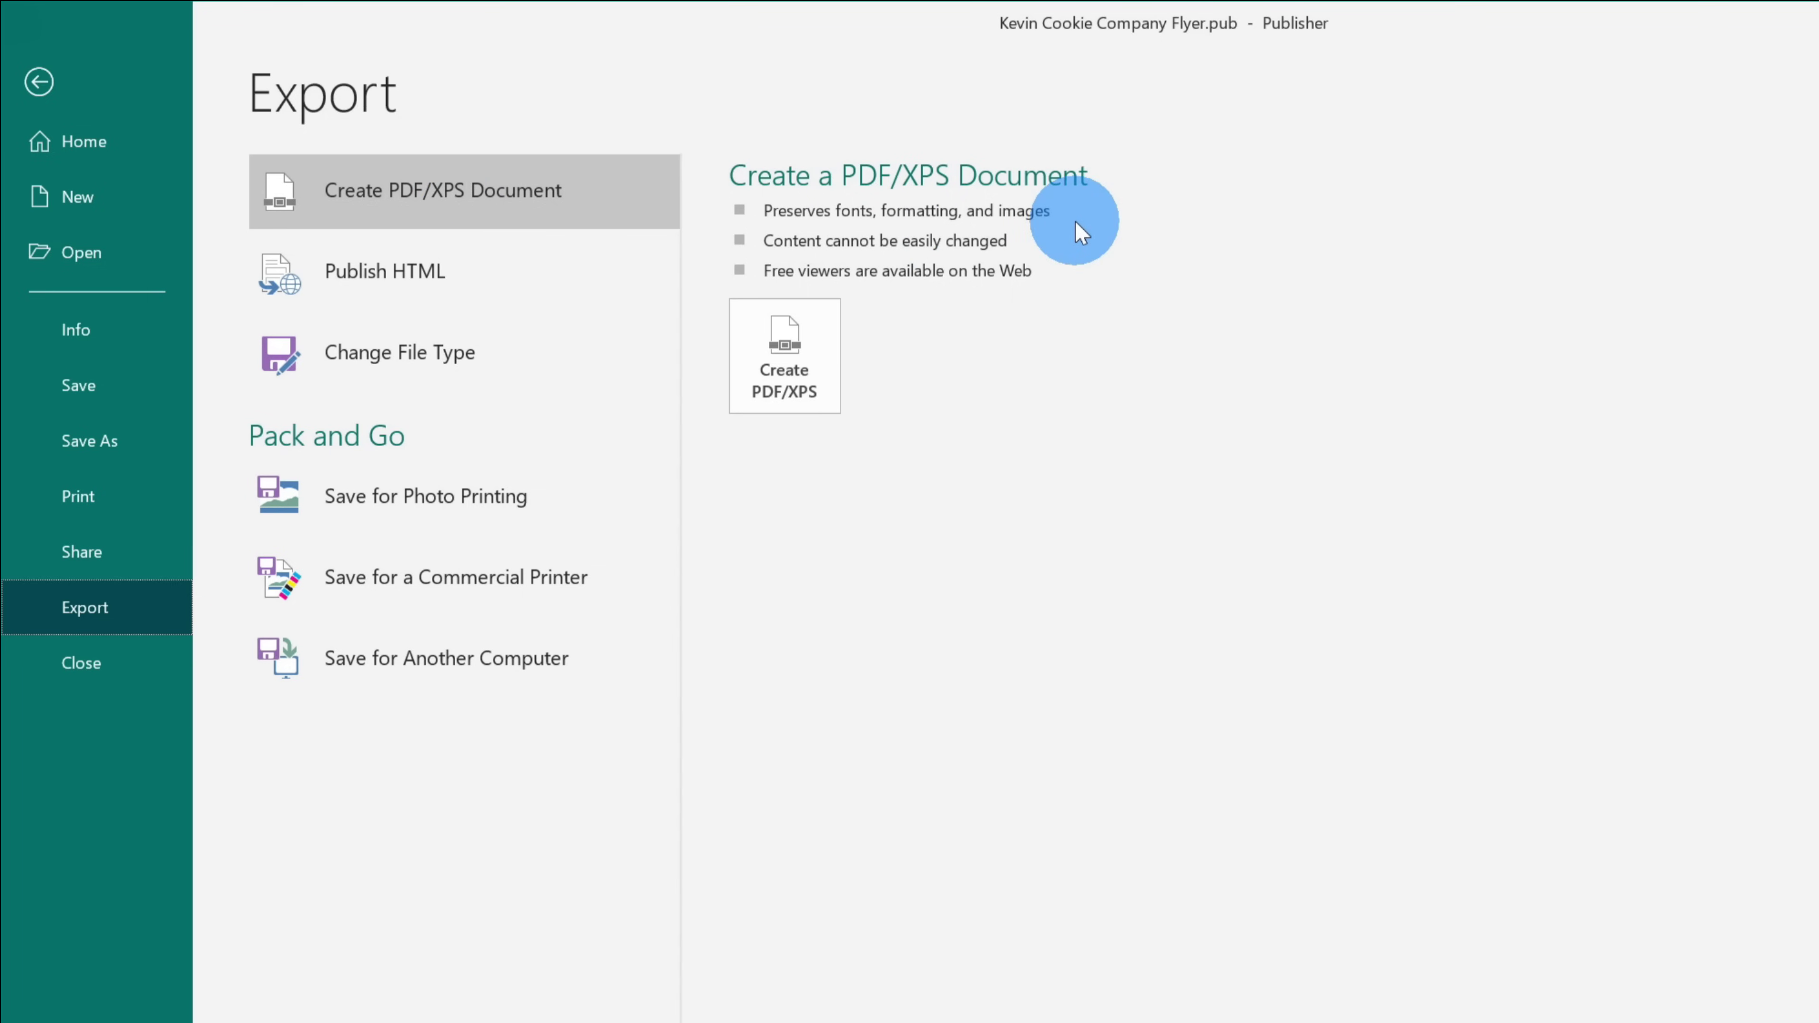
Step: Review the export options for HTML publishing, other file types, photo printing, a commercial printer and another computer
left_click(524, 302)
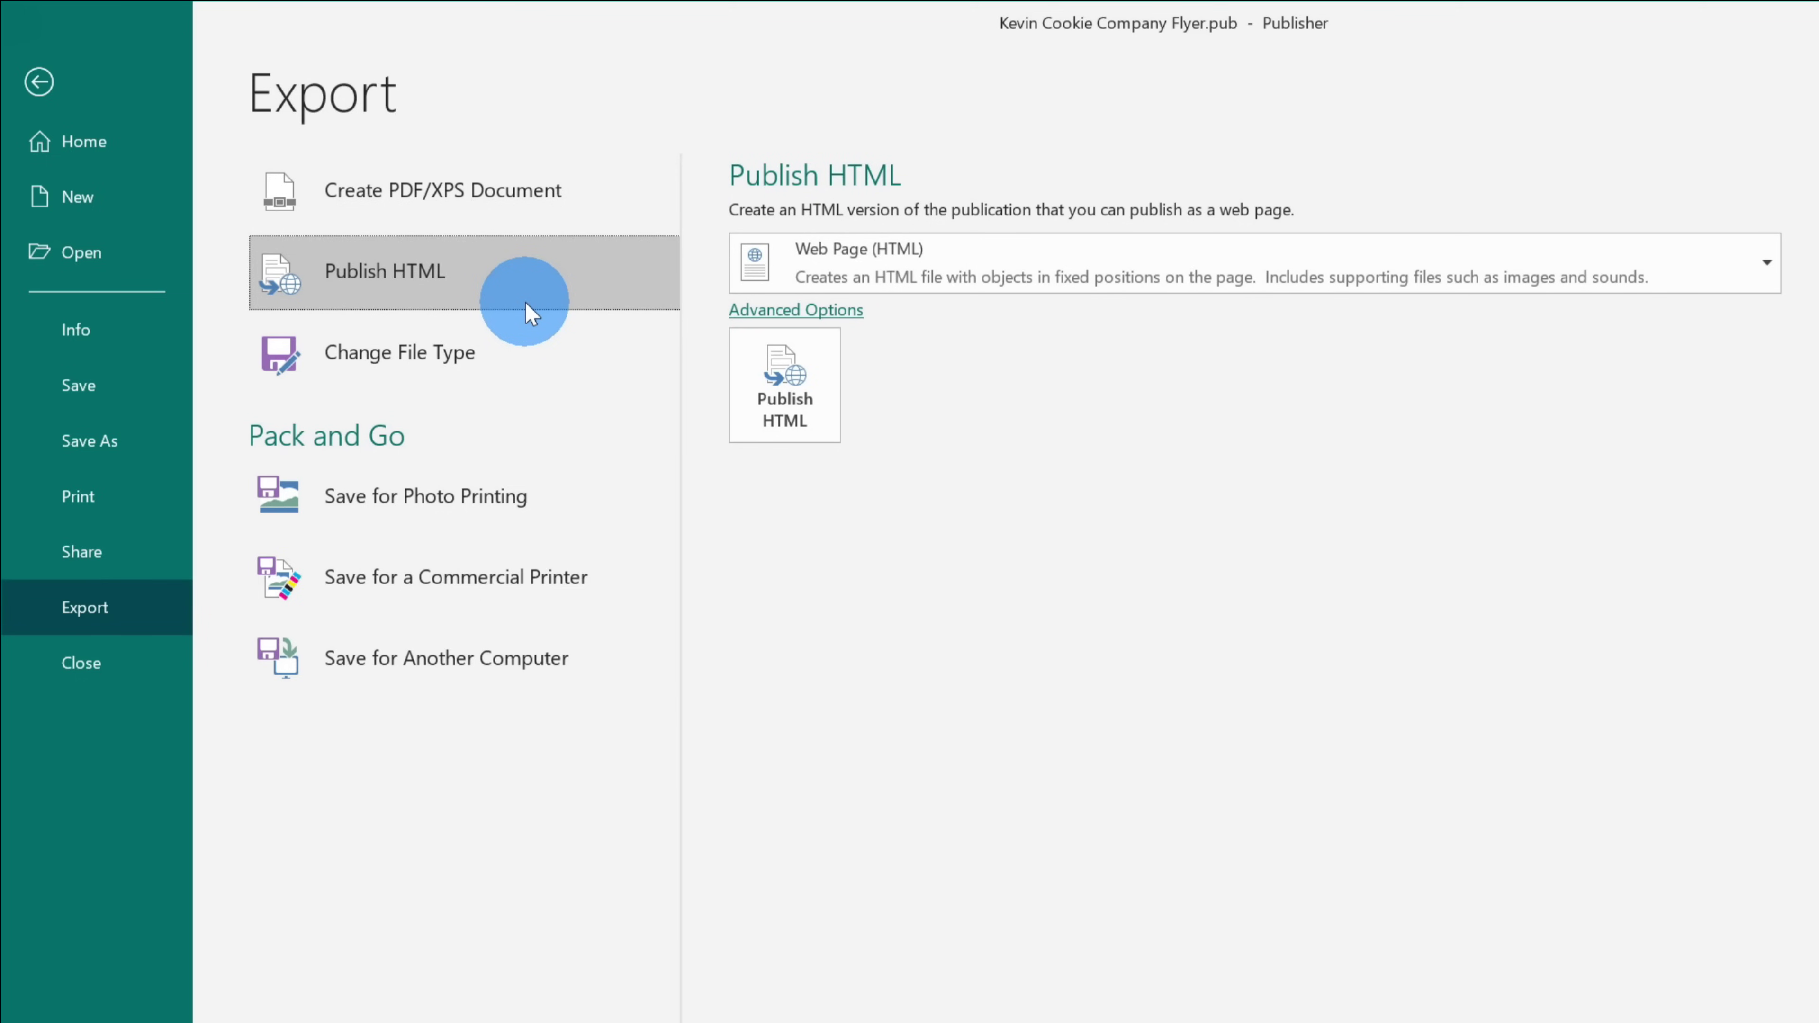
left_click(539, 358)
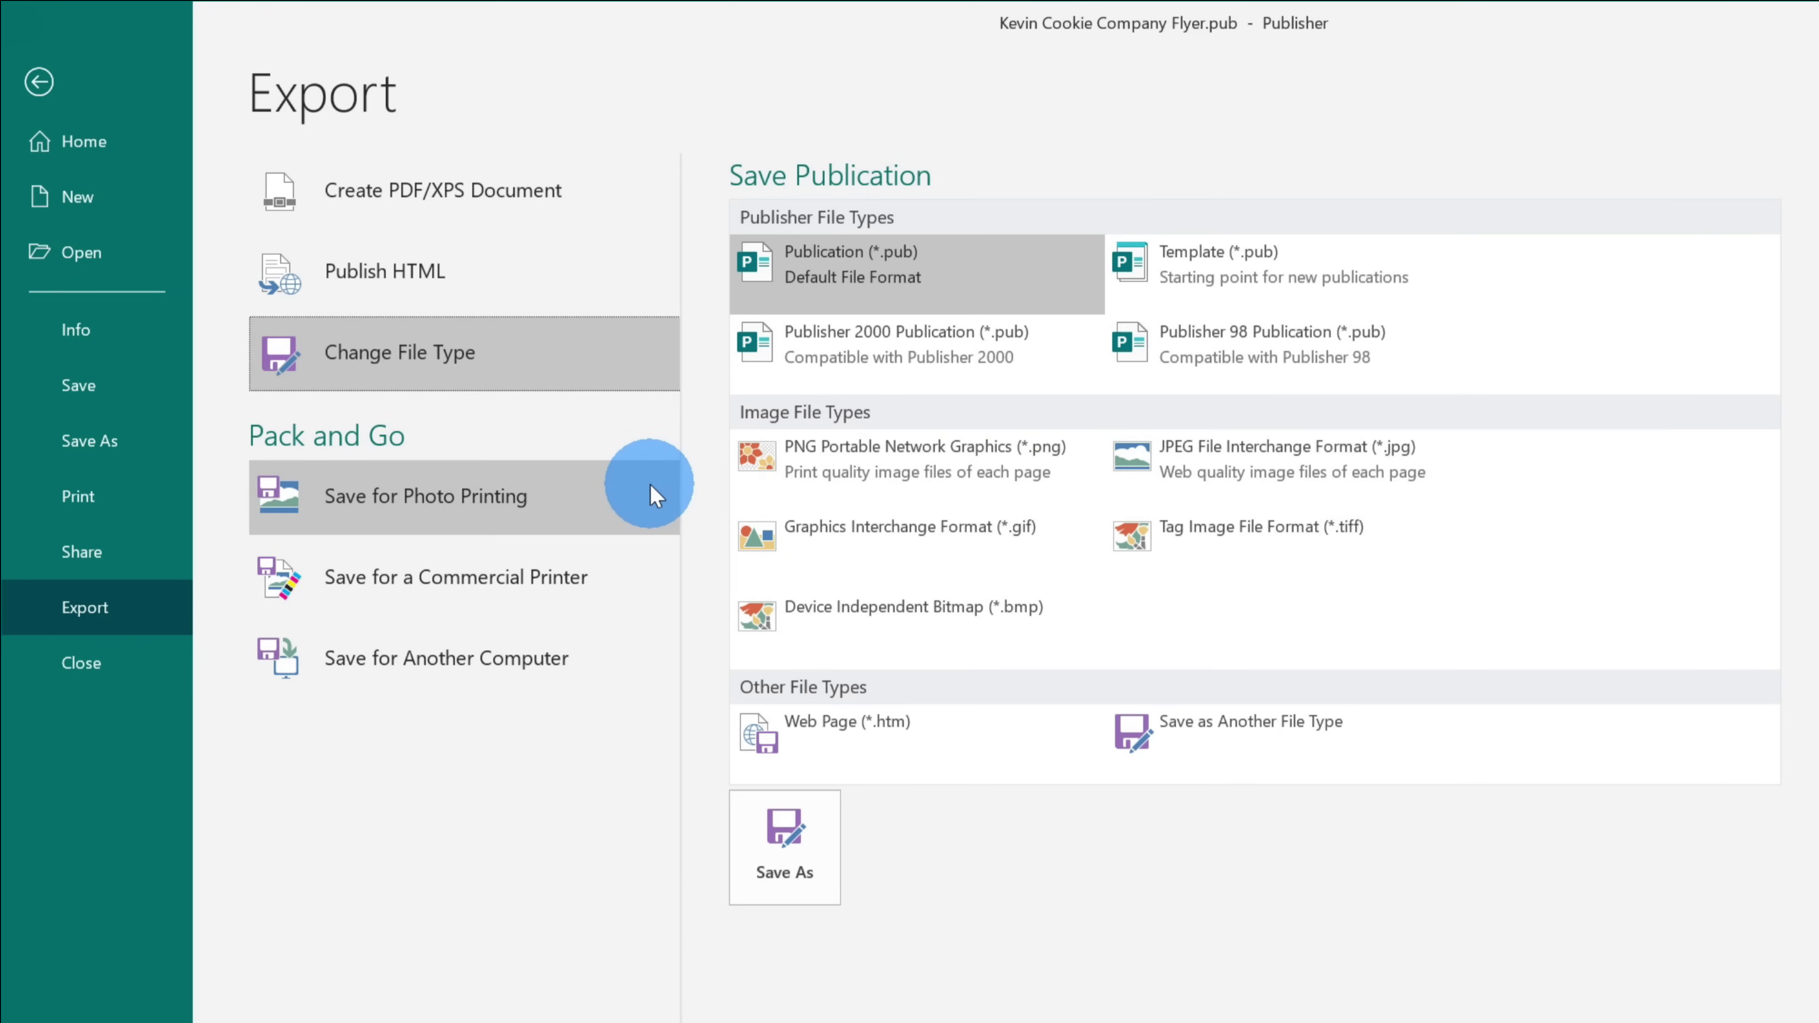
left_click(651, 485)
left_click(620, 600)
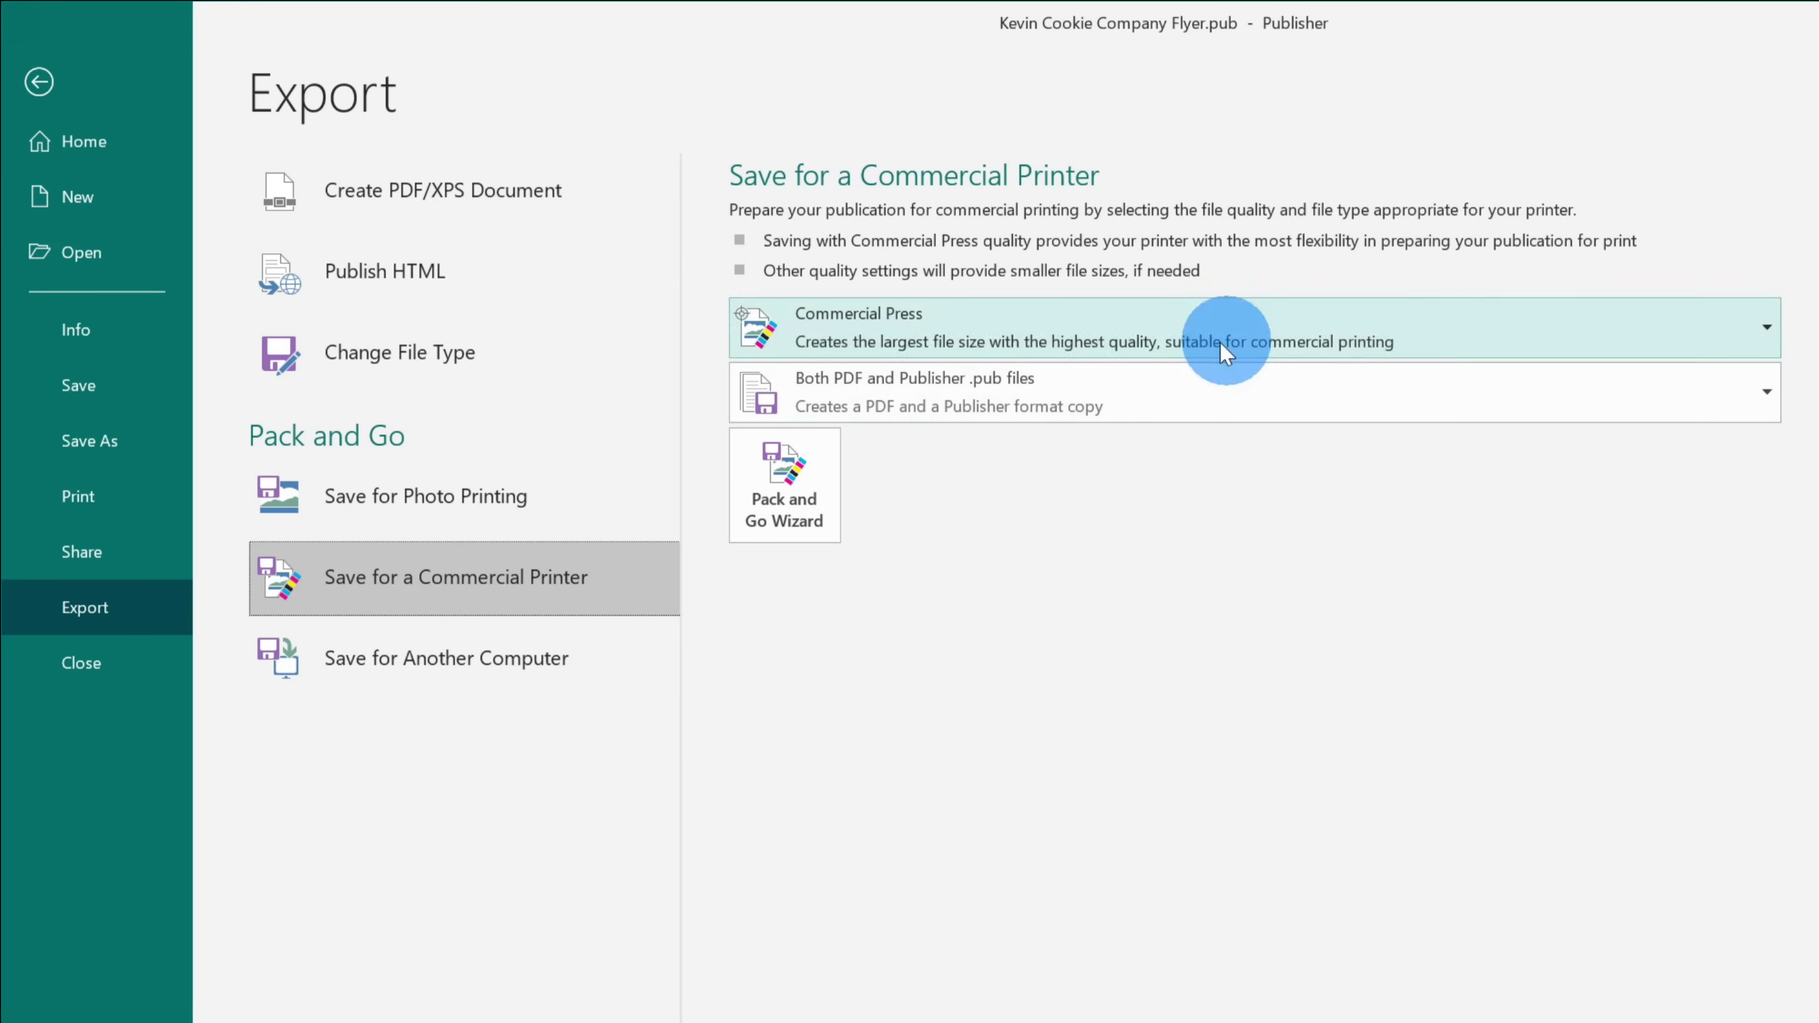
left_click(591, 667)
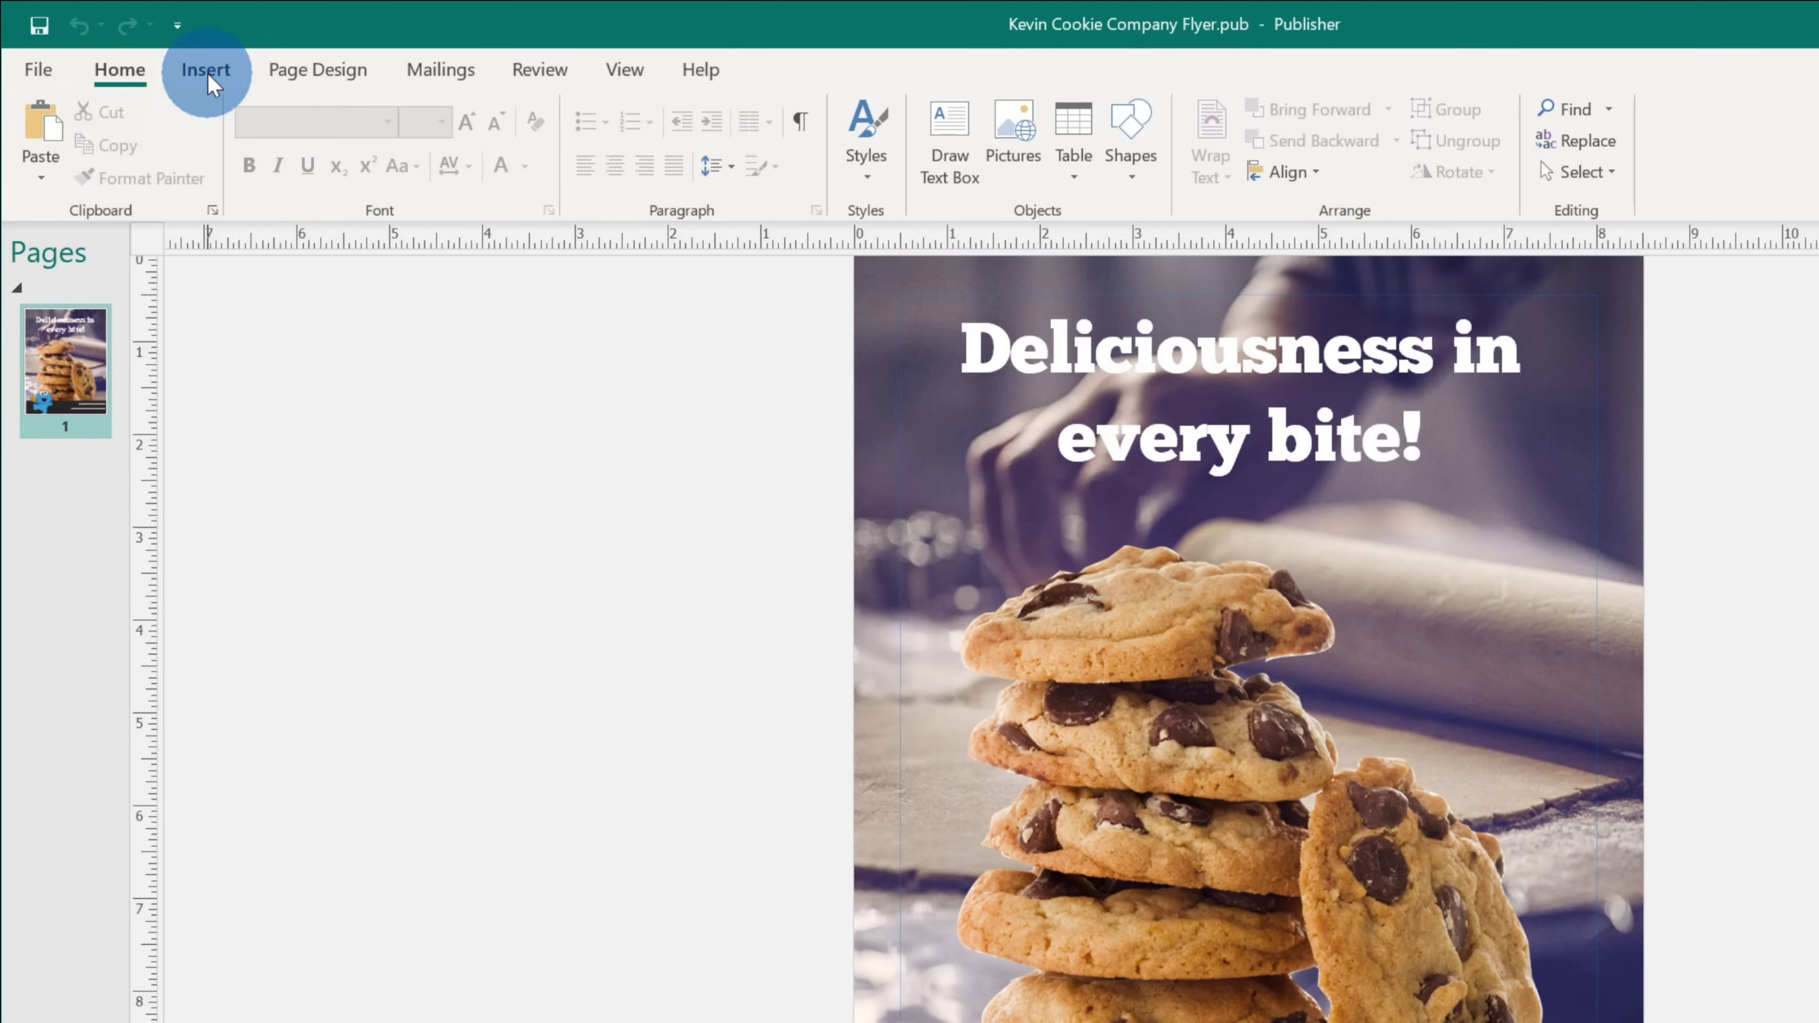
Step: Browse the ready-made page parts that can be inserted, from headings and pull quotes to sidebars and stories
left_click(207, 72)
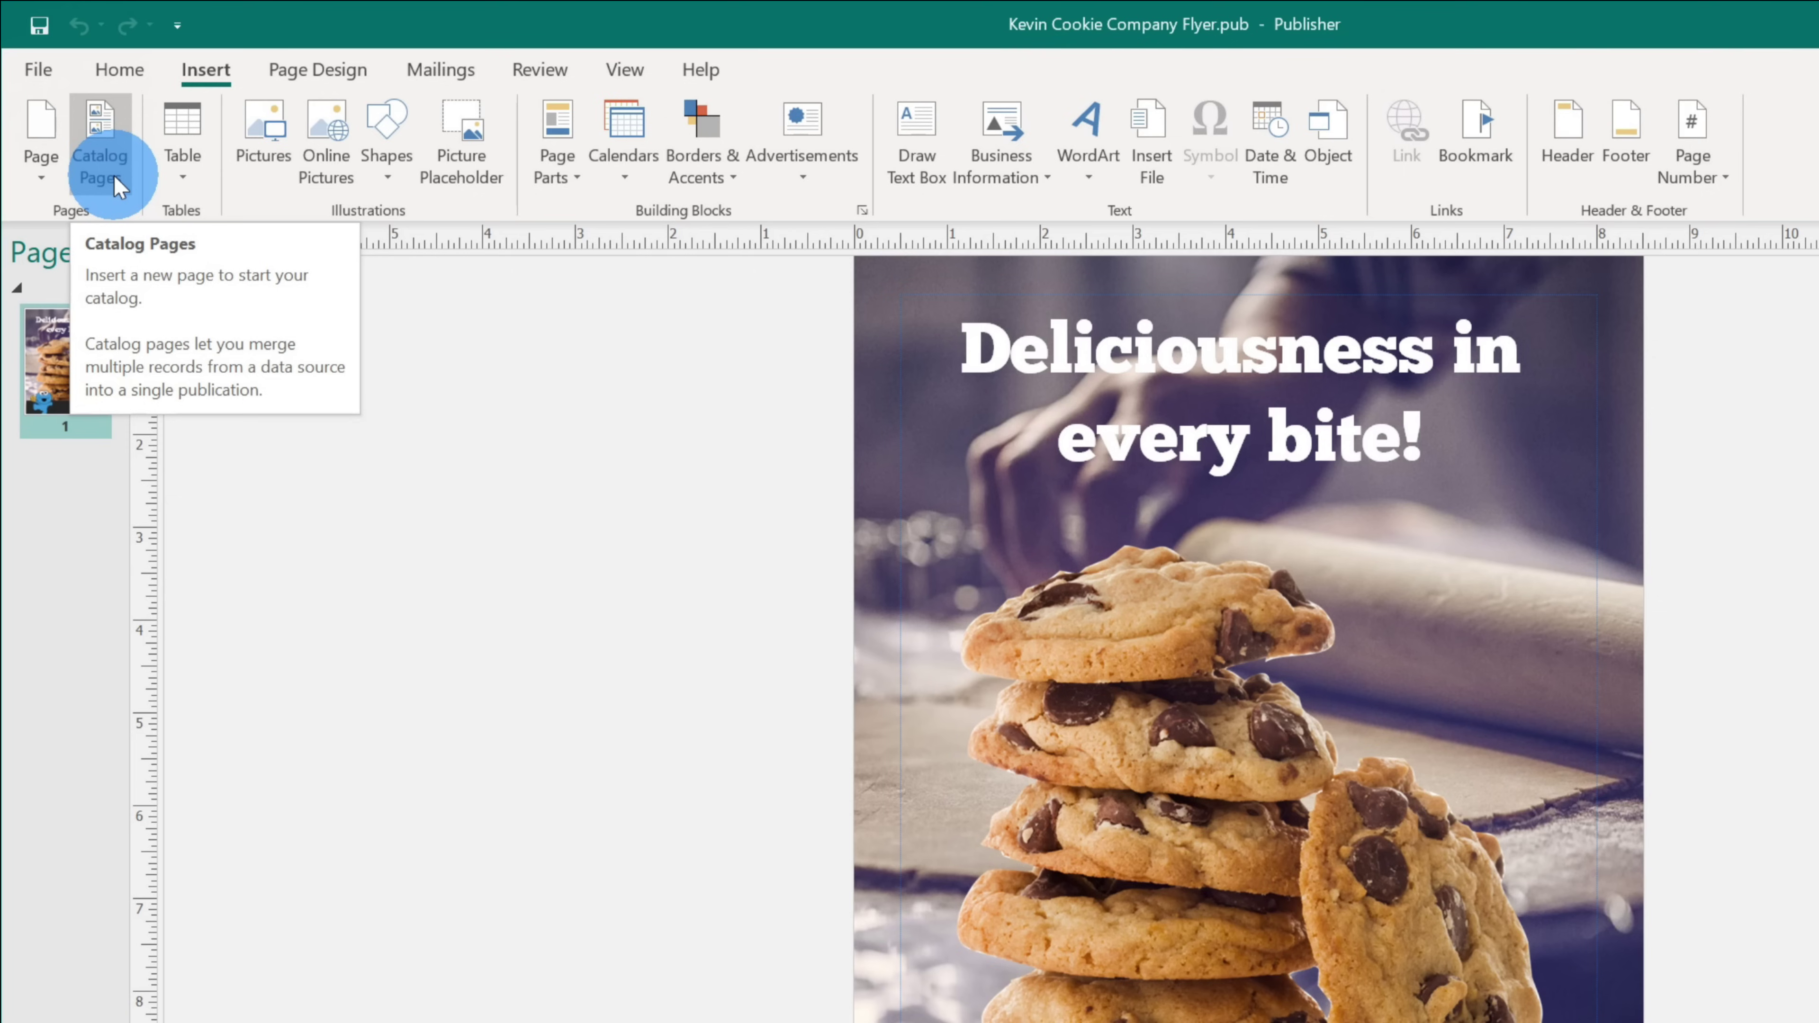
left_click(558, 164)
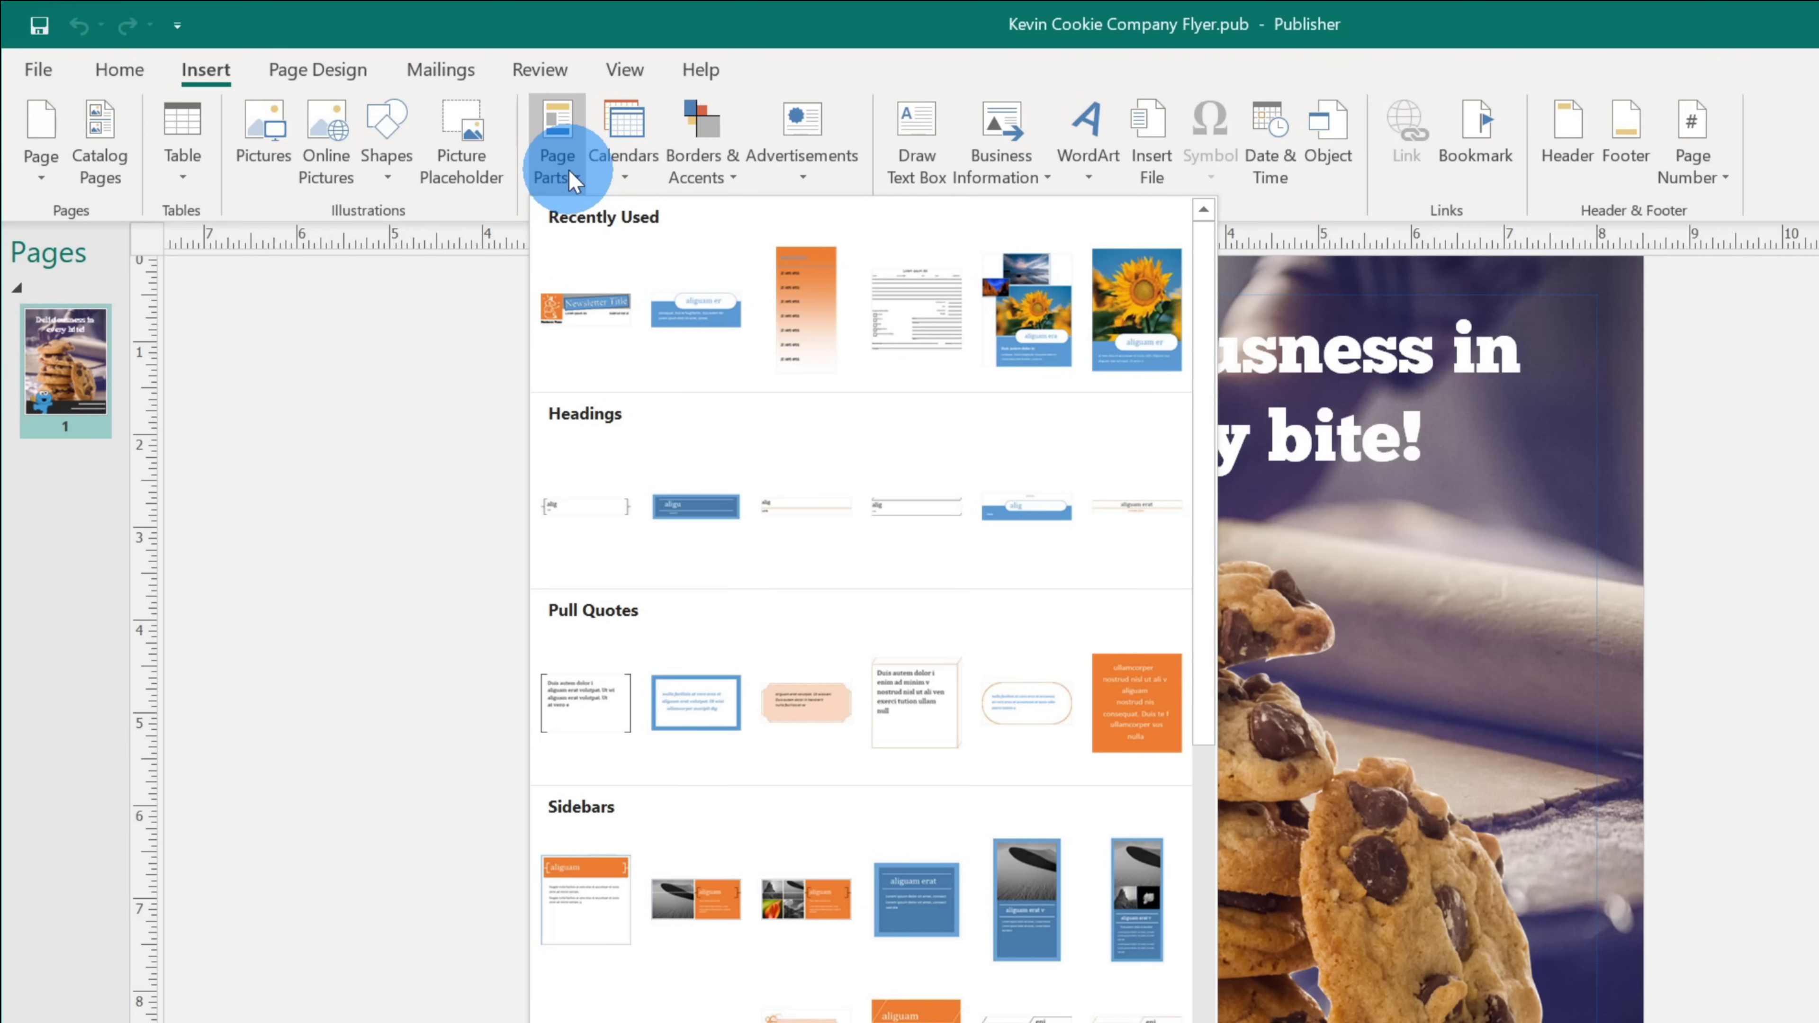
scroll(1156, 437, "down", 5)
scroll(1159, 453, "up", 5)
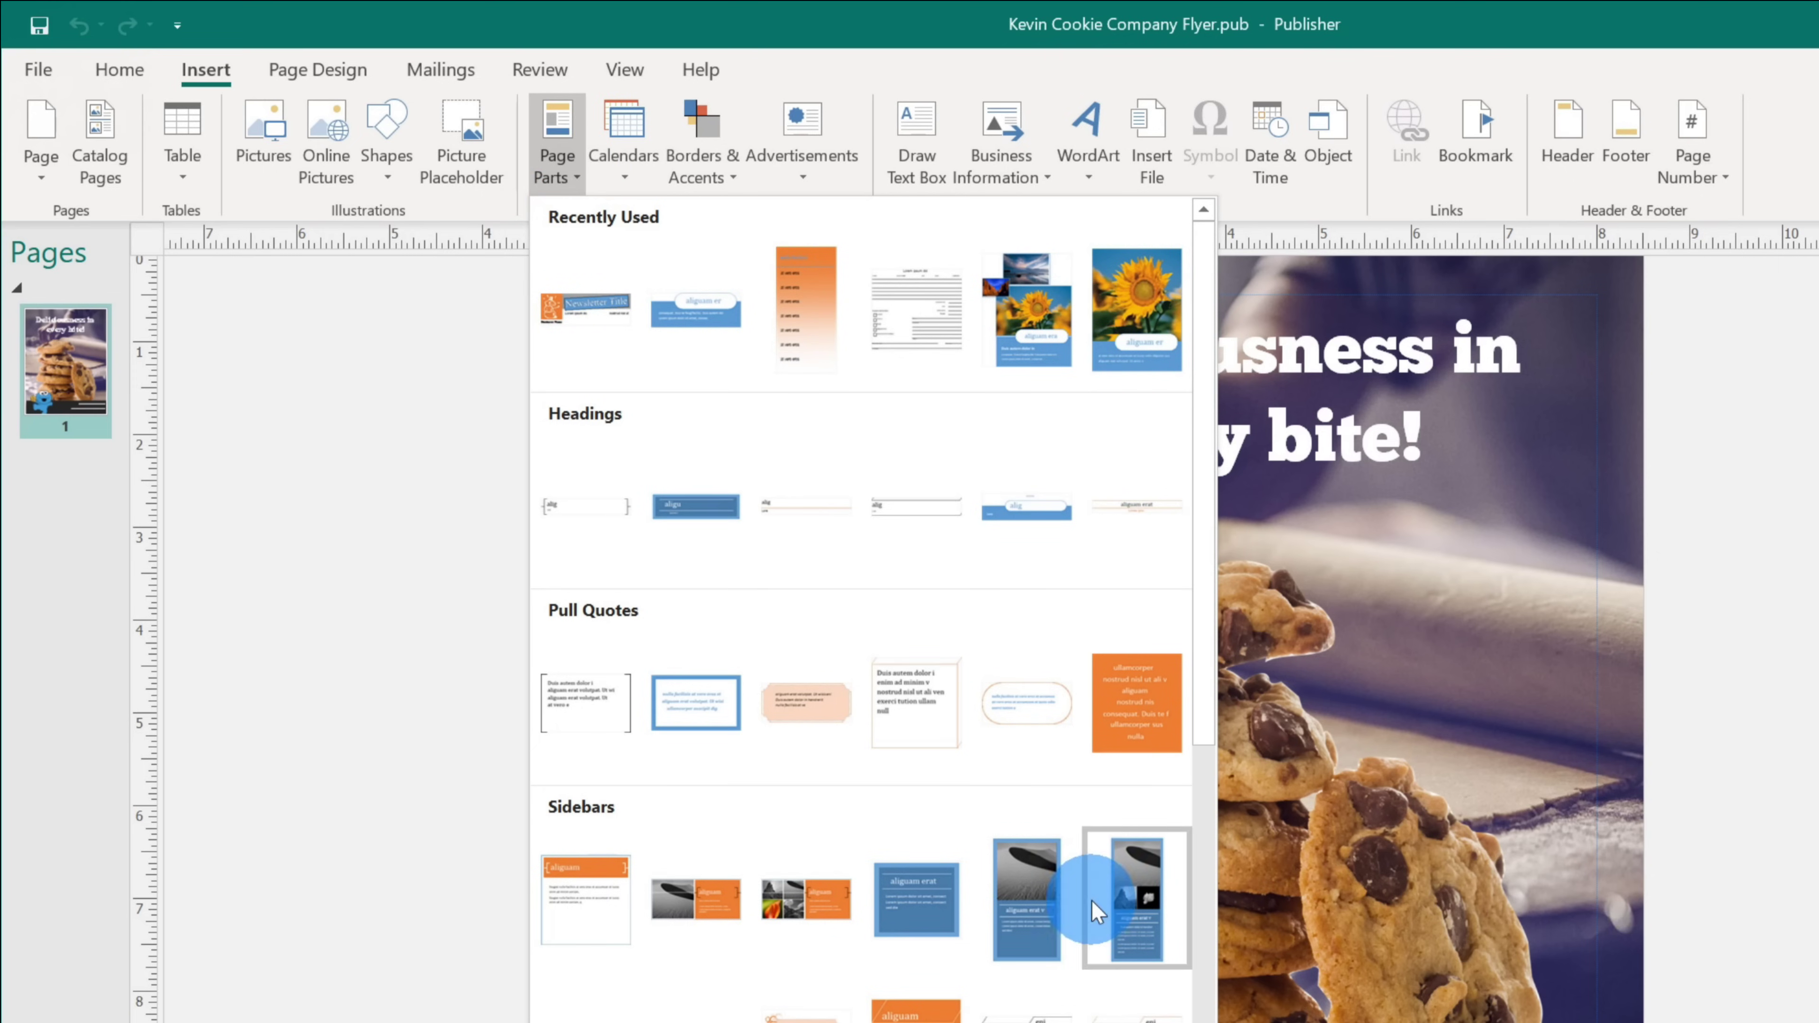
scroll(1096, 914, "down", 7)
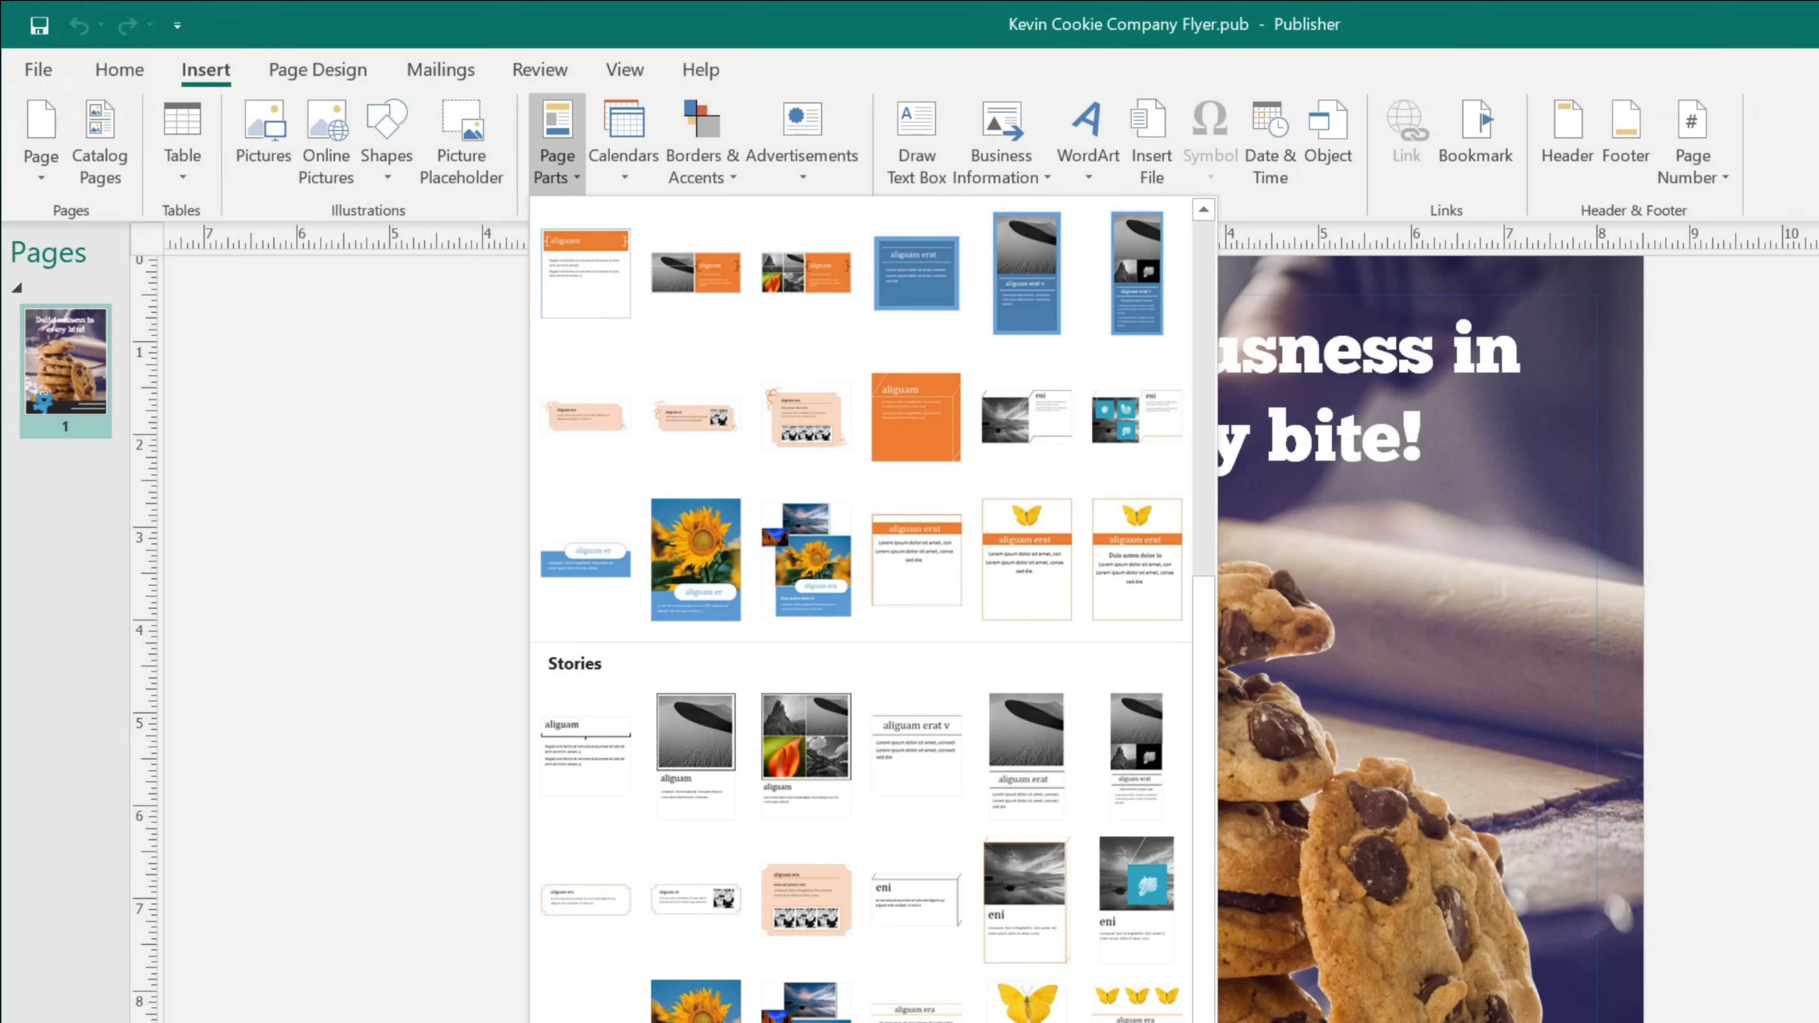
scroll(859, 609, "up", 5)
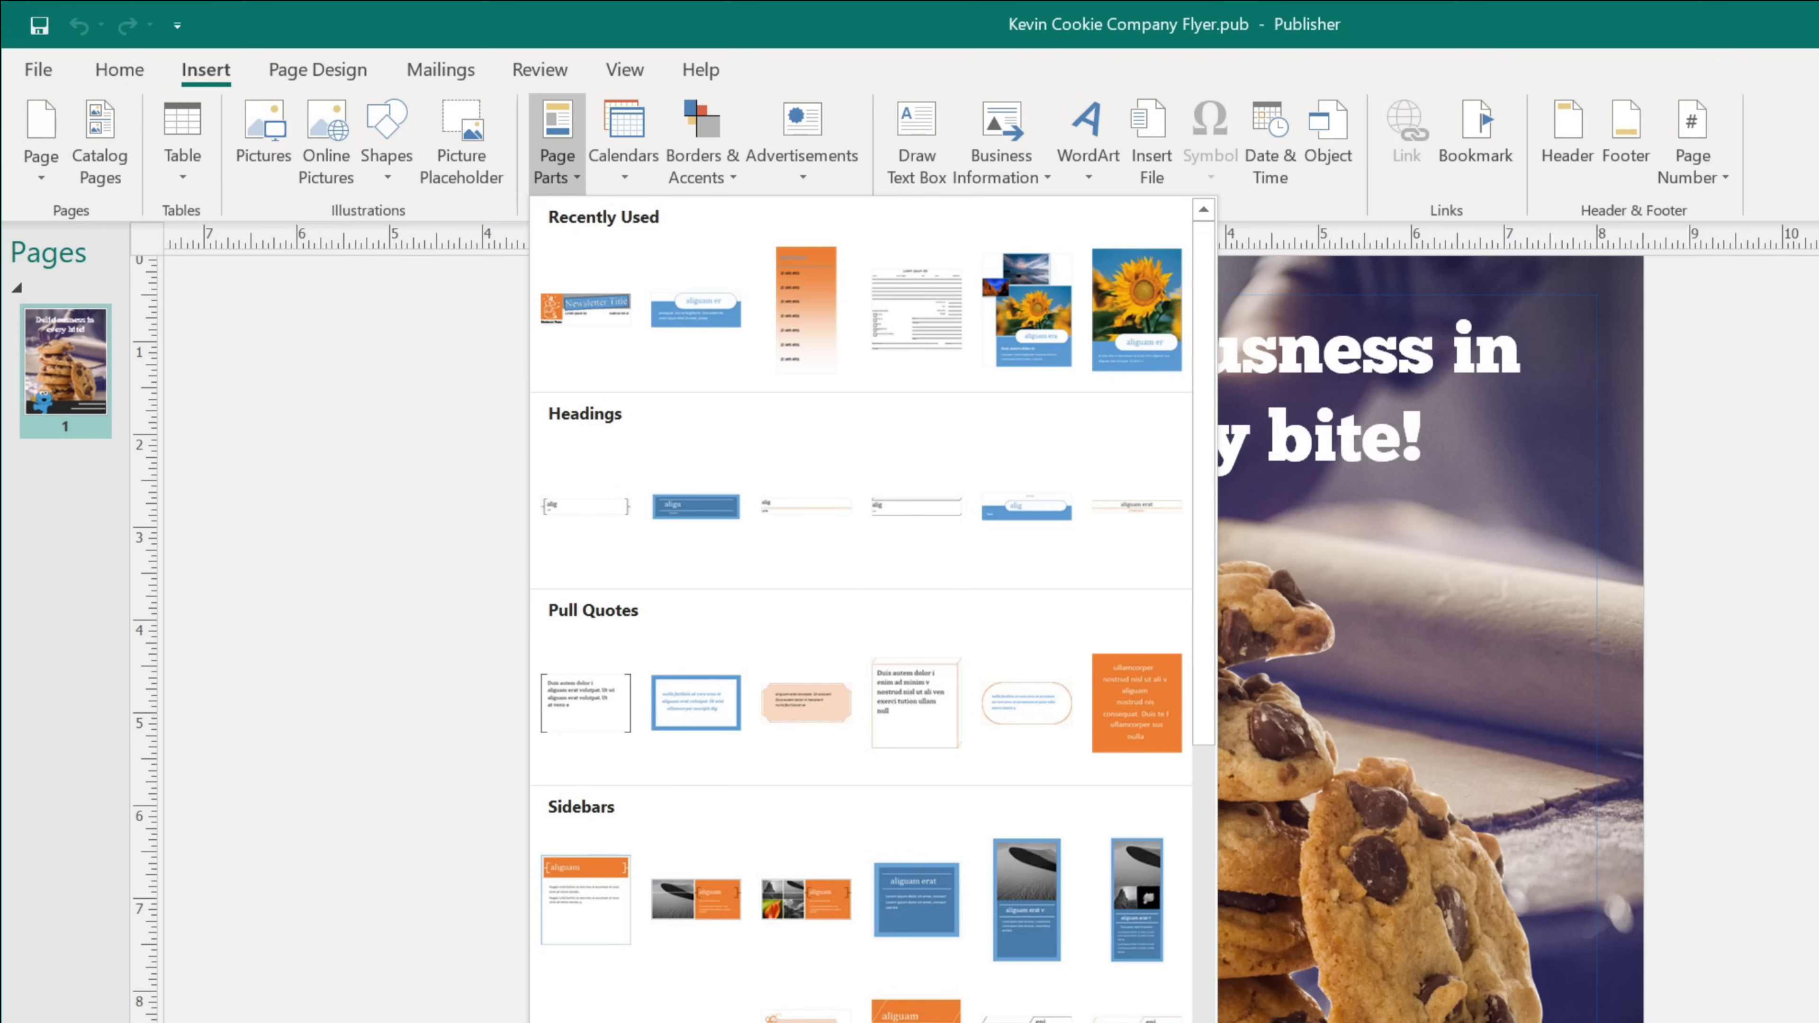
left_click(684, 510)
Step: Review the business information fields that can be inserted and the option to edit them, and leave the flyer as it is
left_click(996, 144)
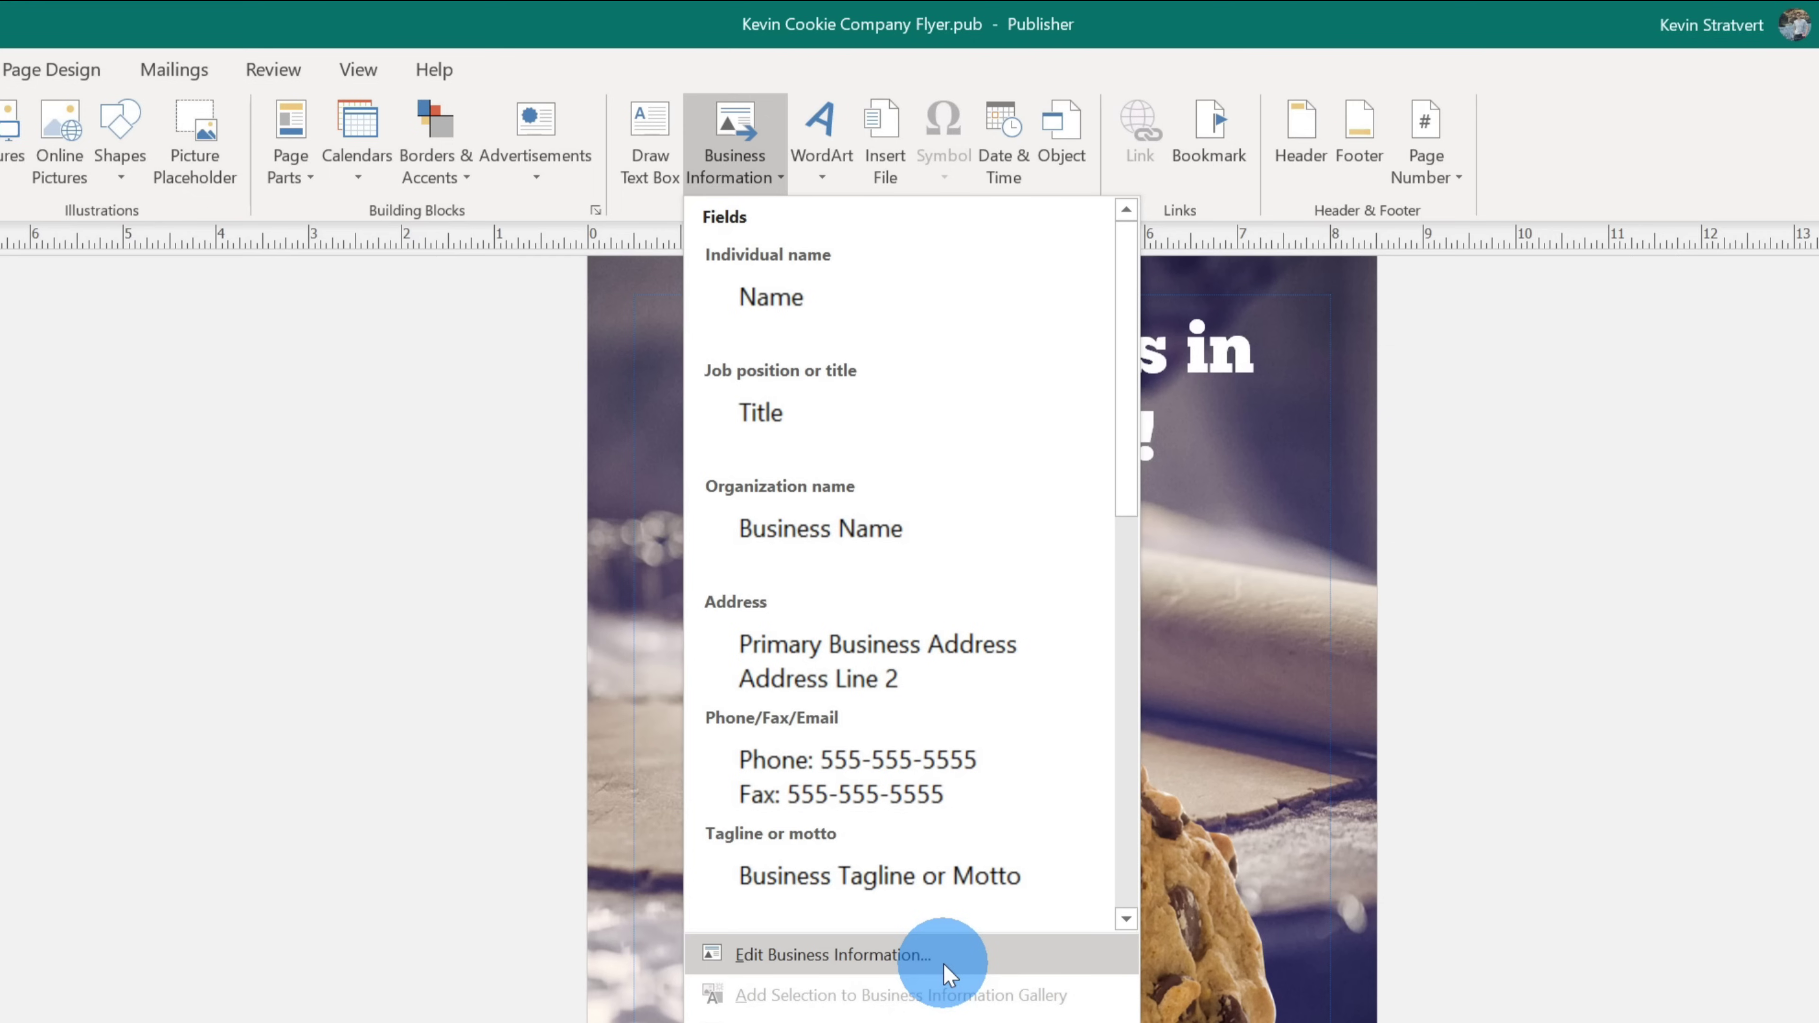
left_click_drag(1119, 375, 1014, 309)
key("Escape")
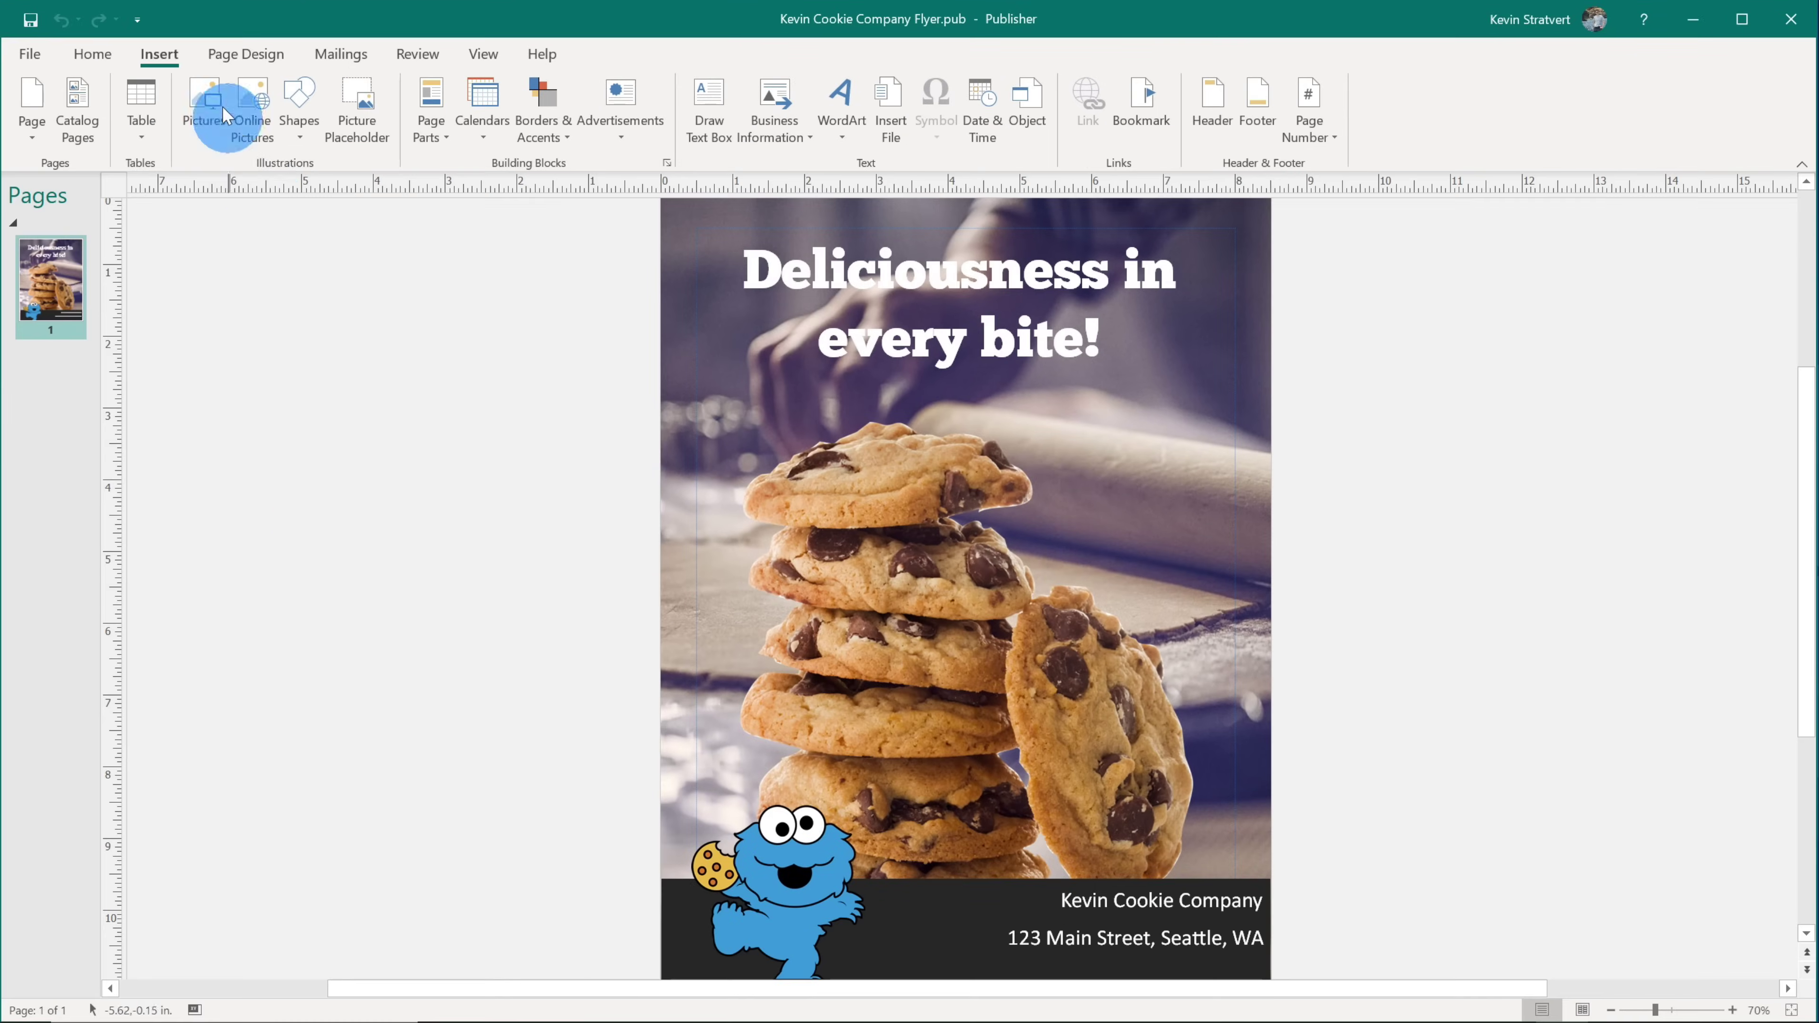
Step: Review the page design commands and colour schemes and the mail merge commands, and return to the basic editing commands
left_click(248, 56)
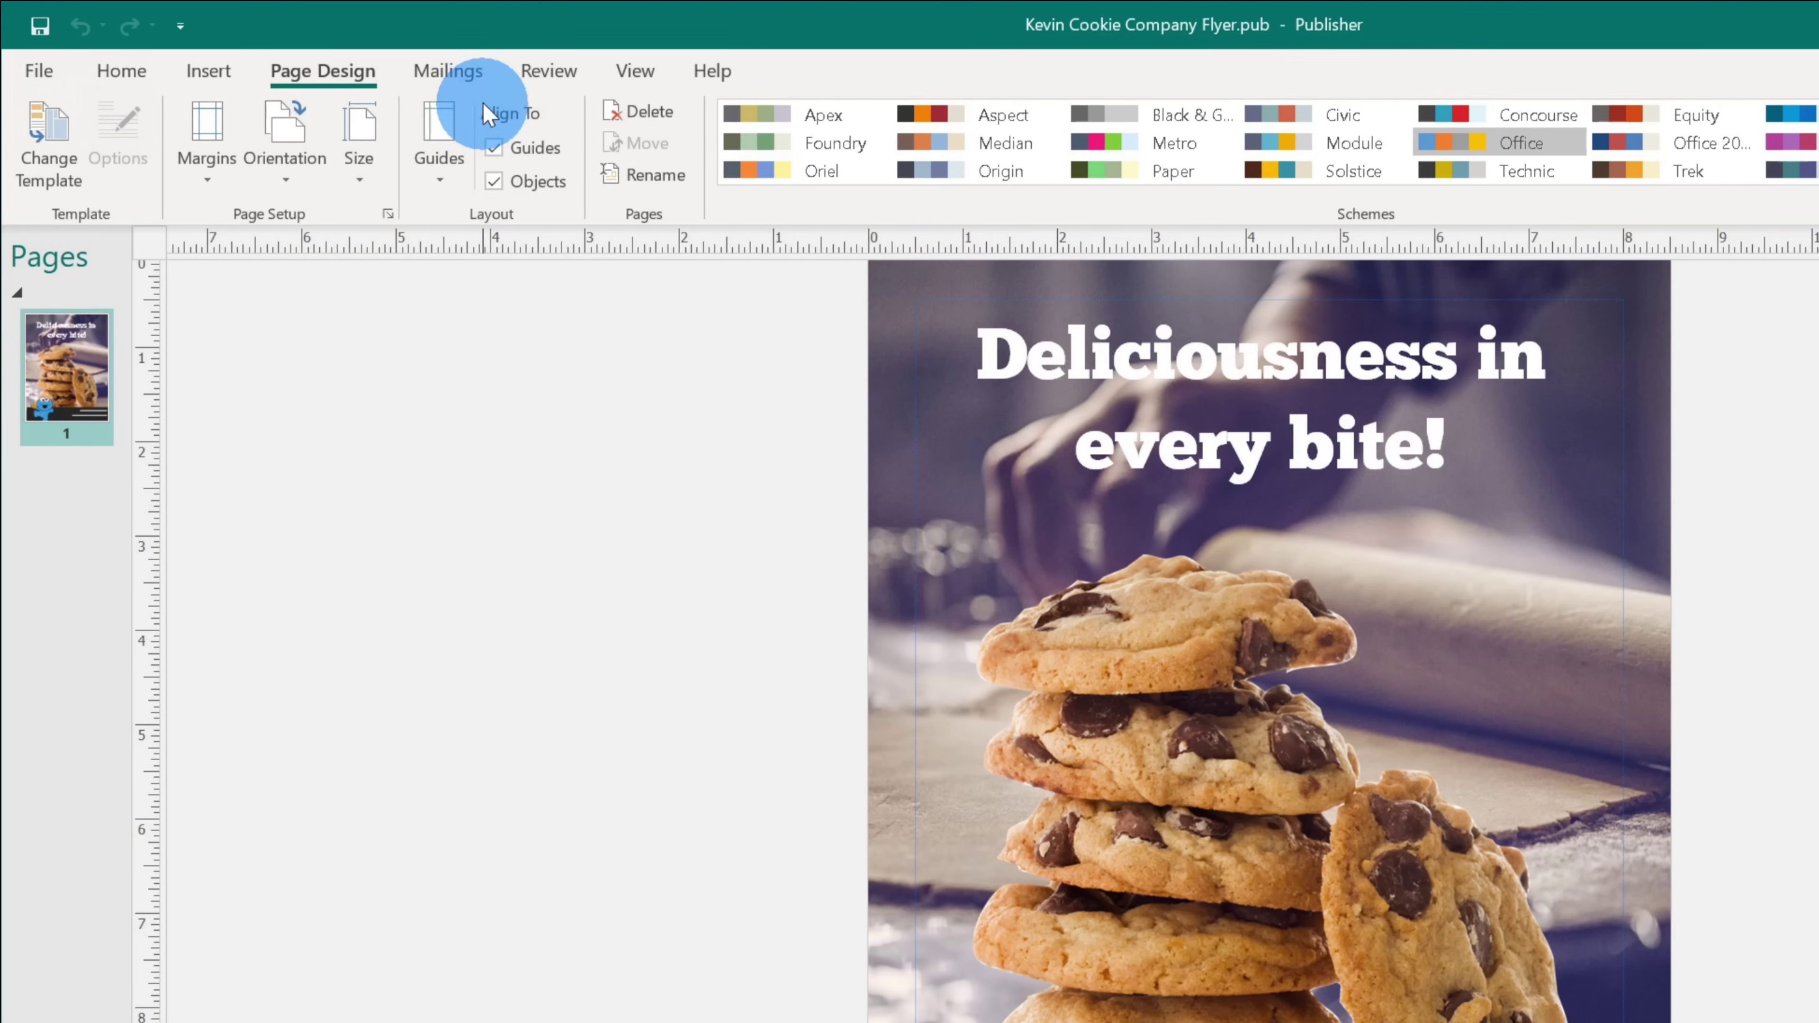
left_click(473, 71)
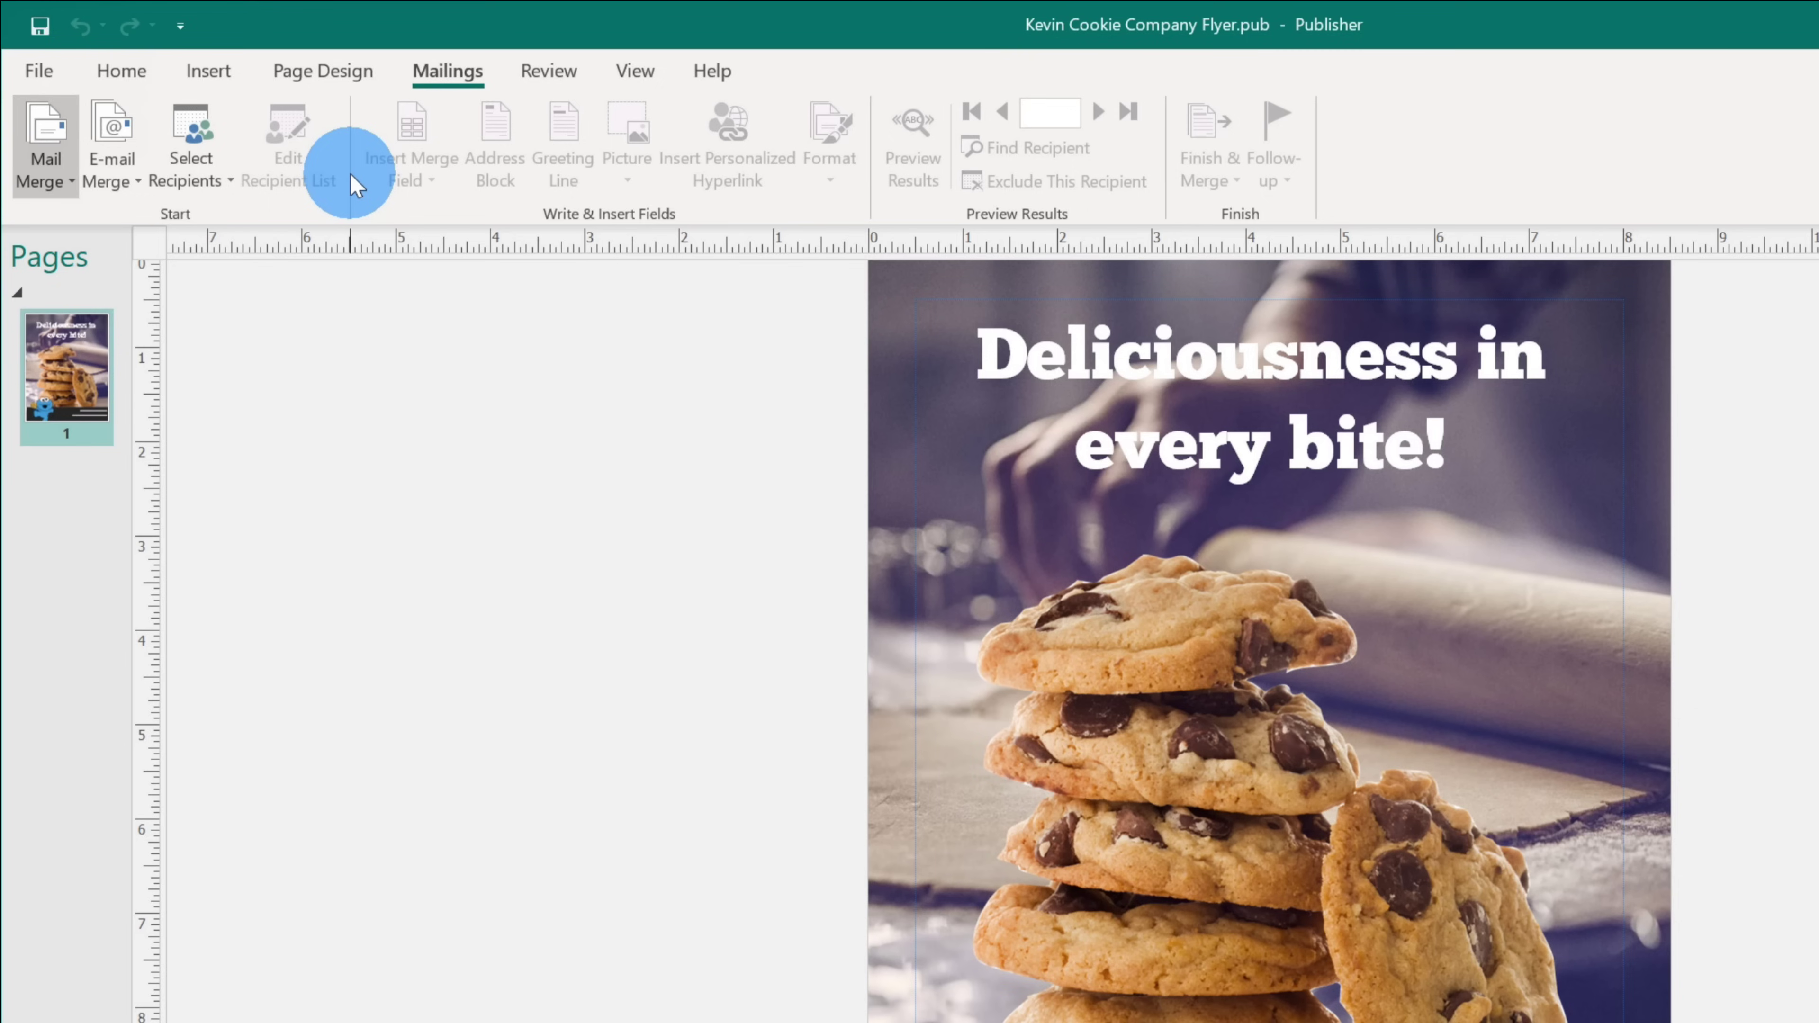
left_click(120, 70)
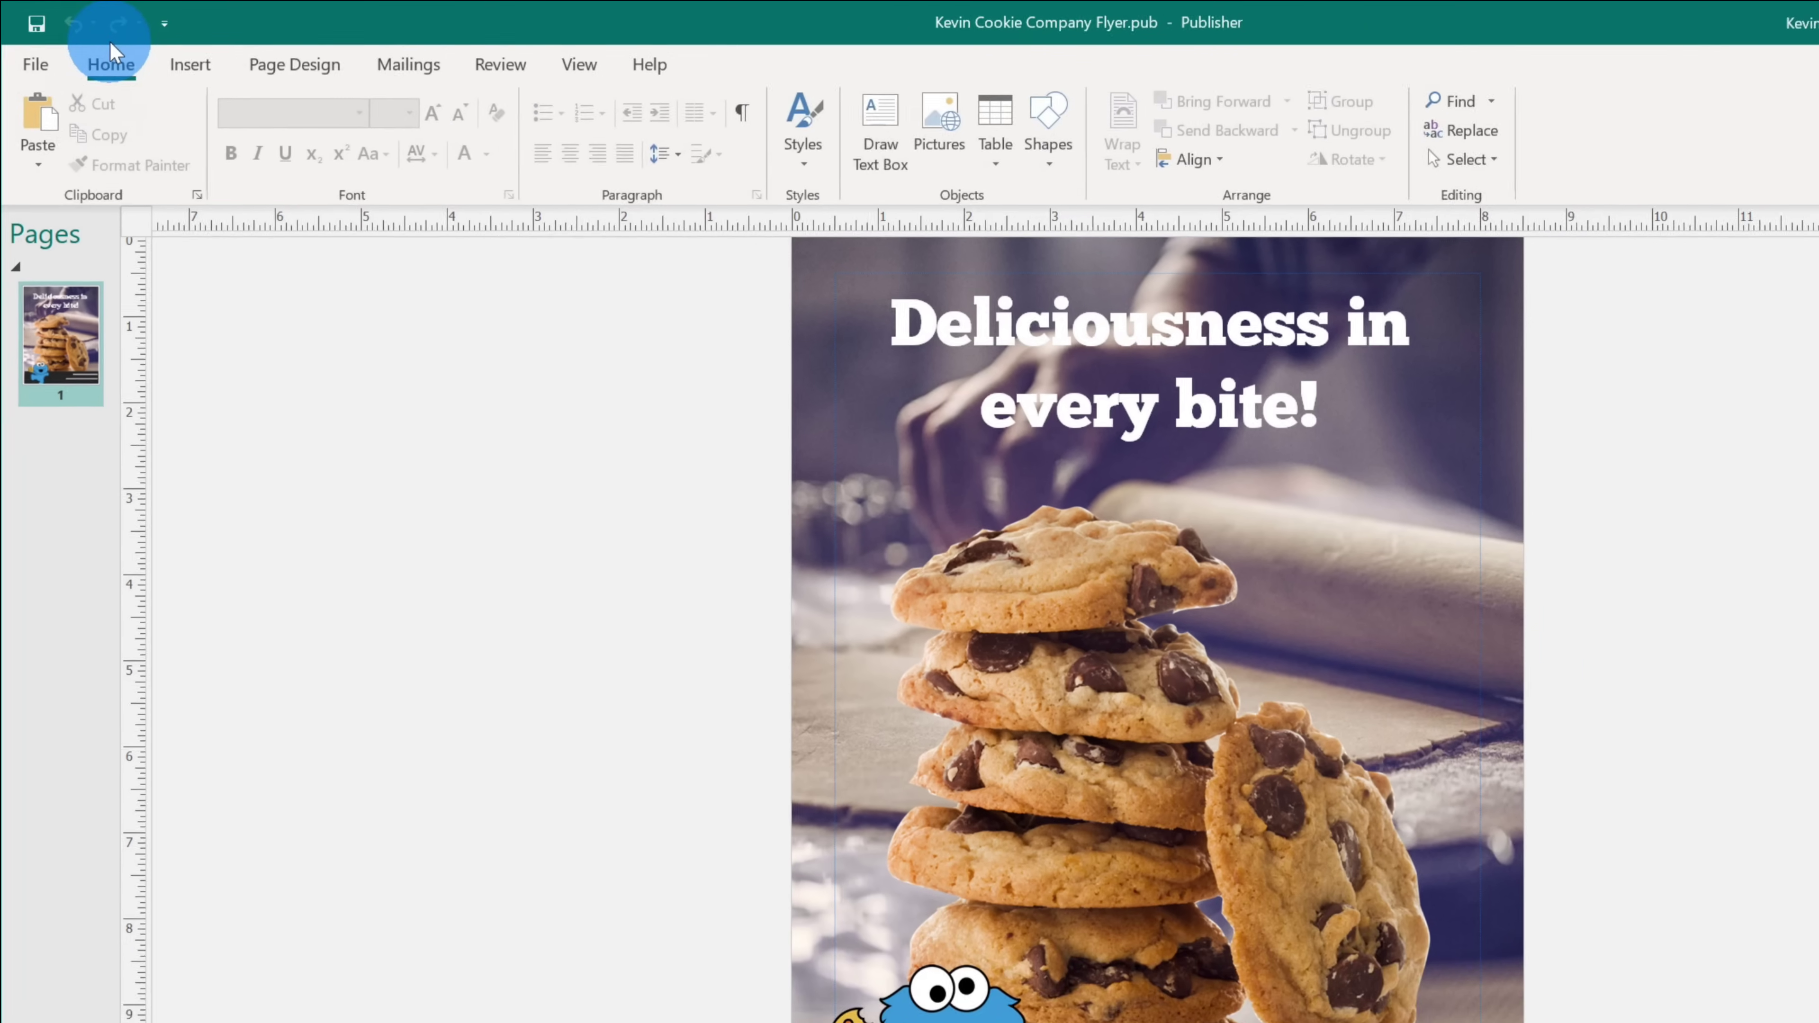